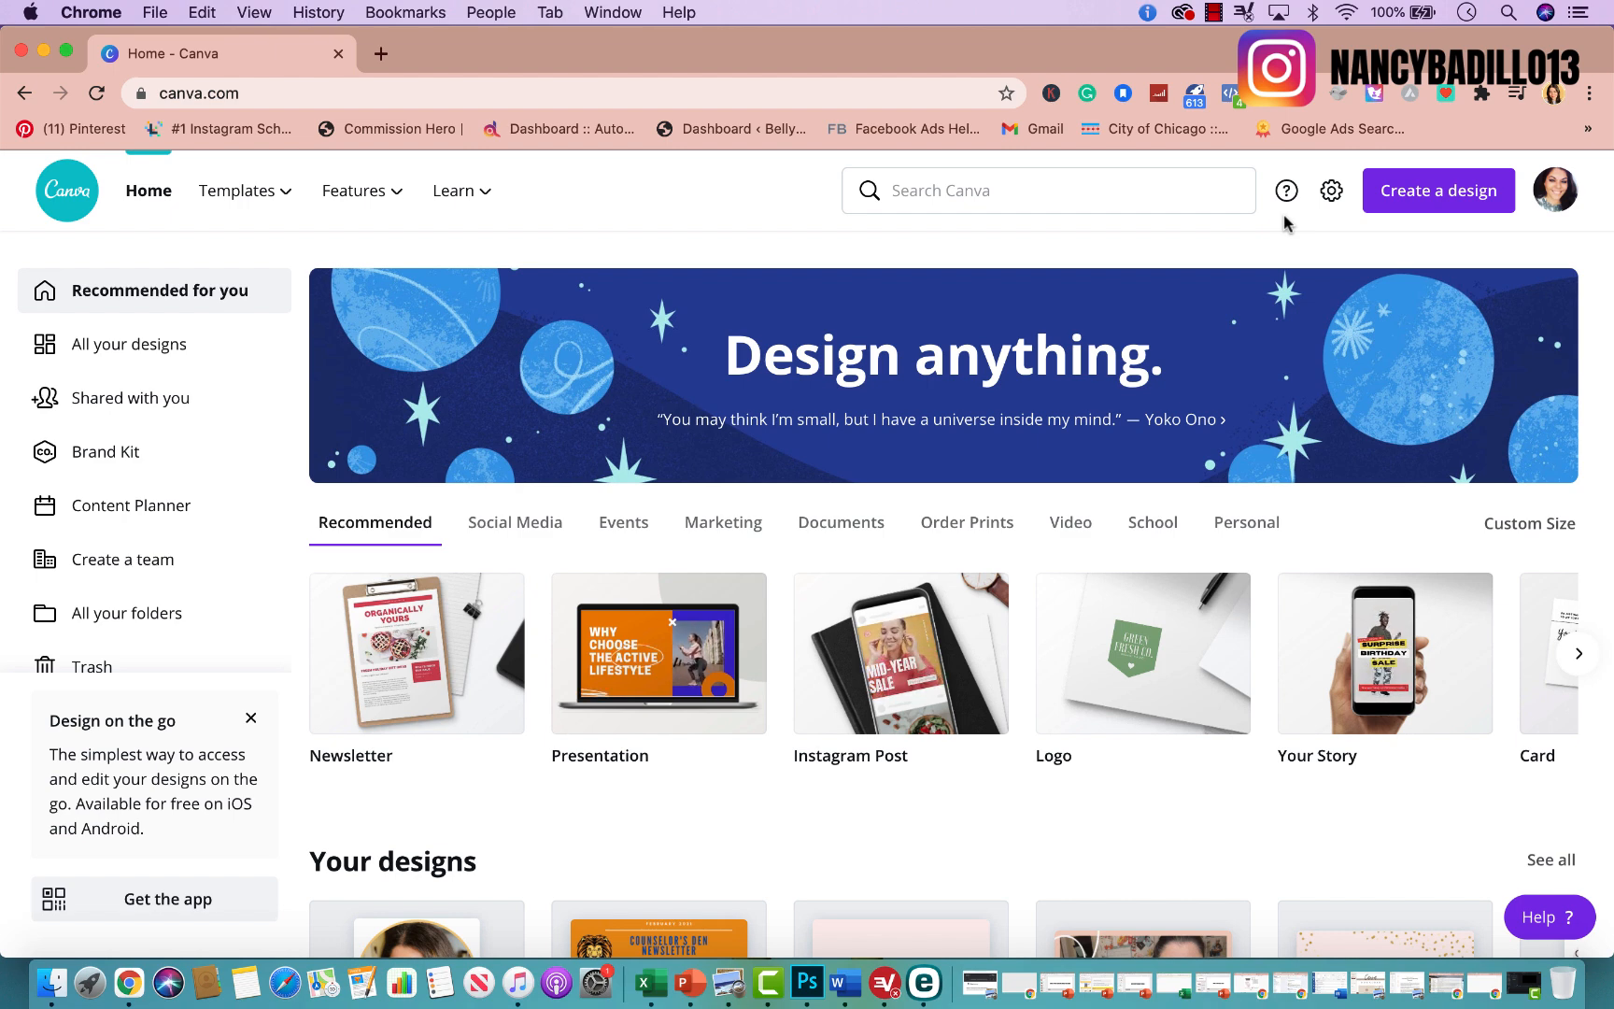
Create a new custom-size design of 1500 x 1500 px.
{"action": "left_click", "coordinate": [1443, 198]}
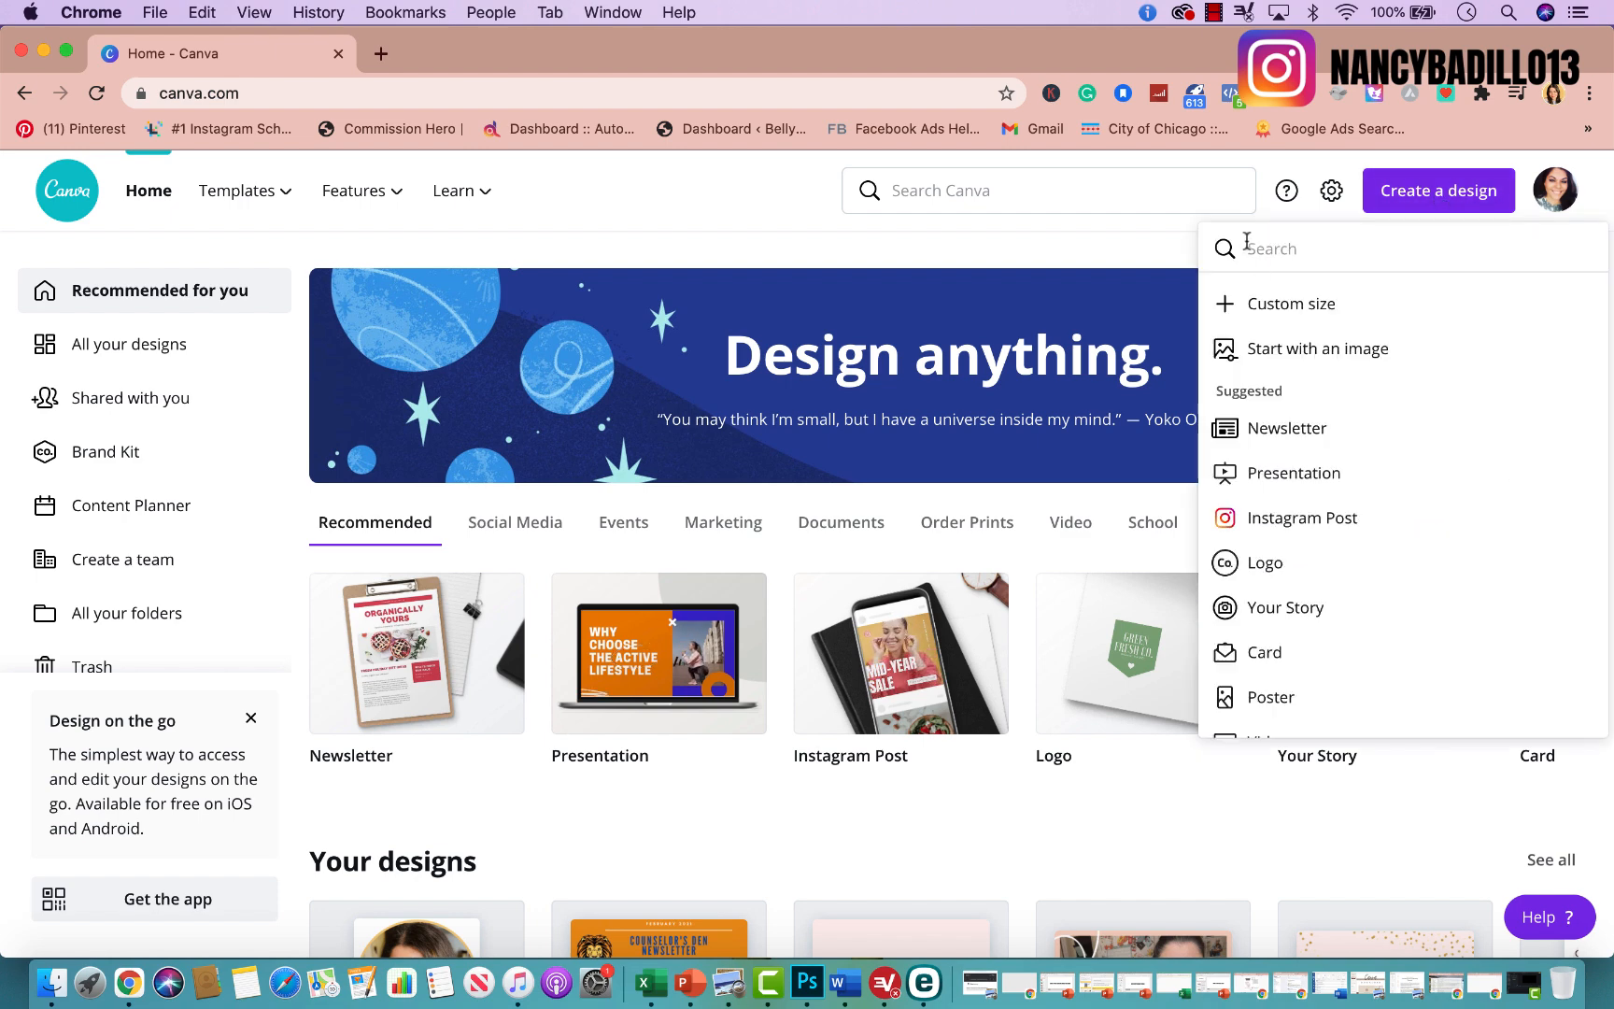
{"action": "left_click", "coordinate": [1278, 304]}
{"action": "type", "text": "1500"}
{"action": "key", "text": "Tab"}
{"action": "type", "text": "15"}
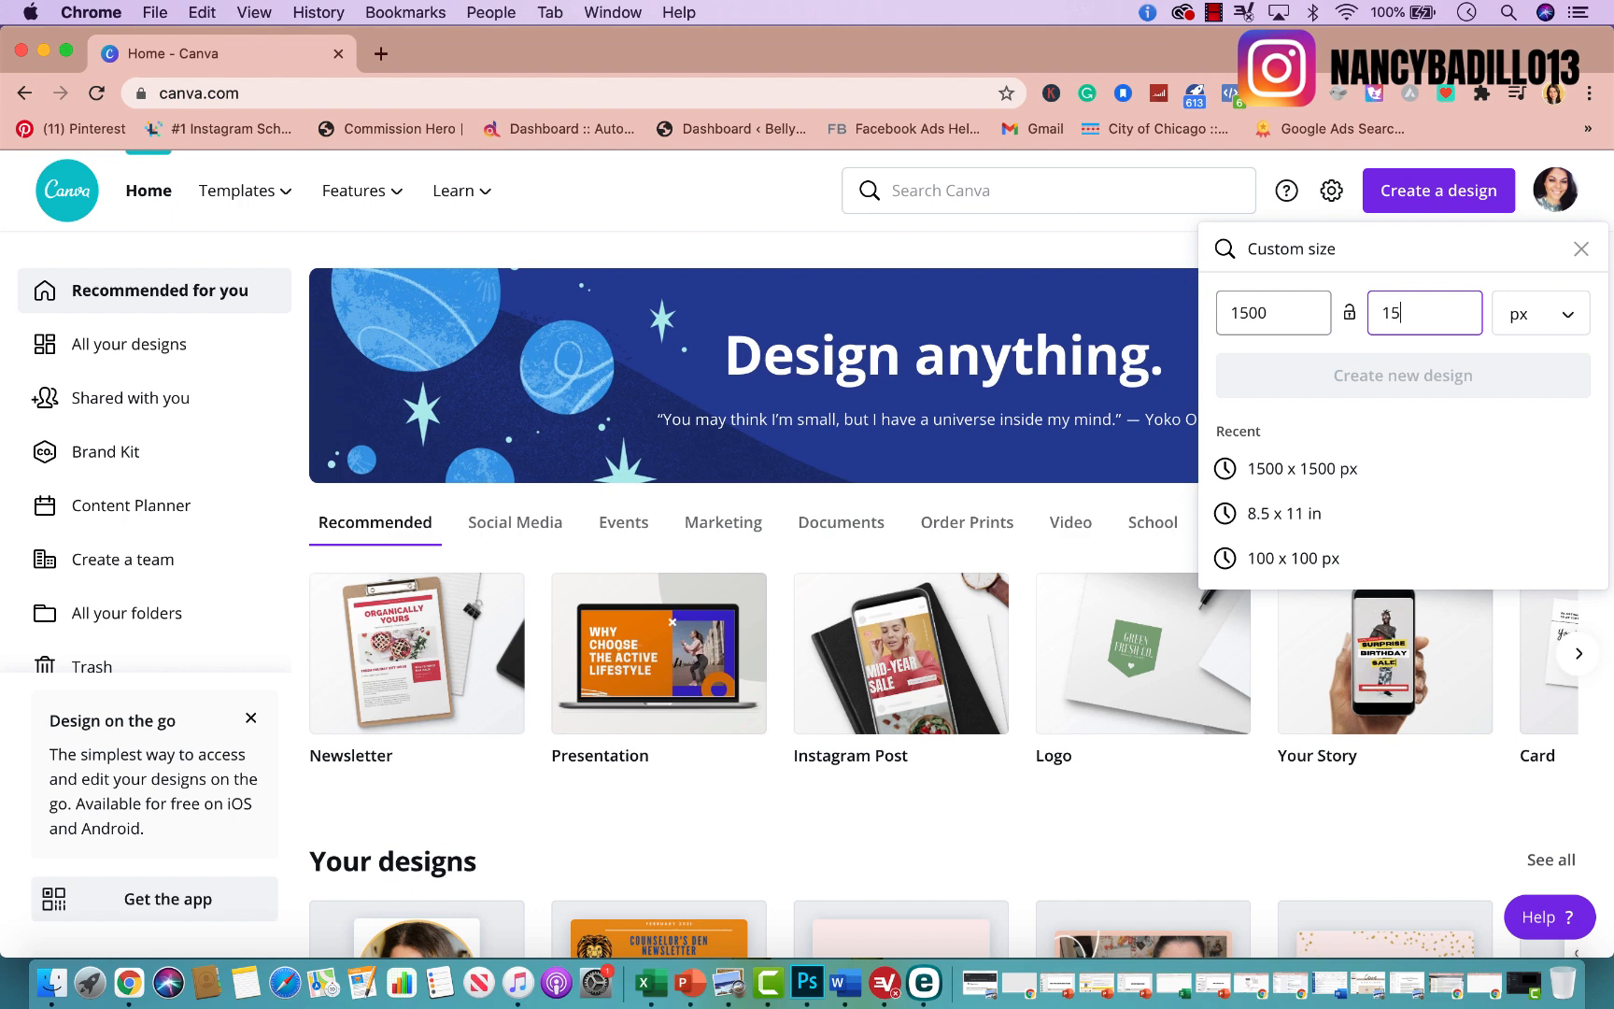
{"action": "type", "text": "00"}
{"action": "left_click", "coordinate": [1275, 369]}
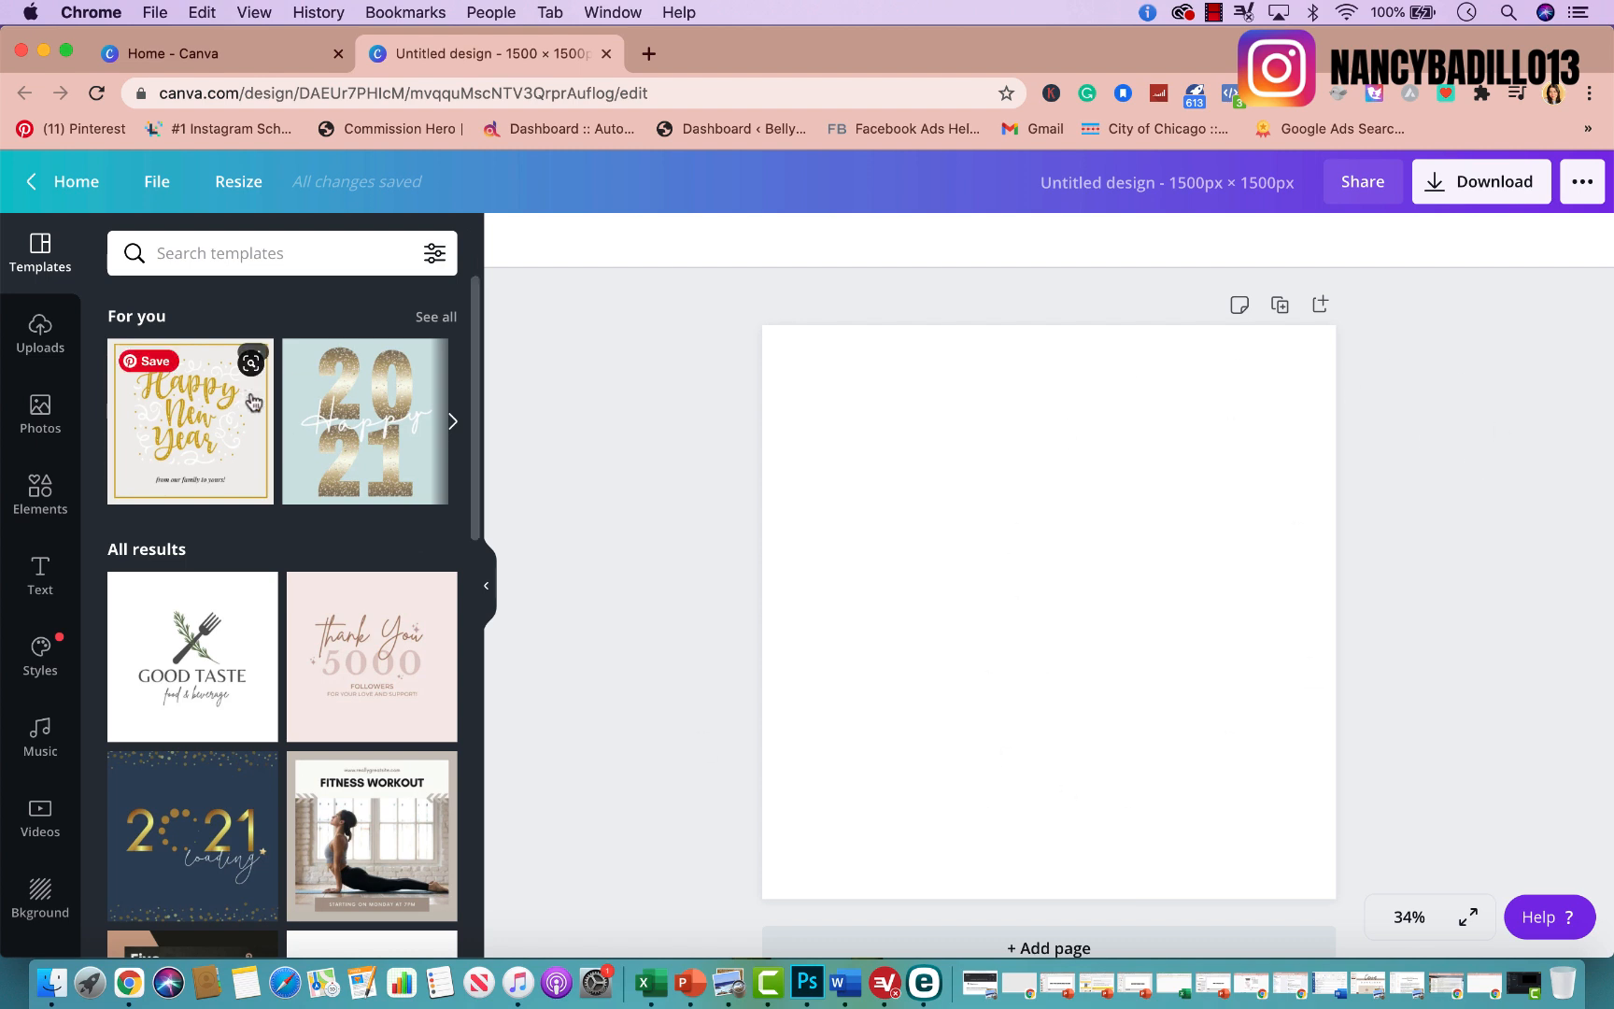
Search the photo library for "background color".
{"action": "left_click", "coordinate": [40, 416]}
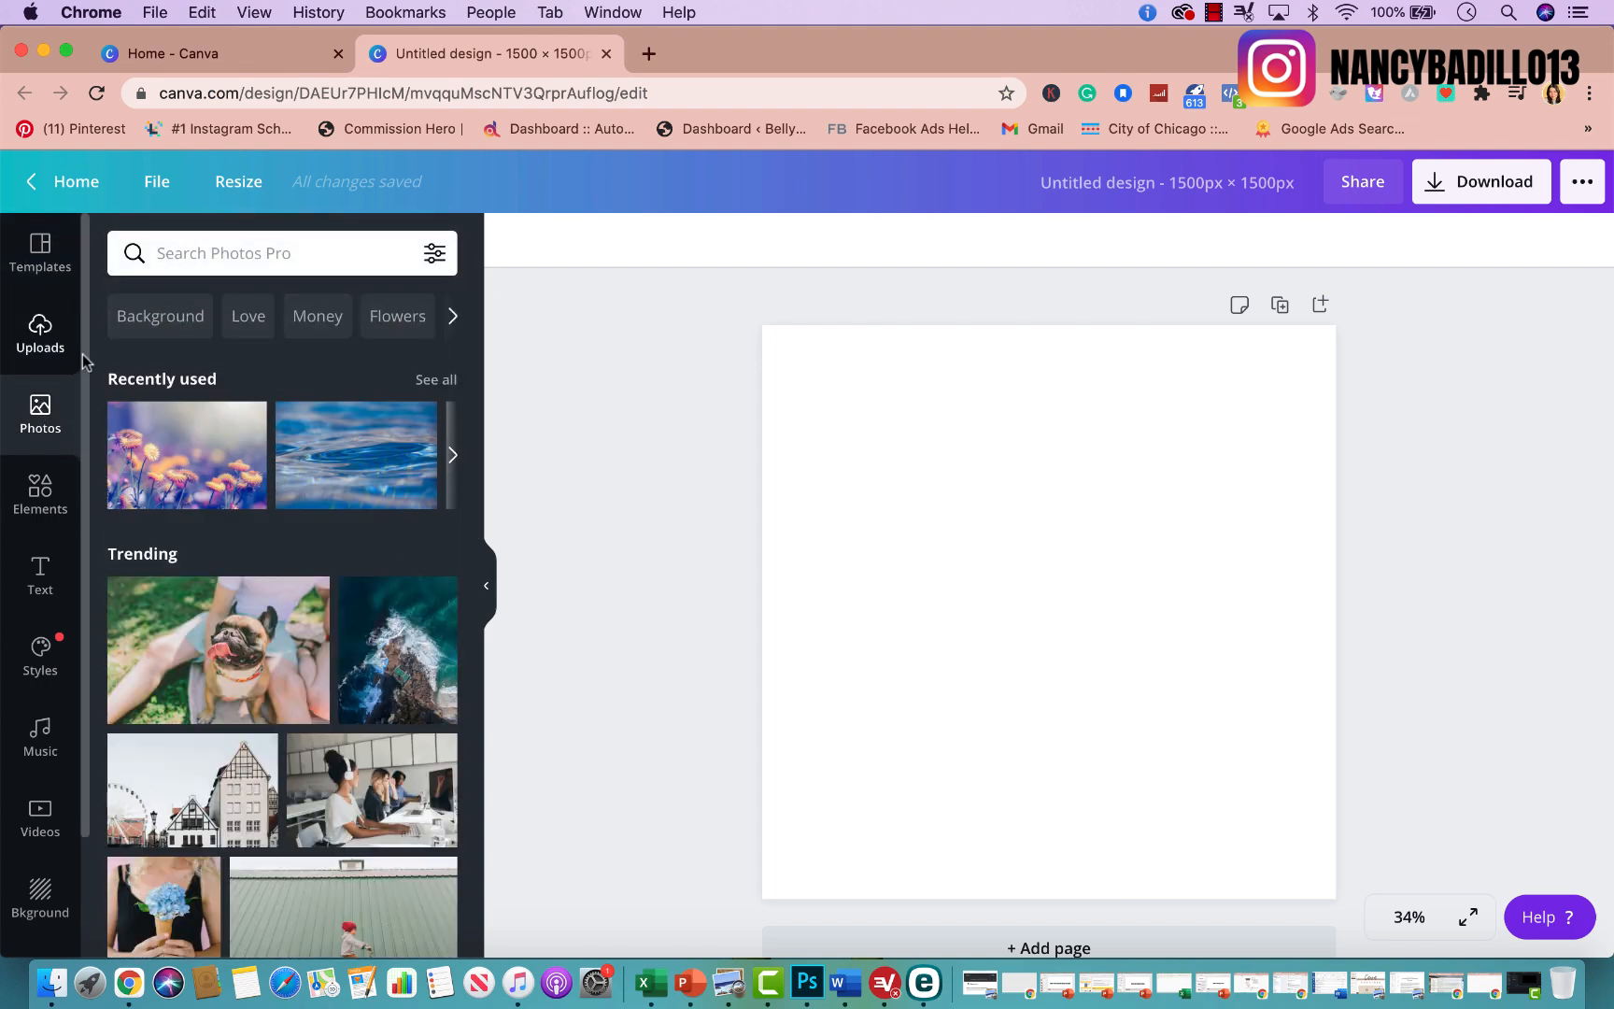
{"action": "left_click", "coordinate": [174, 254]}
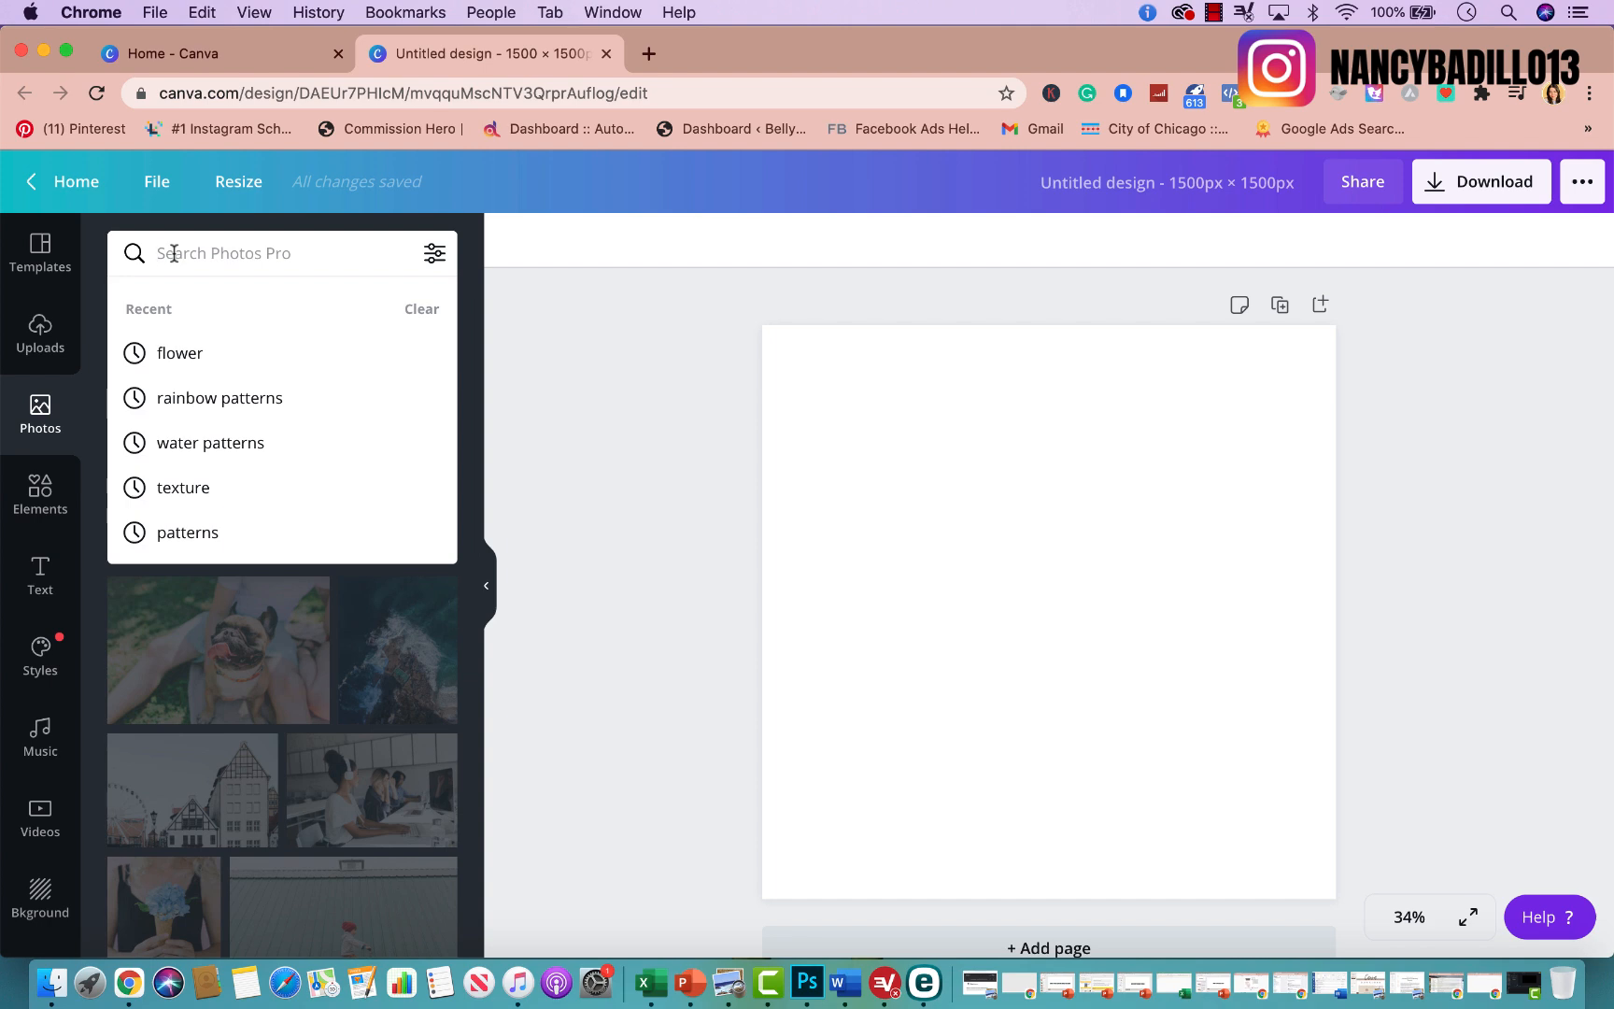
{"action": "type", "text": "background color"}
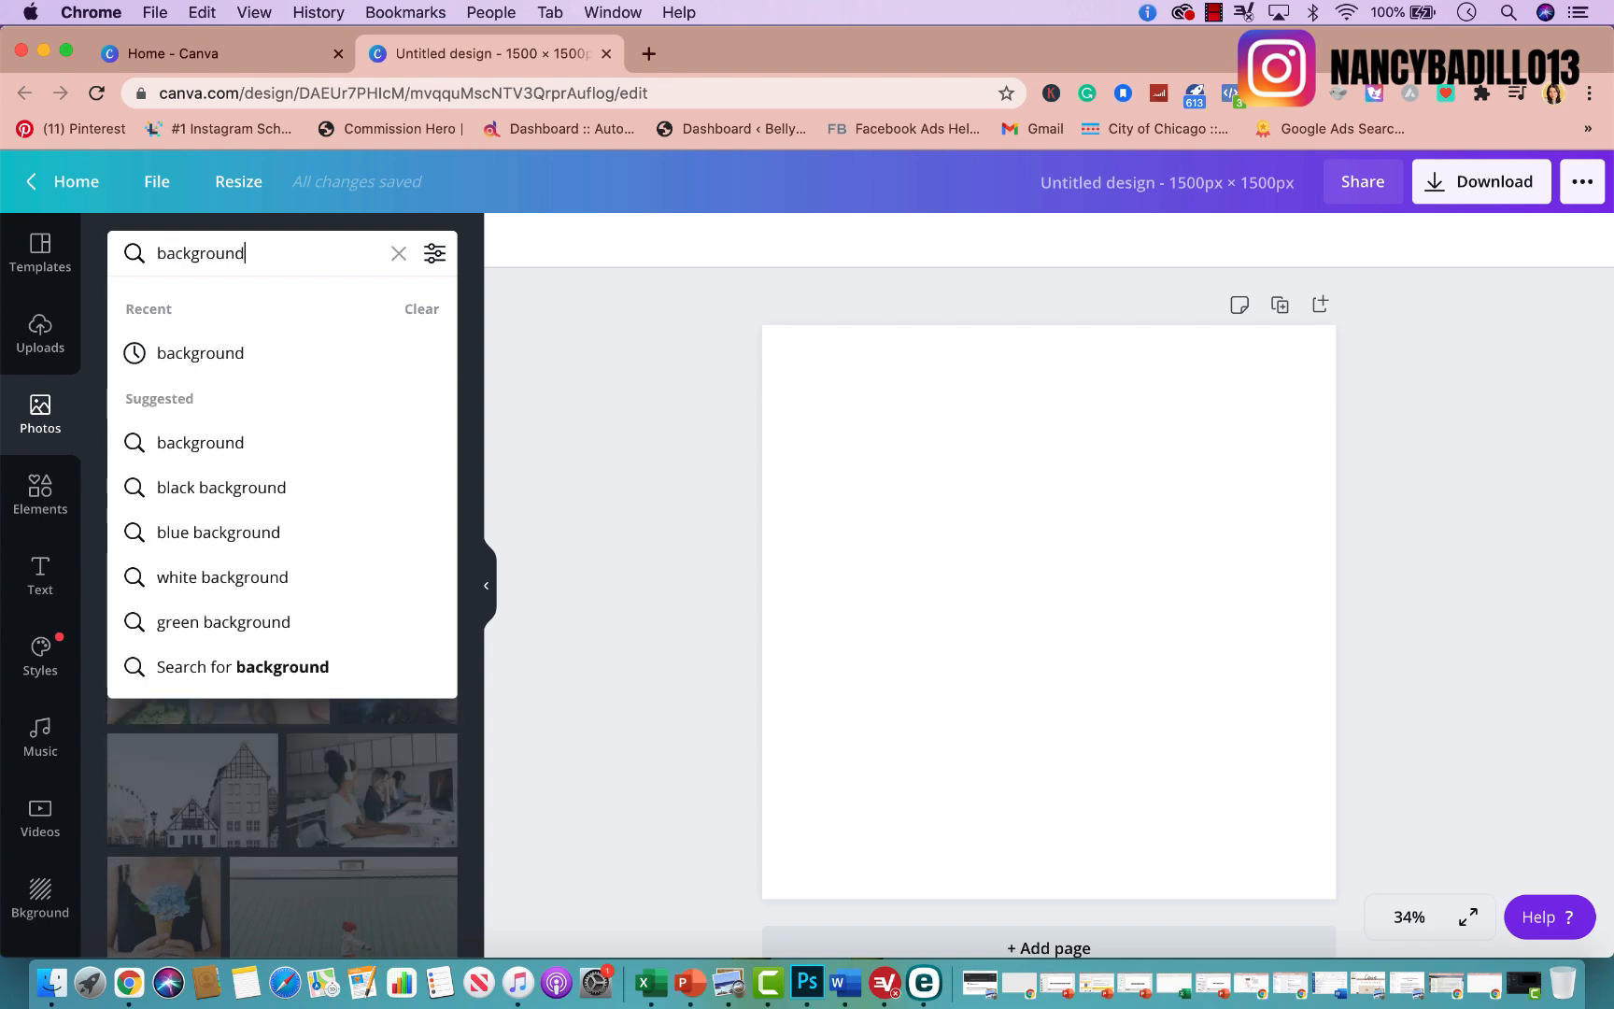
{"action": "key", "text": "Return"}
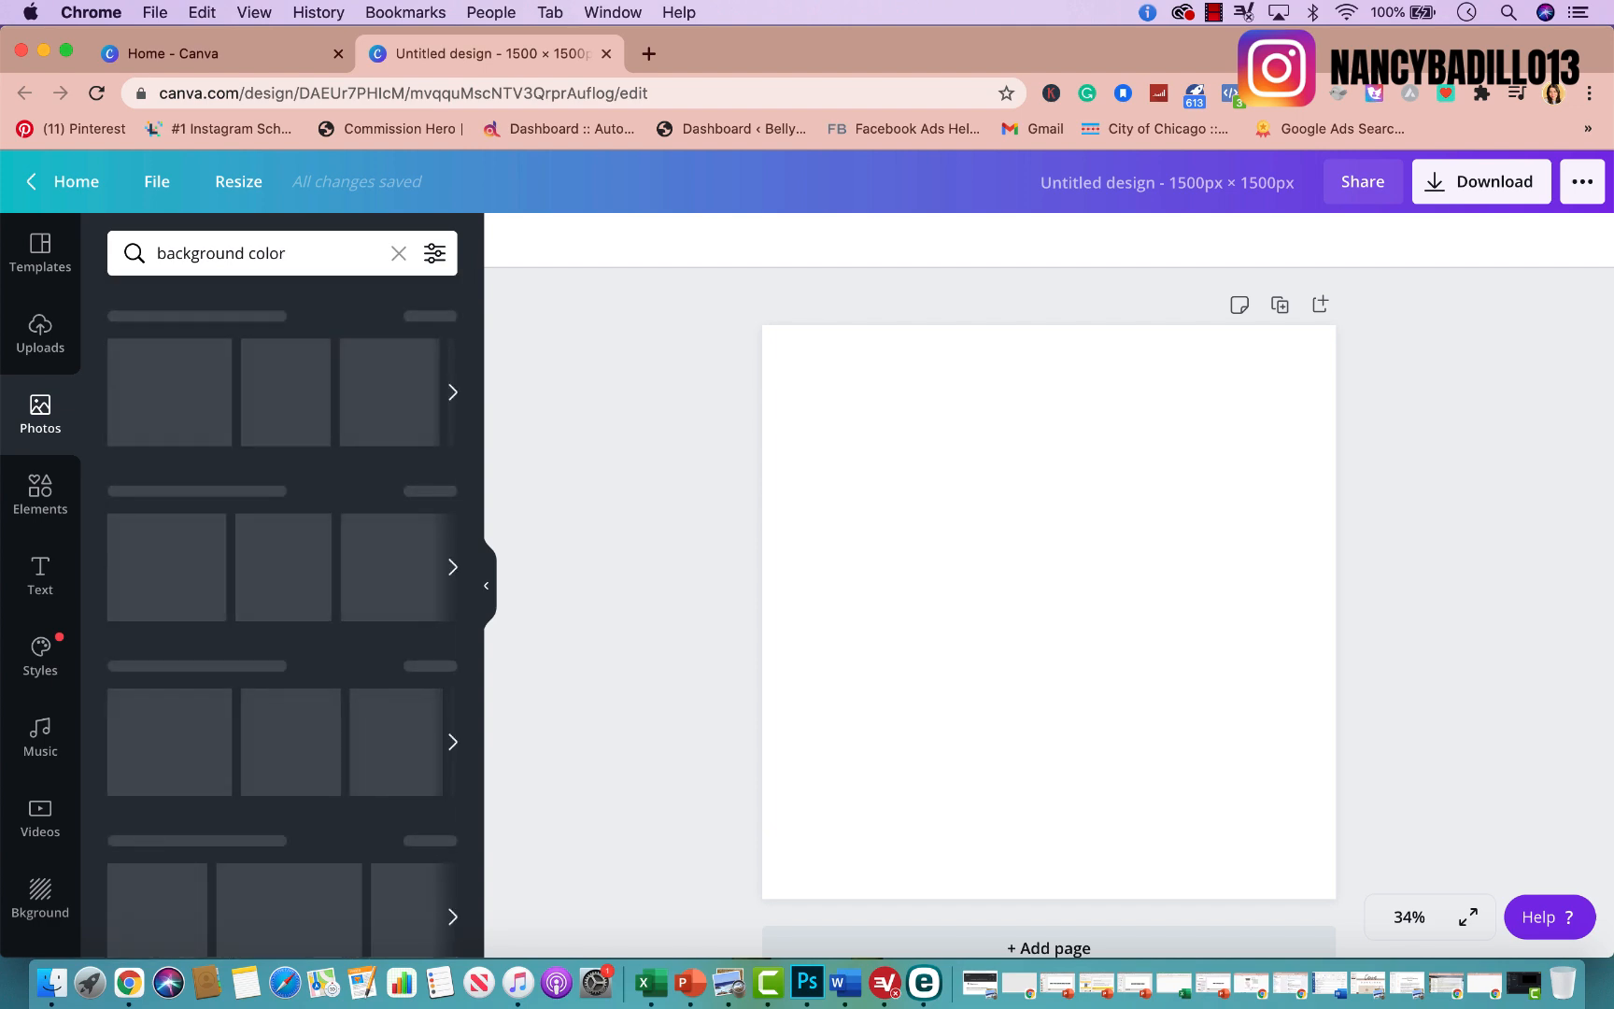
Add the free orange, yellow and purple streaked photo and enlarge it to about 2,376 x 1,583 so it covers the whole page.
{"action": "scroll", "coordinate": [136, 539], "scroll_direction": "down", "scroll_amount": 15}
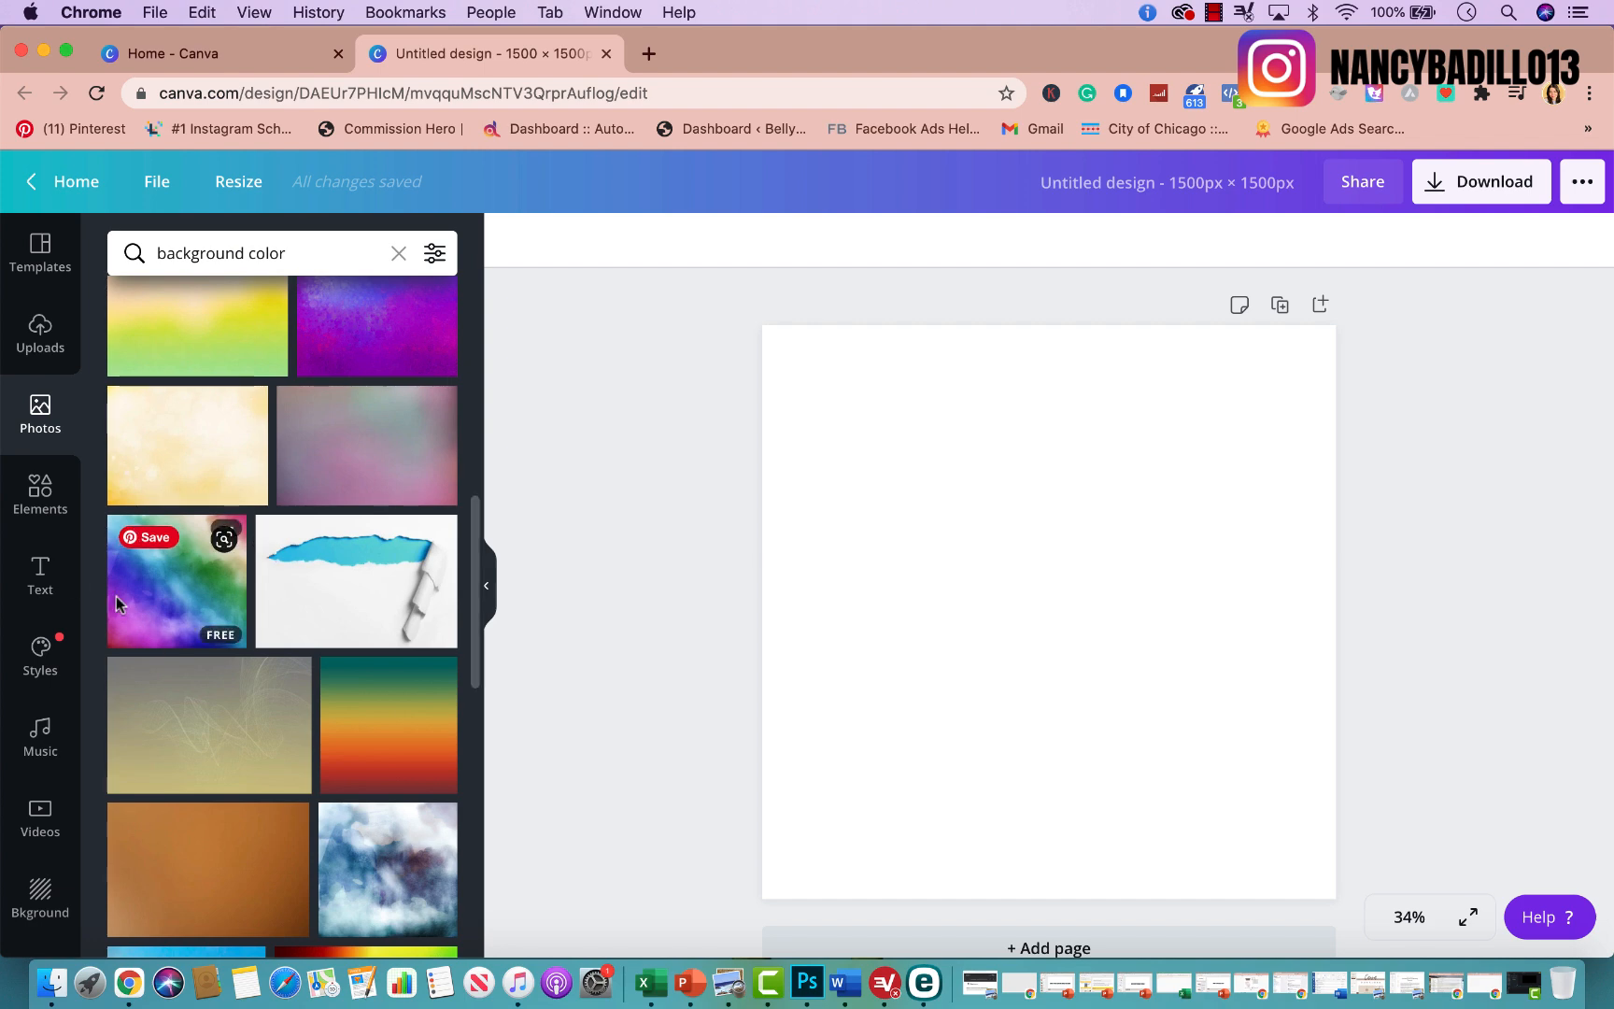
{"action": "scroll", "coordinate": [212, 676], "scroll_direction": "up", "scroll_amount": 10}
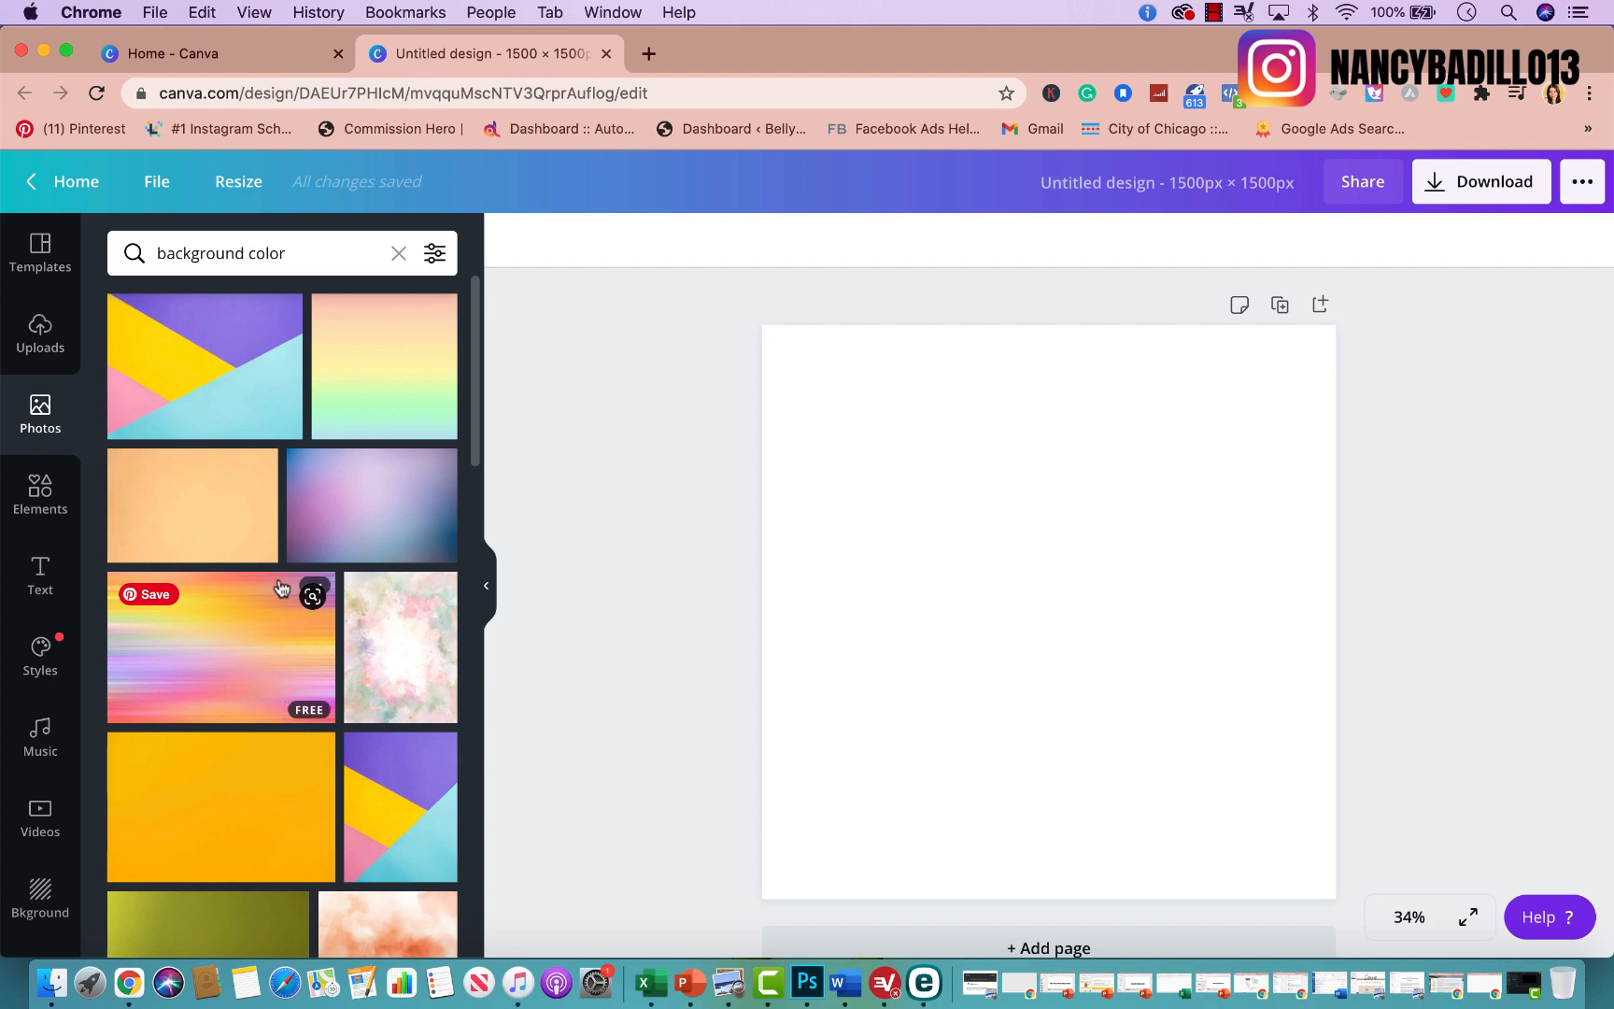
{"action": "scroll", "coordinate": [278, 654], "scroll_direction": "down", "scroll_amount": 5}
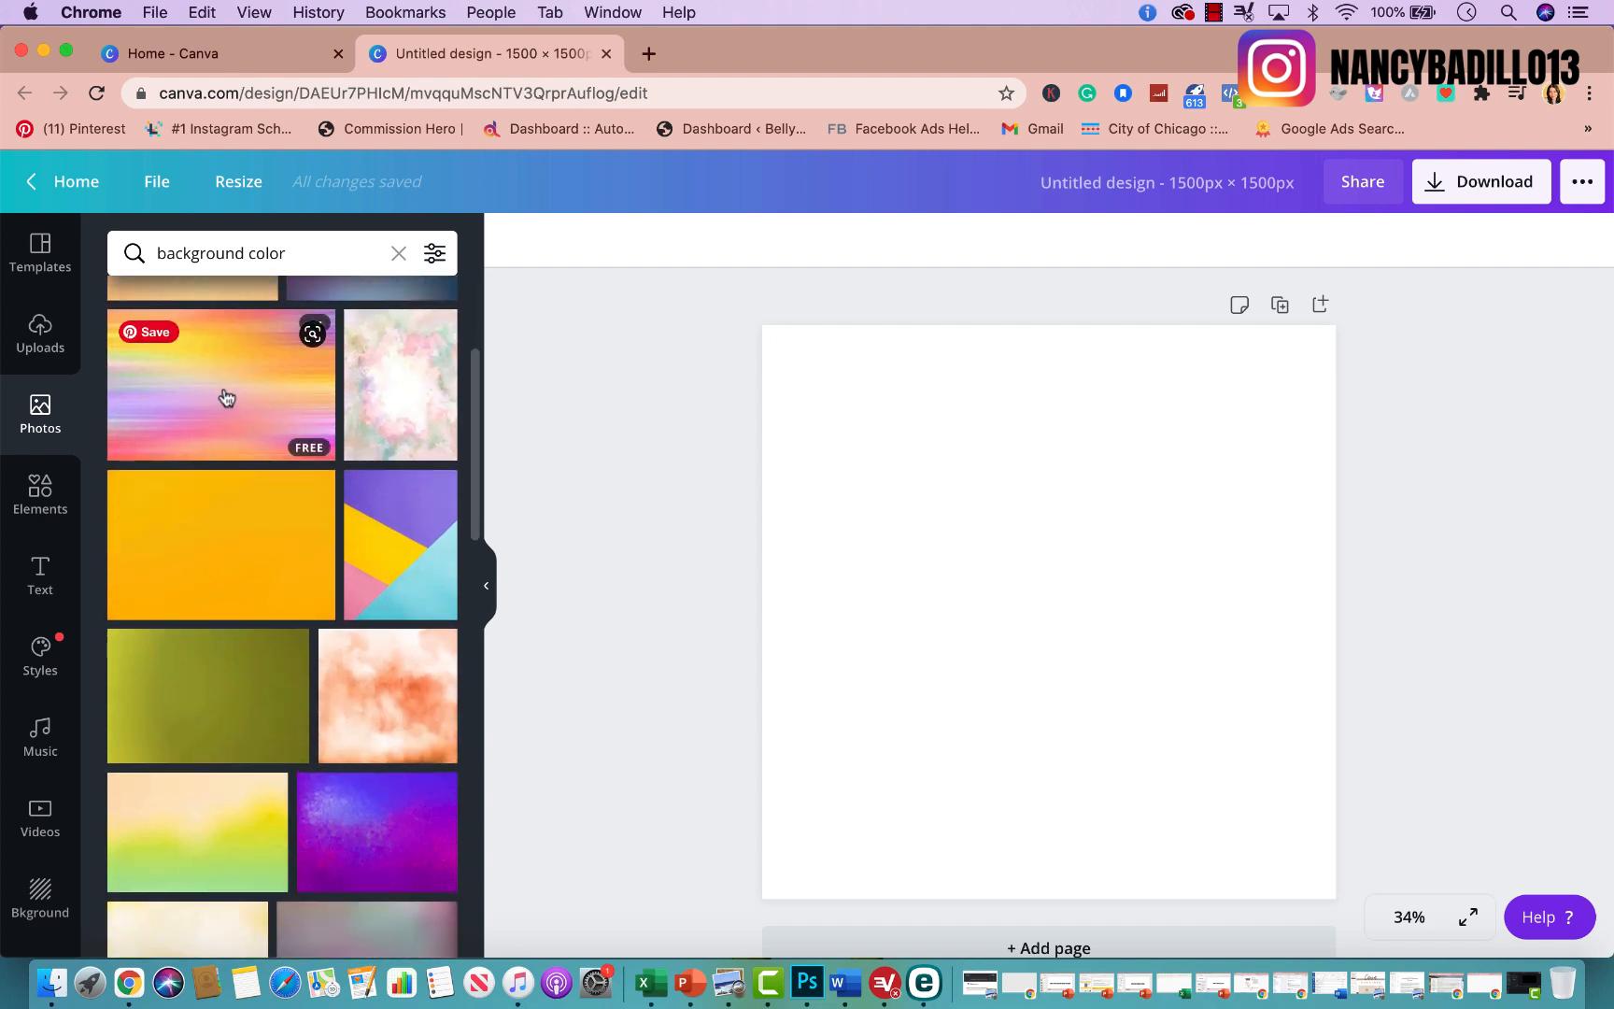
{"action": "left_click", "coordinate": [224, 392]}
{"action": "left_click_drag", "start_coordinate": [1171, 602], "coordinate": [1086, 487]}
{"action": "left_click_drag", "start_coordinate": [1188, 611], "coordinate": [1601, 901]}
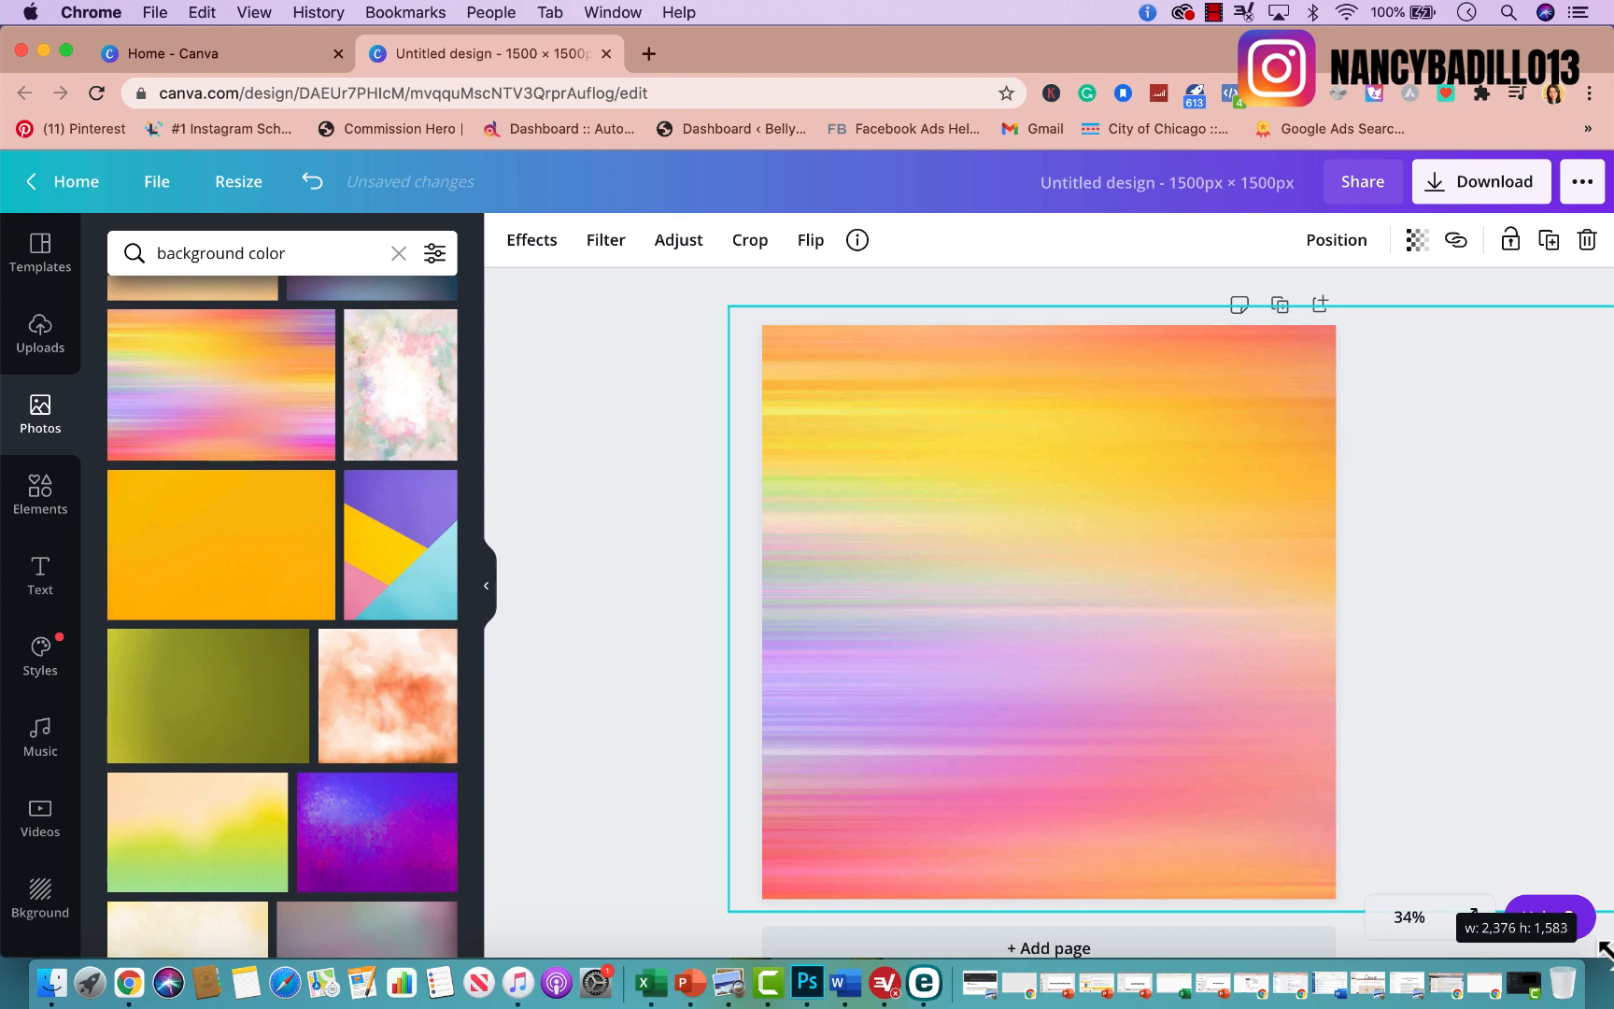
{"action": "left_click", "coordinate": [675, 687]}
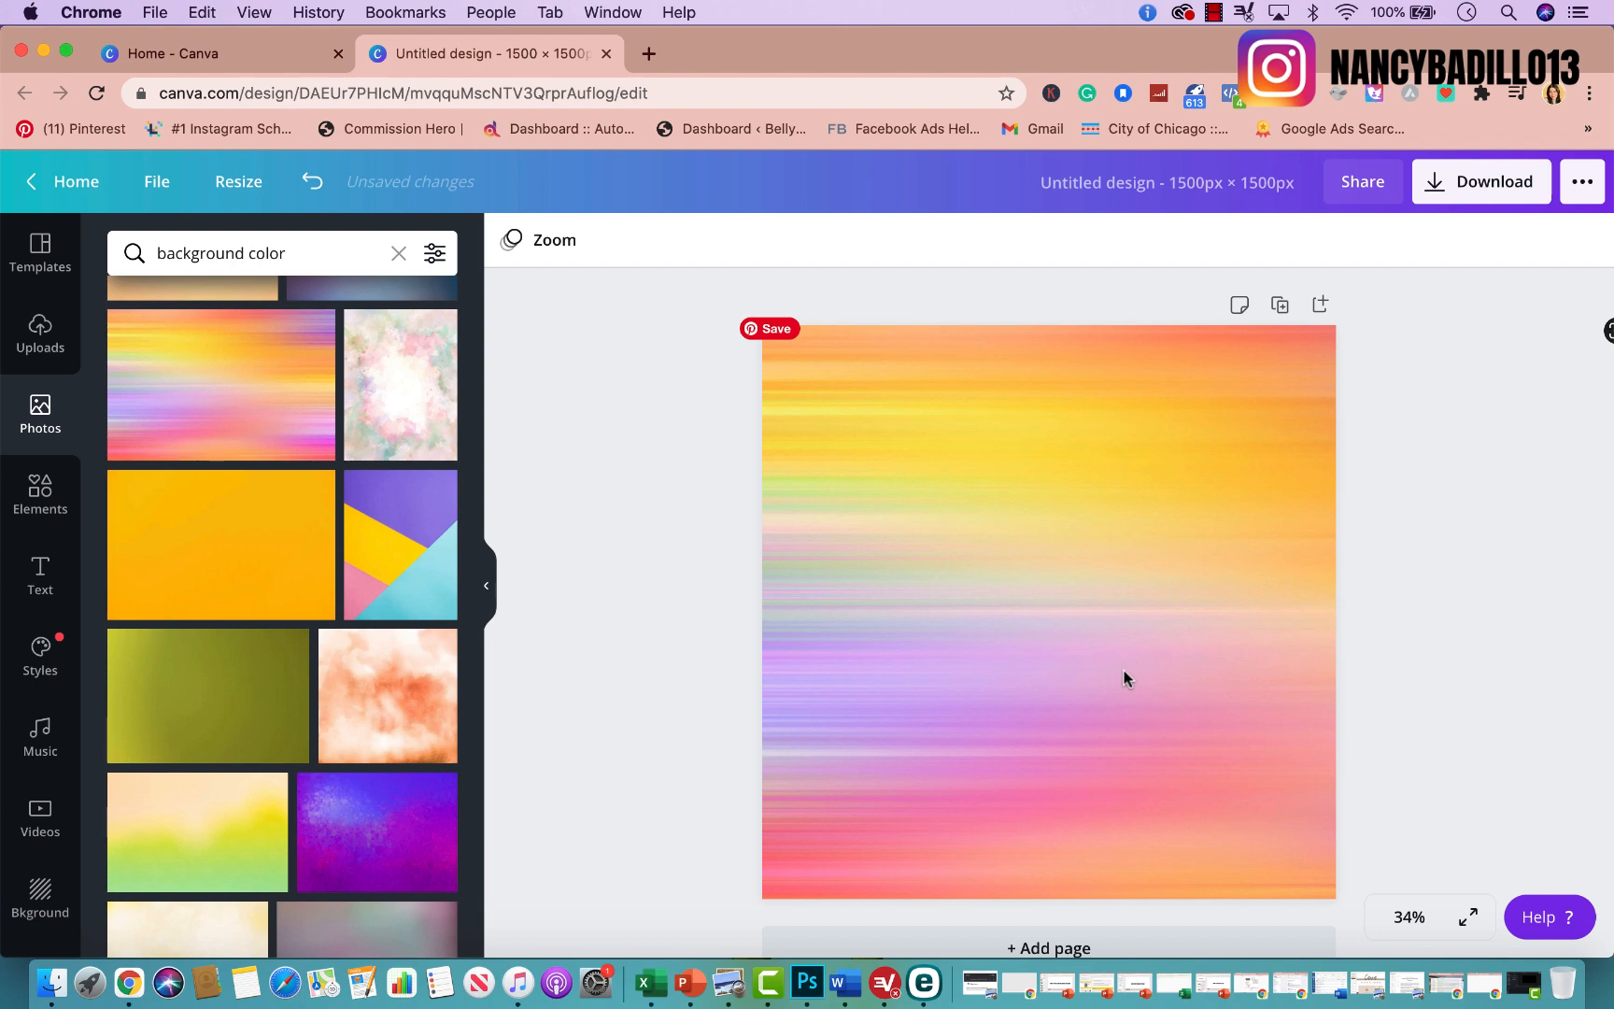
Add a second page and fill it completely with the pink, blue and yellow painted-wall photo from the background color results.
{"action": "scroll", "coordinate": [1132, 648], "scroll_direction": "down", "scroll_amount": 1}
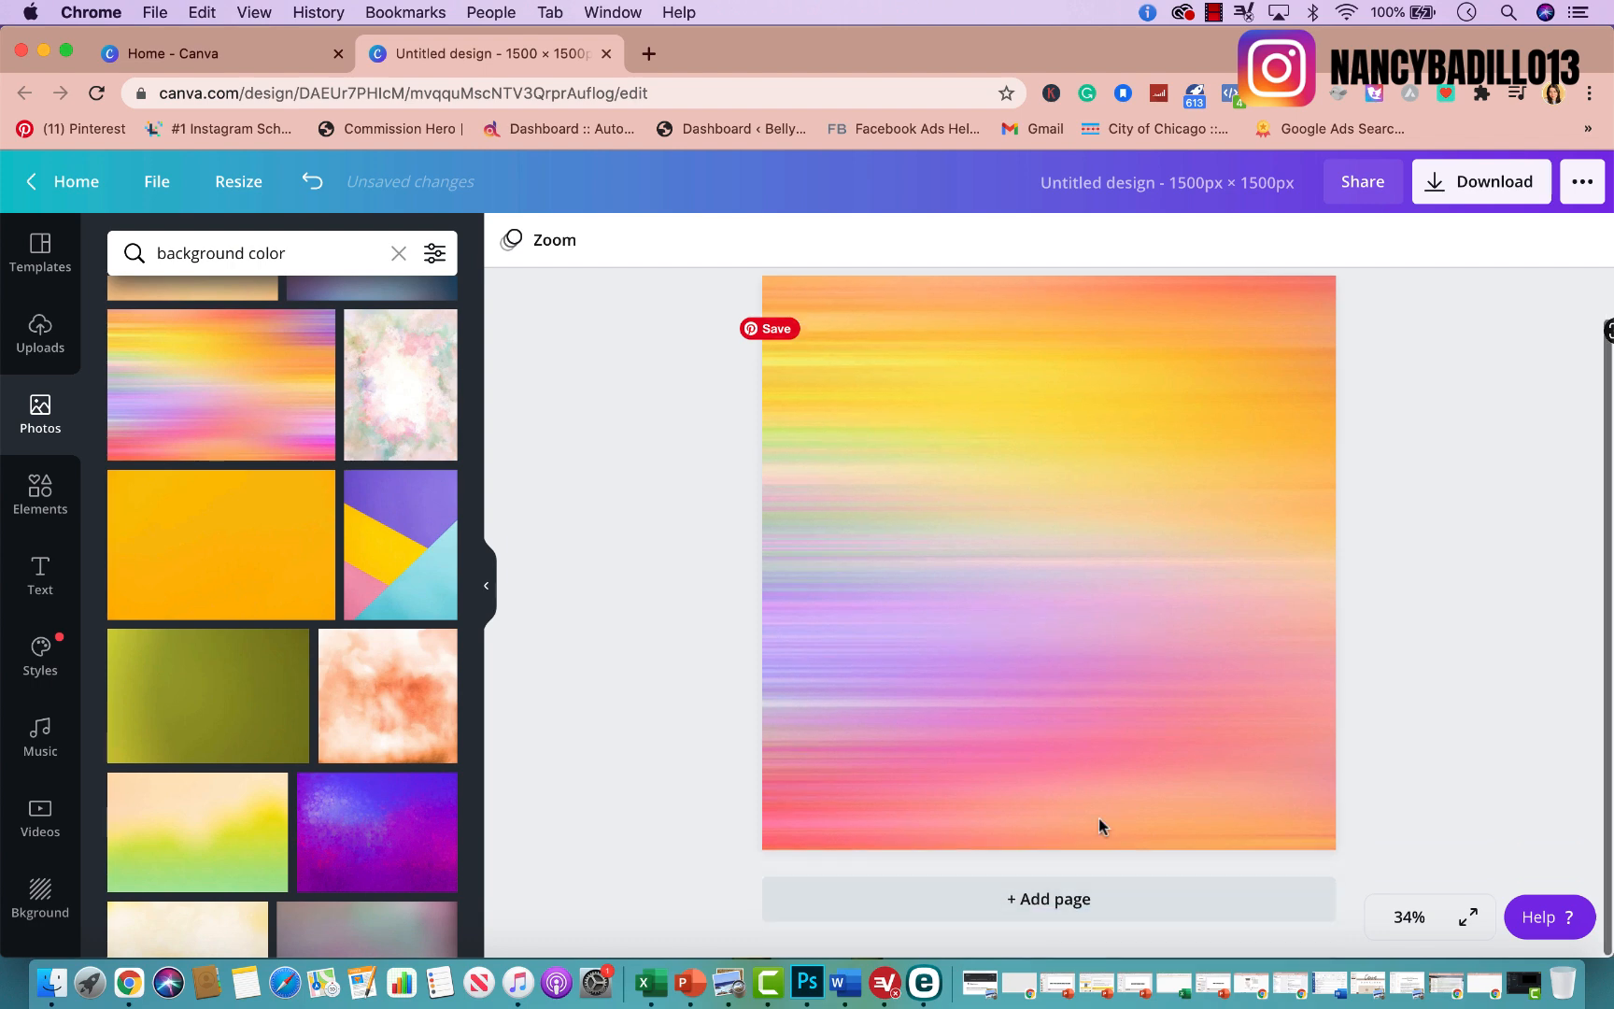
{"action": "left_click", "coordinate": [1066, 910]}
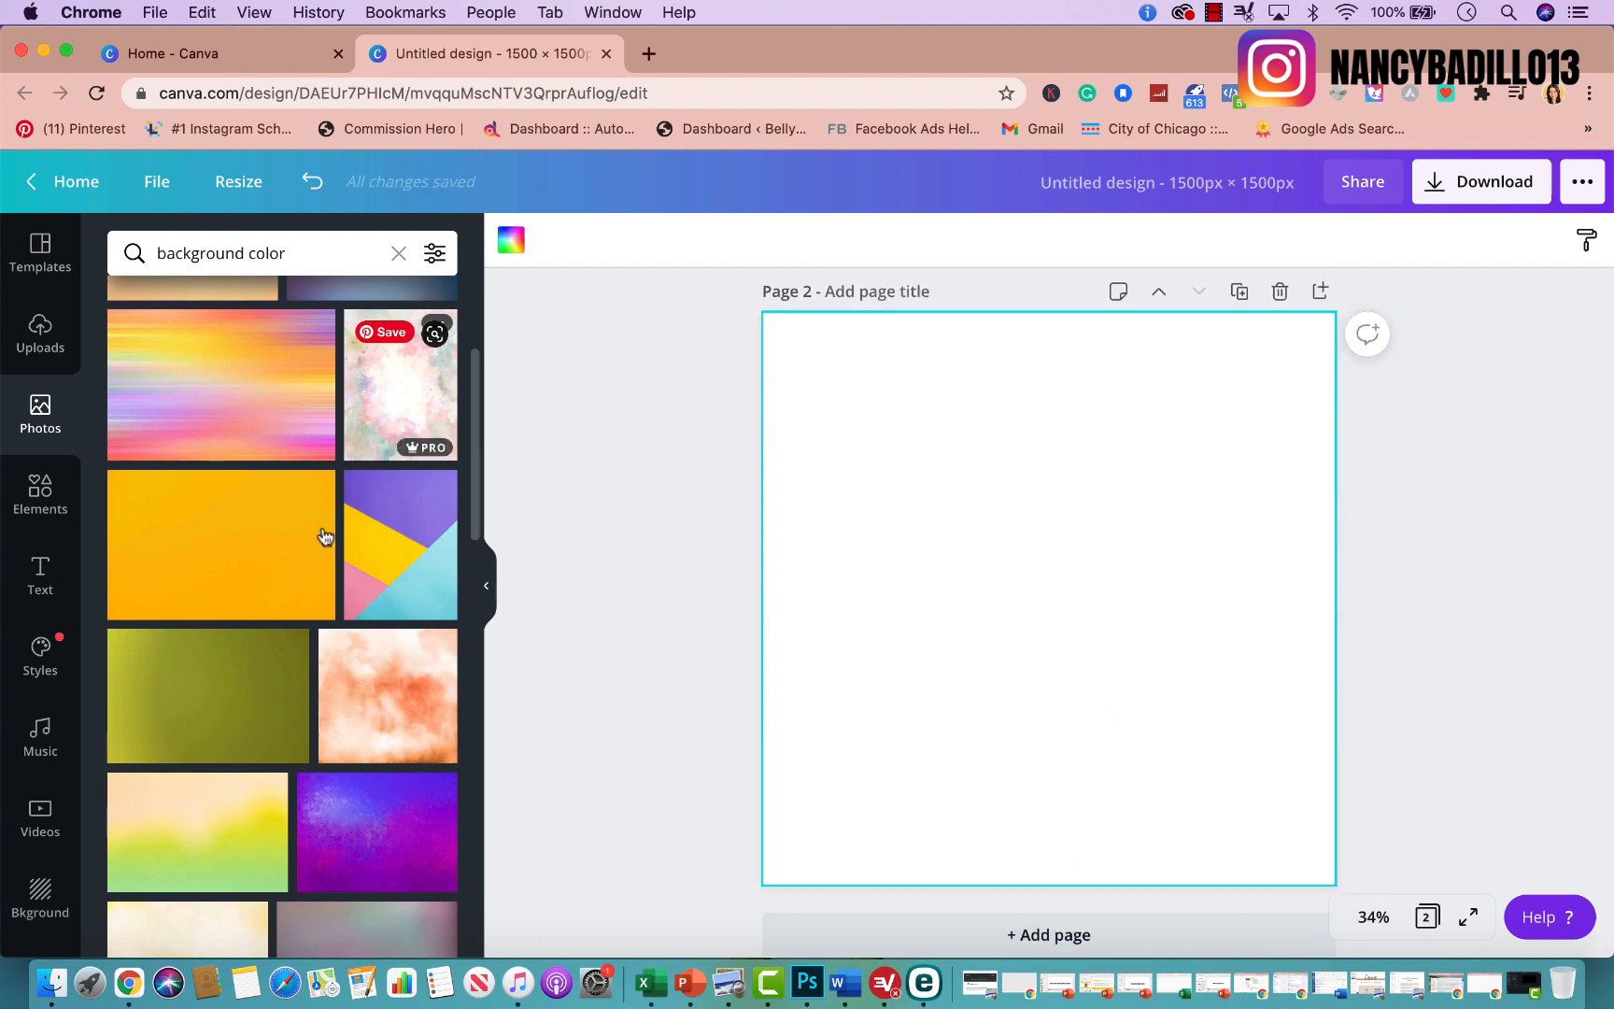
{"action": "scroll", "coordinate": [317, 560], "scroll_direction": "down", "scroll_amount": 5}
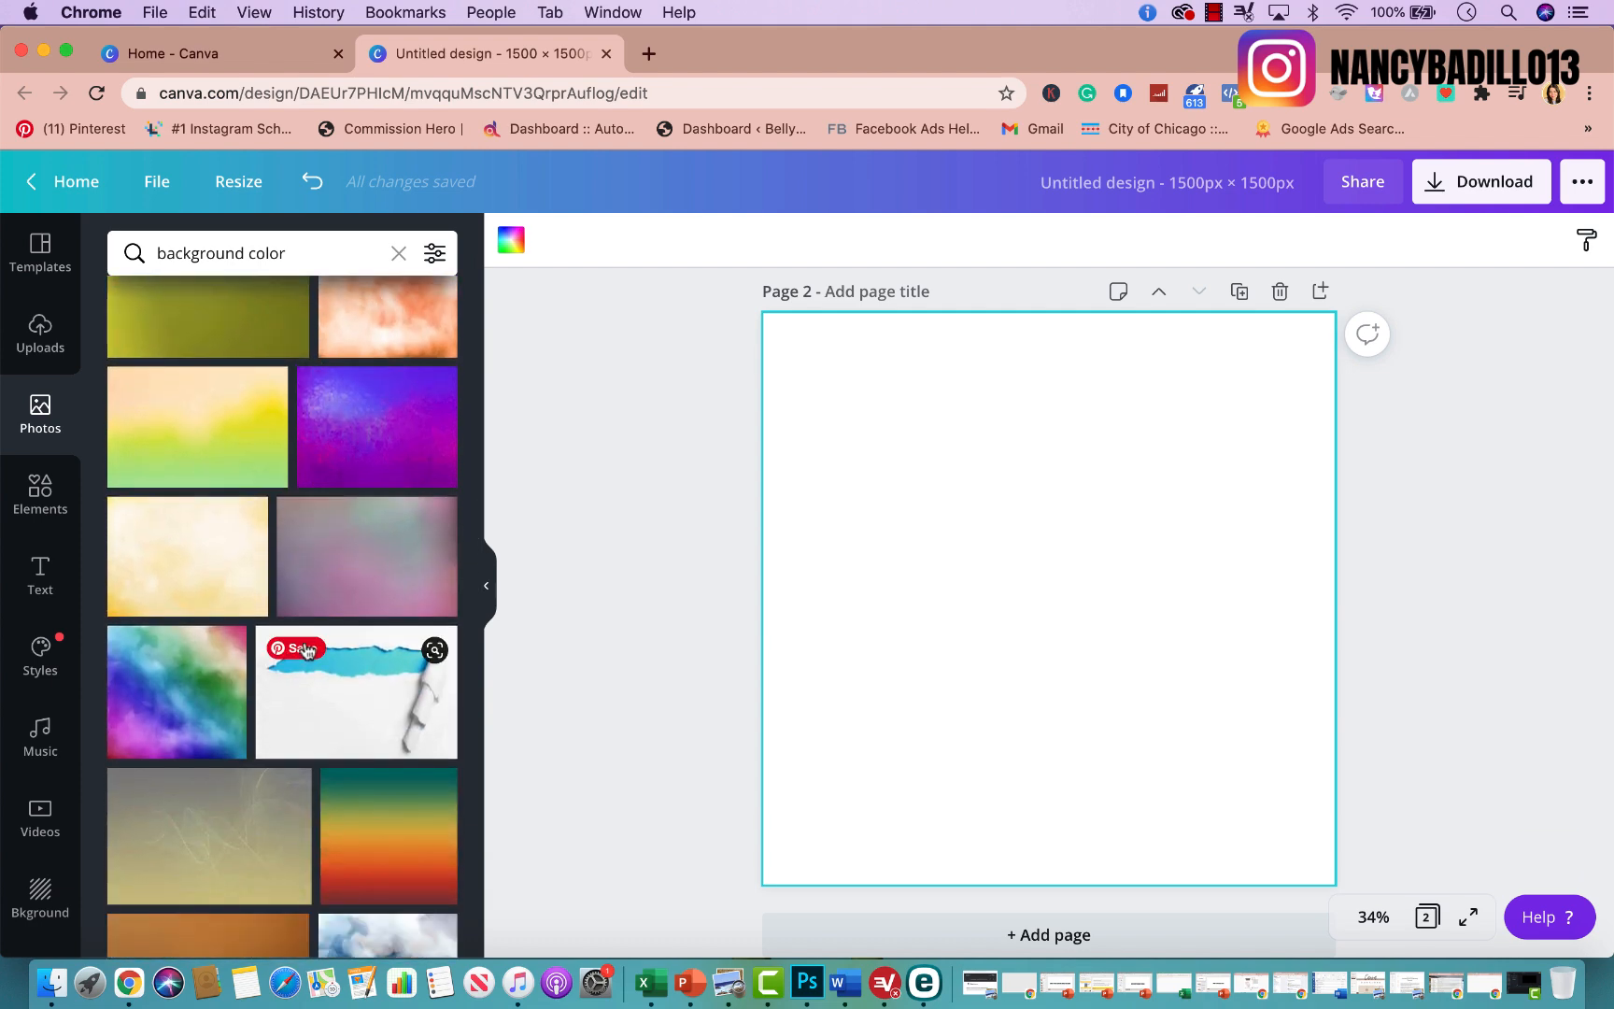
{"action": "scroll", "coordinate": [308, 541], "scroll_direction": "down", "scroll_amount": 7}
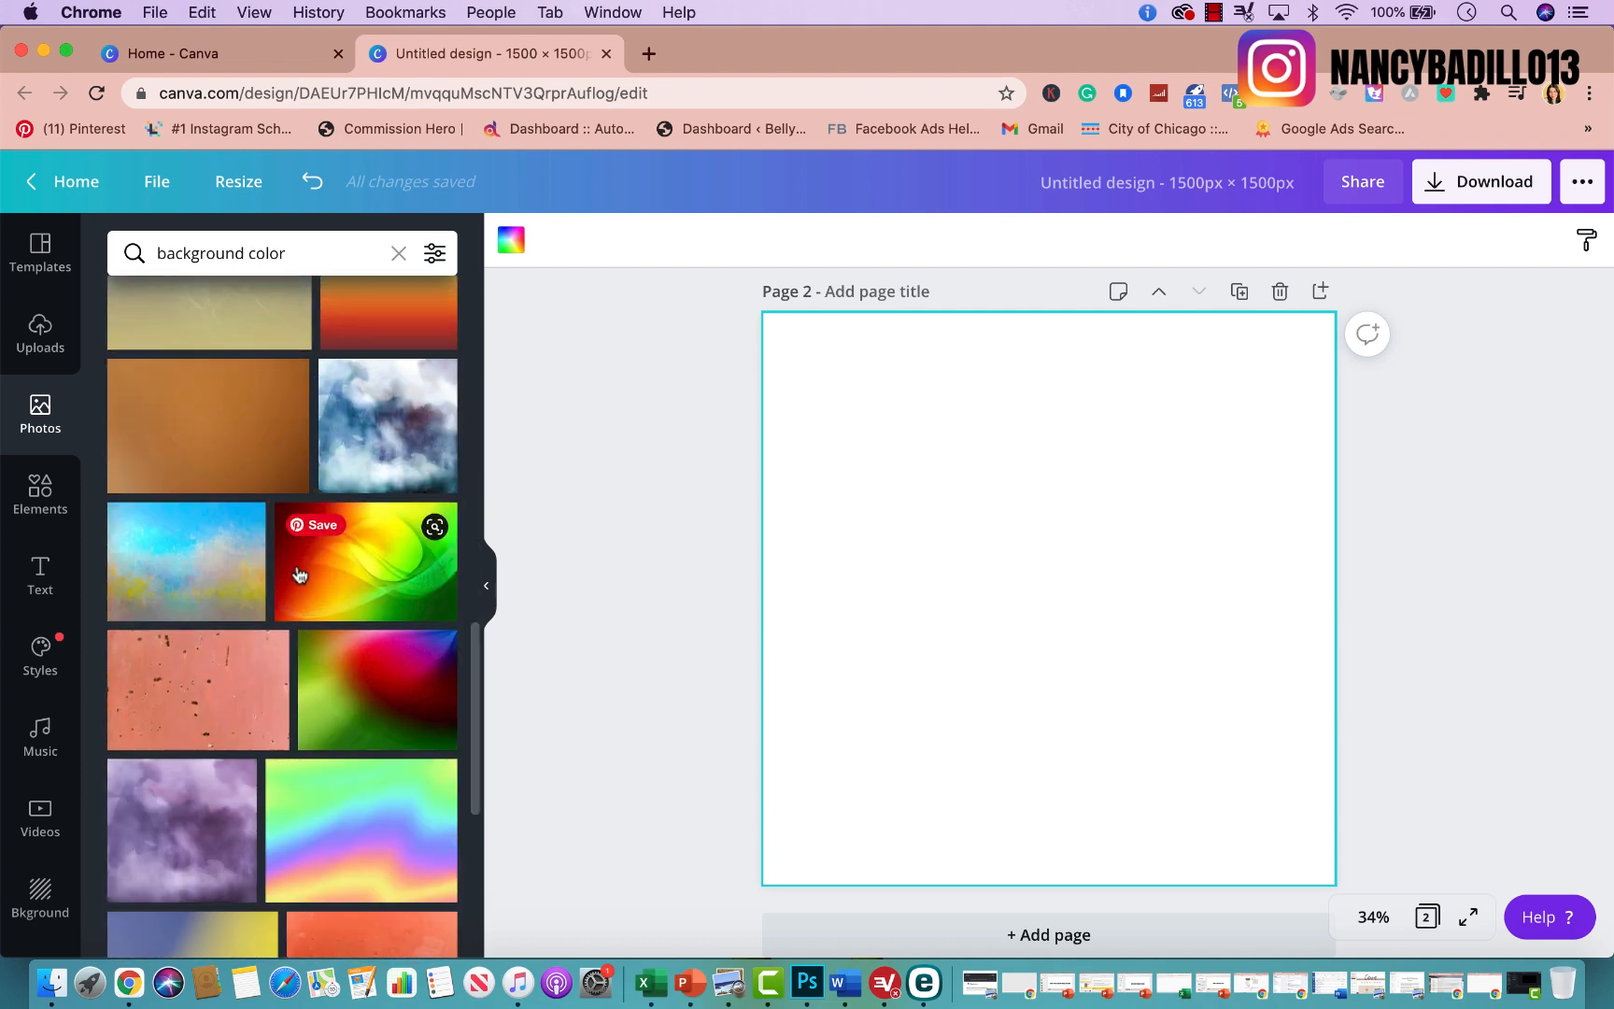
{"action": "scroll", "coordinate": [304, 510], "scroll_direction": "down", "scroll_amount": 4}
{"action": "scroll", "coordinate": [245, 848], "scroll_direction": "down", "scroll_amount": 5}
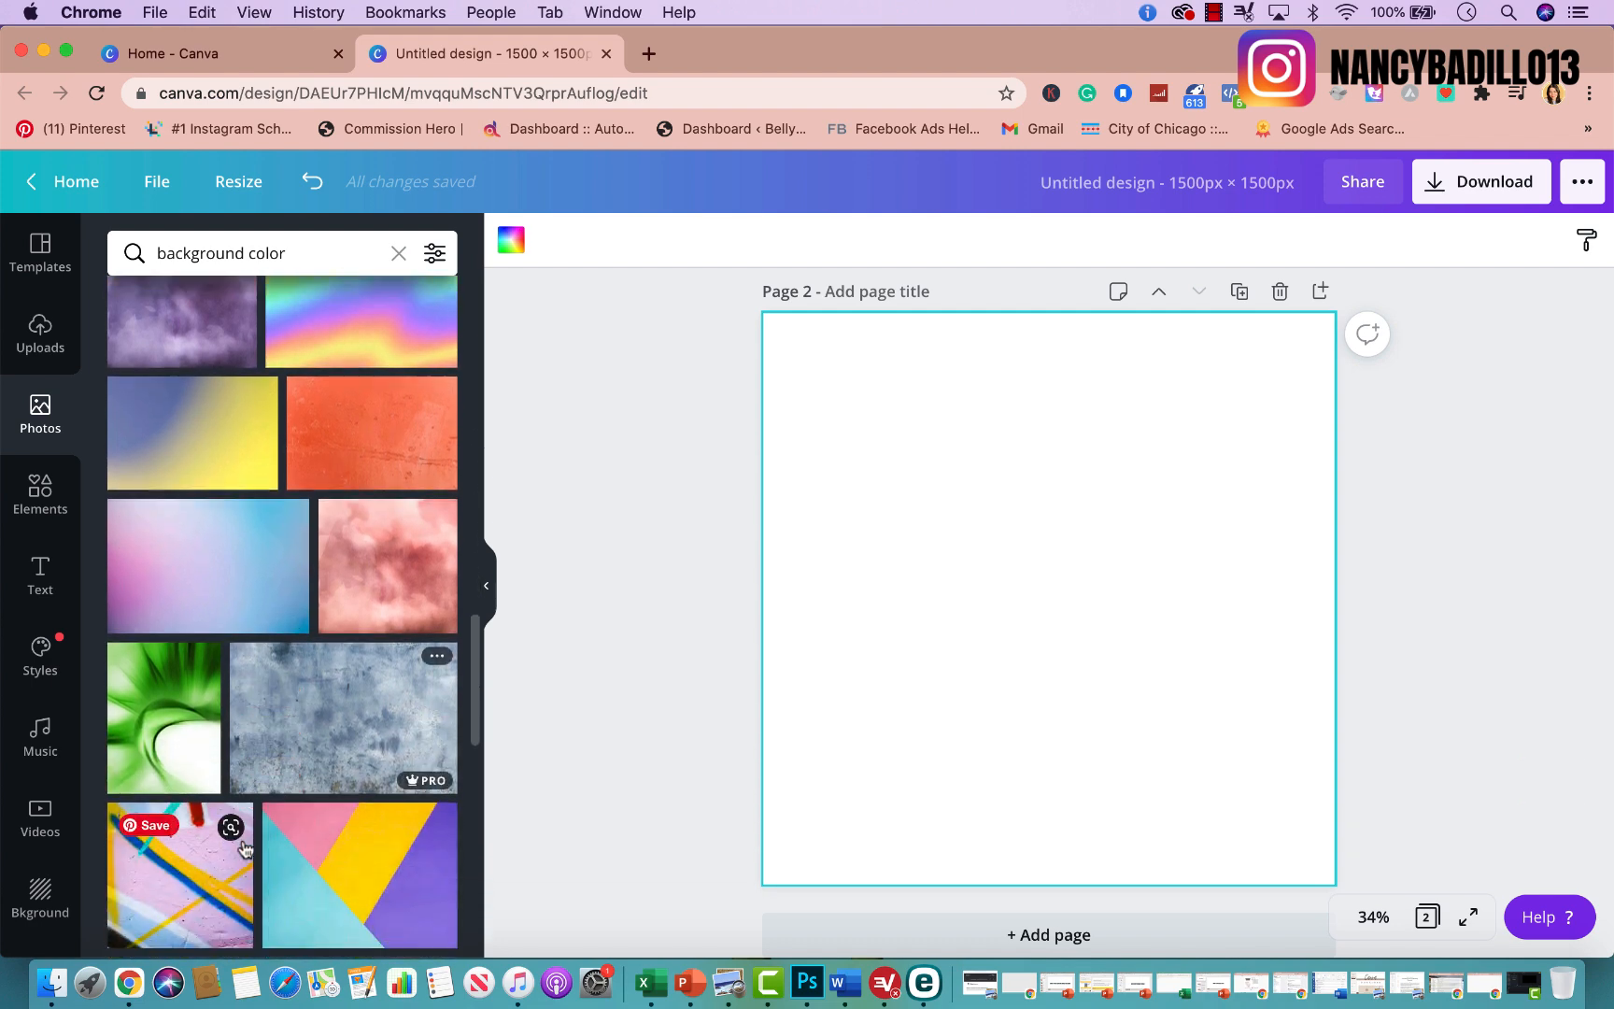
{"action": "scroll", "coordinate": [246, 848], "scroll_direction": "down", "scroll_amount": 3}
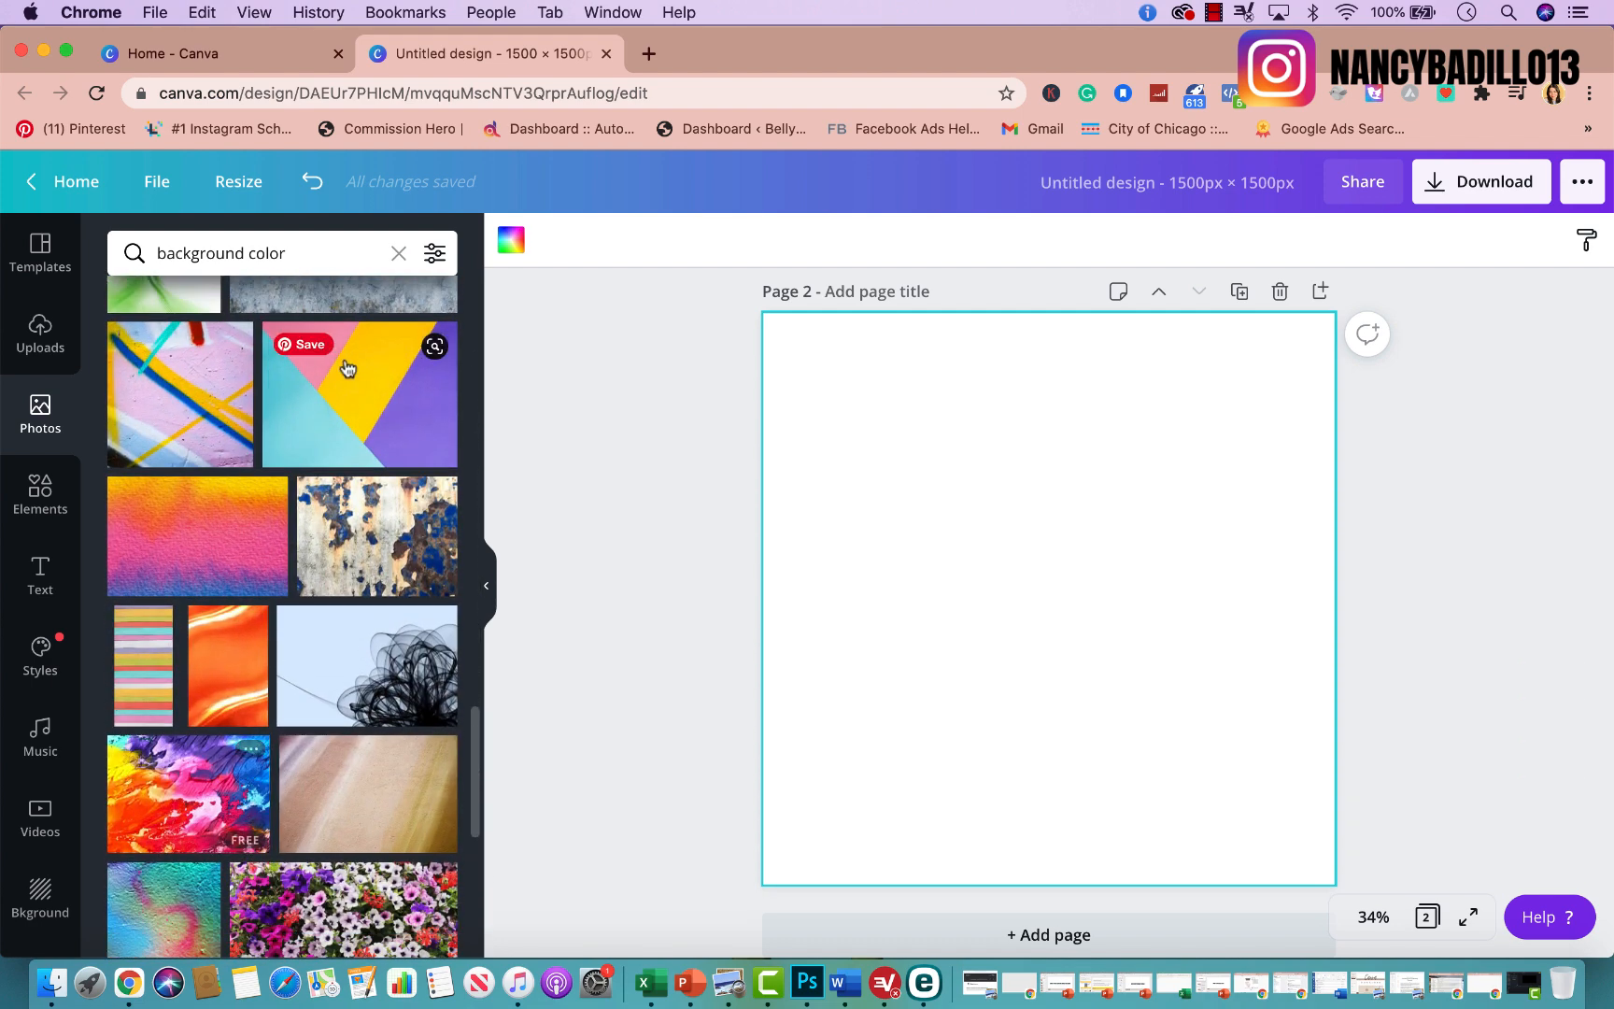
{"action": "scroll", "coordinate": [329, 701], "scroll_direction": "down", "scroll_amount": 5}
{"action": "scroll", "coordinate": [327, 700], "scroll_direction": "down", "scroll_amount": 5}
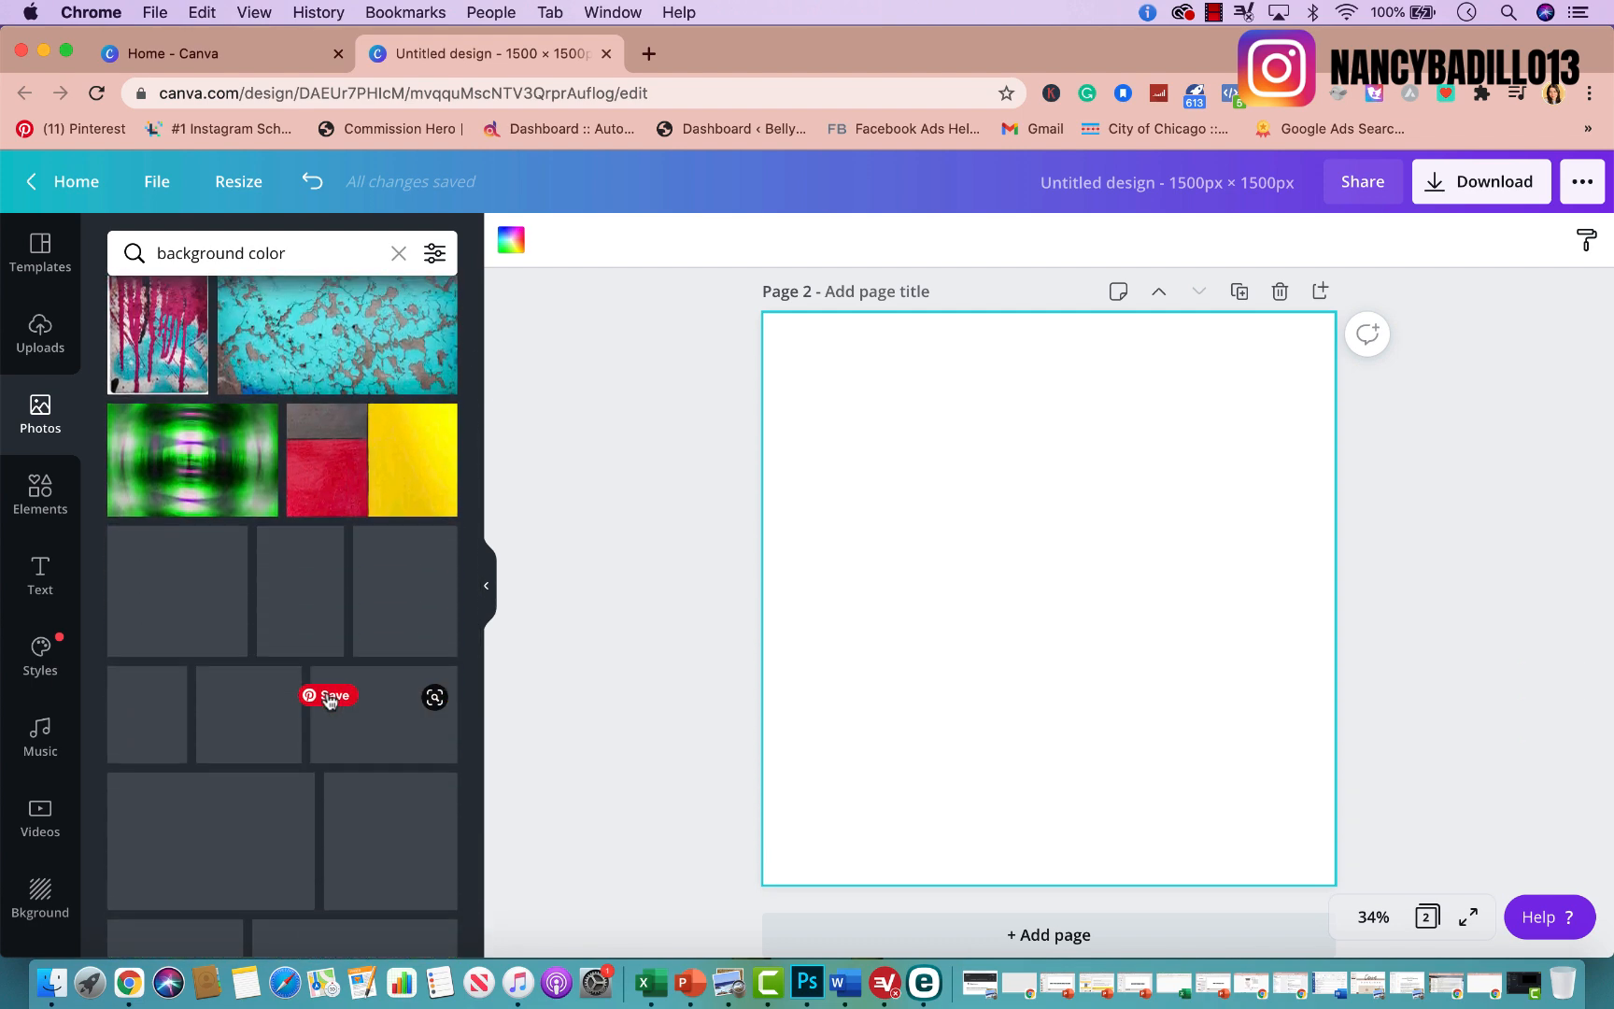
{"action": "scroll", "coordinate": [252, 575], "scroll_direction": "down", "scroll_amount": 5}
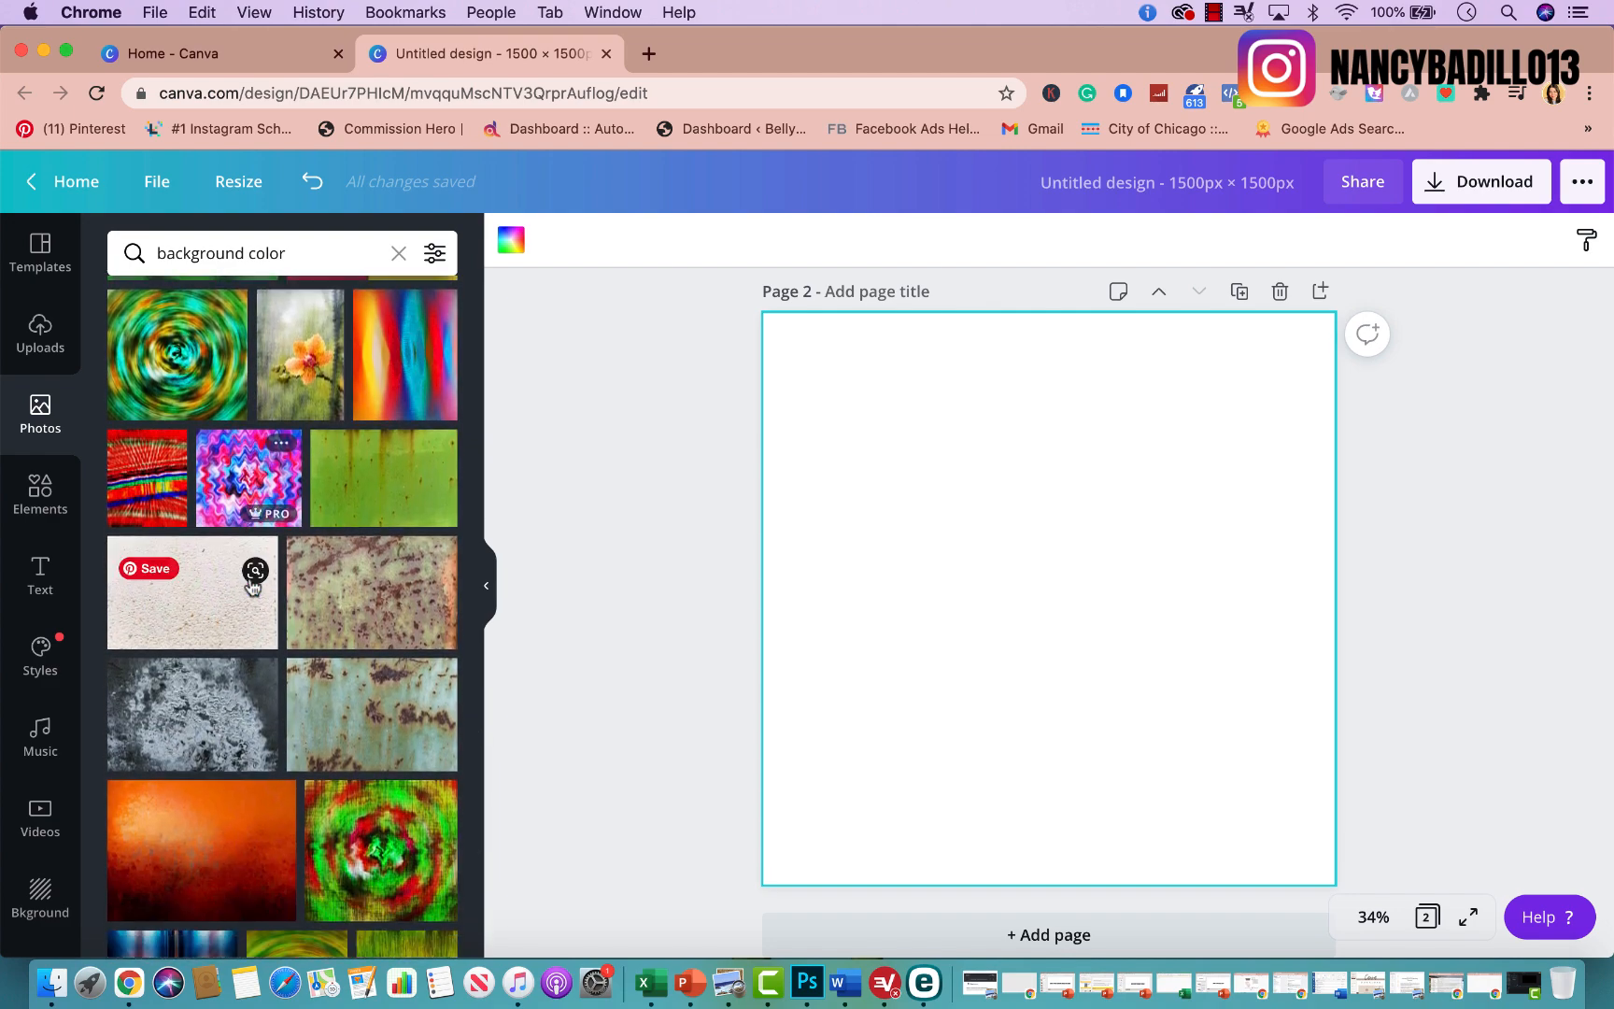
{"action": "scroll", "coordinate": [260, 645], "scroll_direction": "down", "scroll_amount": 5}
{"action": "scroll", "coordinate": [265, 682], "scroll_direction": "down", "scroll_amount": 5}
{"action": "scroll", "coordinate": [265, 681], "scroll_direction": "down", "scroll_amount": 3}
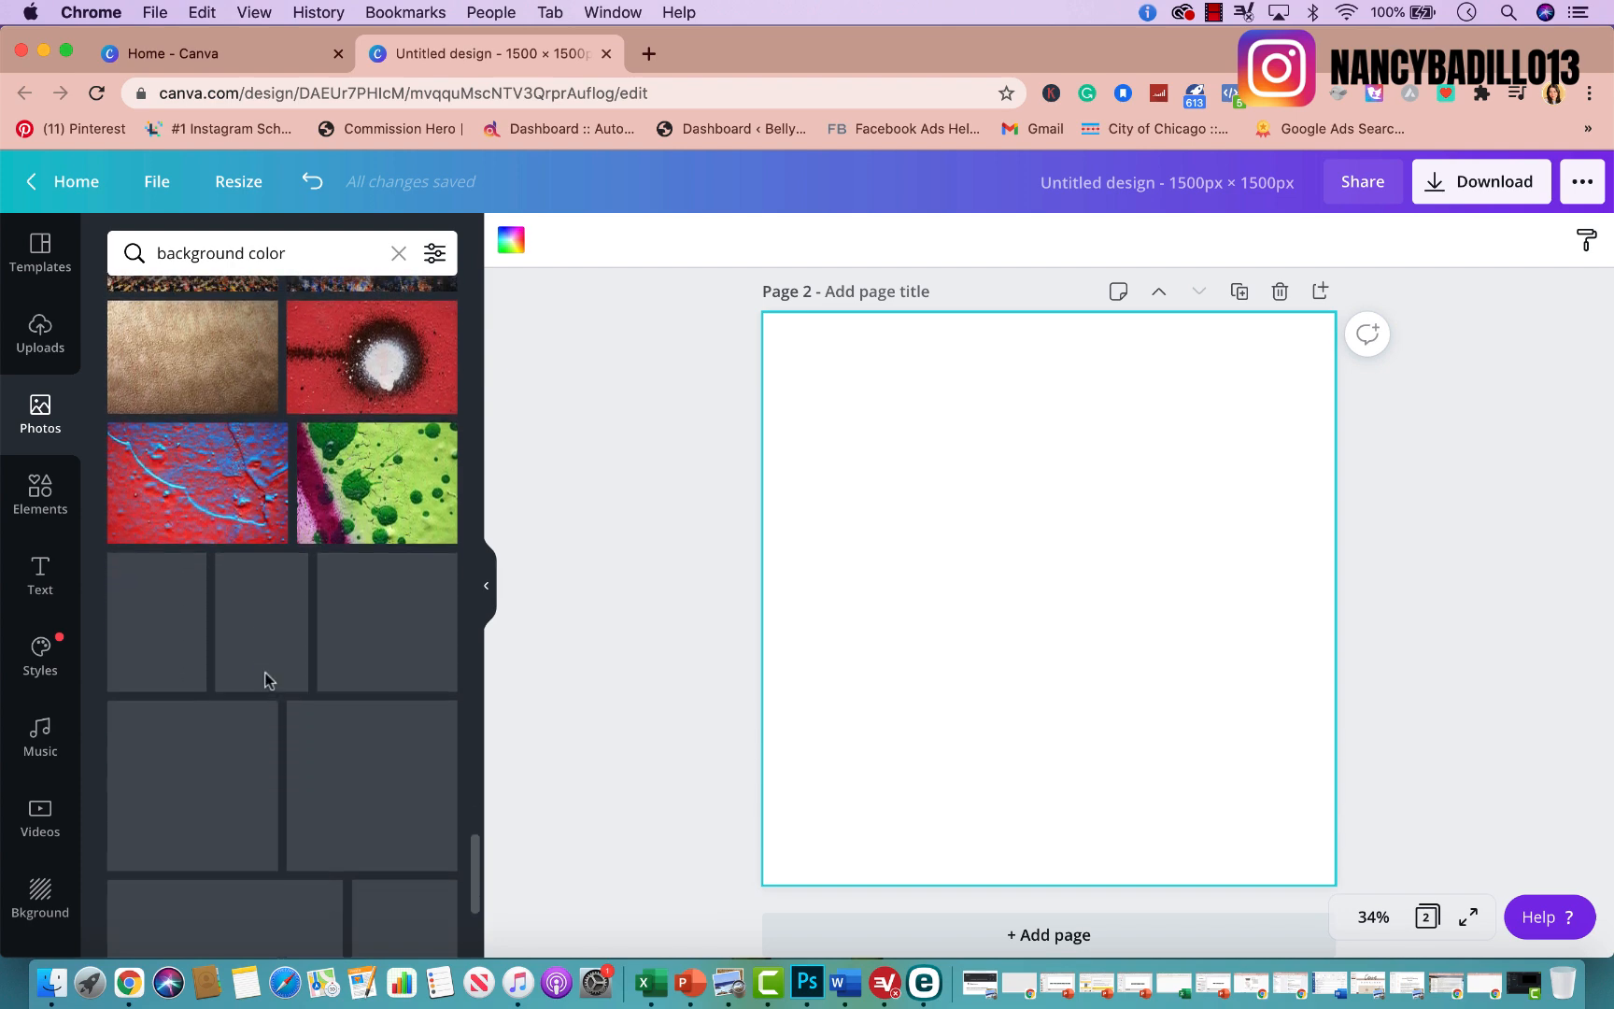
{"action": "scroll", "coordinate": [268, 682], "scroll_direction": "down", "scroll_amount": 5}
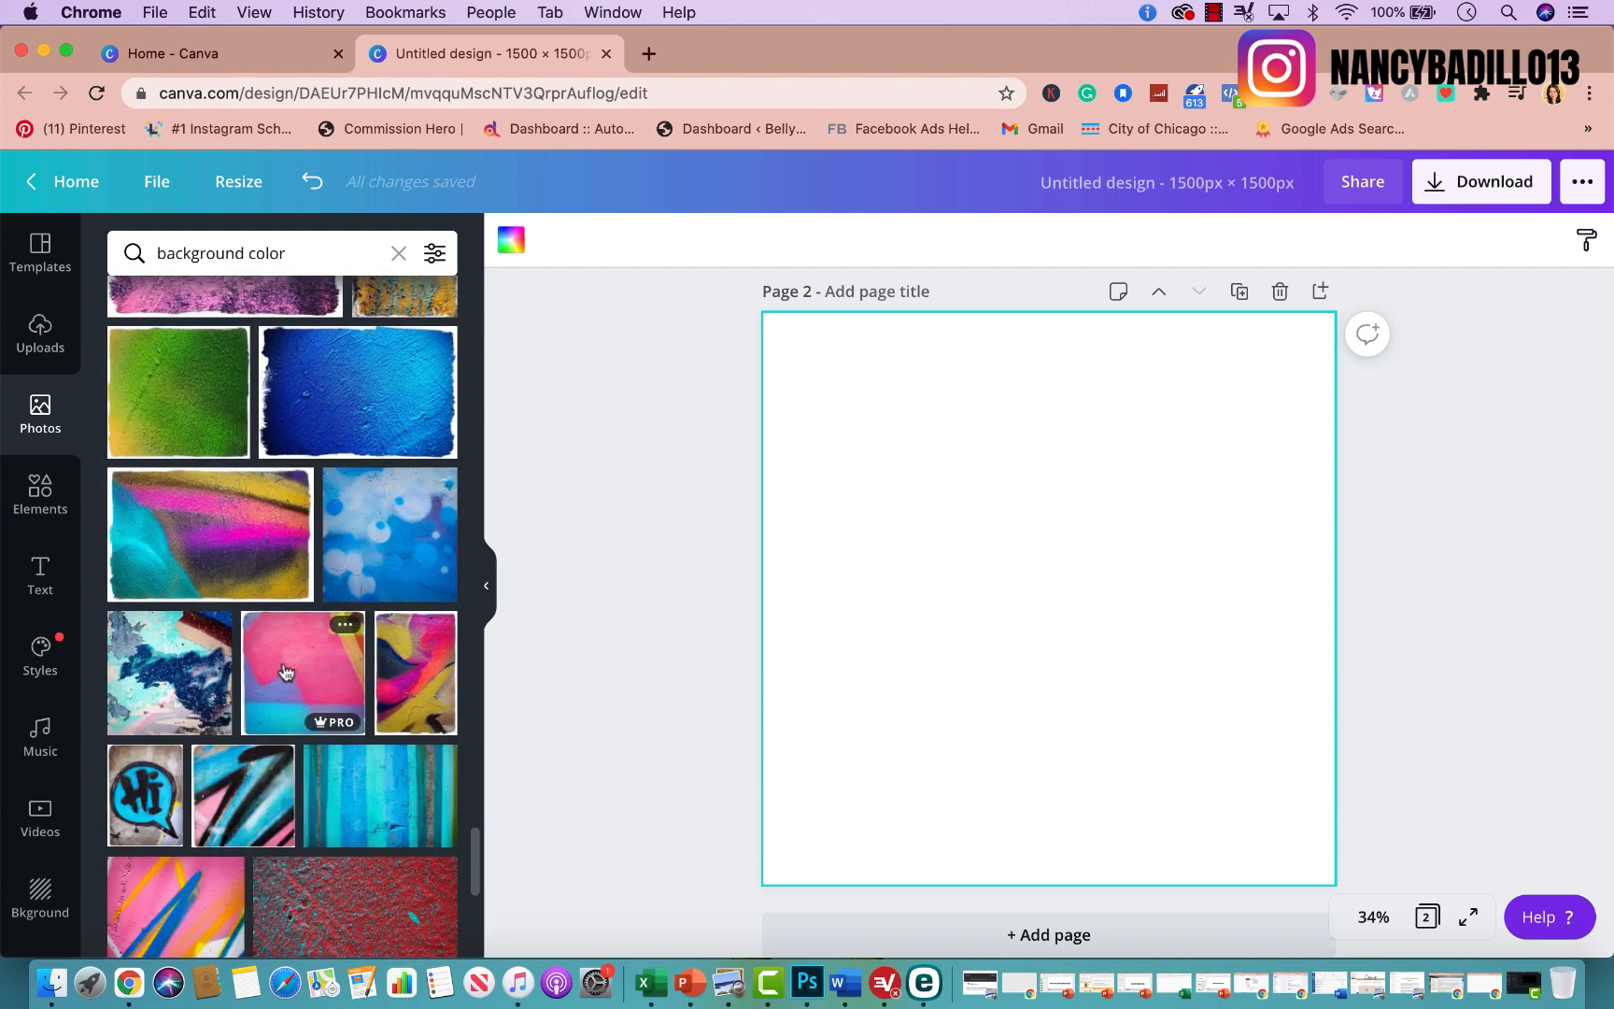
{"action": "scroll", "coordinate": [285, 672], "scroll_direction": "down", "scroll_amount": 2}
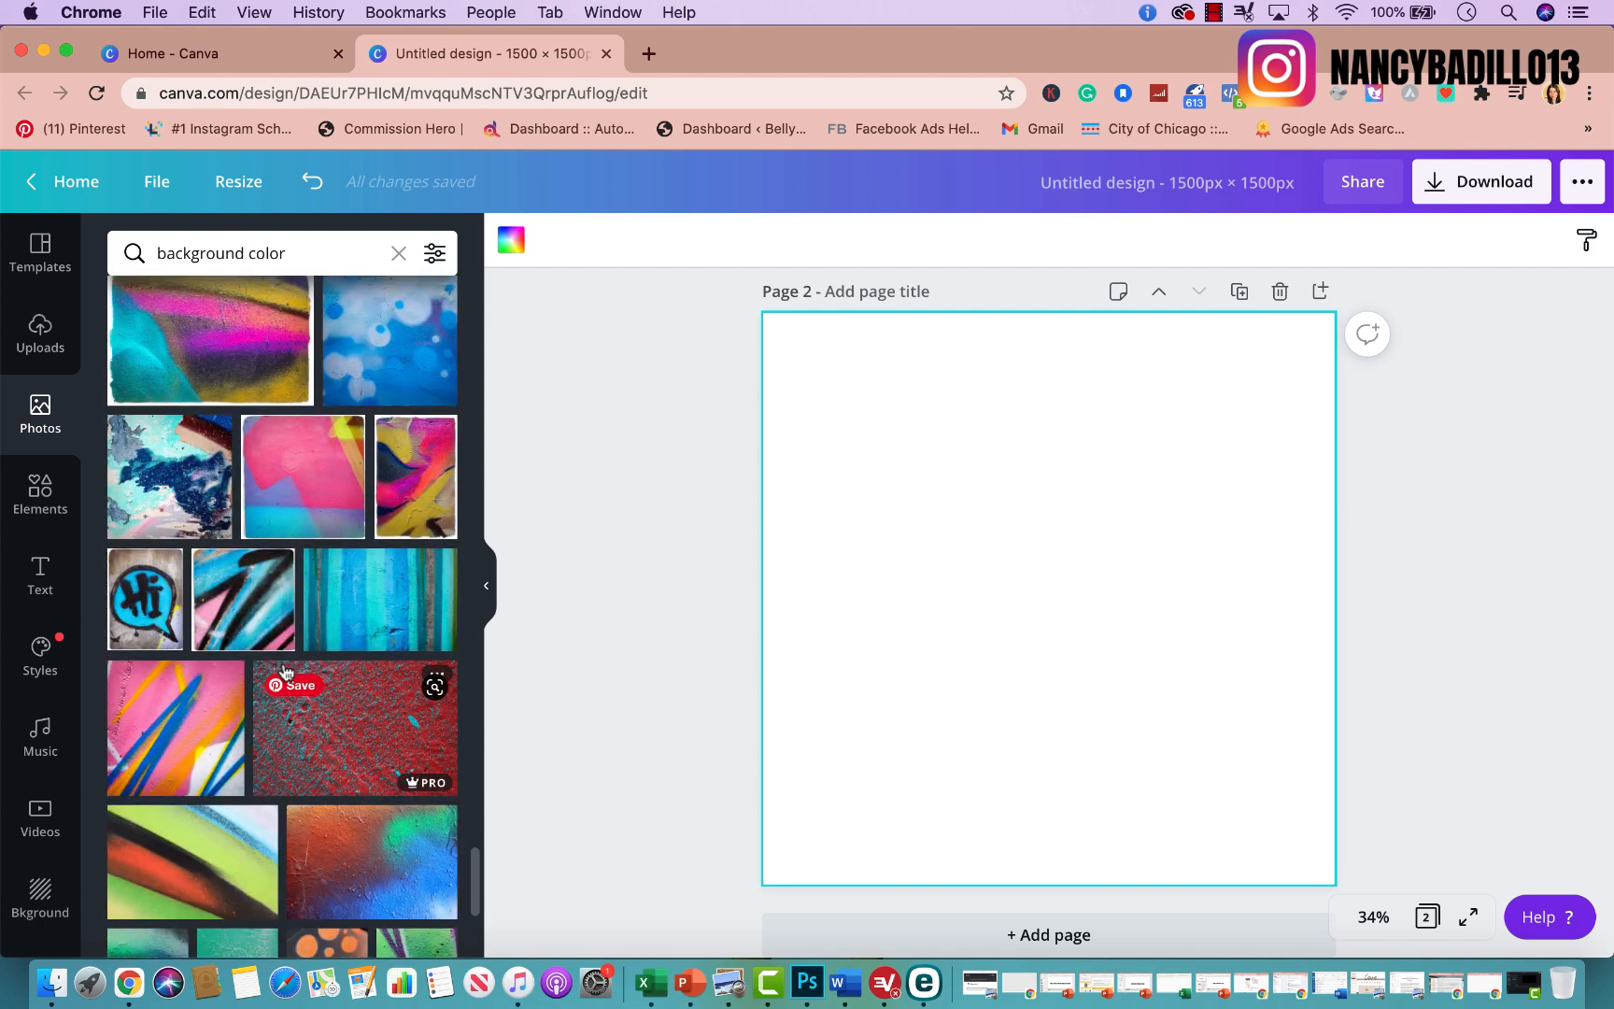
{"action": "left_click", "coordinate": [288, 478]}
{"action": "left_click_drag", "start_coordinate": [1132, 639], "coordinate": [1048, 567]}
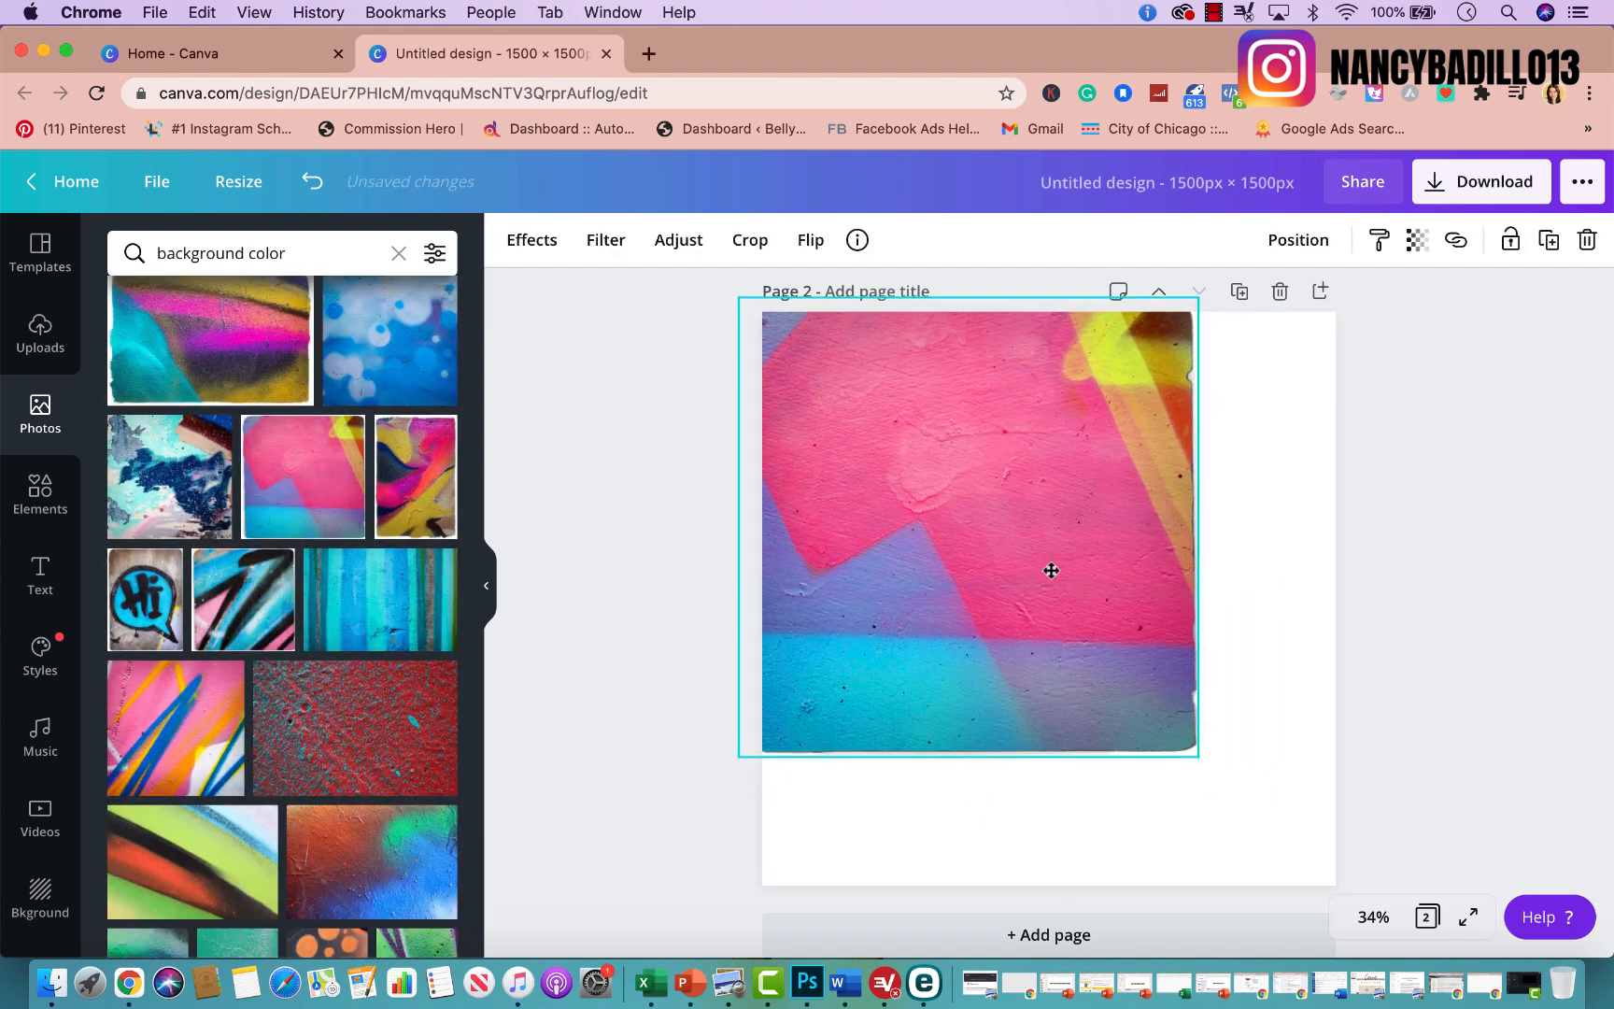
{"action": "left_click_drag", "start_coordinate": [1192, 752], "coordinate": [1374, 879]}
{"action": "left_click", "coordinate": [1423, 634]}
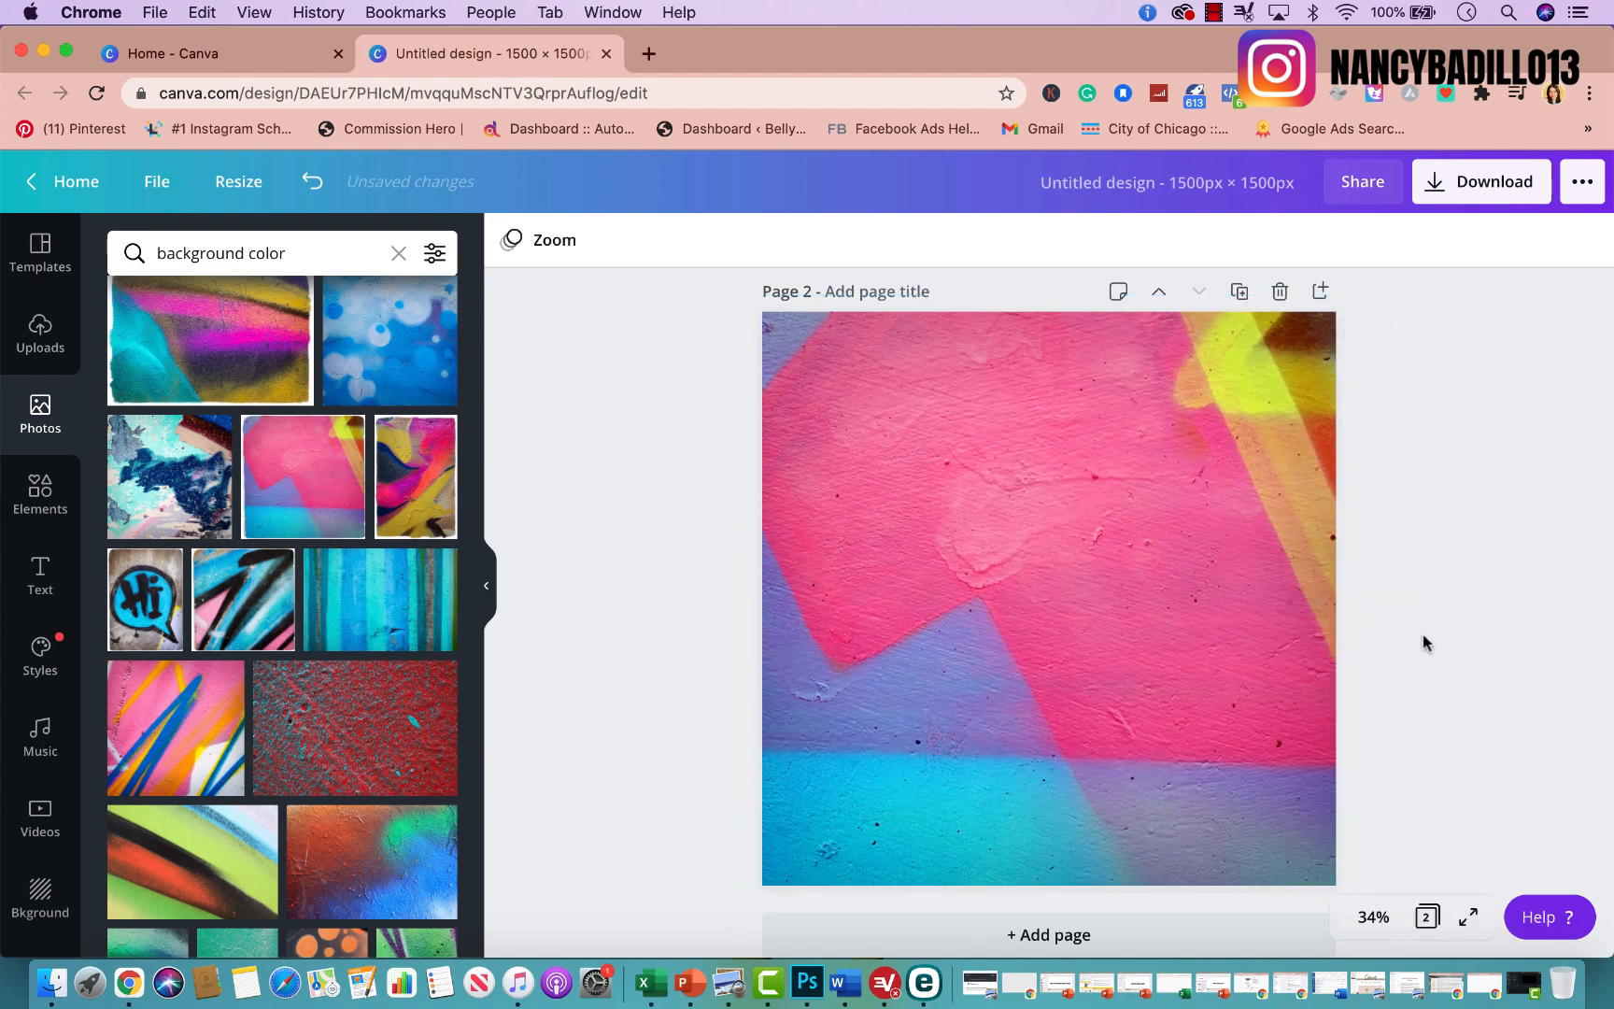
Review the two filled pages and add a third blank page after them.
{"action": "scroll", "coordinate": [1422, 634], "scroll_direction": "up", "scroll_amount": 7}
{"action": "scroll", "coordinate": [1422, 634], "scroll_direction": "down", "scroll_amount": 7}
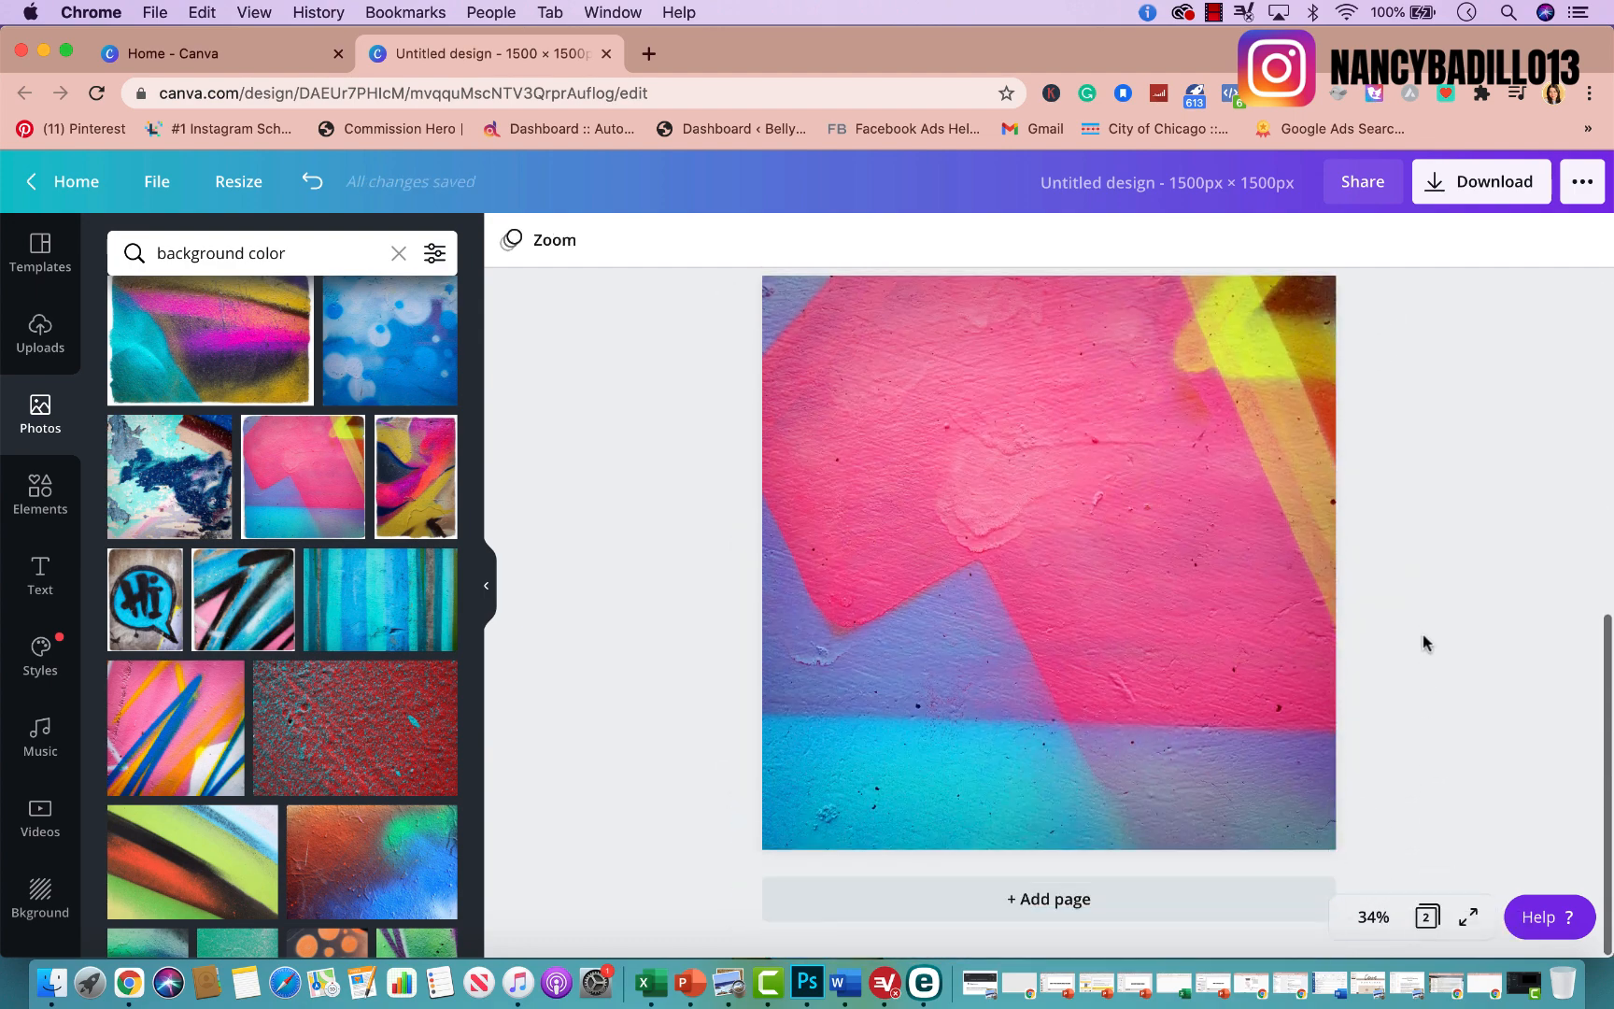
{"action": "scroll", "coordinate": [1423, 634], "scroll_direction": "up", "scroll_amount": 8}
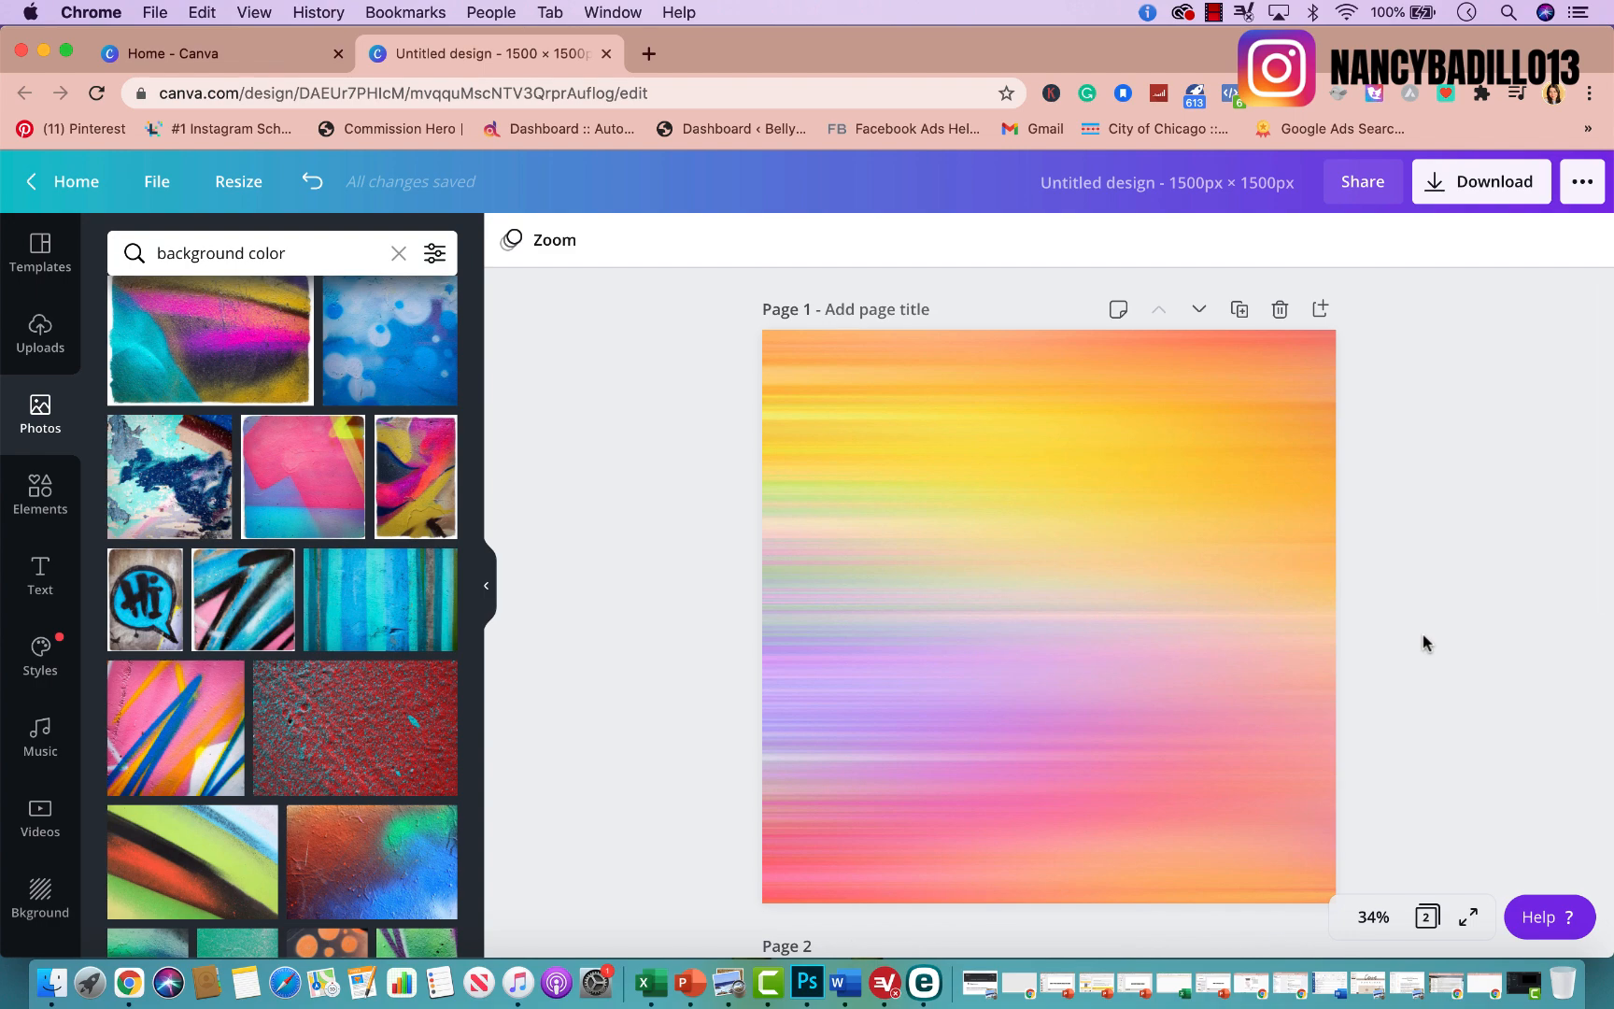
{"action": "scroll", "coordinate": [1134, 638], "scroll_direction": "down", "scroll_amount": 7}
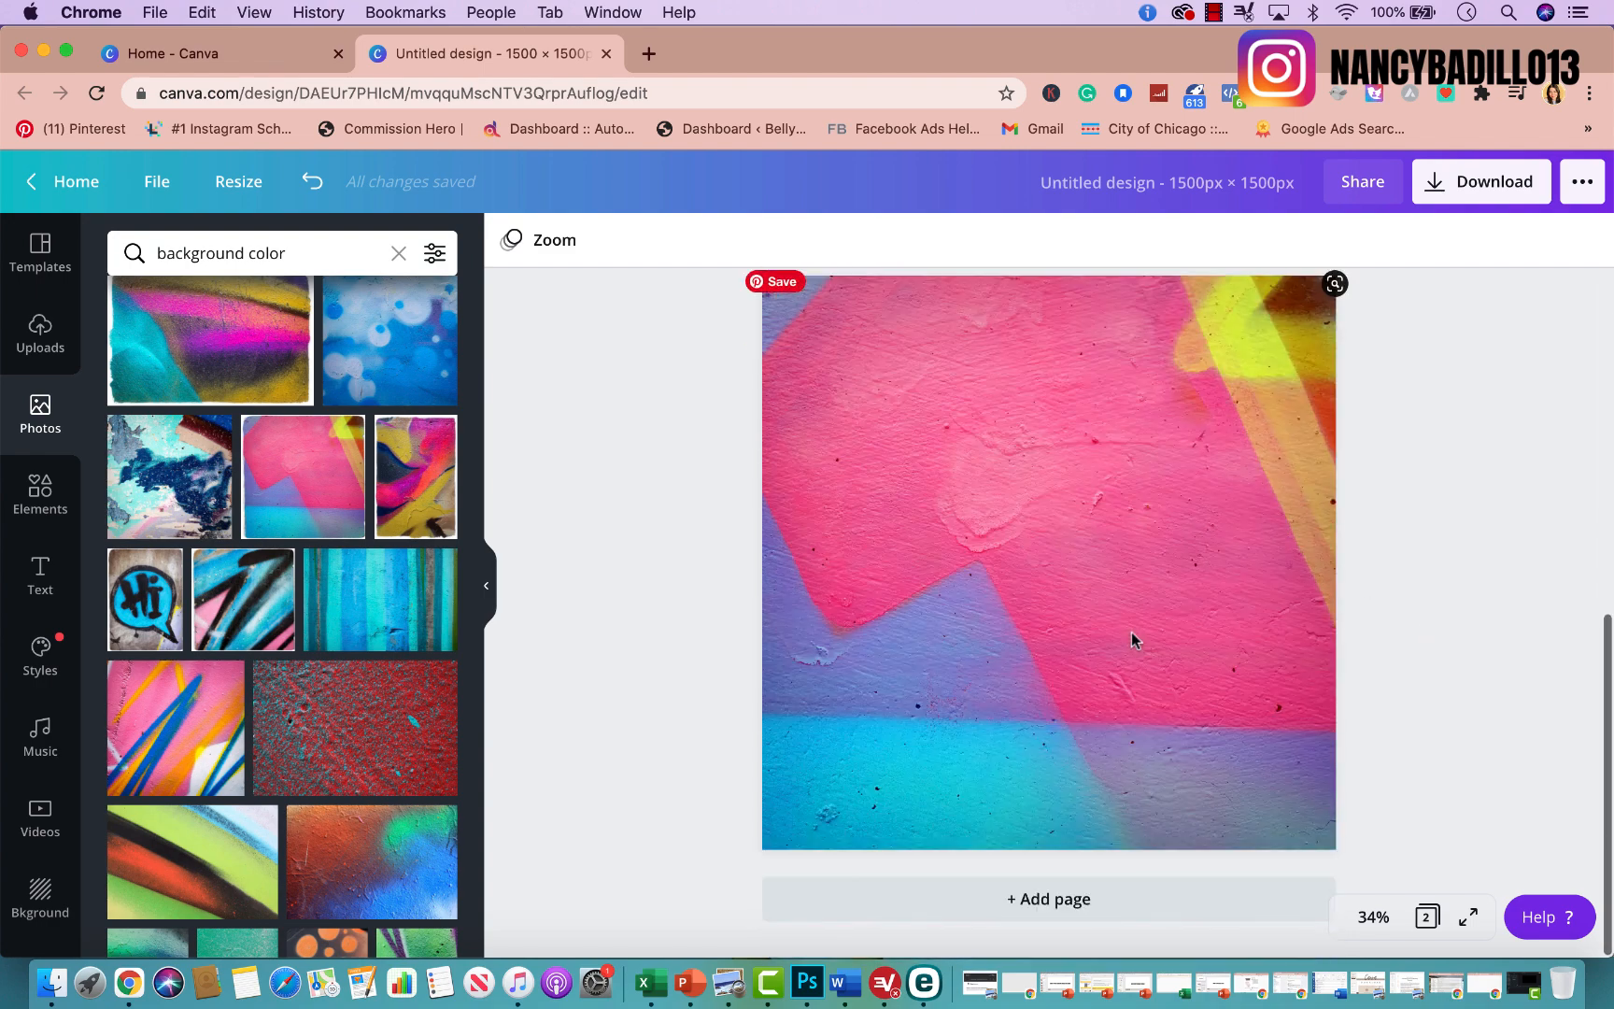
{"action": "left_click", "coordinate": [1116, 899]}
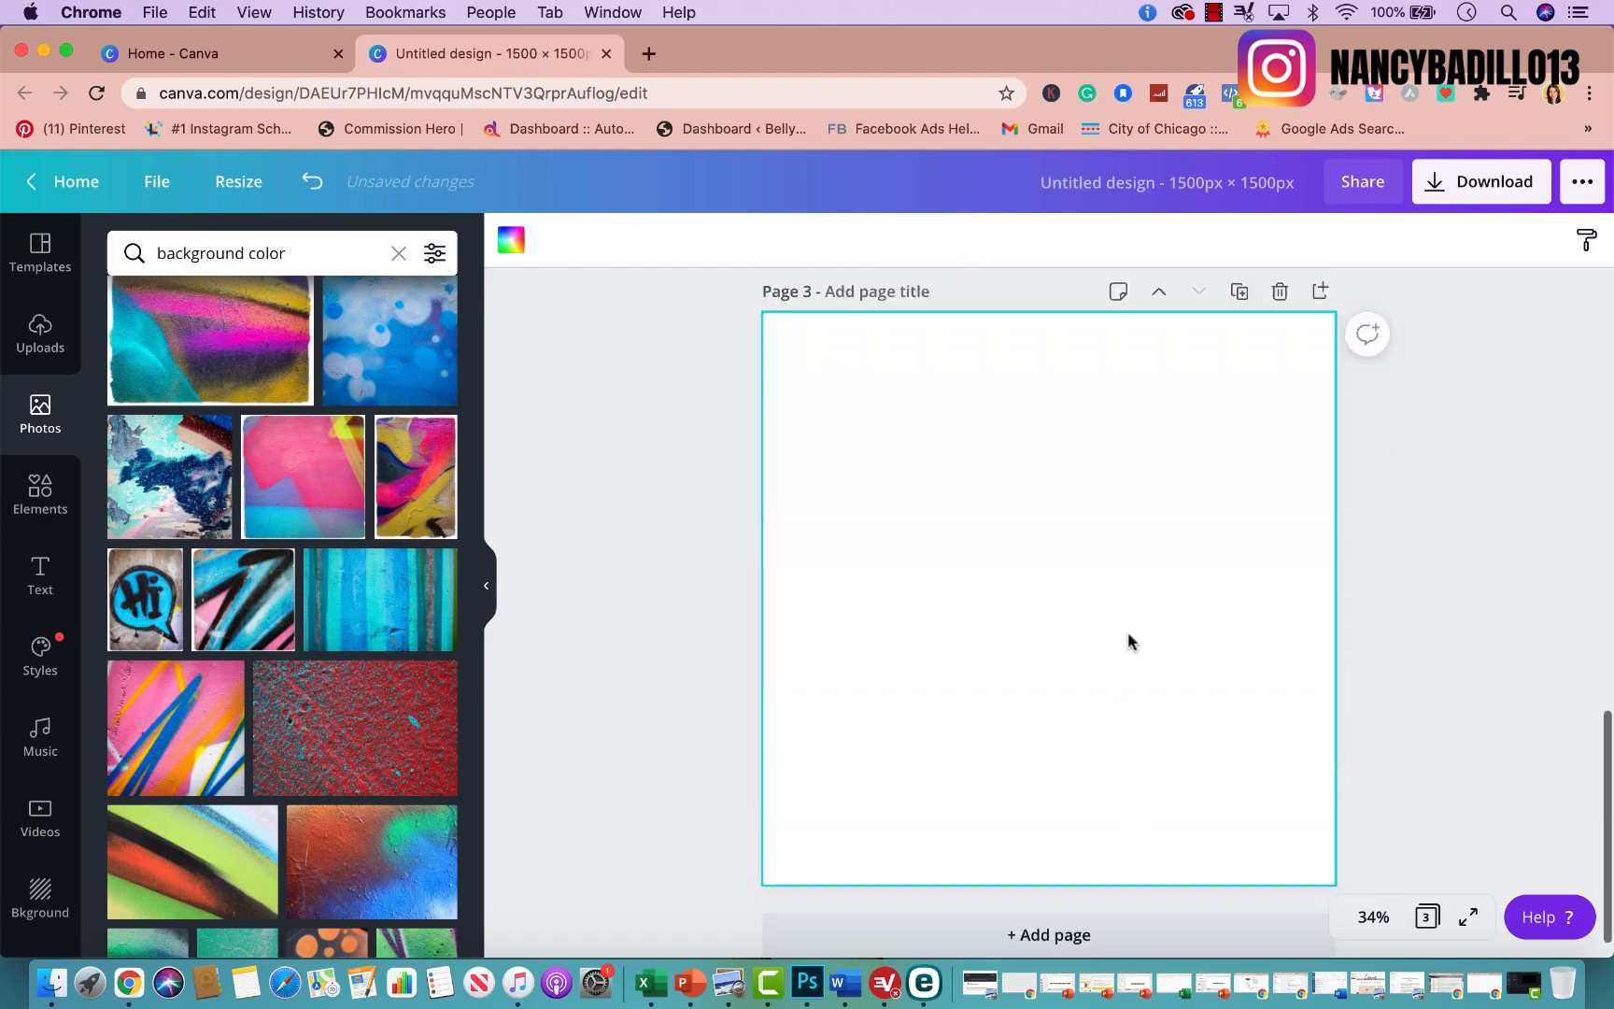
Replace the photo search term with "flower patterns" and run the search.
{"action": "left_click", "coordinate": [295, 252]}
{"action": "triple_click", "coordinate": [299, 254]}
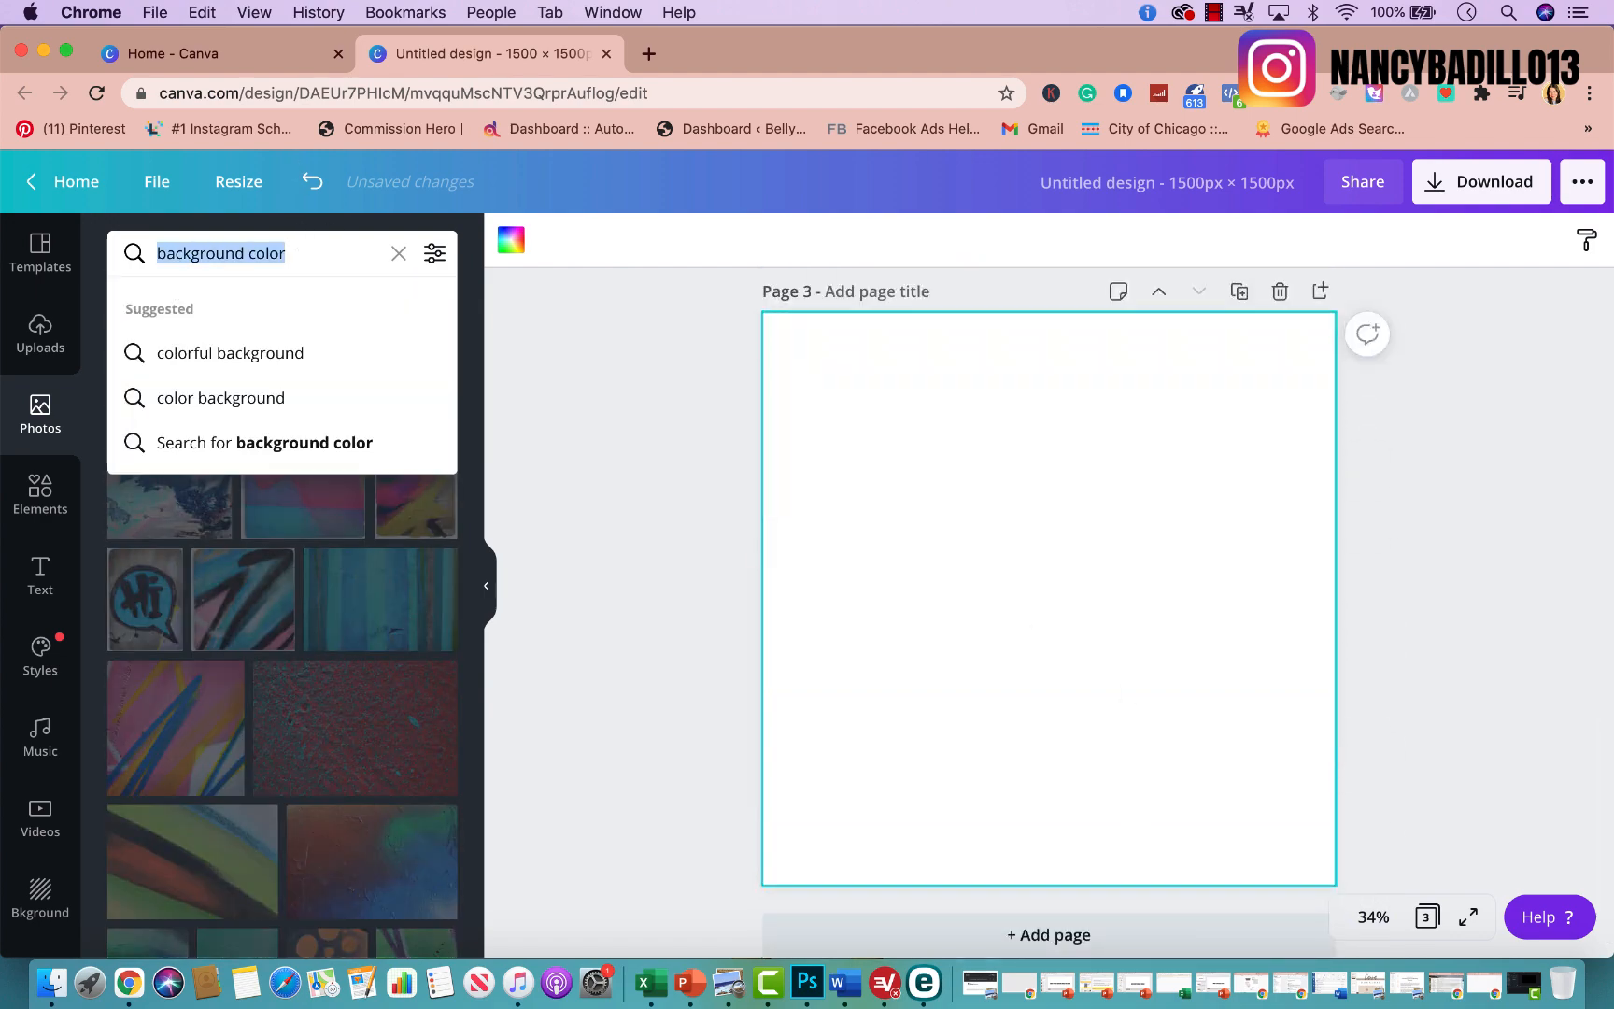
{"action": "type", "text": "flower"}
{"action": "key", "text": "BackSpace"}
{"action": "key", "text": "BackSpace"}
{"action": "key", "text": "BackSpace"}
{"action": "type", "text": "wer pattern"}
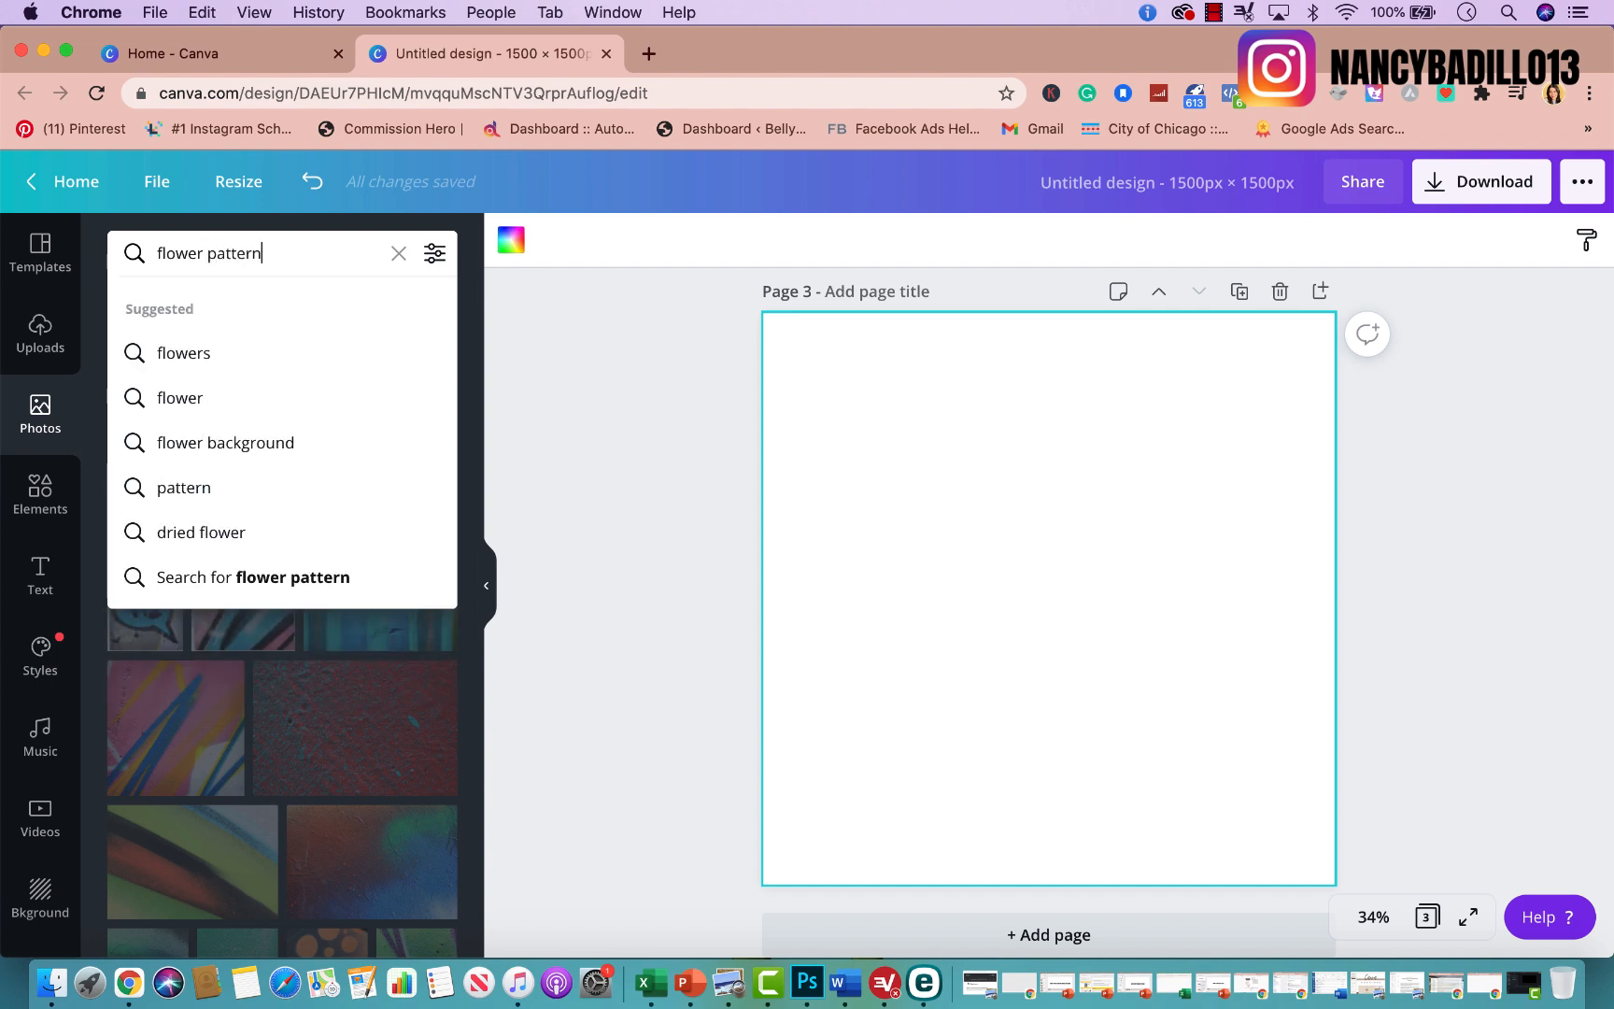
{"action": "type", "text": "s"}
{"action": "key", "text": "Return"}
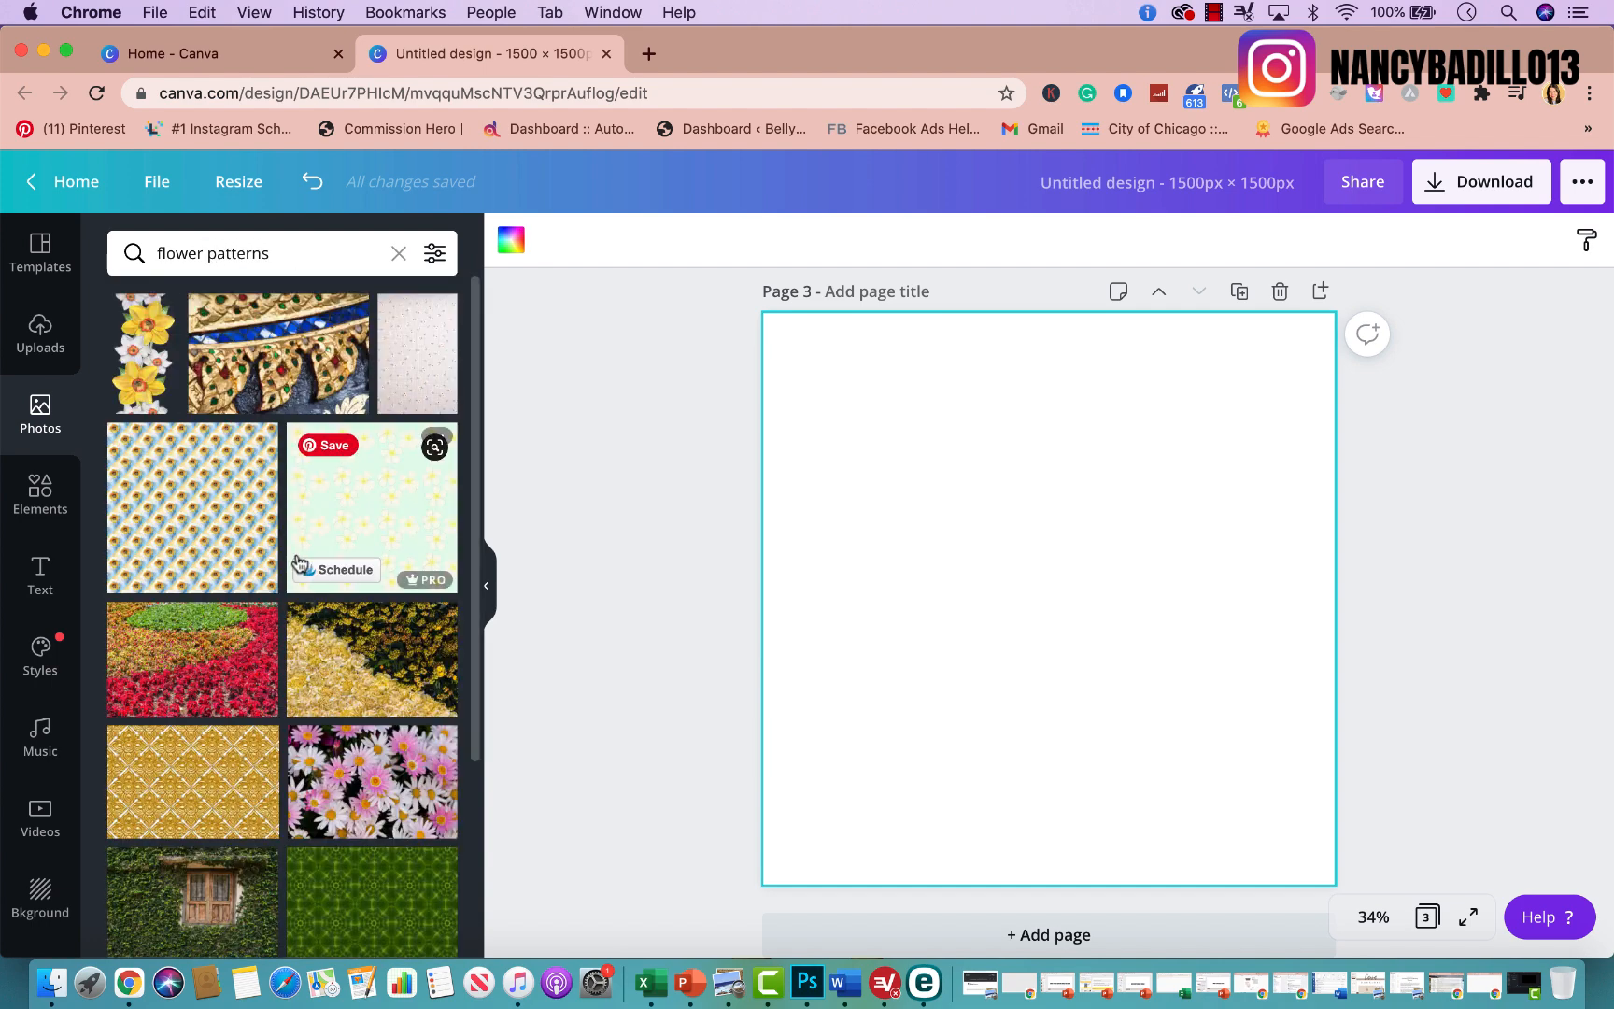
Find the pink chrysanthemum close-up photo in the flower patterns results and add it to page 3.
{"action": "scroll", "coordinate": [297, 561], "scroll_direction": "down", "scroll_amount": 10}
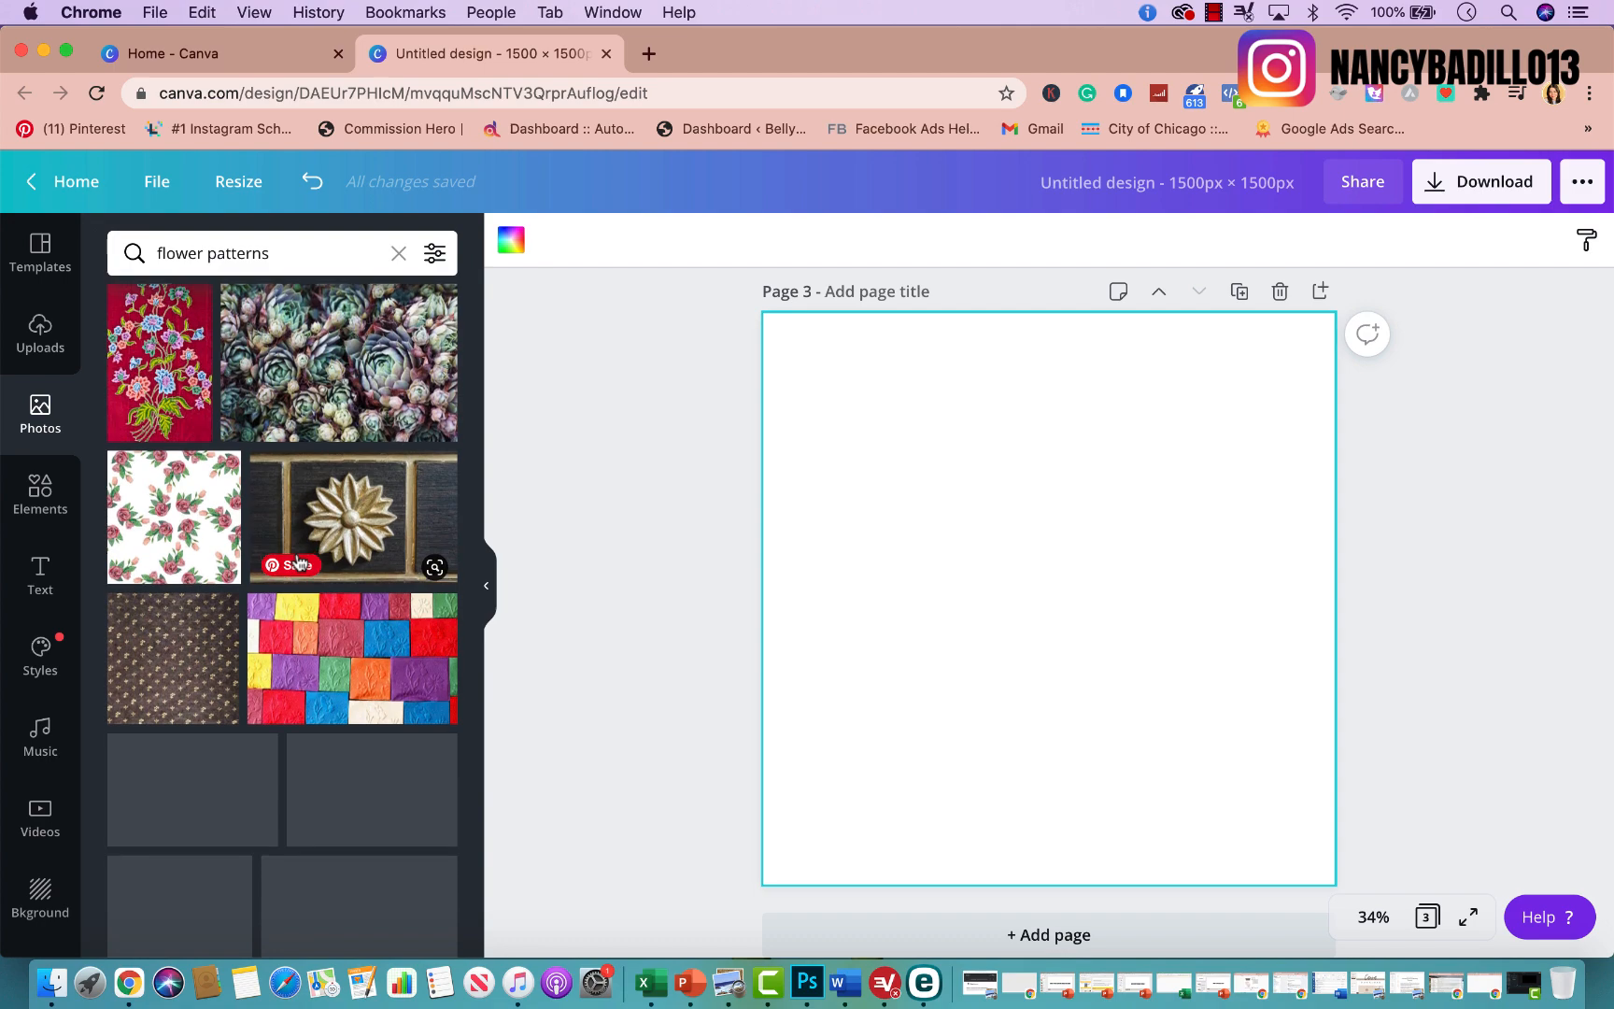
{"action": "scroll", "coordinate": [433, 613], "scroll_direction": "down", "scroll_amount": 6}
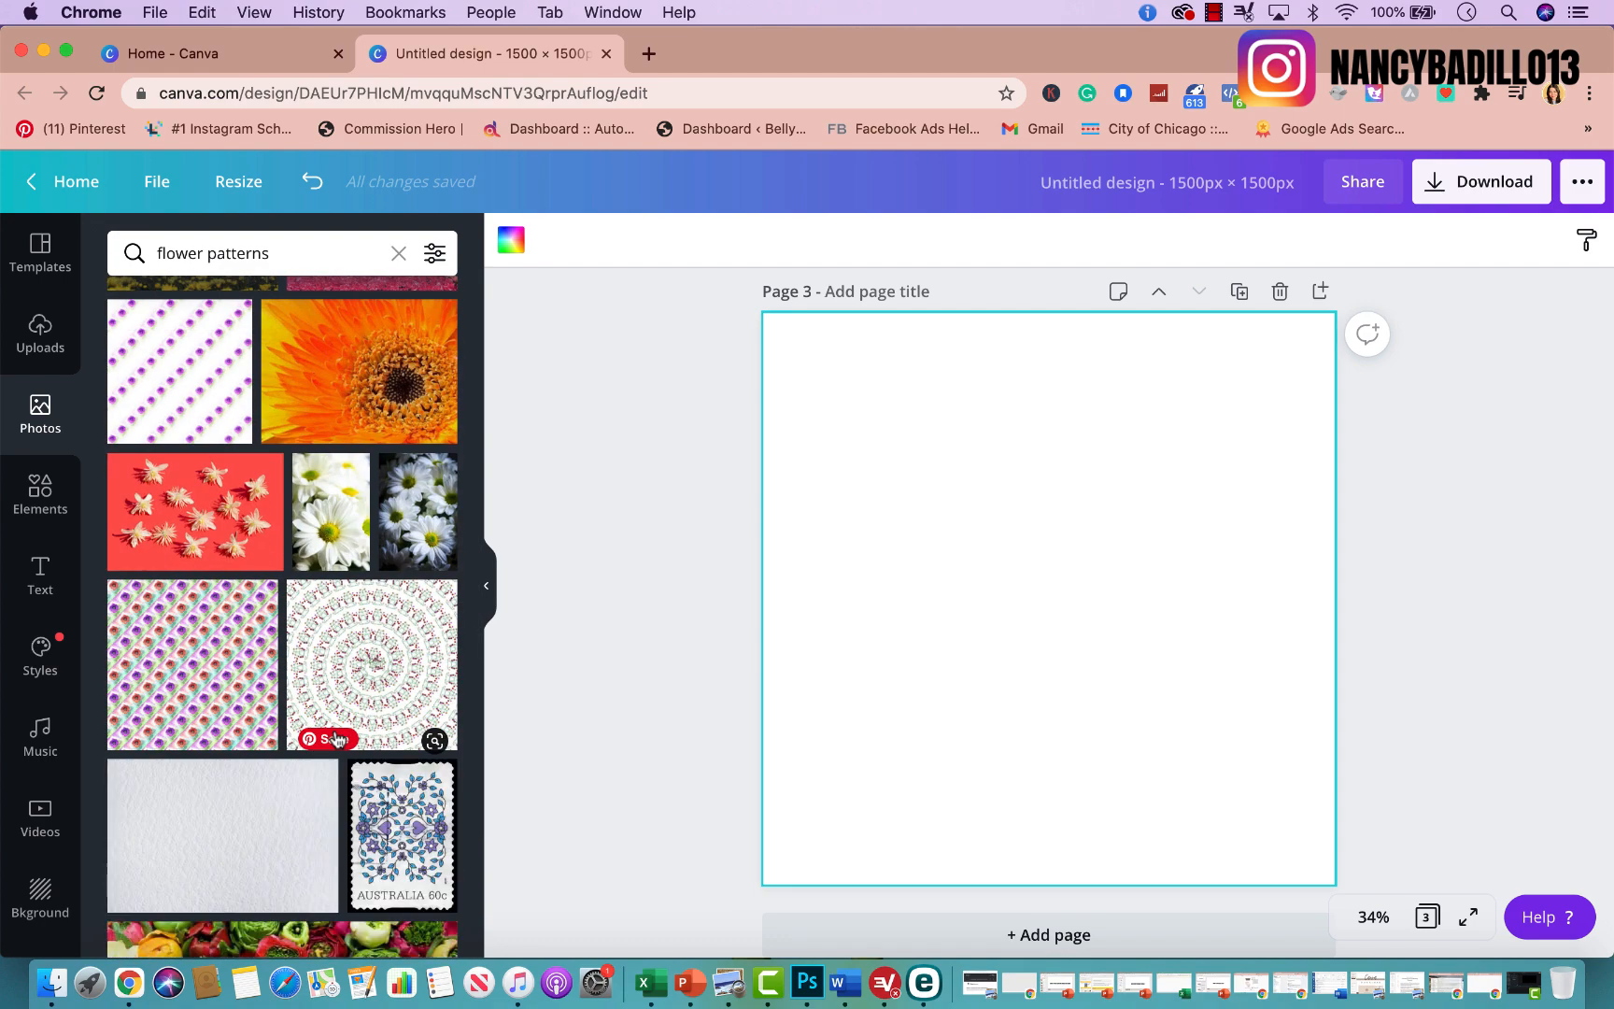
{"action": "scroll", "coordinate": [266, 710], "scroll_direction": "down", "scroll_amount": 3}
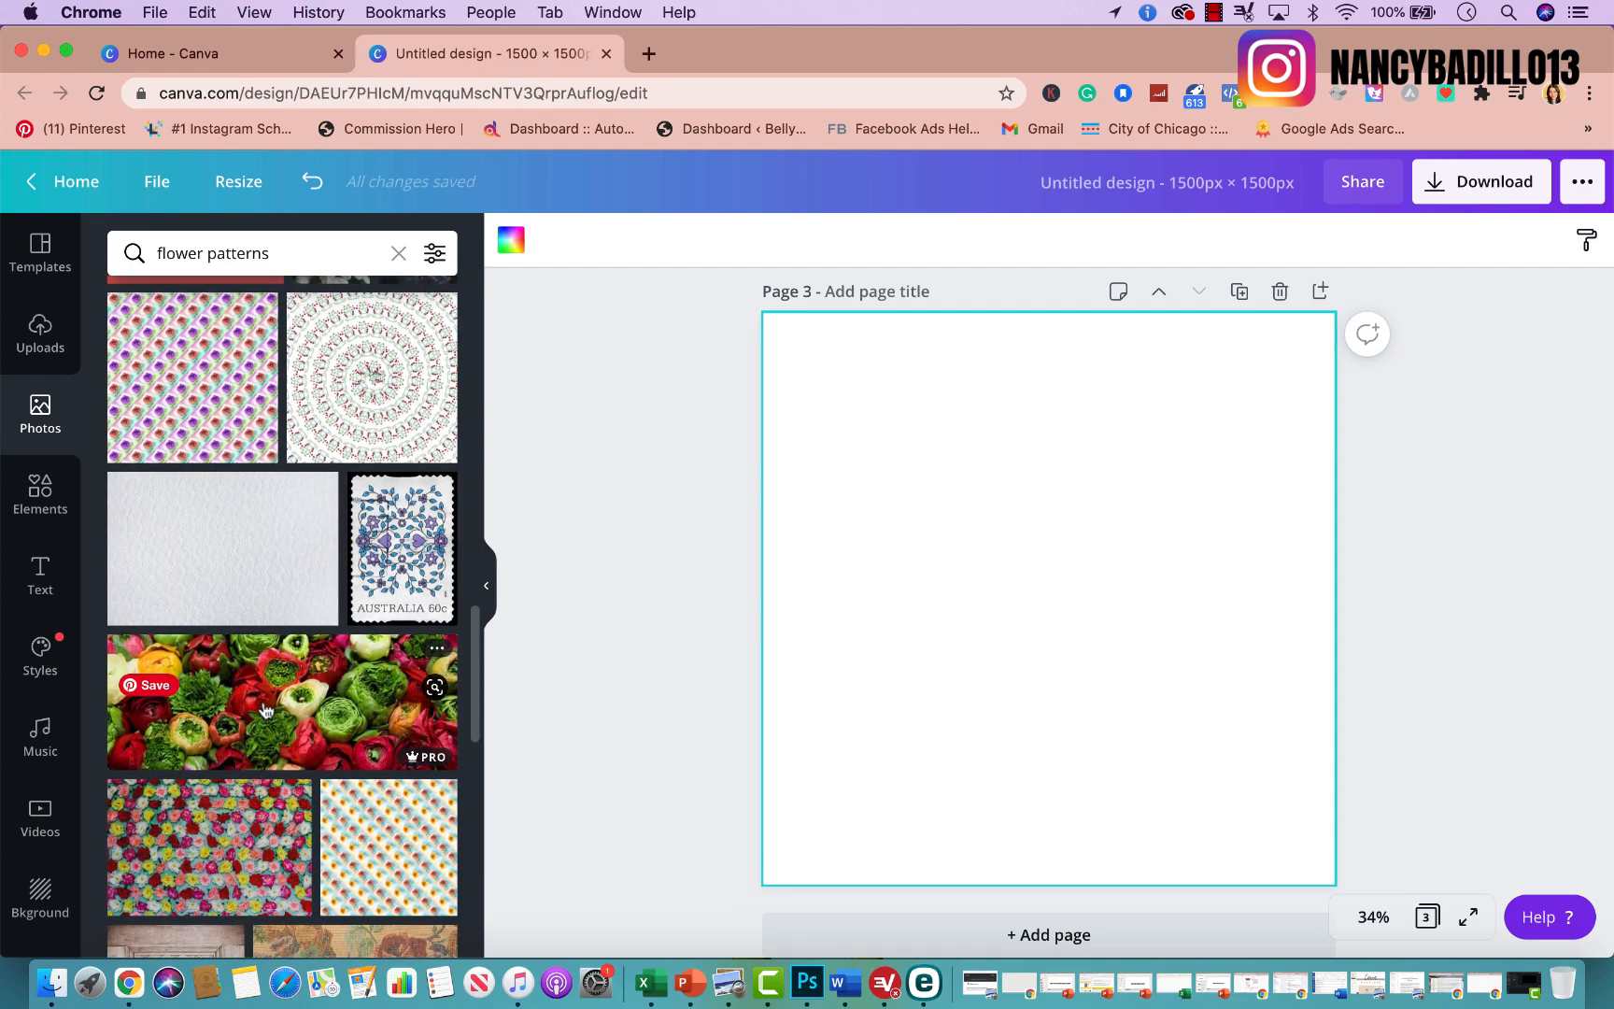
{"action": "scroll", "coordinate": [266, 710], "scroll_direction": "down", "scroll_amount": 8}
{"action": "scroll", "coordinate": [266, 710], "scroll_direction": "down", "scroll_amount": 8}
{"action": "scroll", "coordinate": [263, 707], "scroll_direction": "down", "scroll_amount": 10}
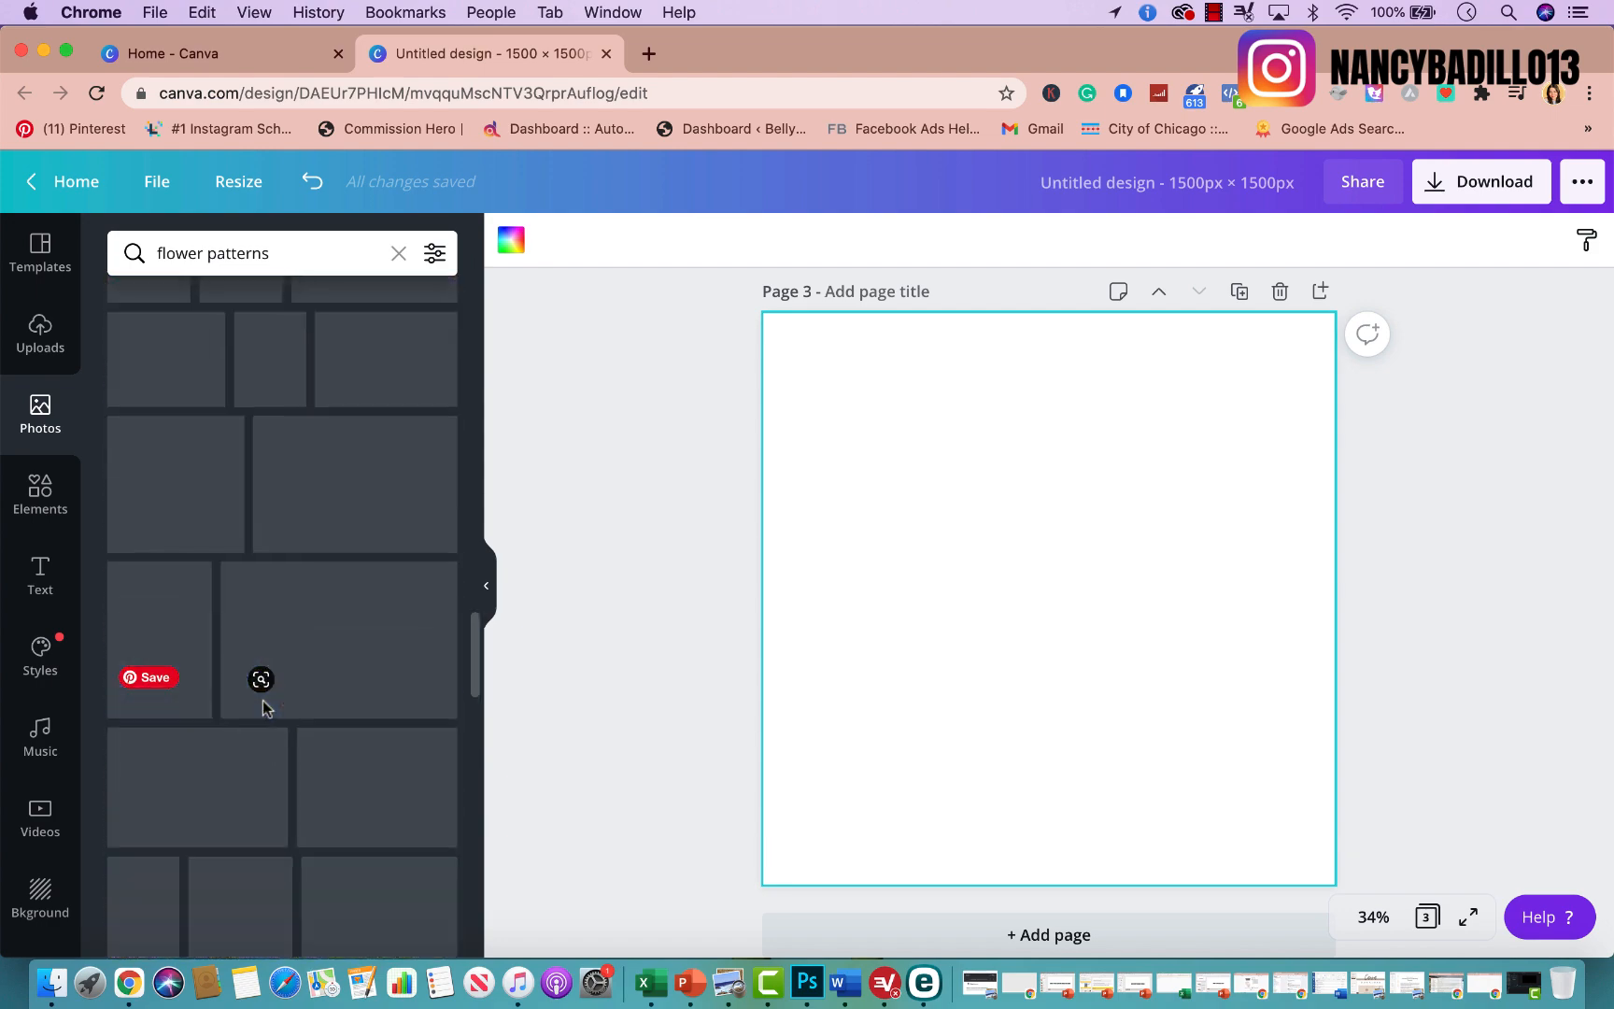
{"action": "scroll", "coordinate": [304, 553], "scroll_direction": "up", "scroll_amount": 4}
{"action": "scroll", "coordinate": [304, 553], "scroll_direction": "down", "scroll_amount": 6}
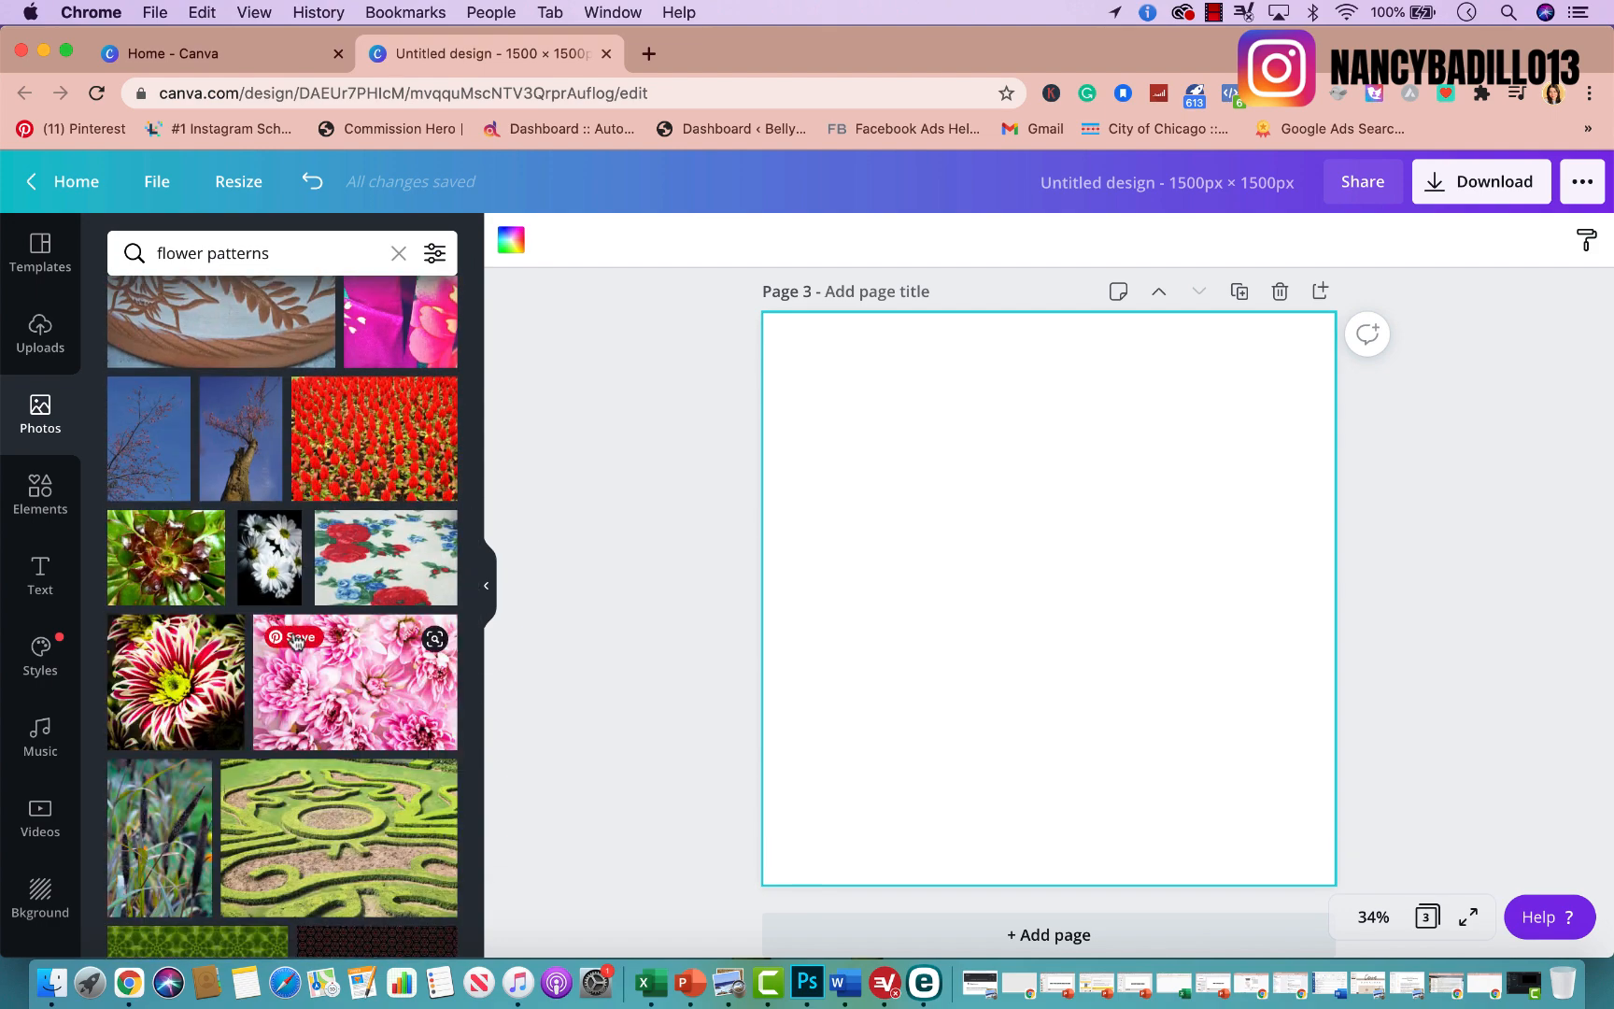
{"action": "scroll", "coordinate": [297, 640], "scroll_direction": "down", "scroll_amount": 1}
{"action": "left_click", "coordinate": [341, 665]}
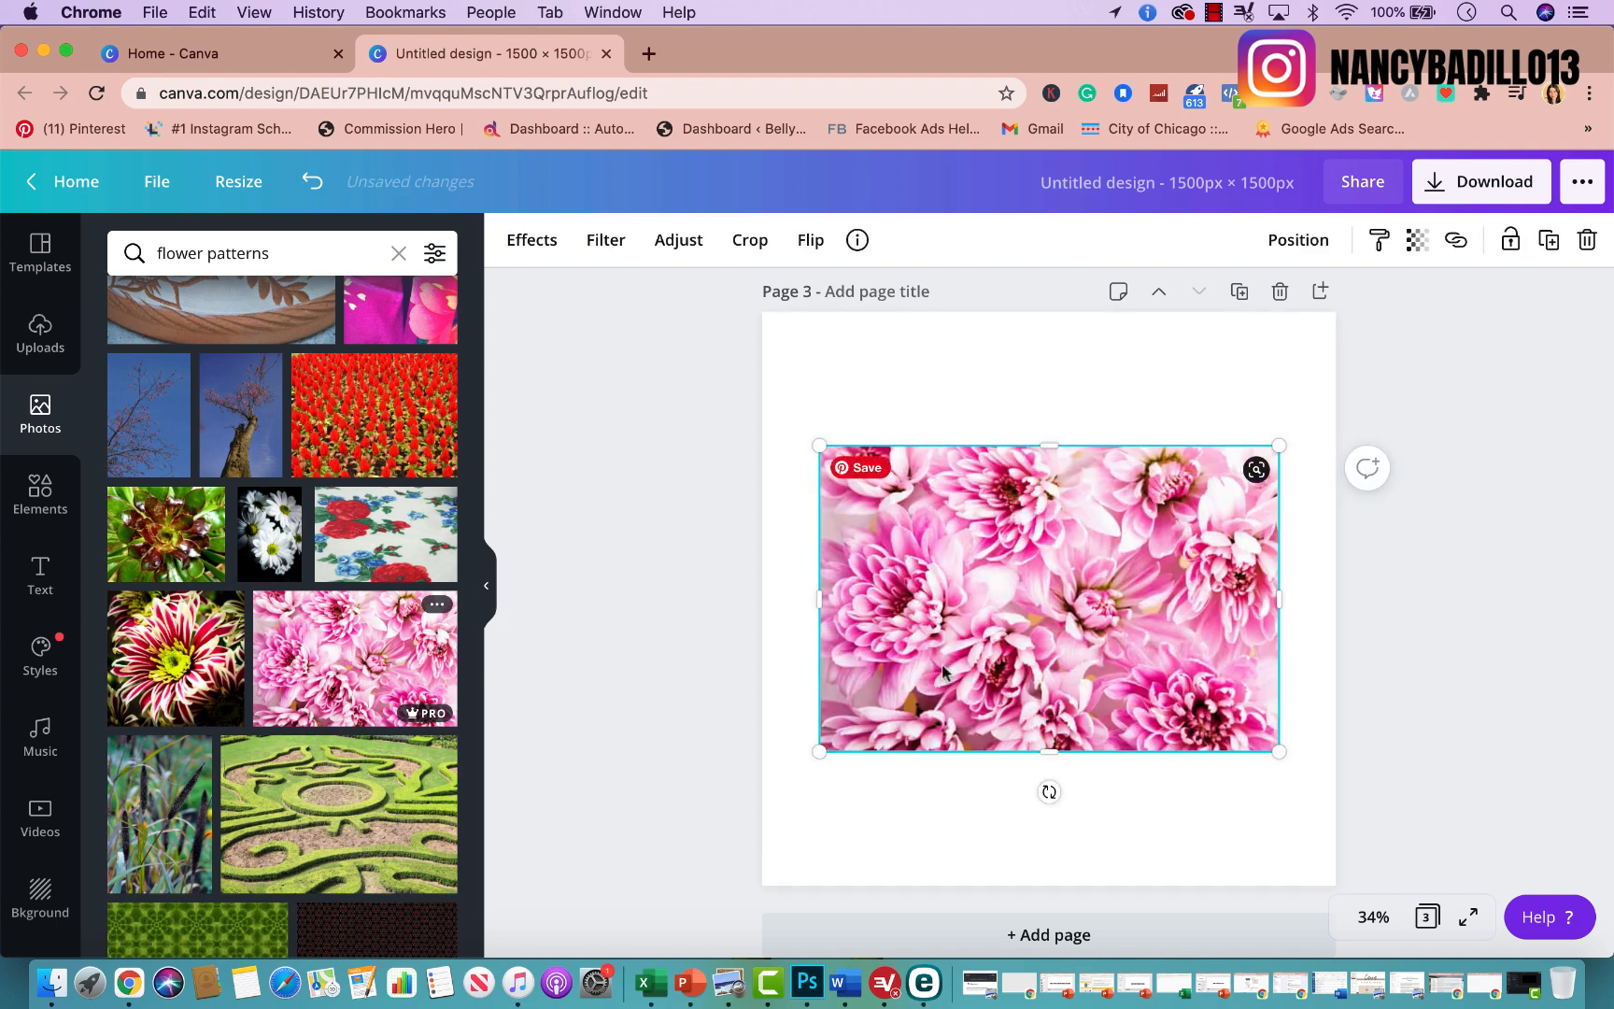
Enlarge the pink chrysanthemum photo to about 2,288 x 1,525 and position it so it covers all of page 3.
{"action": "left_click_drag", "start_coordinate": [1137, 623], "coordinate": [1060, 483]}
{"action": "left_click_drag", "start_coordinate": [1205, 609], "coordinate": [1602, 886]}
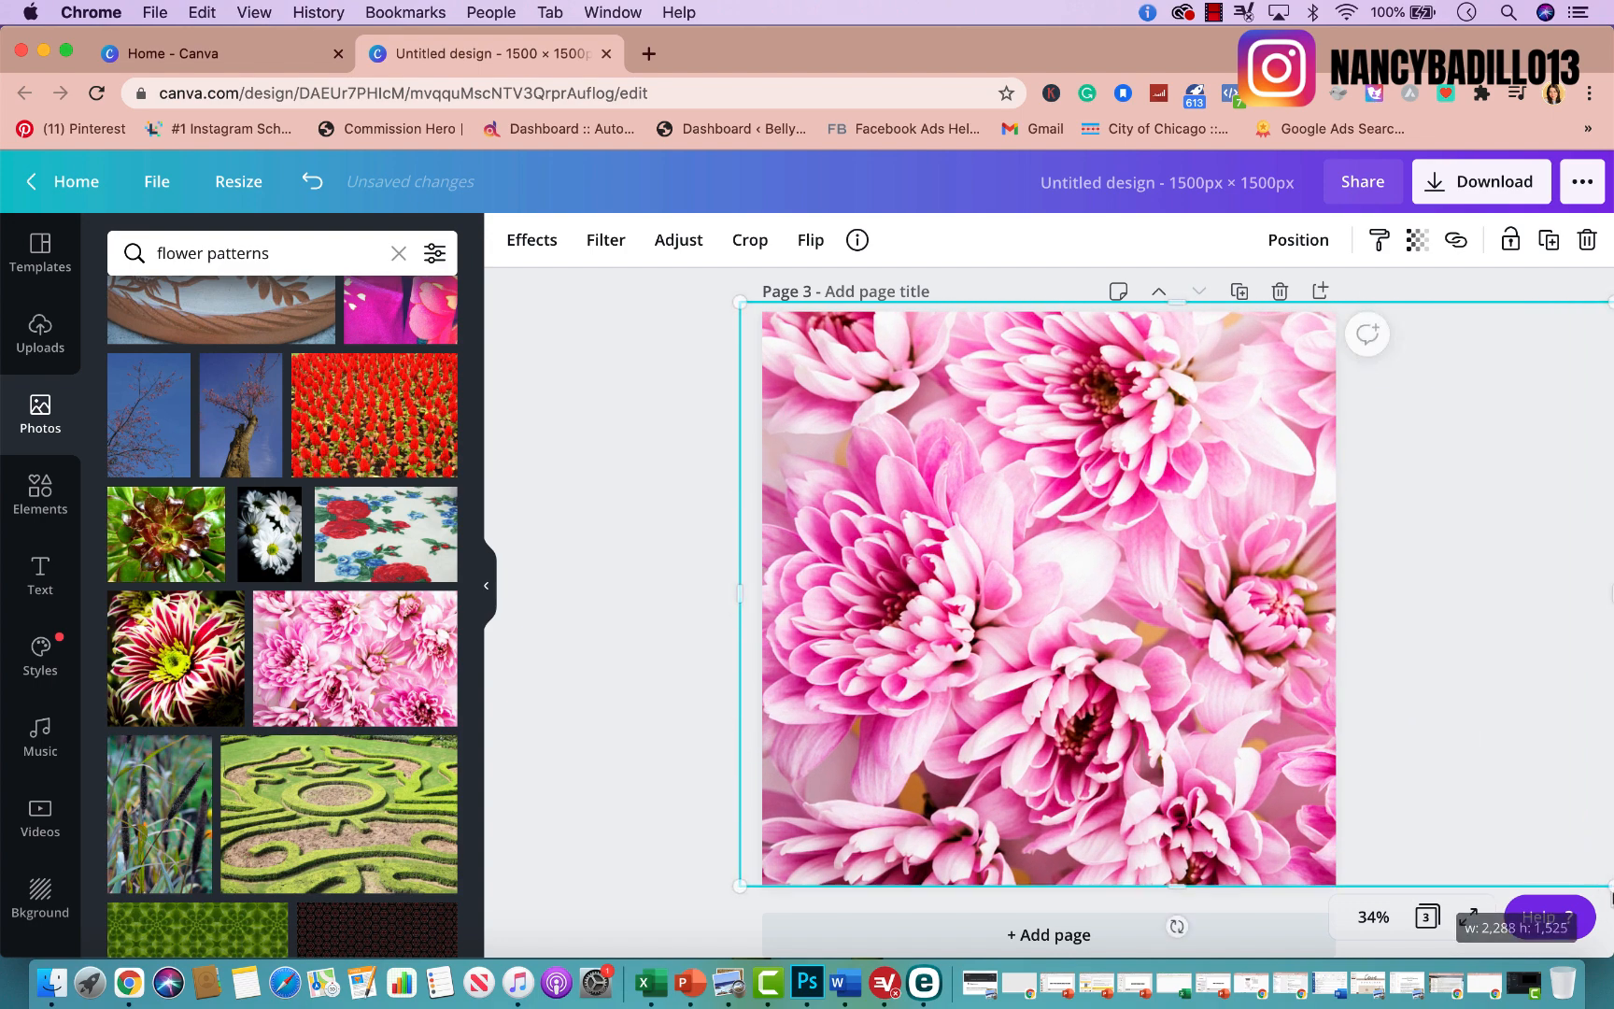
{"action": "left_click_drag", "start_coordinate": [1224, 666], "coordinate": [1125, 669]}
{"action": "left_click", "coordinate": [563, 584]}
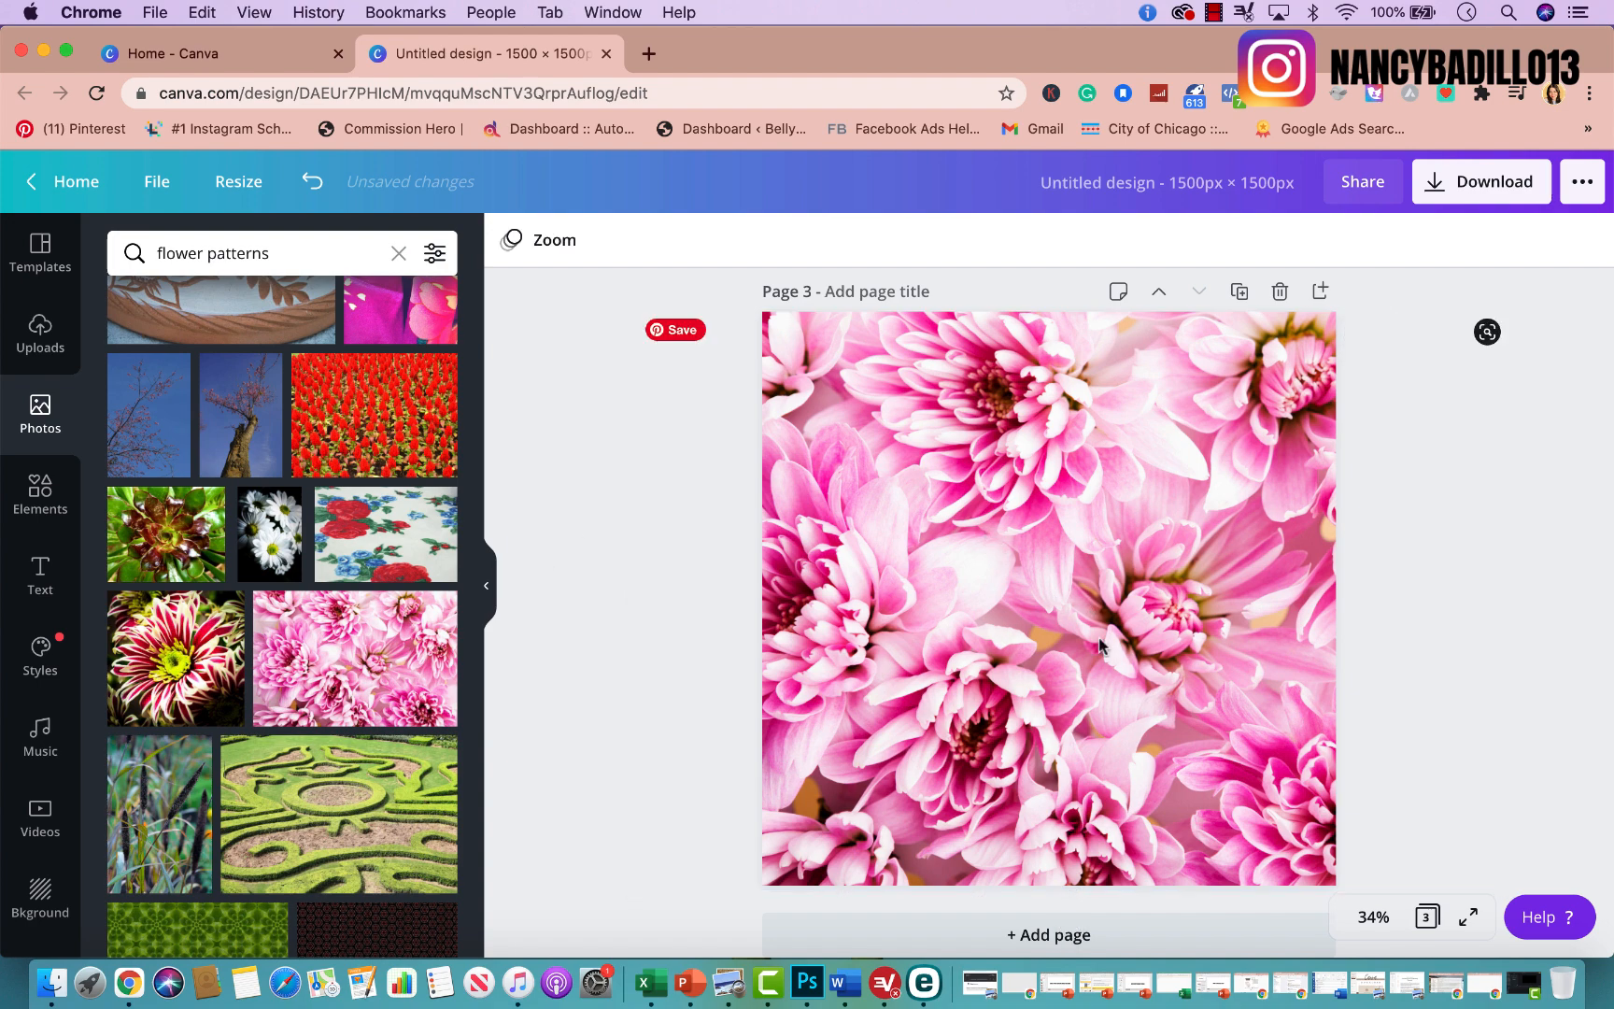
Add a fourth page and place the photo of yellow flowers on a blue background from the flower patterns results on it.
{"action": "scroll", "coordinate": [1093, 607], "scroll_direction": "down", "scroll_amount": 1}
{"action": "left_click", "coordinate": [1045, 899]}
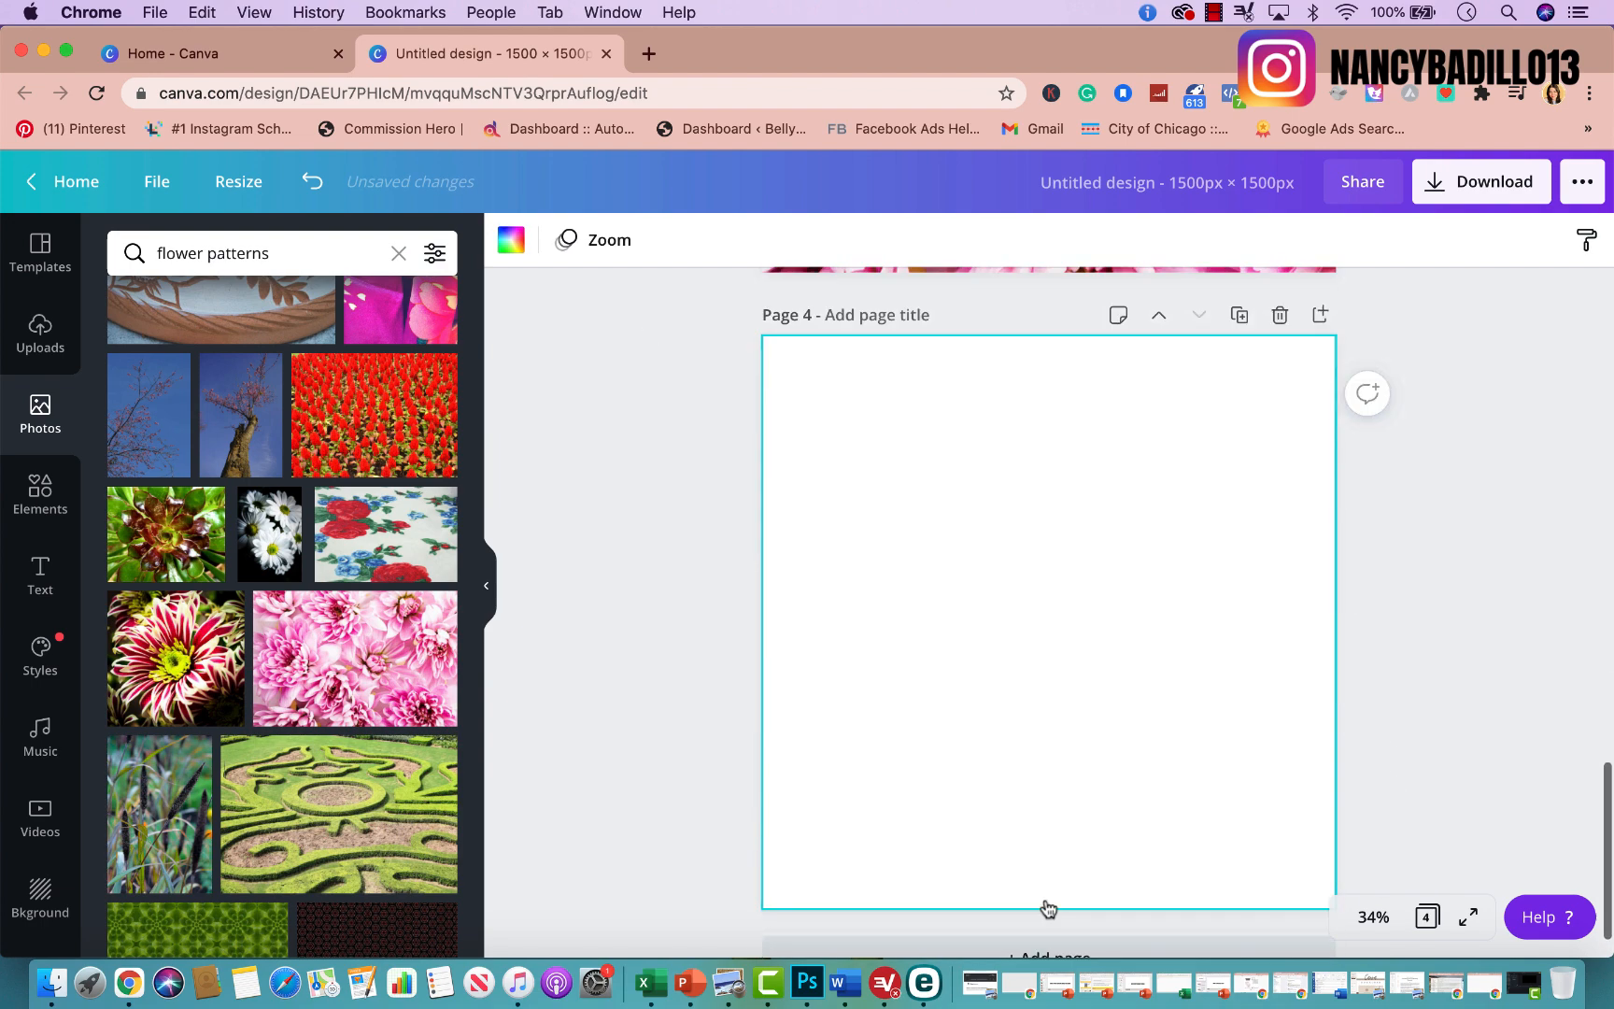
{"action": "scroll", "coordinate": [305, 734], "scroll_direction": "down", "scroll_amount": 10}
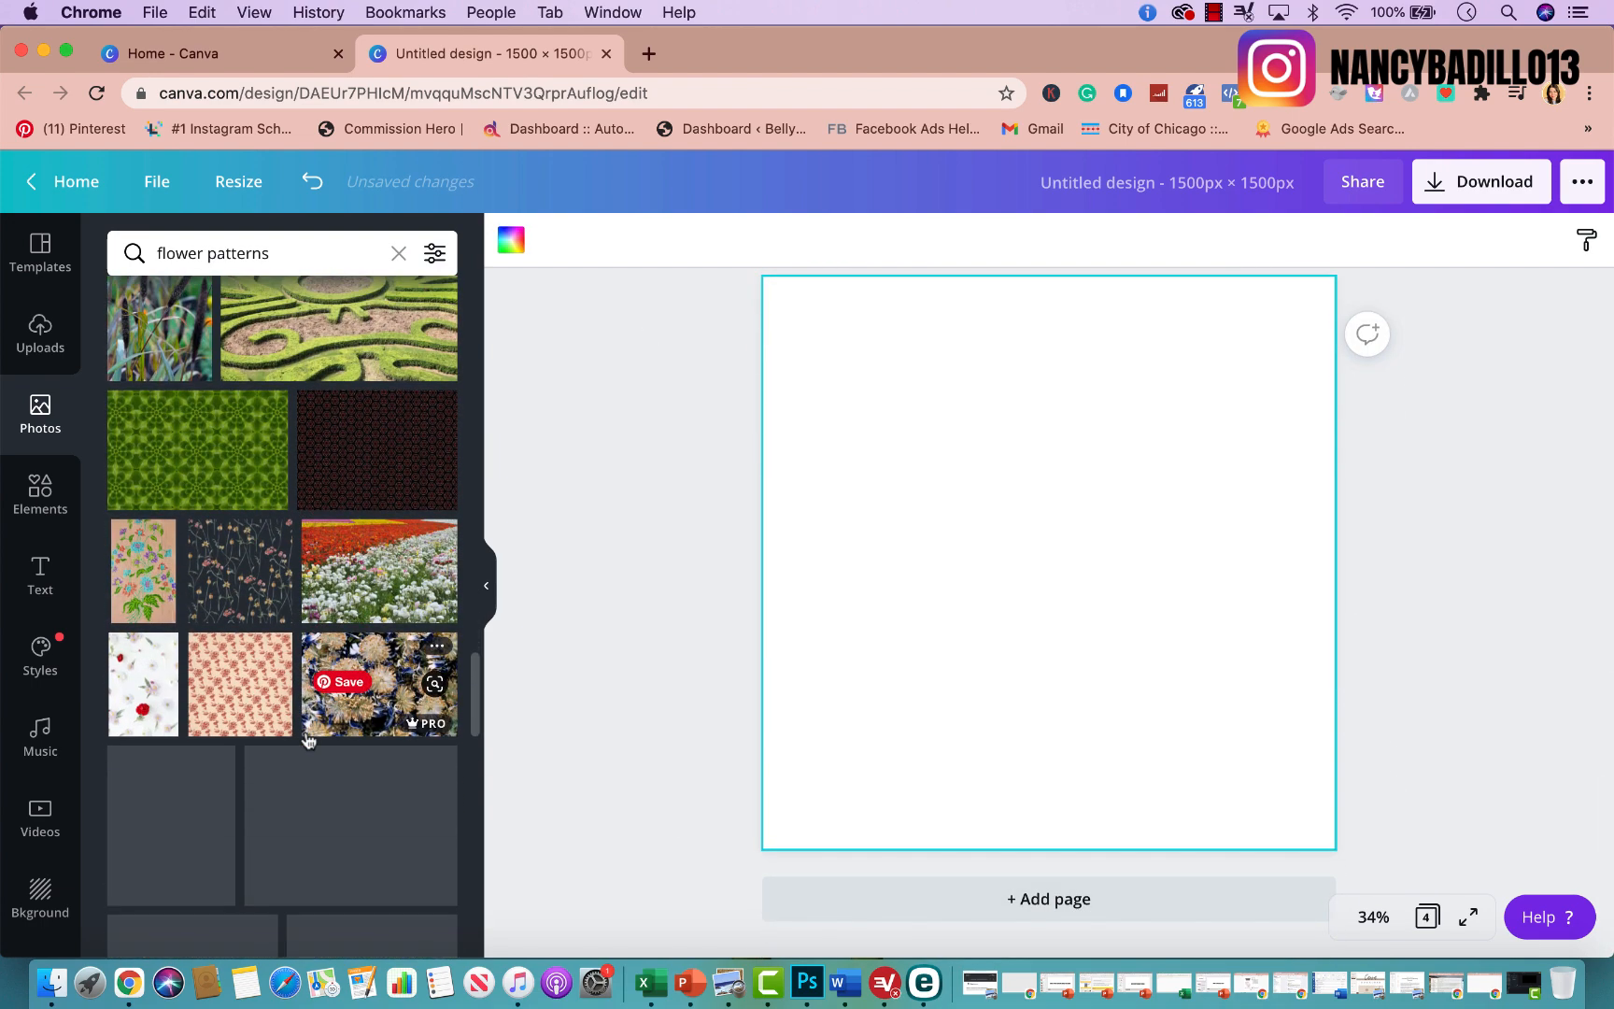
{"action": "scroll", "coordinate": [305, 734], "scroll_direction": "down", "scroll_amount": 3}
{"action": "scroll", "coordinate": [308, 740], "scroll_direction": "down", "scroll_amount": 5}
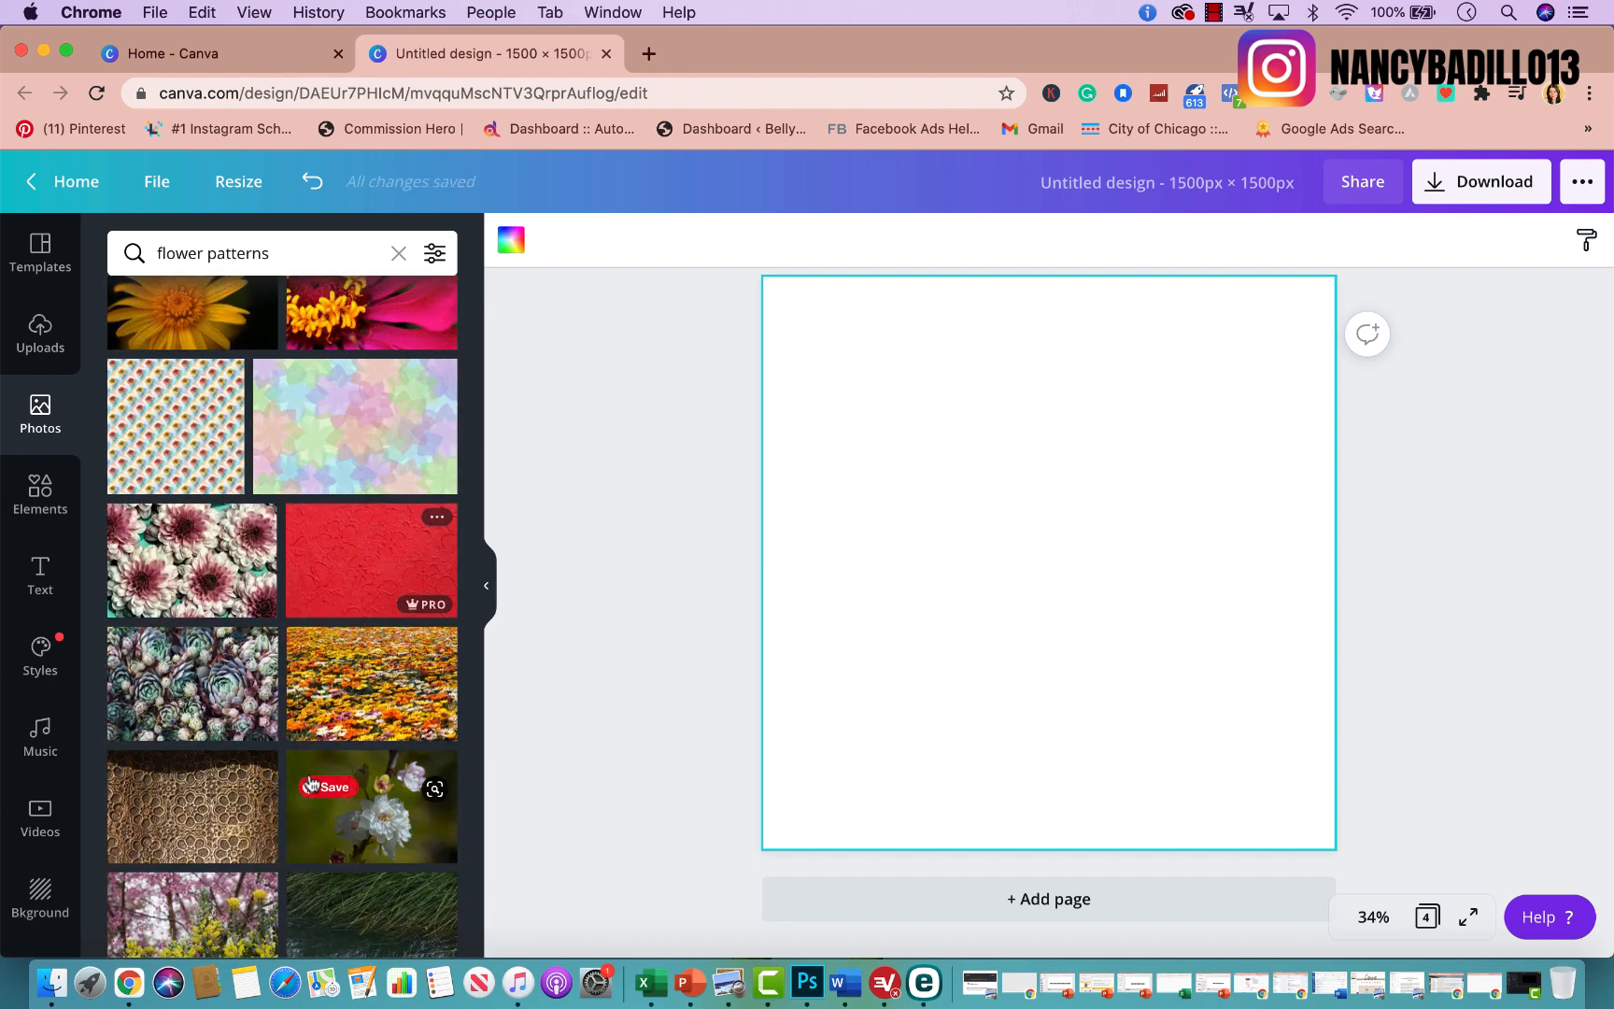
{"action": "scroll", "coordinate": [342, 686], "scroll_direction": "down", "scroll_amount": 3}
{"action": "scroll", "coordinate": [342, 686], "scroll_direction": "down", "scroll_amount": 5}
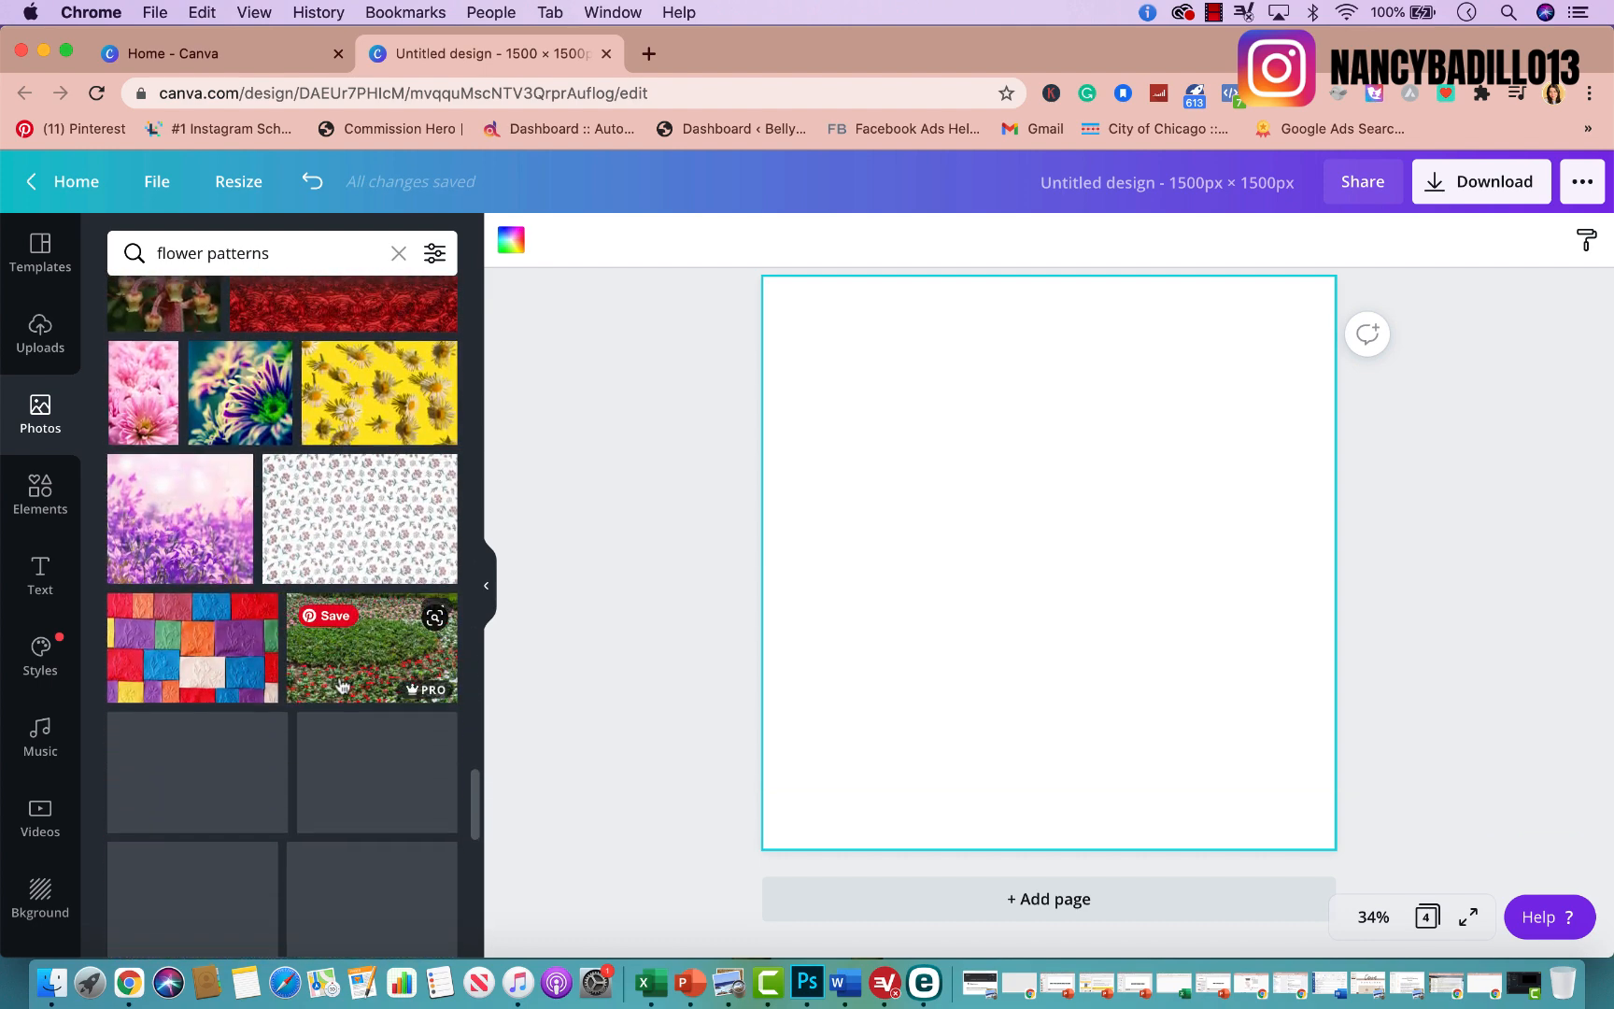
{"action": "scroll", "coordinate": [392, 416], "scroll_direction": "up", "scroll_amount": 1}
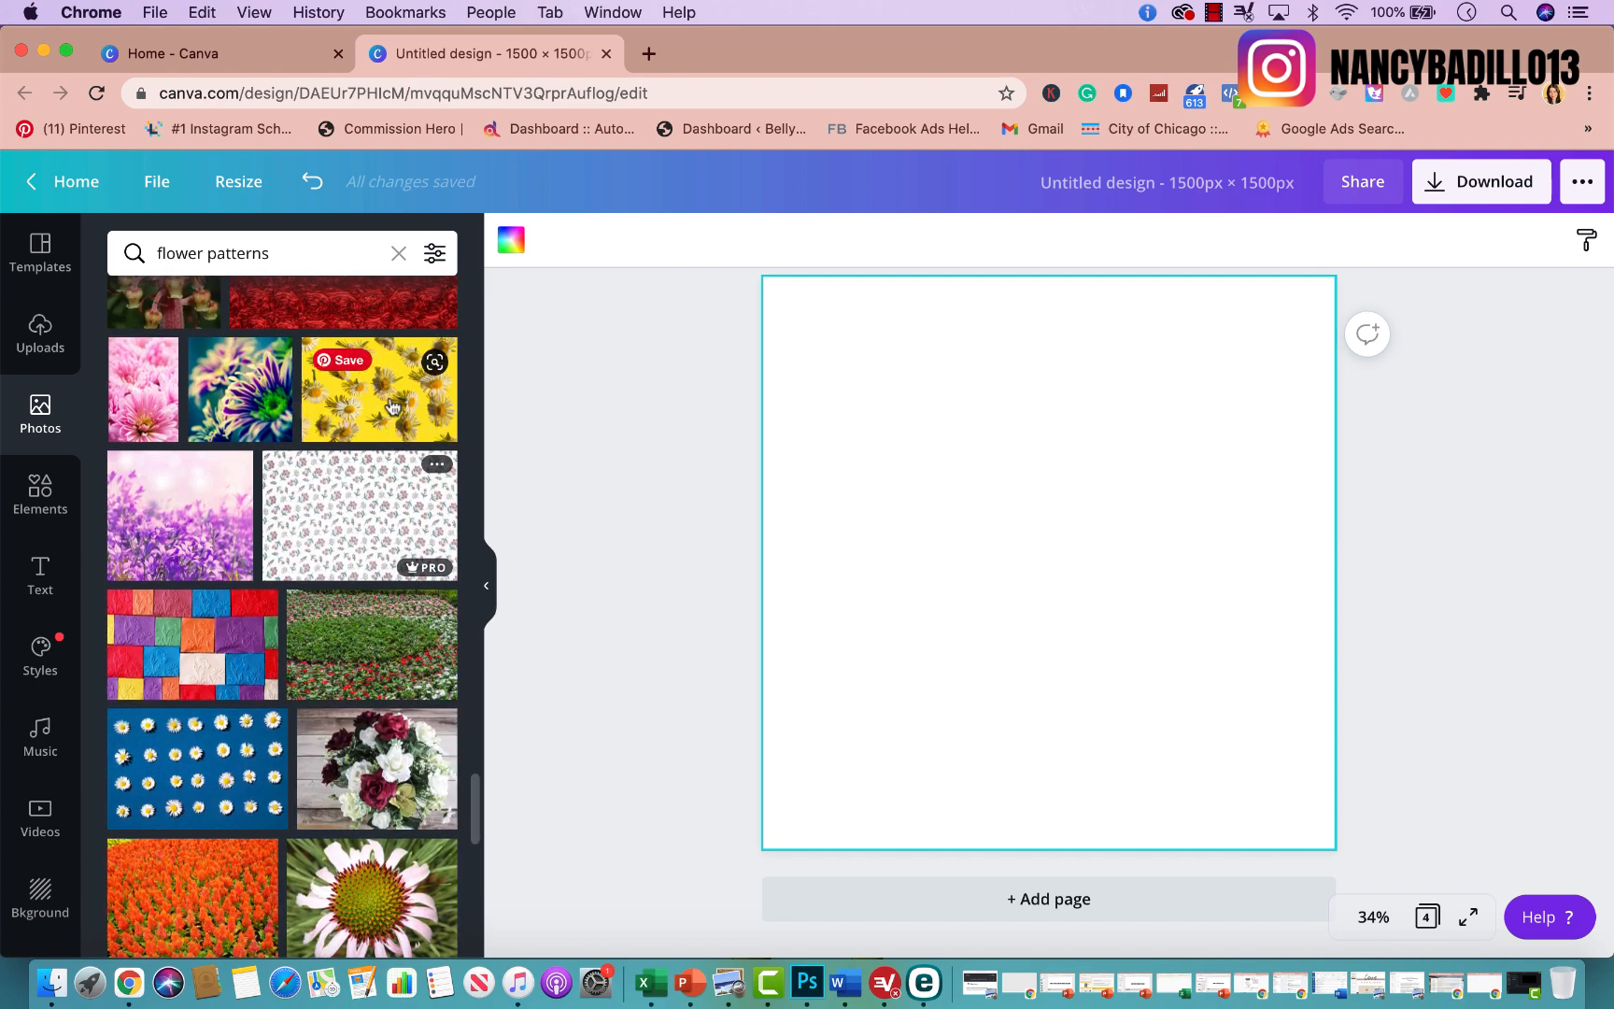
{"action": "scroll", "coordinate": [392, 402], "scroll_direction": "down", "scroll_amount": 8}
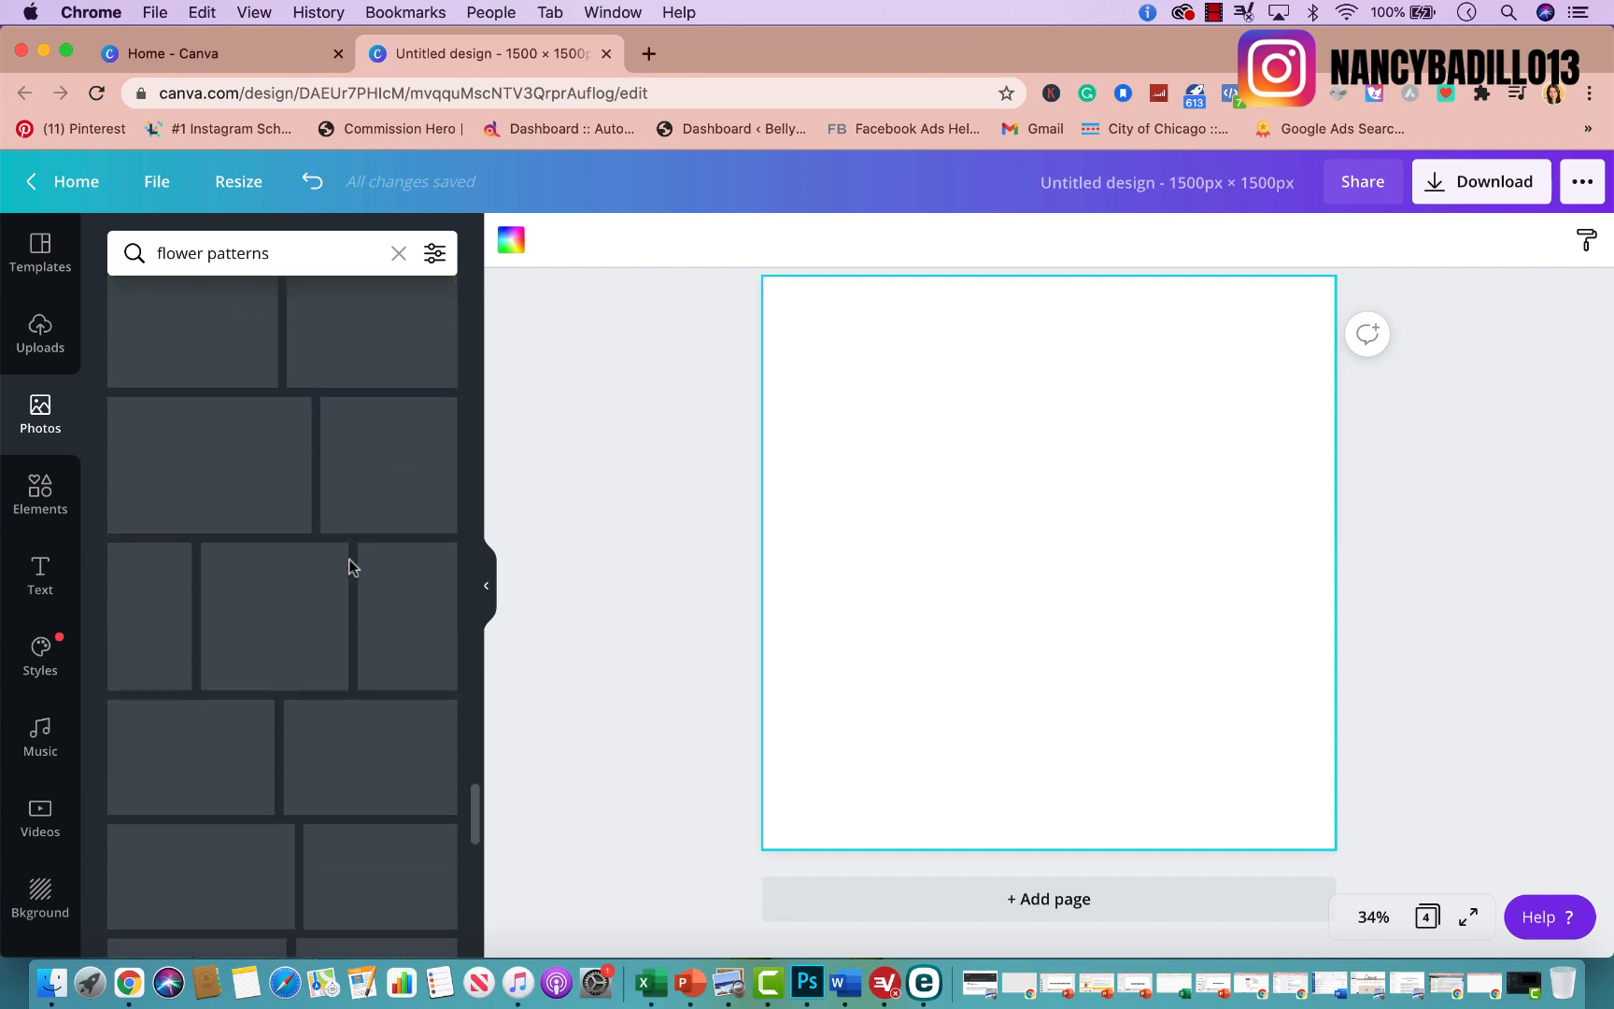
{"action": "scroll", "coordinate": [217, 542], "scroll_direction": "down", "scroll_amount": 3}
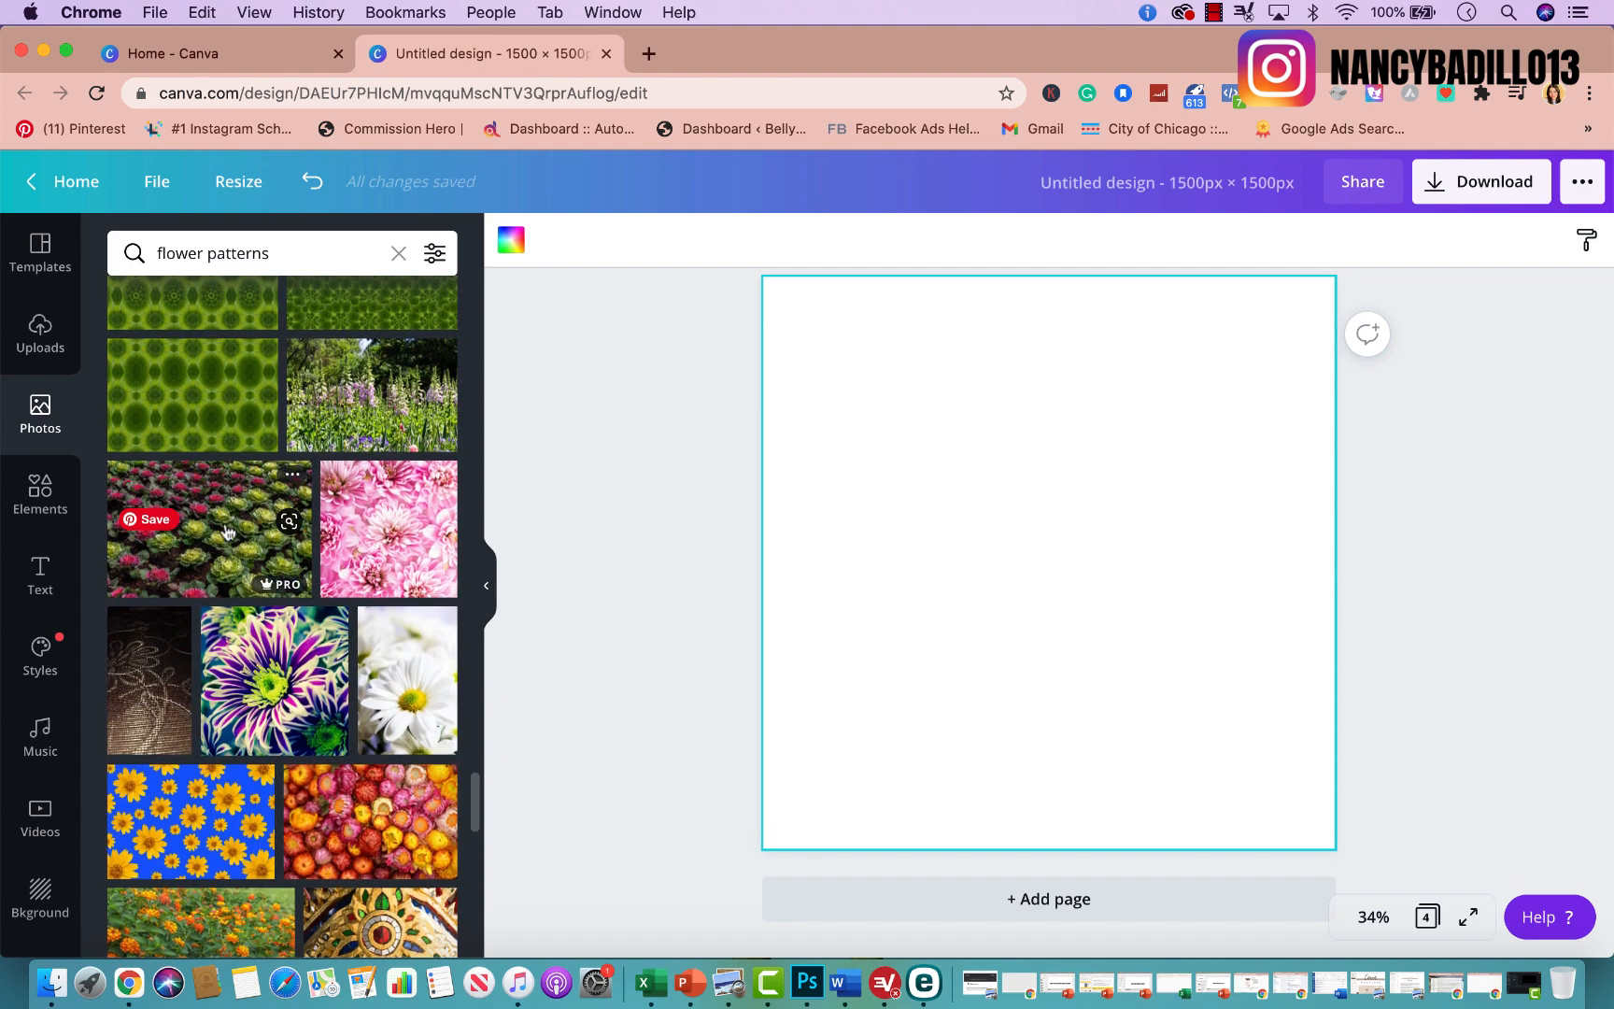
{"action": "left_click", "coordinate": [290, 245]}
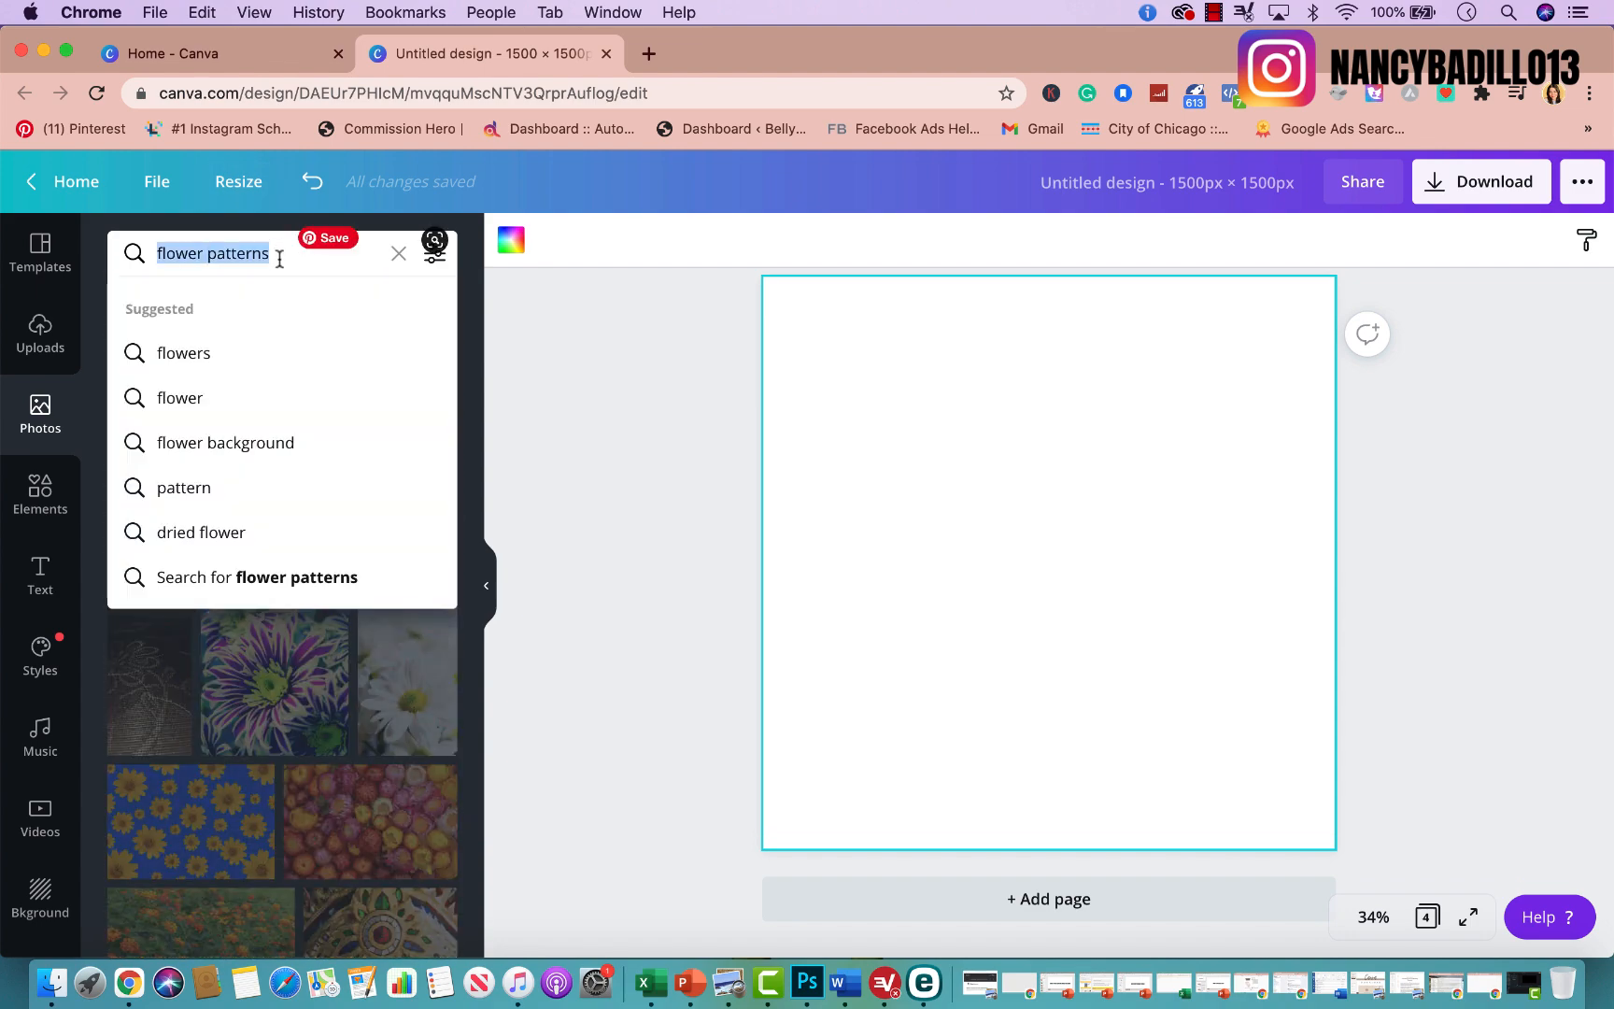
{"action": "left_click", "coordinate": [156, 936]}
{"action": "left_click", "coordinate": [196, 820]}
Enlarge and reposition the yellow-flowers-on-blue photo so it covers all of page 4.
{"action": "left_click_drag", "start_coordinate": [1092, 547], "coordinate": [1011, 419]}
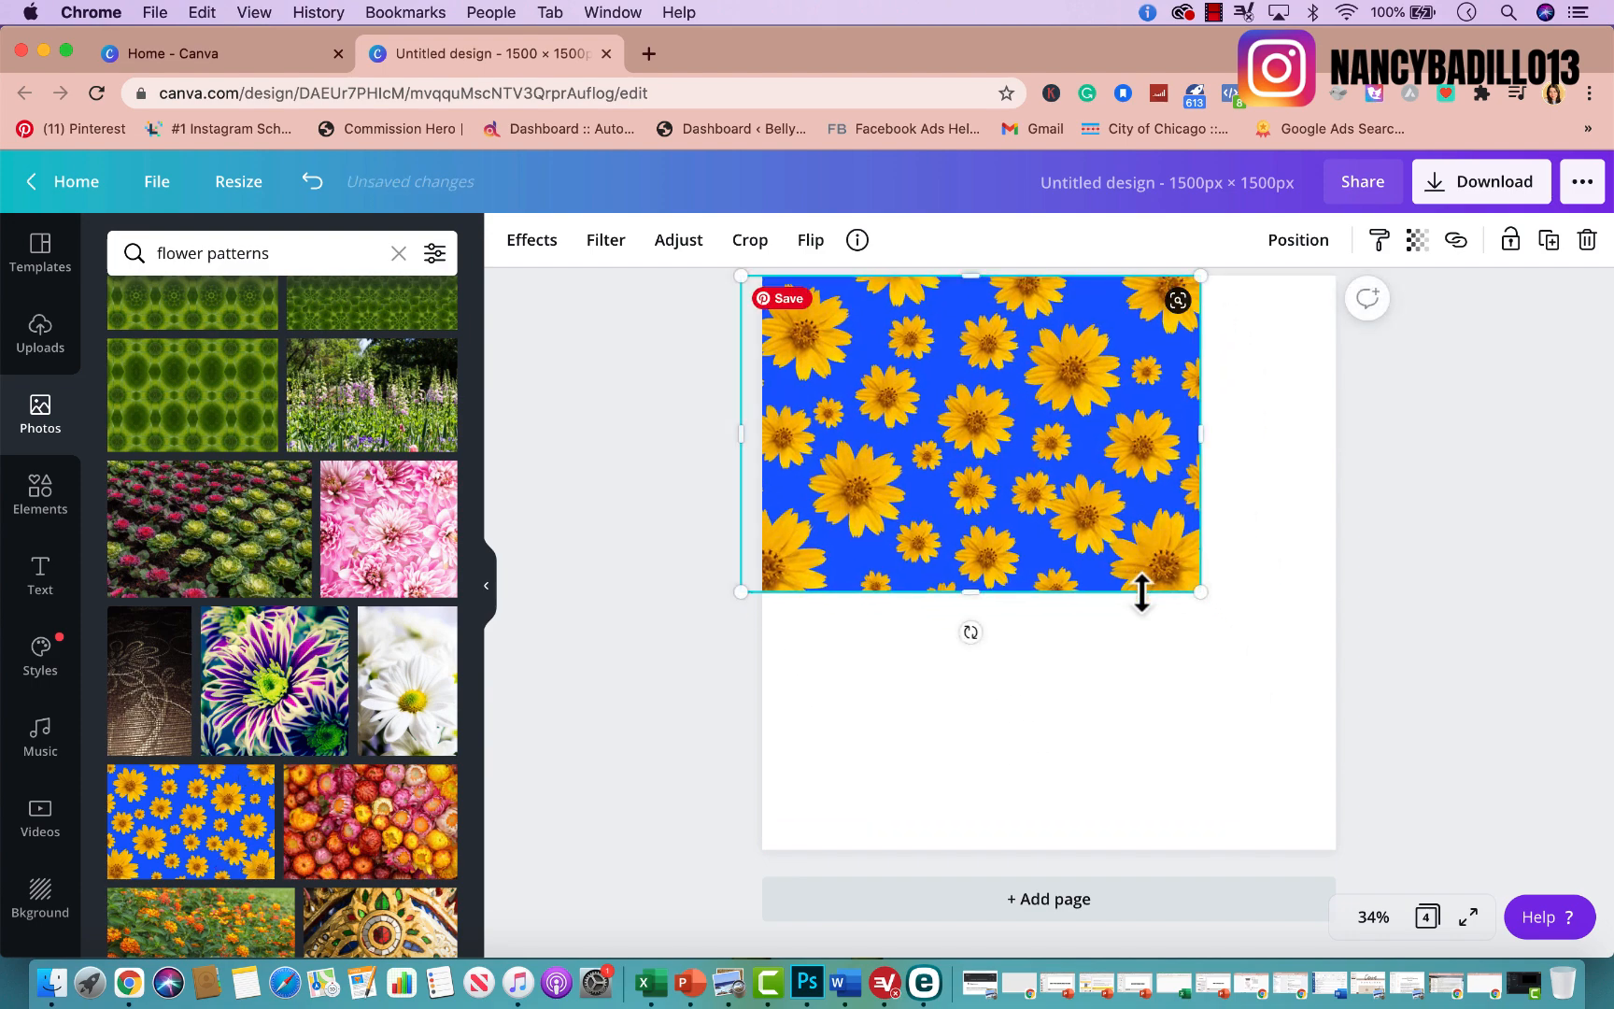
{"action": "left_click_drag", "start_coordinate": [1204, 585], "coordinate": [1588, 884]}
{"action": "left_click_drag", "start_coordinate": [1270, 693], "coordinate": [1211, 693]}
{"action": "left_click", "coordinate": [618, 639]}
Review the filled pages and add a fifth blank page at the end of the design.
{"action": "scroll", "coordinate": [618, 639], "scroll_direction": "up", "scroll_amount": 3}
{"action": "scroll", "coordinate": [618, 639], "scroll_direction": "down", "scroll_amount": 3}
{"action": "scroll", "coordinate": [618, 638], "scroll_direction": "up", "scroll_amount": 5}
{"action": "scroll", "coordinate": [617, 641], "scroll_direction": "up", "scroll_amount": 4}
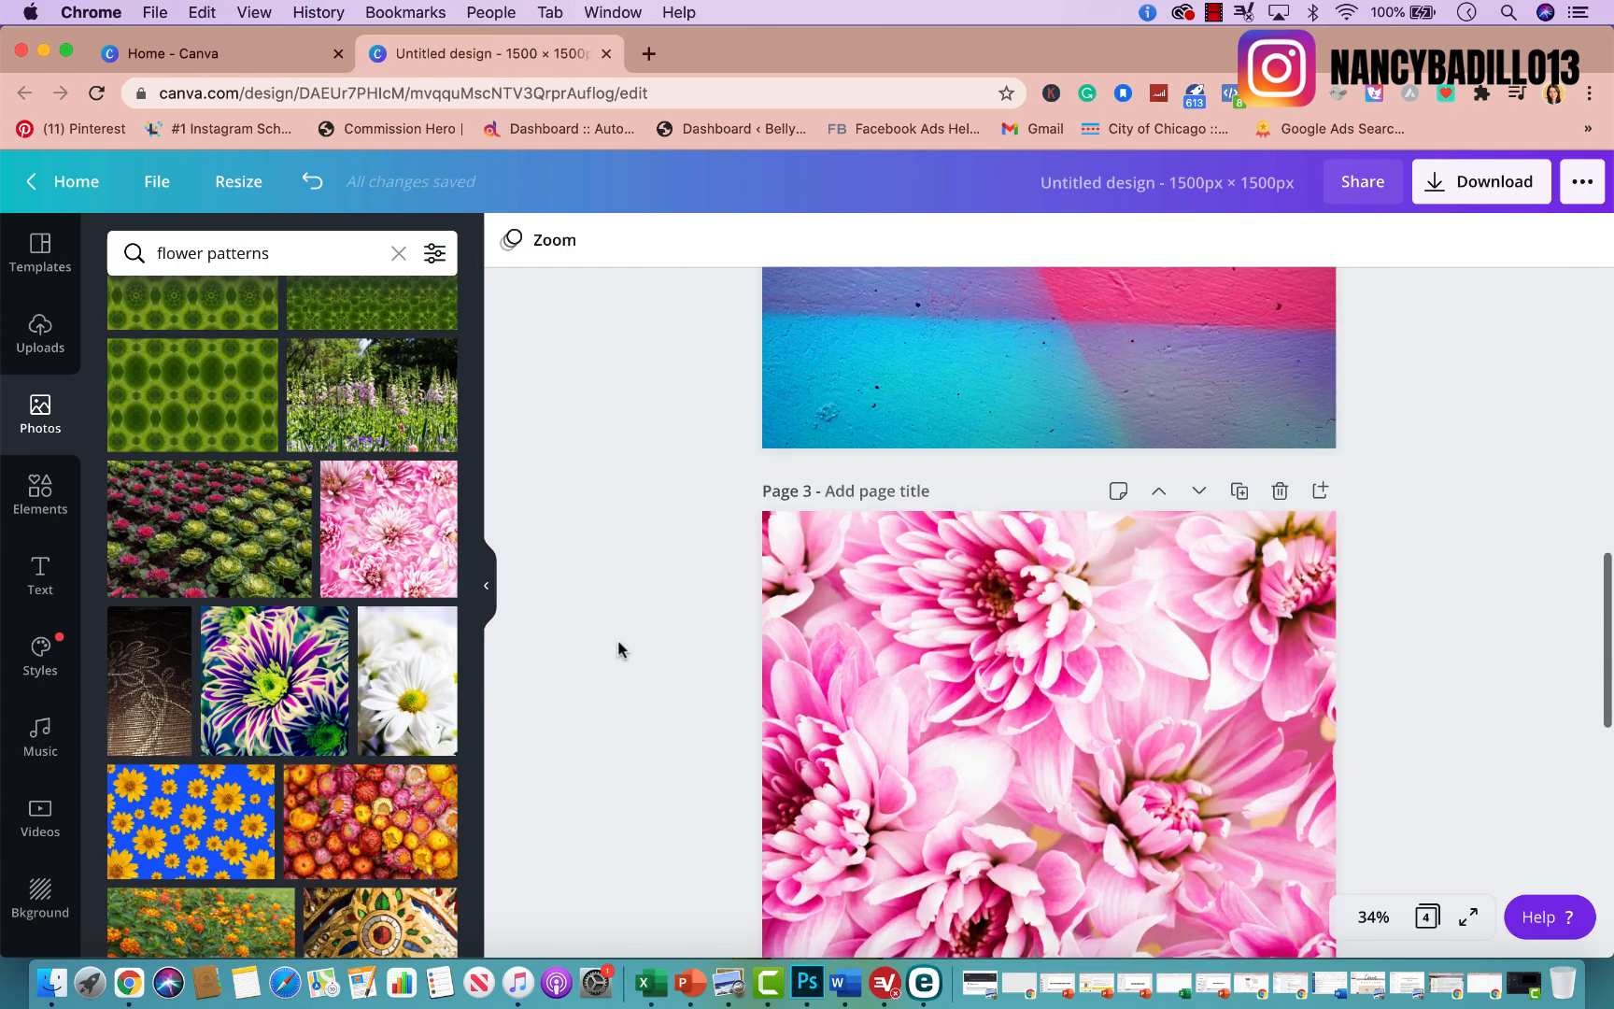
{"action": "scroll", "coordinate": [617, 641], "scroll_direction": "down", "scroll_amount": 9}
{"action": "left_click", "coordinate": [968, 900]}
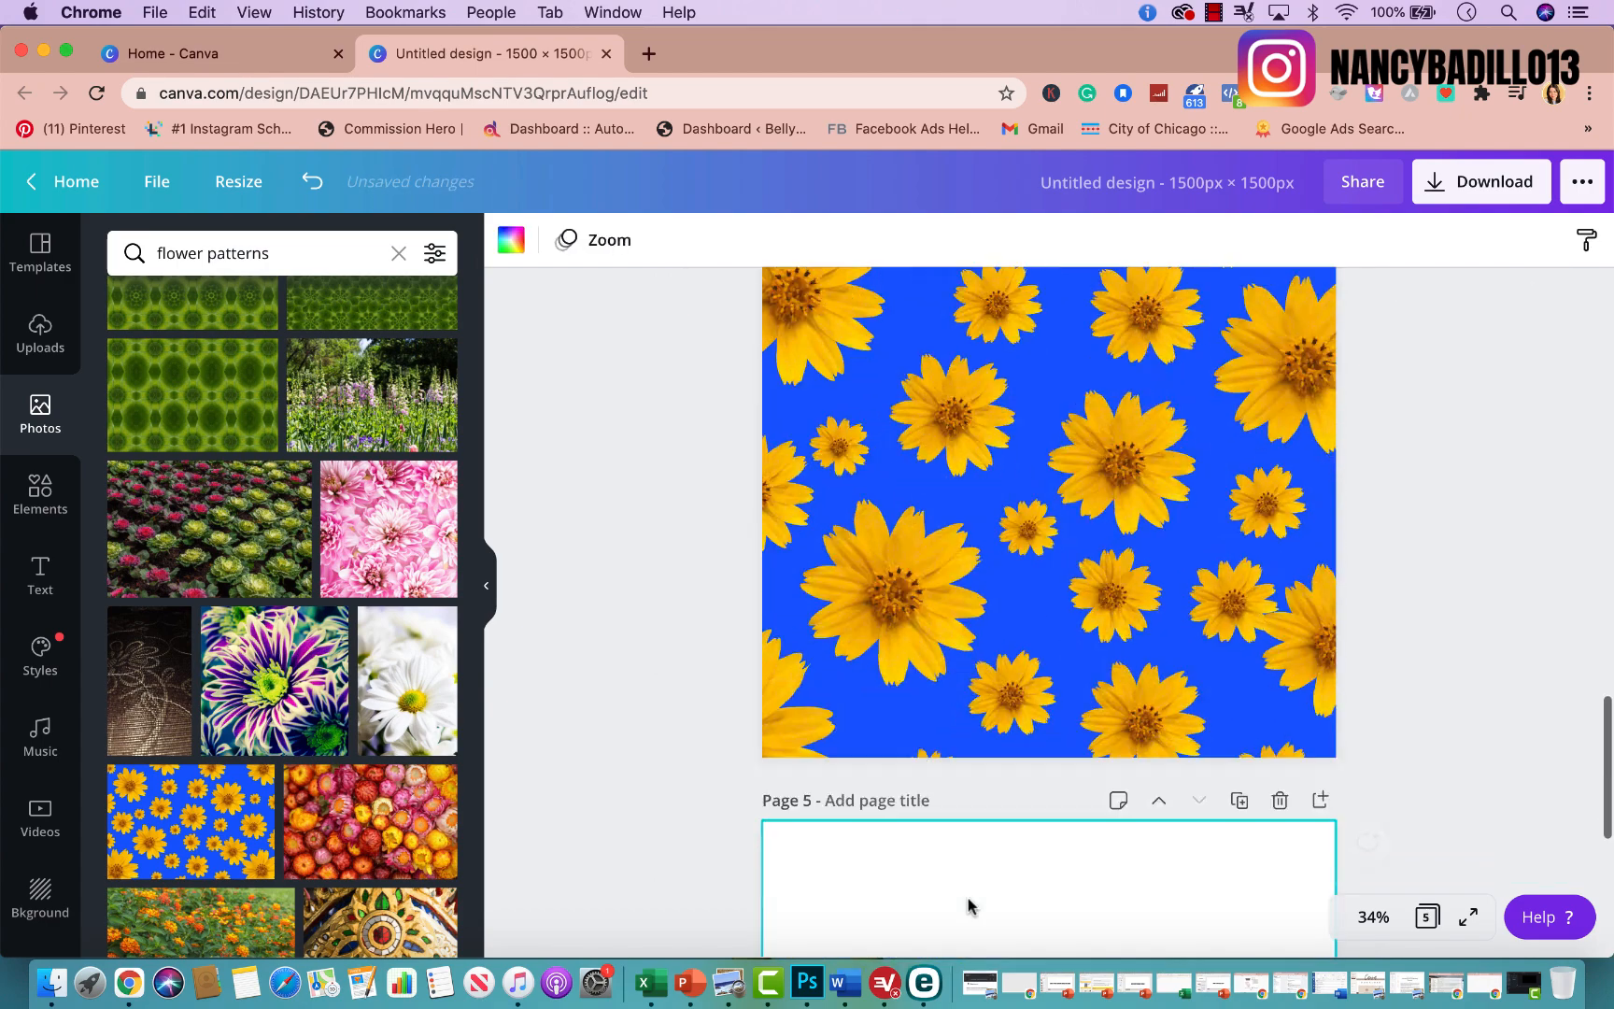
Shorten the photo search term to "flower" and run the search.
{"action": "left_click", "coordinate": [198, 256]}
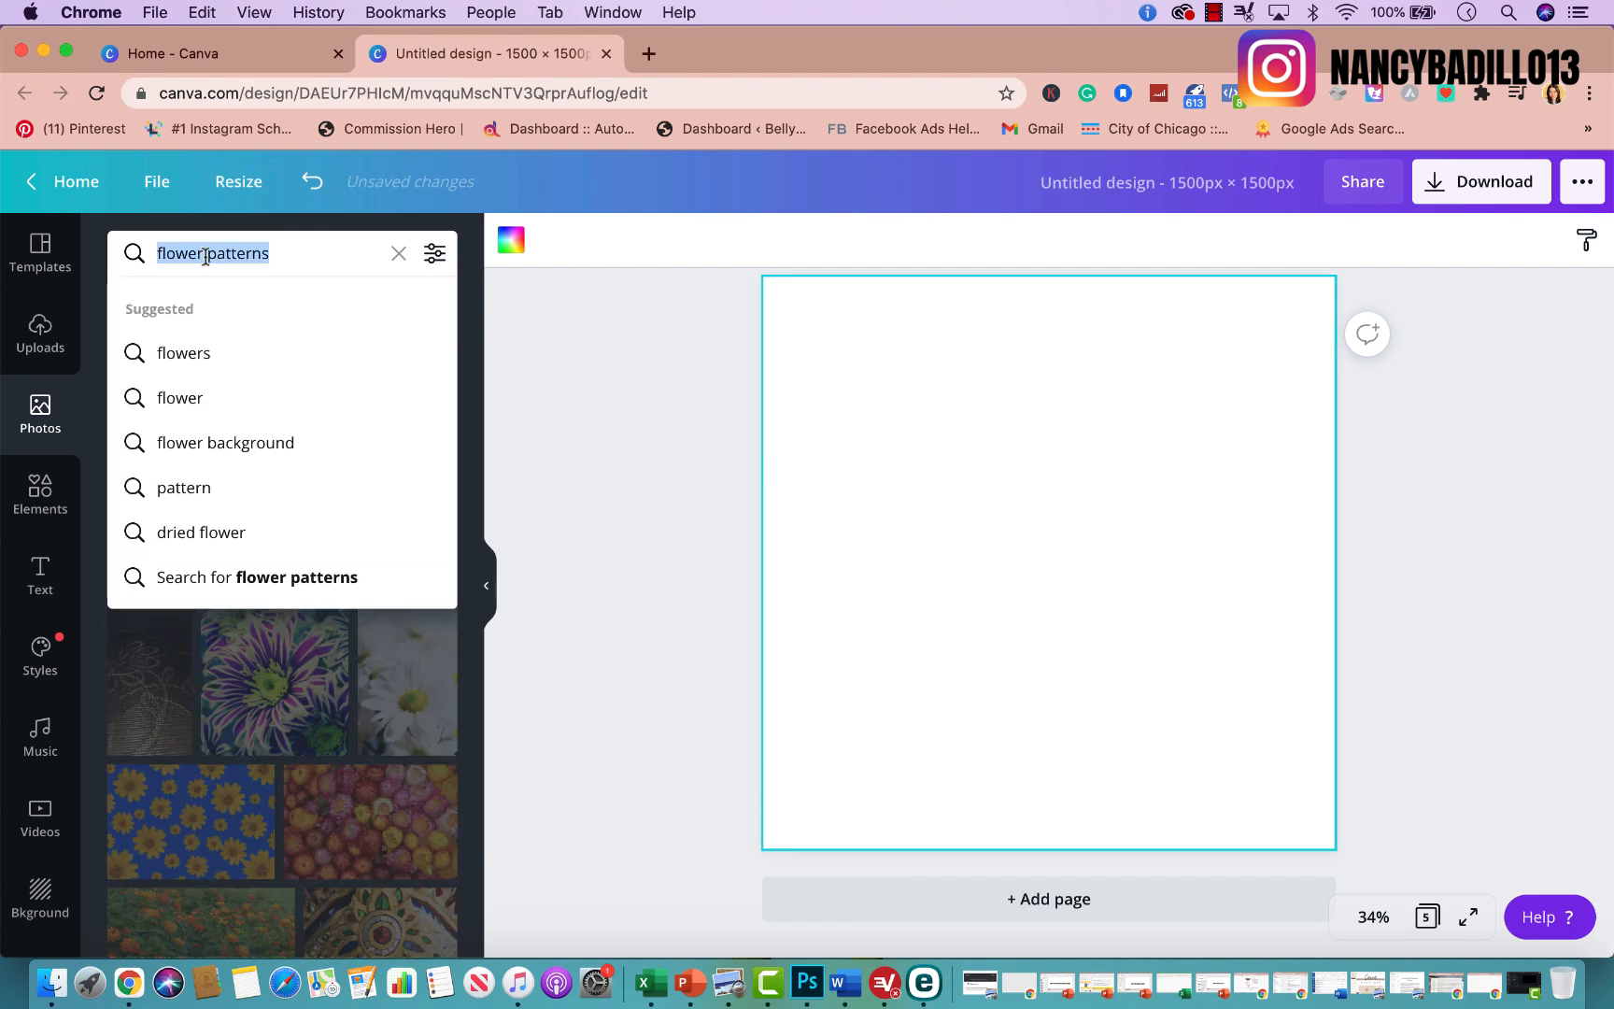
{"action": "key", "text": "BackSpace"}
{"action": "key", "text": "Return"}
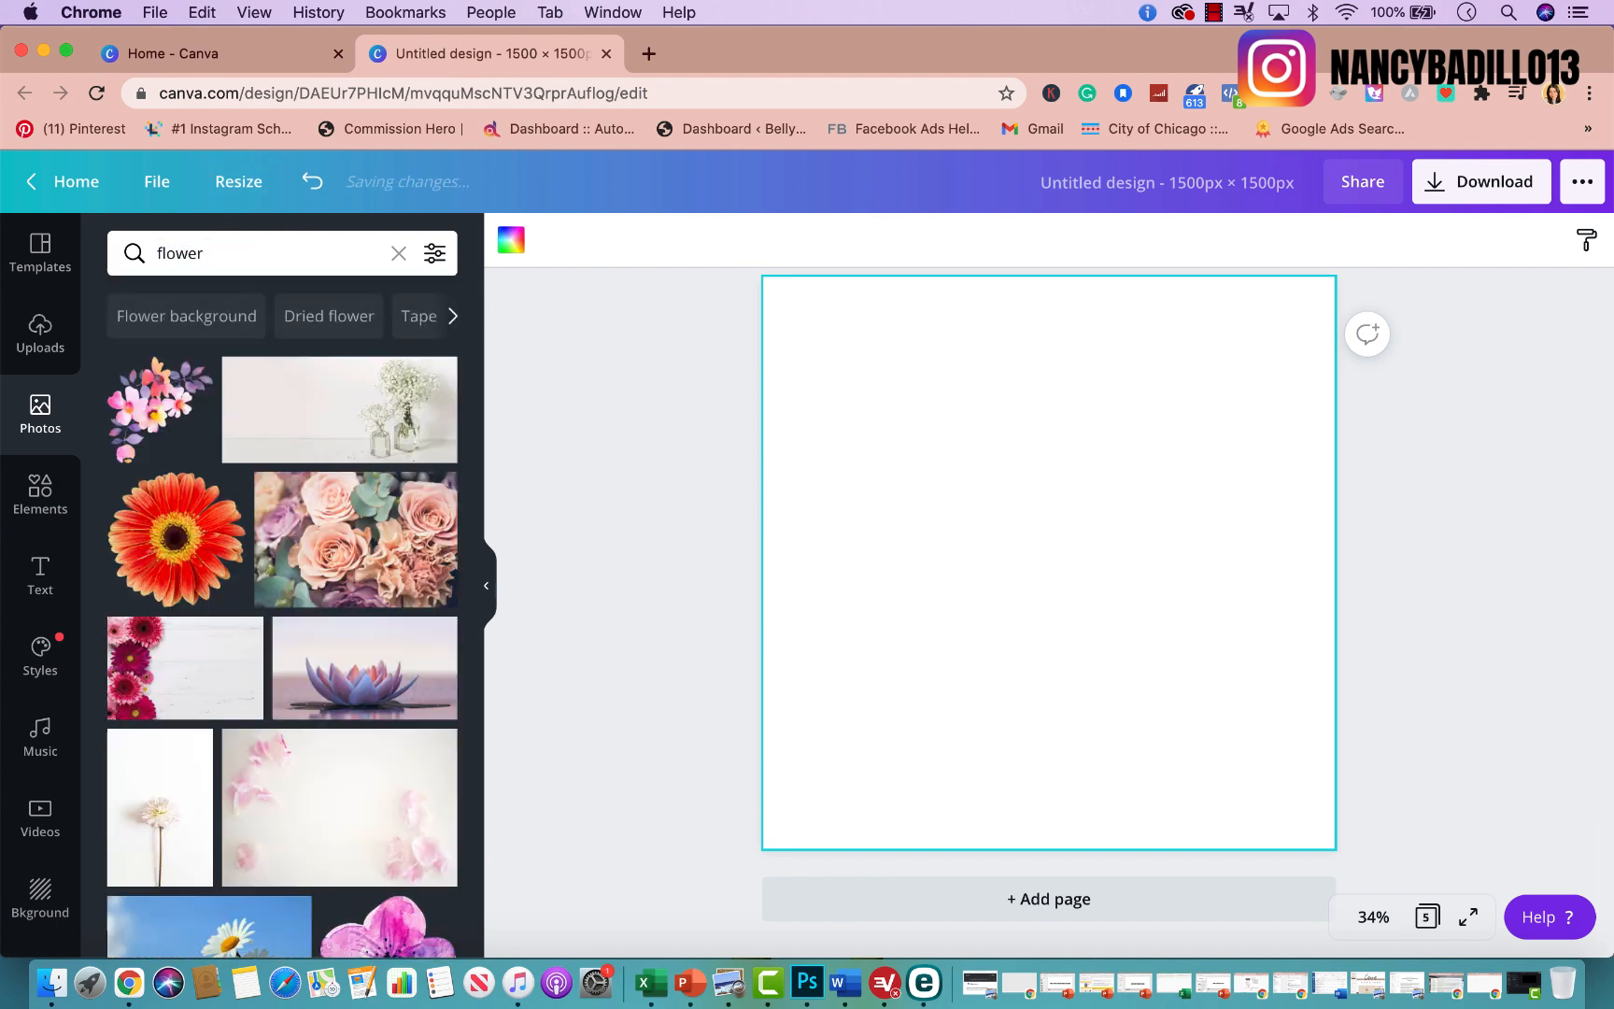
Browse the flower results and add the free photo of a pink blooming meadow to page 5.
{"action": "scroll", "coordinate": [262, 710], "scroll_direction": "down", "scroll_amount": 5}
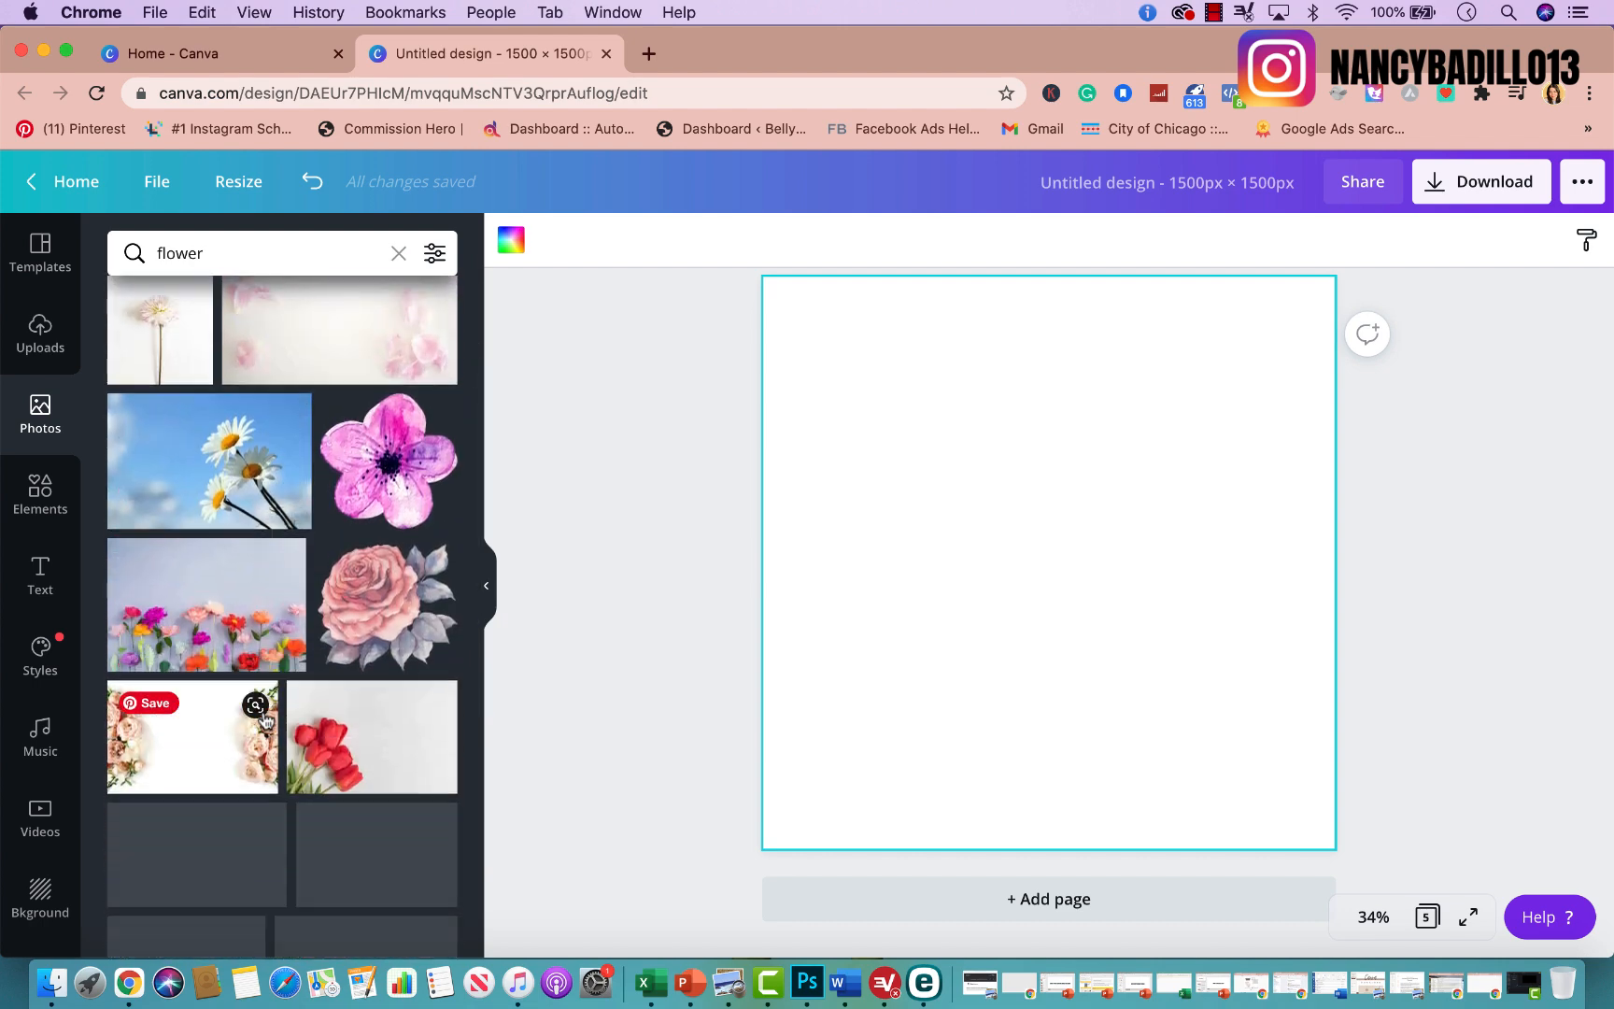
{"action": "scroll", "coordinate": [270, 801], "scroll_direction": "down", "scroll_amount": 15}
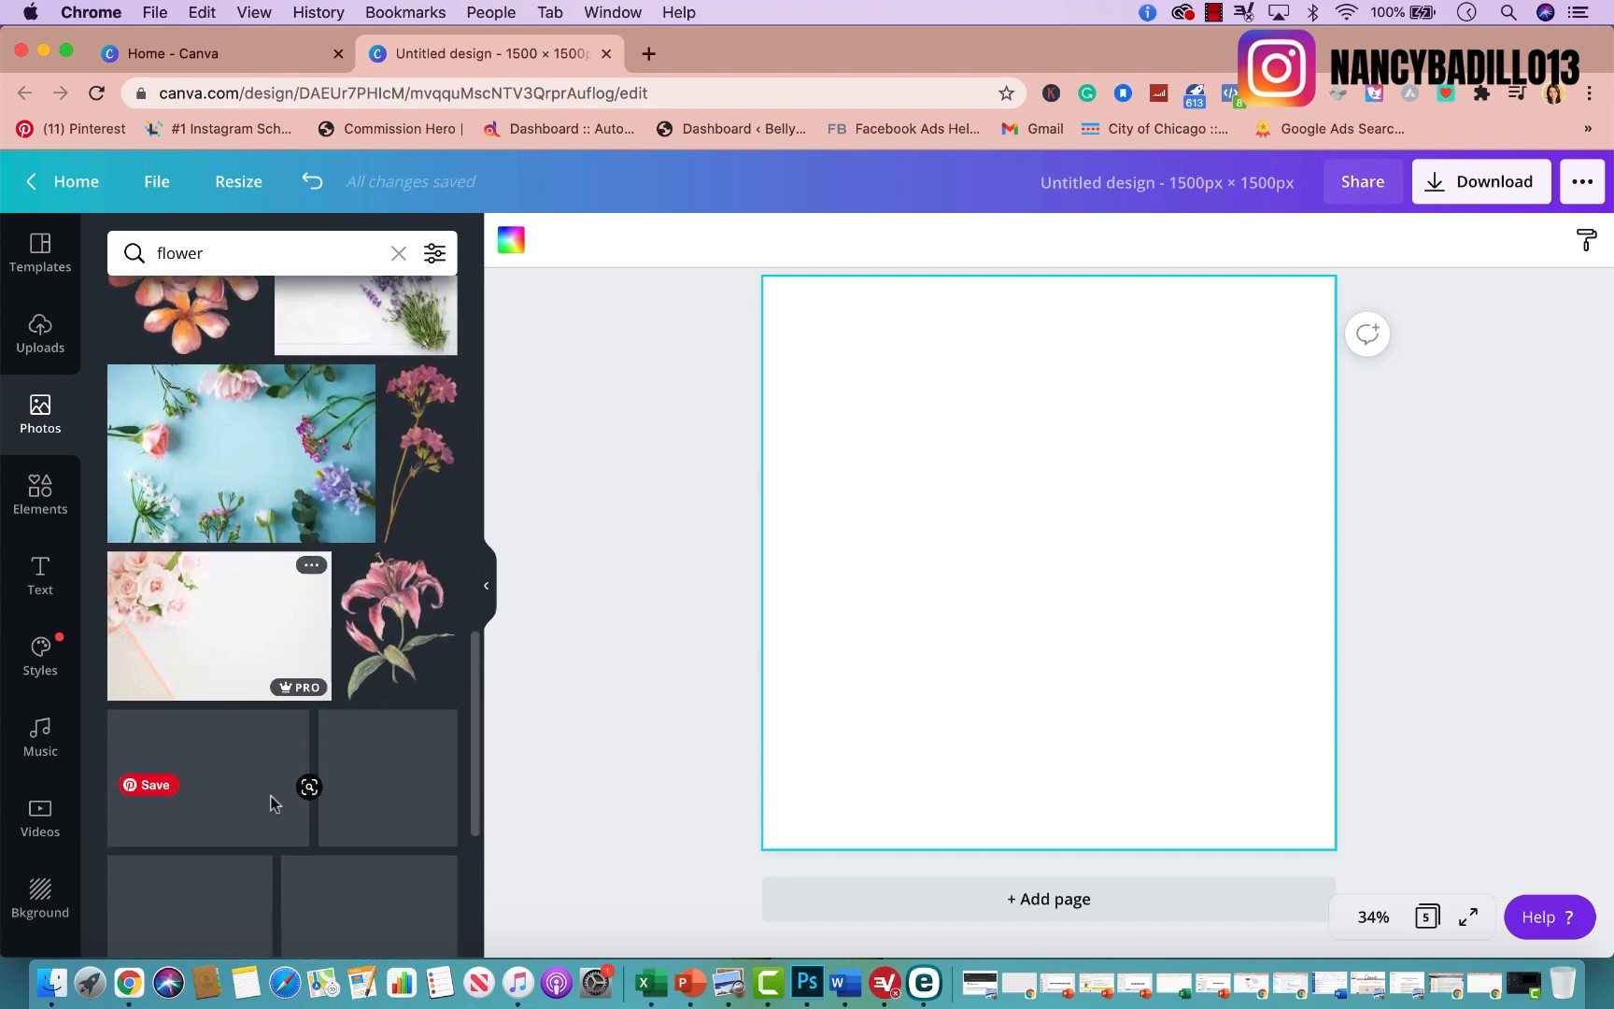
{"action": "scroll", "coordinate": [272, 803], "scroll_direction": "down", "scroll_amount": 4}
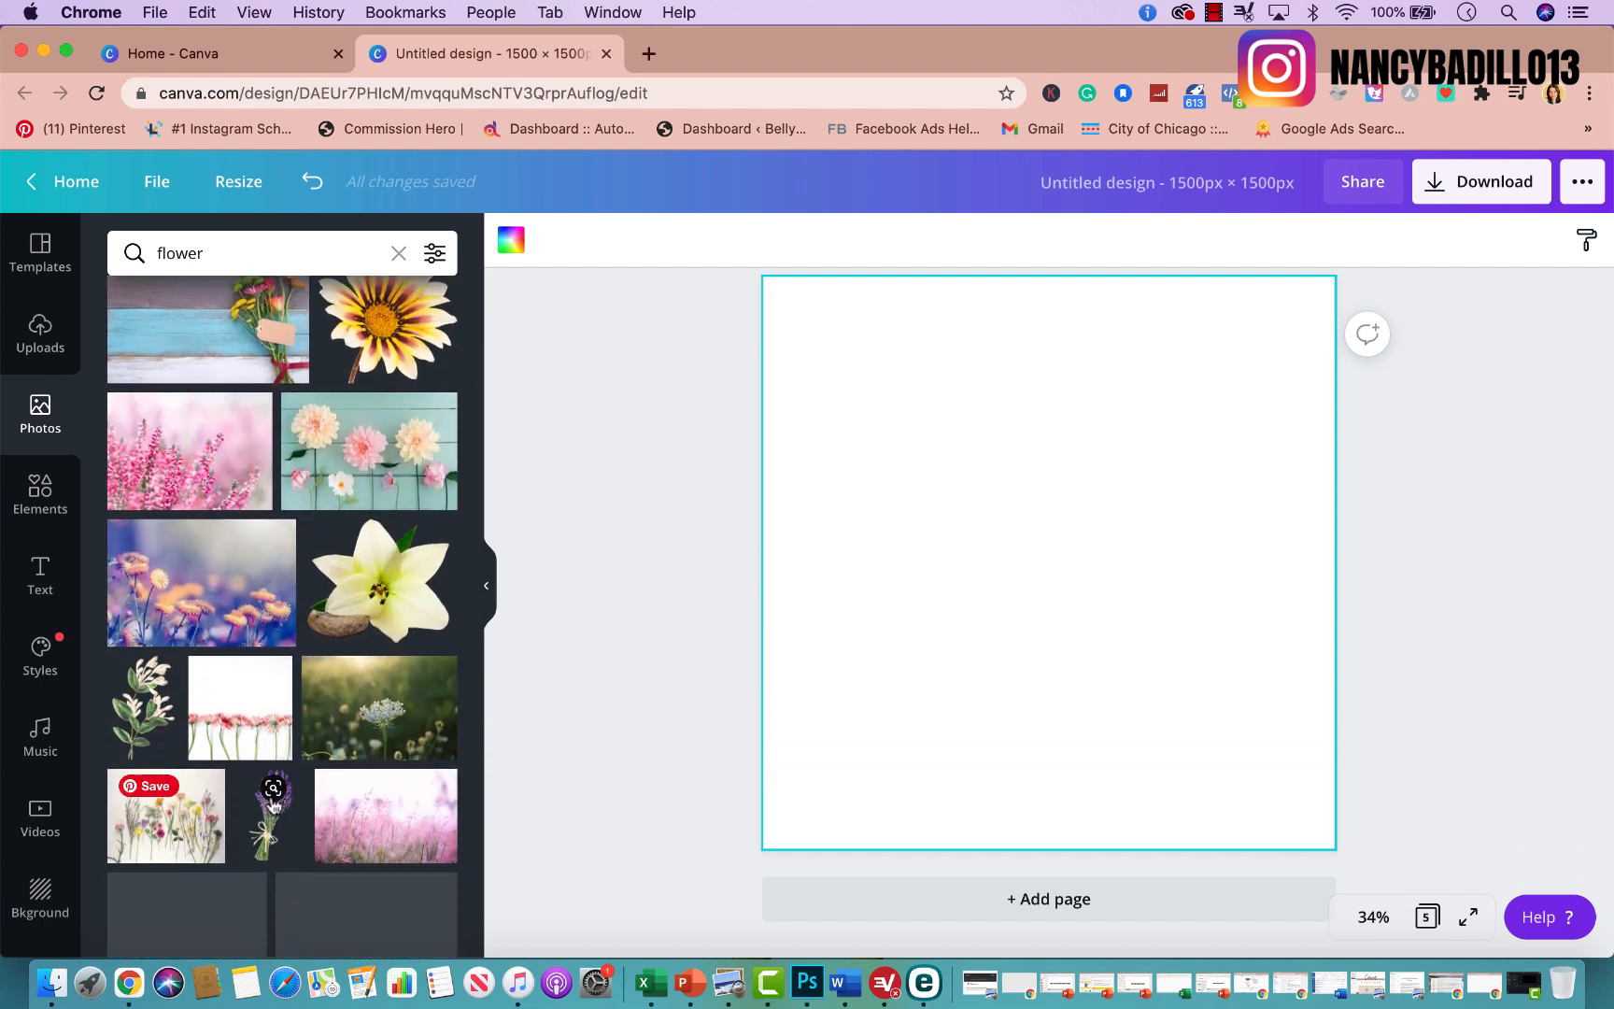
{"action": "scroll", "coordinate": [272, 805], "scroll_direction": "down", "scroll_amount": 1}
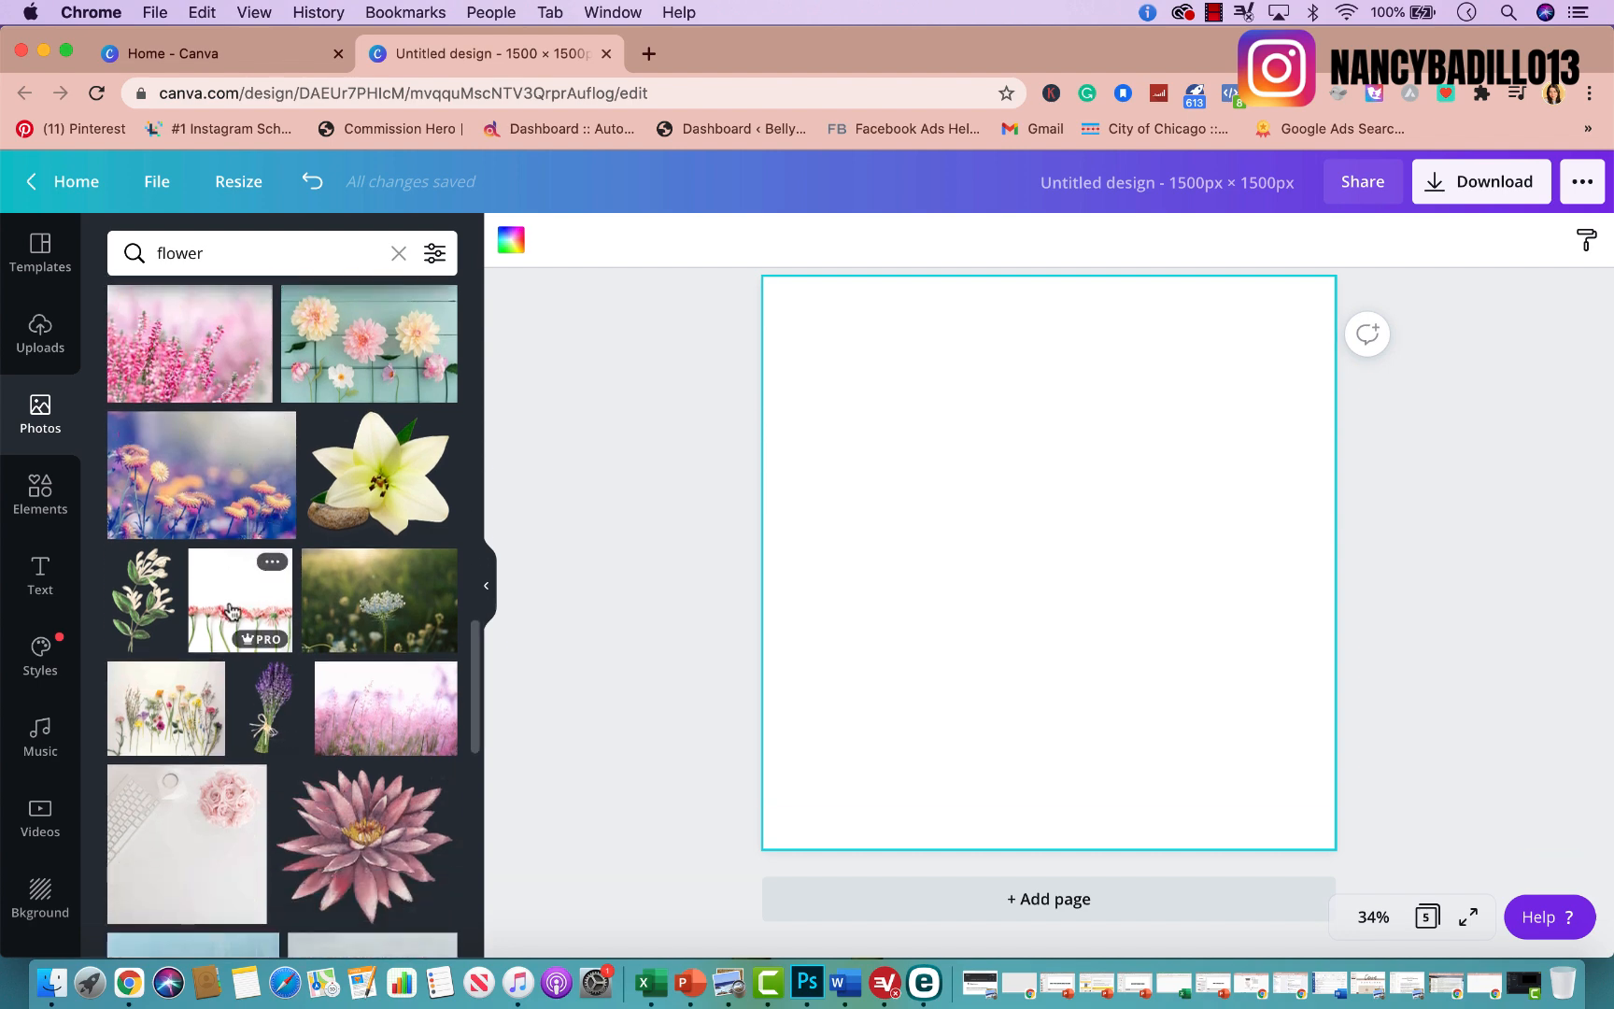
{"action": "scroll", "coordinate": [231, 610], "scroll_direction": "down", "scroll_amount": 3}
{"action": "scroll", "coordinate": [235, 794], "scroll_direction": "down", "scroll_amount": 7}
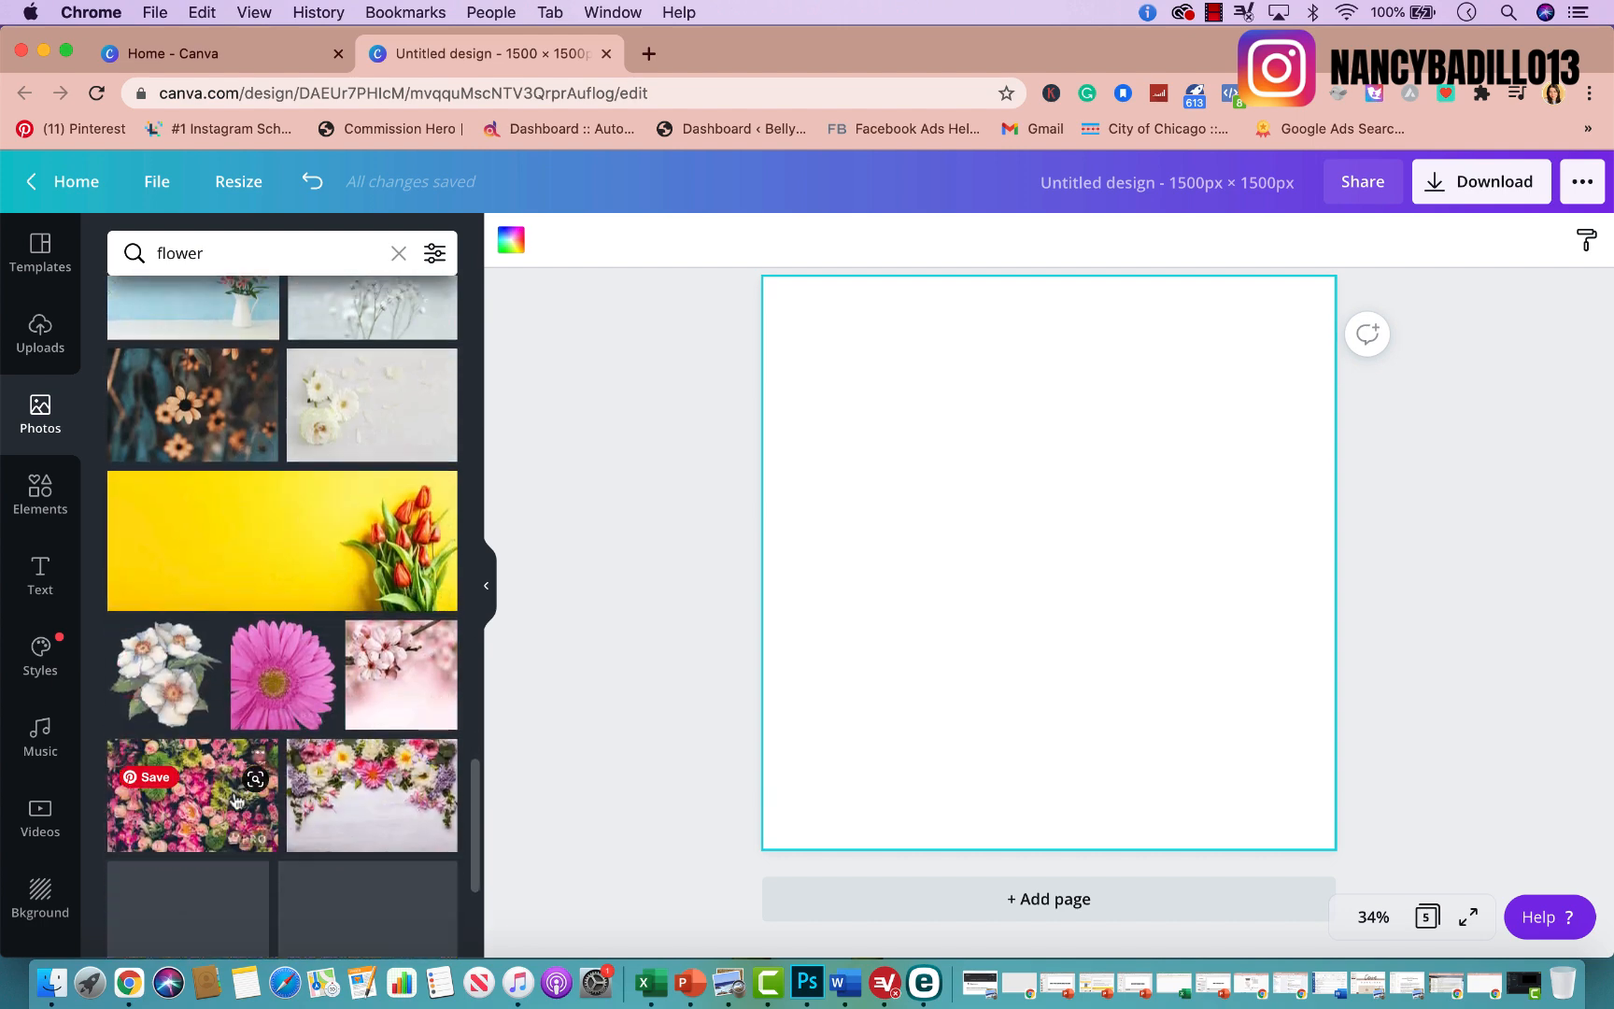
{"action": "scroll", "coordinate": [235, 799], "scroll_direction": "down", "scroll_amount": 8}
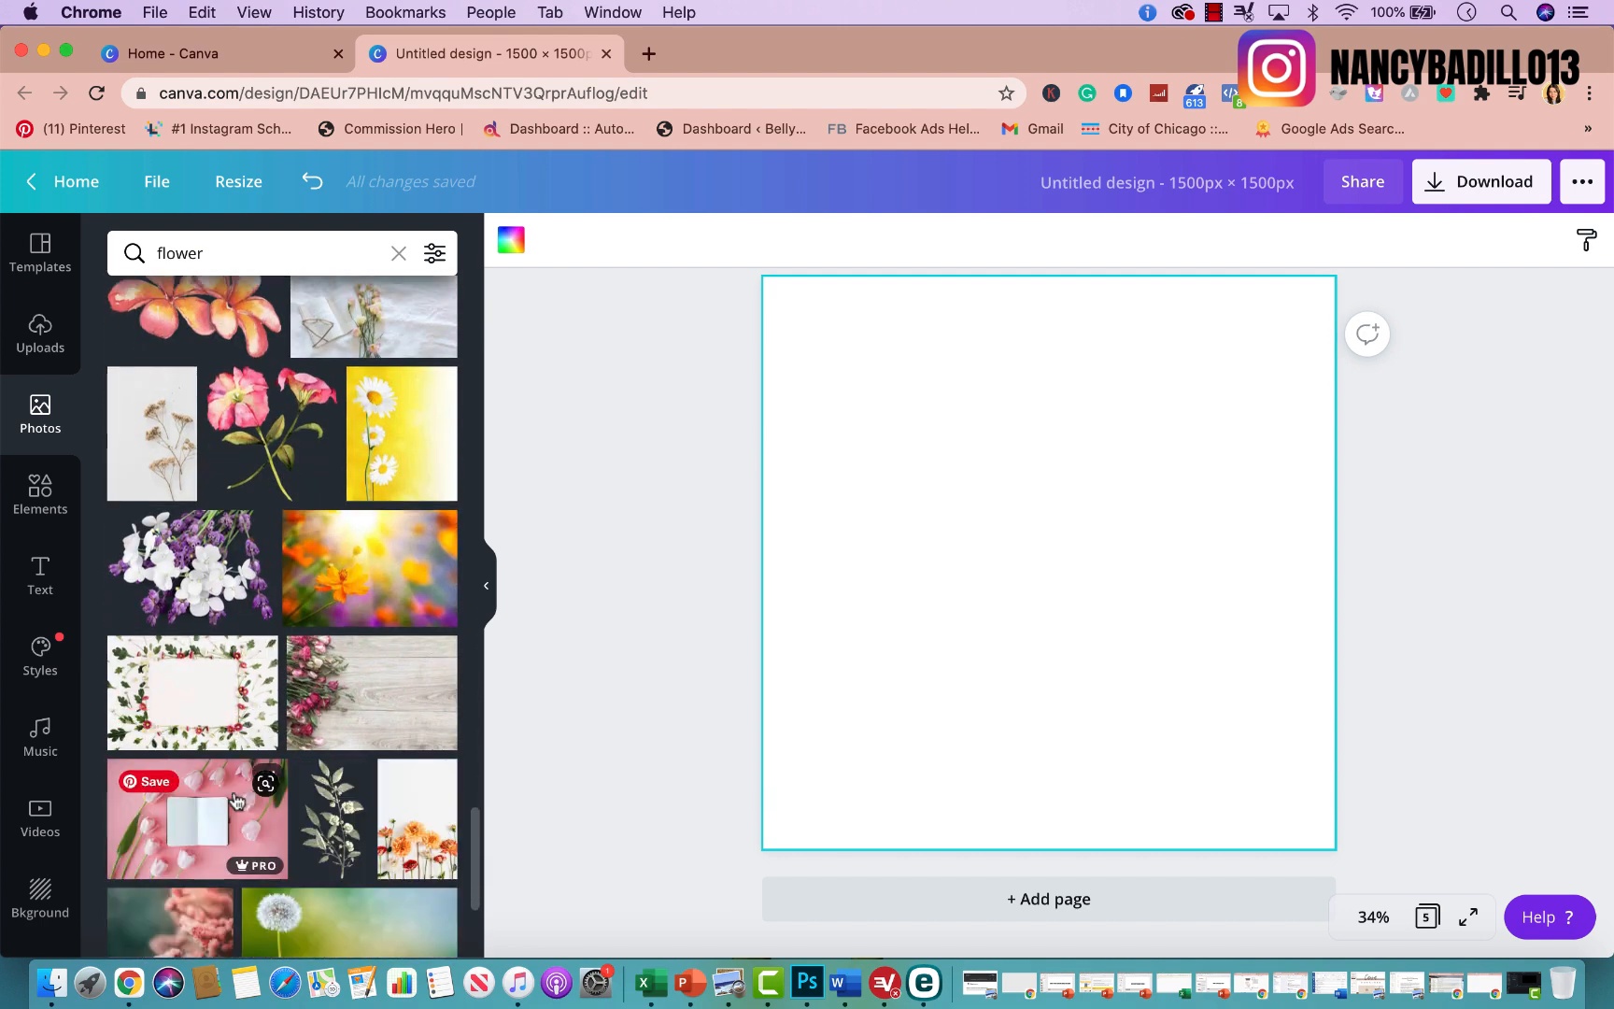
{"action": "scroll", "coordinate": [236, 800], "scroll_direction": "down", "scroll_amount": 6}
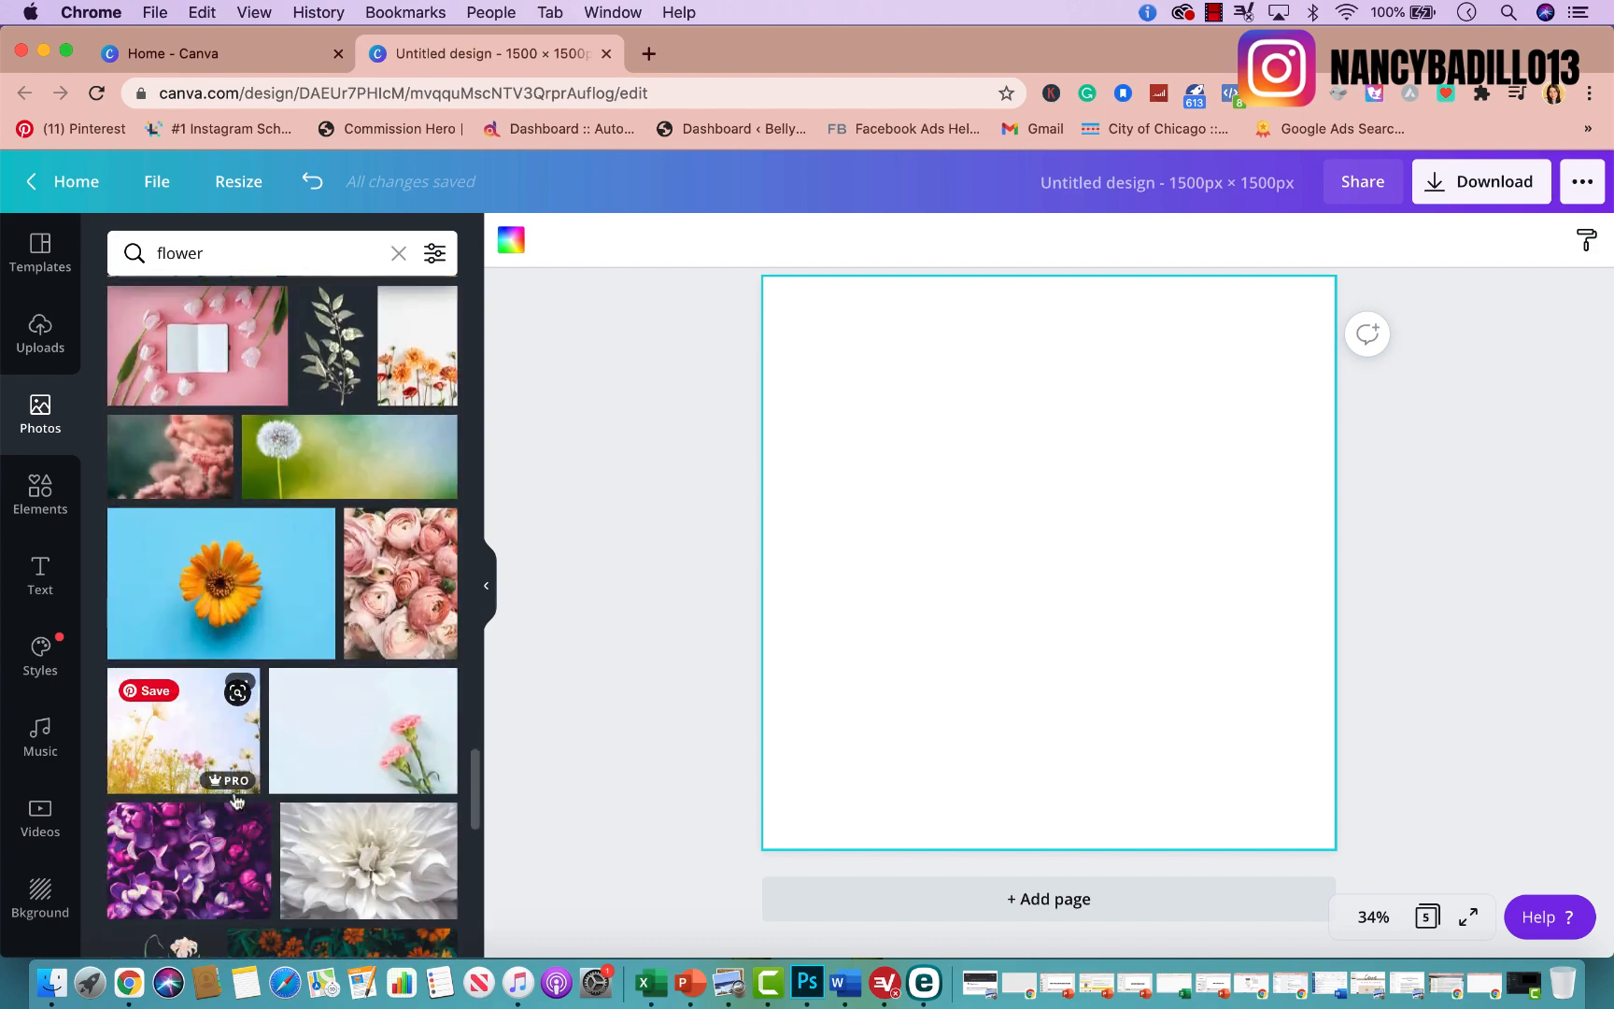
{"action": "scroll", "coordinate": [237, 801], "scroll_direction": "down", "scroll_amount": 1}
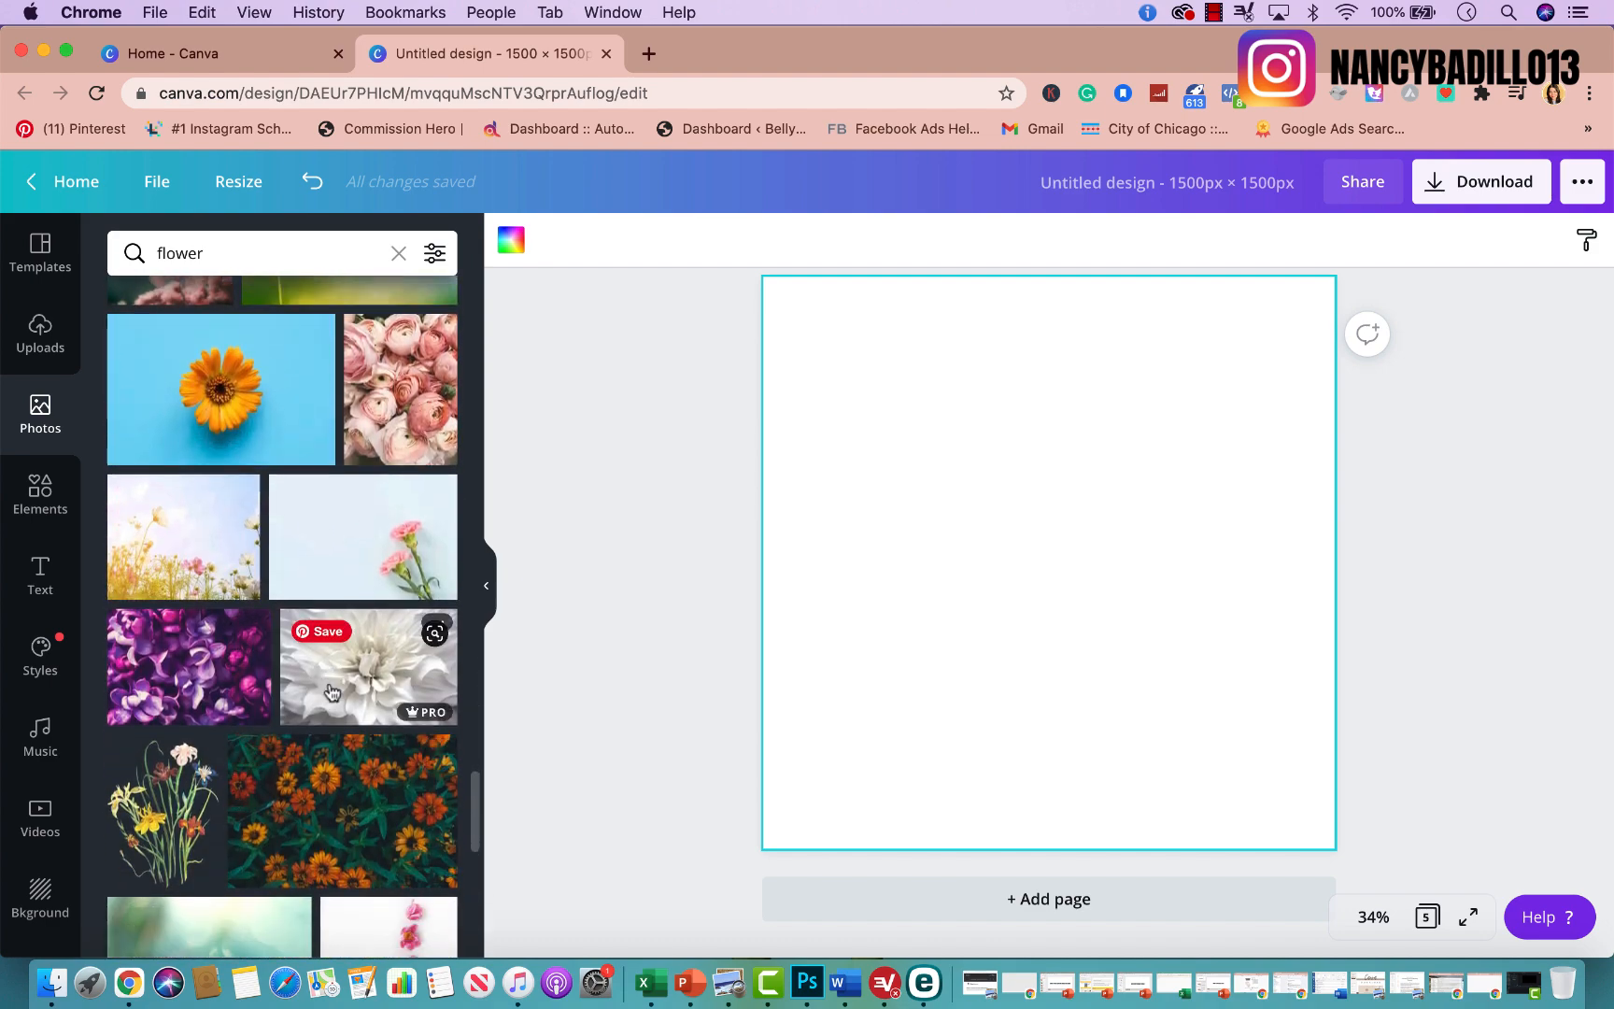
{"action": "scroll", "coordinate": [329, 696], "scroll_direction": "down", "scroll_amount": 2}
{"action": "scroll", "coordinate": [322, 709], "scroll_direction": "up", "scroll_amount": 8}
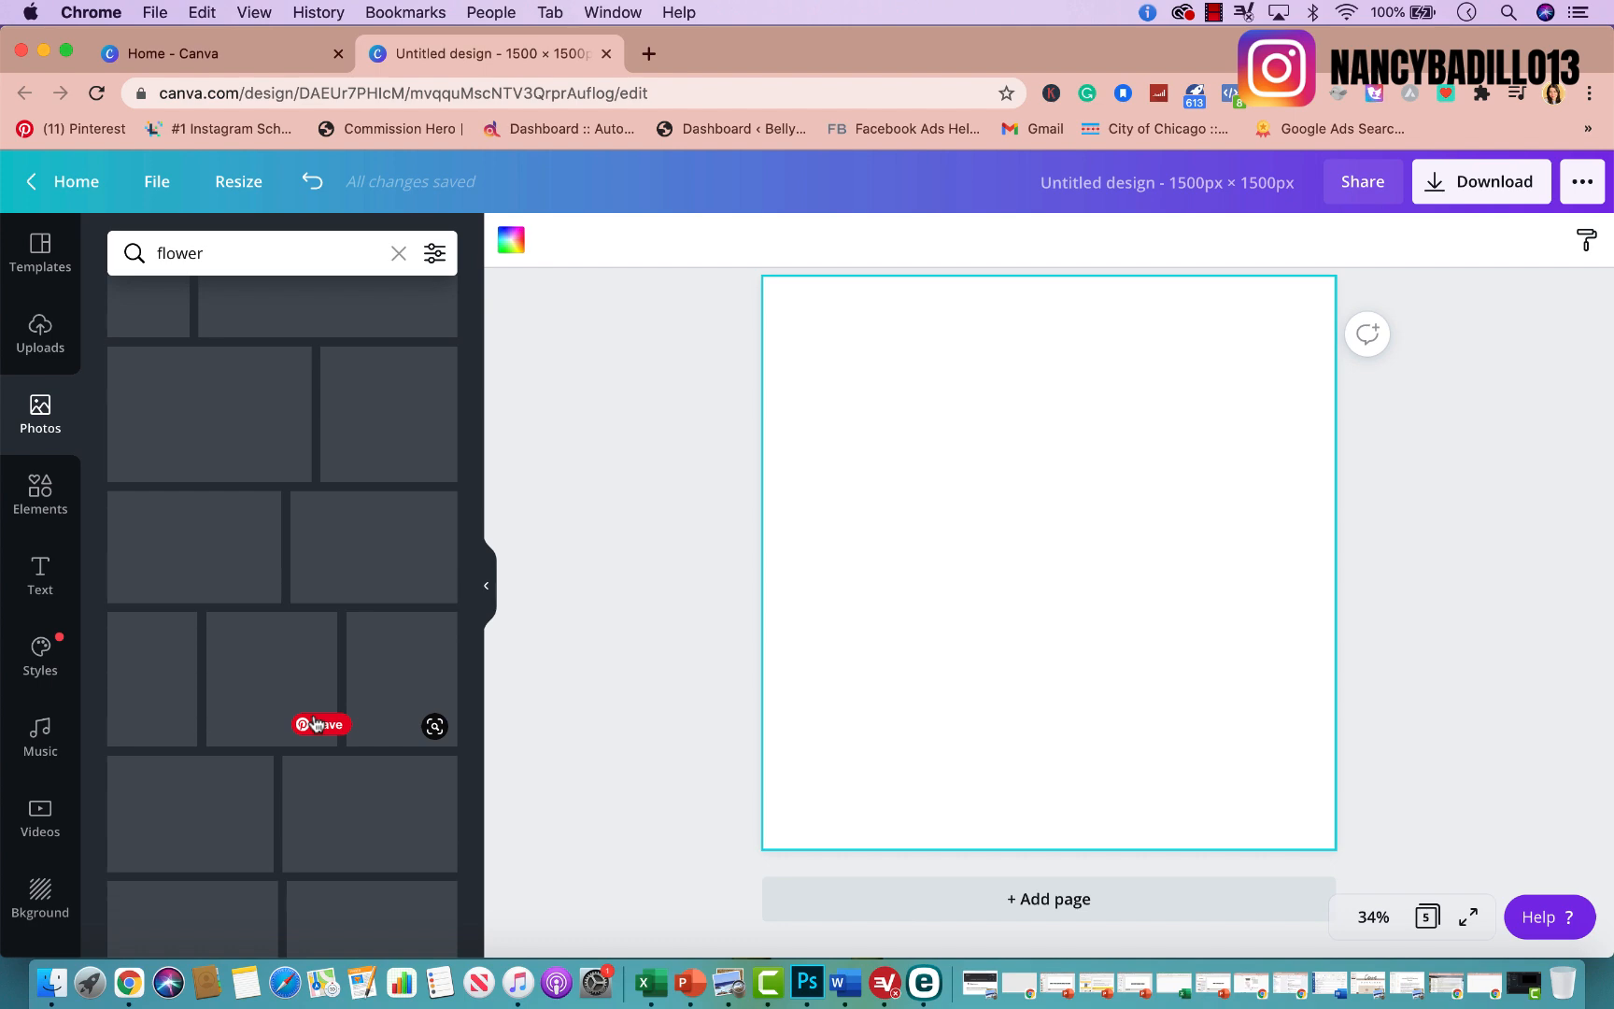
{"action": "scroll", "coordinate": [323, 523], "scroll_direction": "up", "scroll_amount": 7}
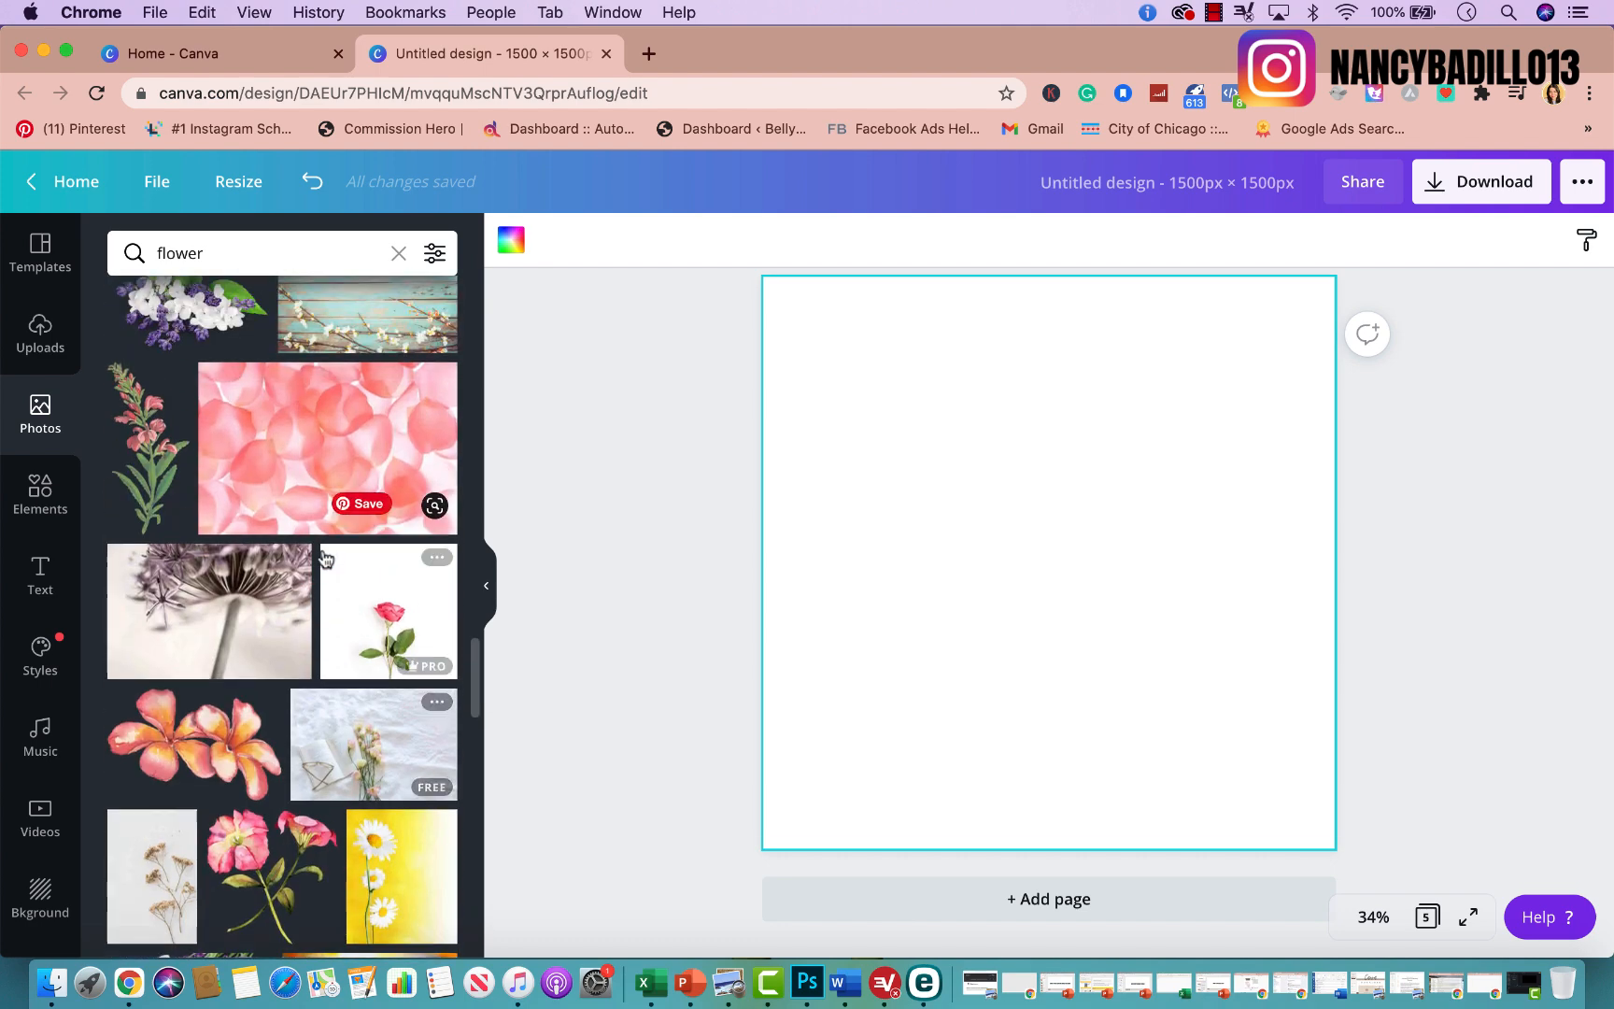
{"action": "scroll", "coordinate": [323, 558], "scroll_direction": "up", "scroll_amount": 8}
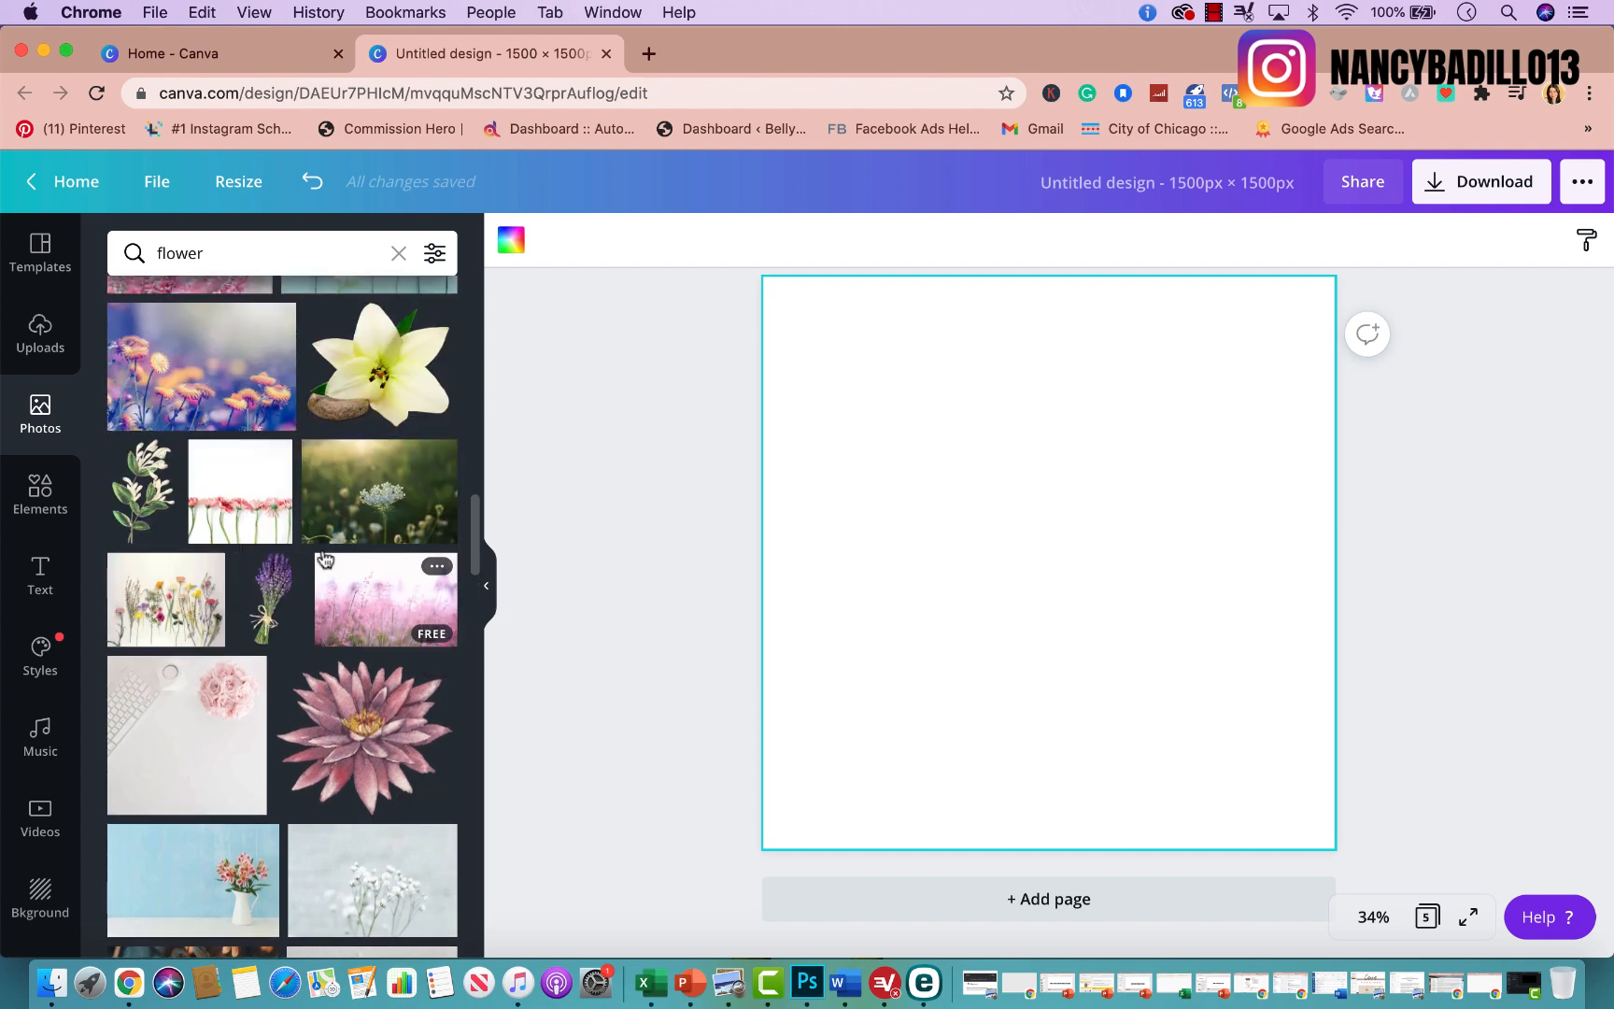
{"action": "scroll", "coordinate": [373, 654], "scroll_direction": "up", "scroll_amount": 1}
{"action": "left_click", "coordinate": [376, 693]}
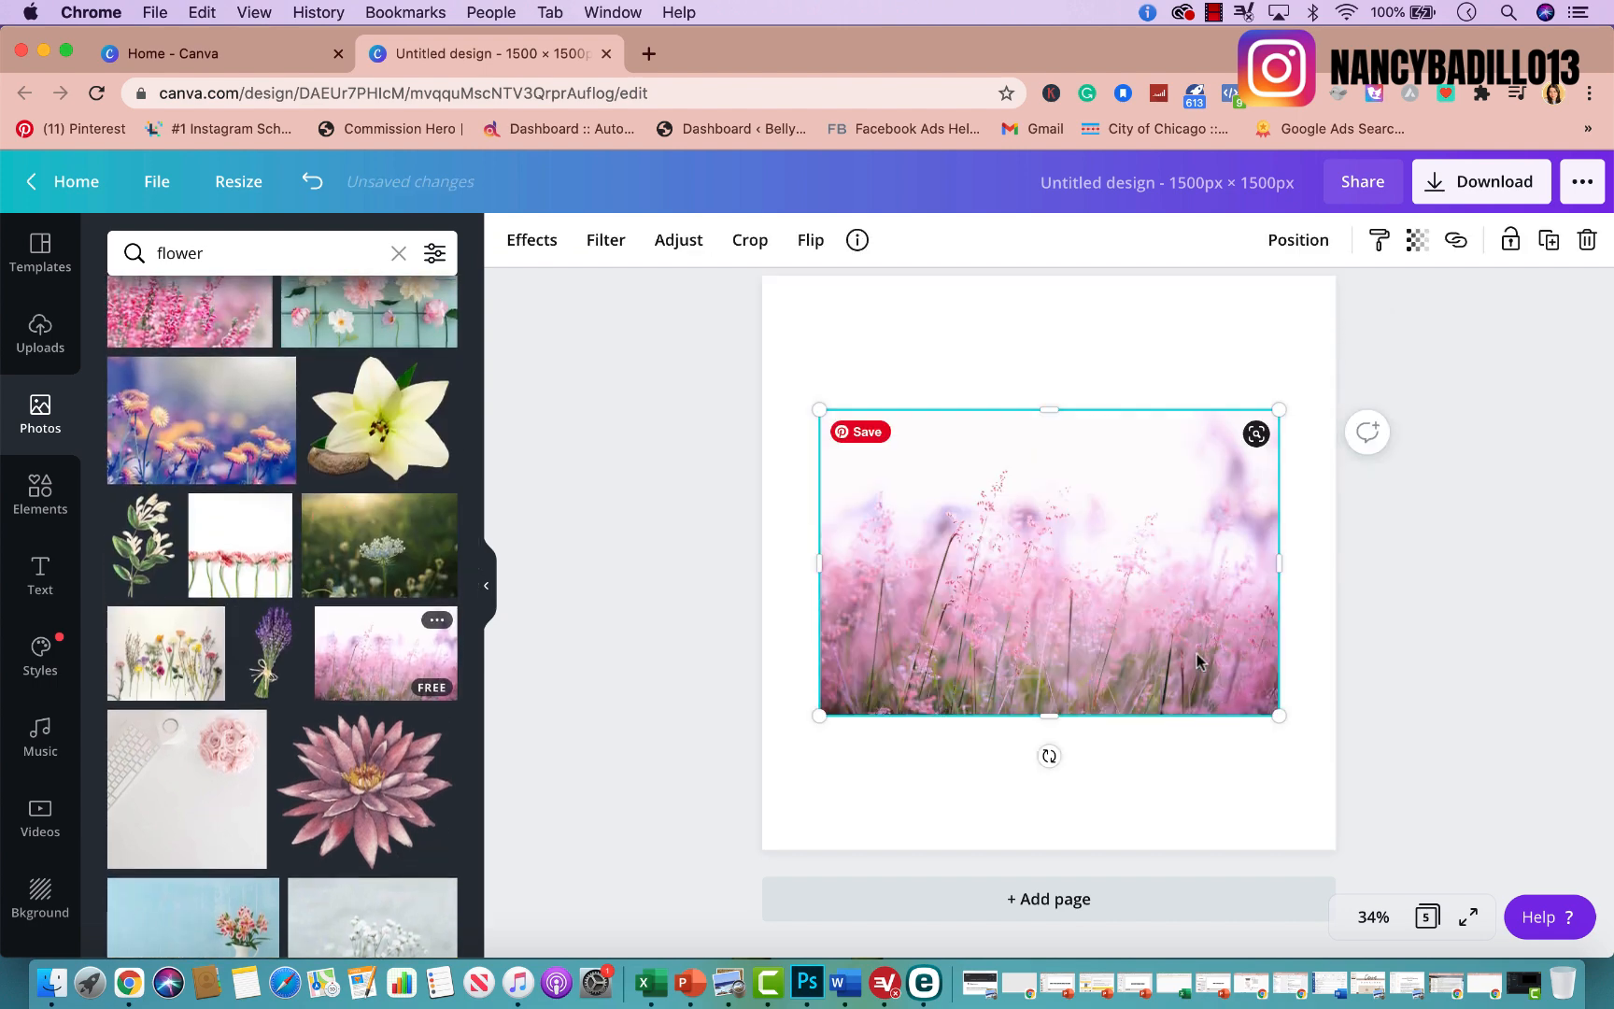
Enlarge and reposition the pink meadow photo so it covers all of page 5, and look over the flower pages.
{"action": "left_click_drag", "start_coordinate": [1106, 566], "coordinate": [1099, 467]}
{"action": "left_click_drag", "start_coordinate": [1193, 565], "coordinate": [1603, 856]}
{"action": "left_click_drag", "start_coordinate": [1260, 689], "coordinate": [1156, 696]}
{"action": "left_click", "coordinate": [1548, 514]}
{"action": "scroll", "coordinate": [1548, 515], "scroll_direction": "up", "scroll_amount": 3}
{"action": "scroll", "coordinate": [1548, 515], "scroll_direction": "down", "scroll_amount": 3}
{"action": "scroll", "coordinate": [1548, 515], "scroll_direction": "up", "scroll_amount": 9}
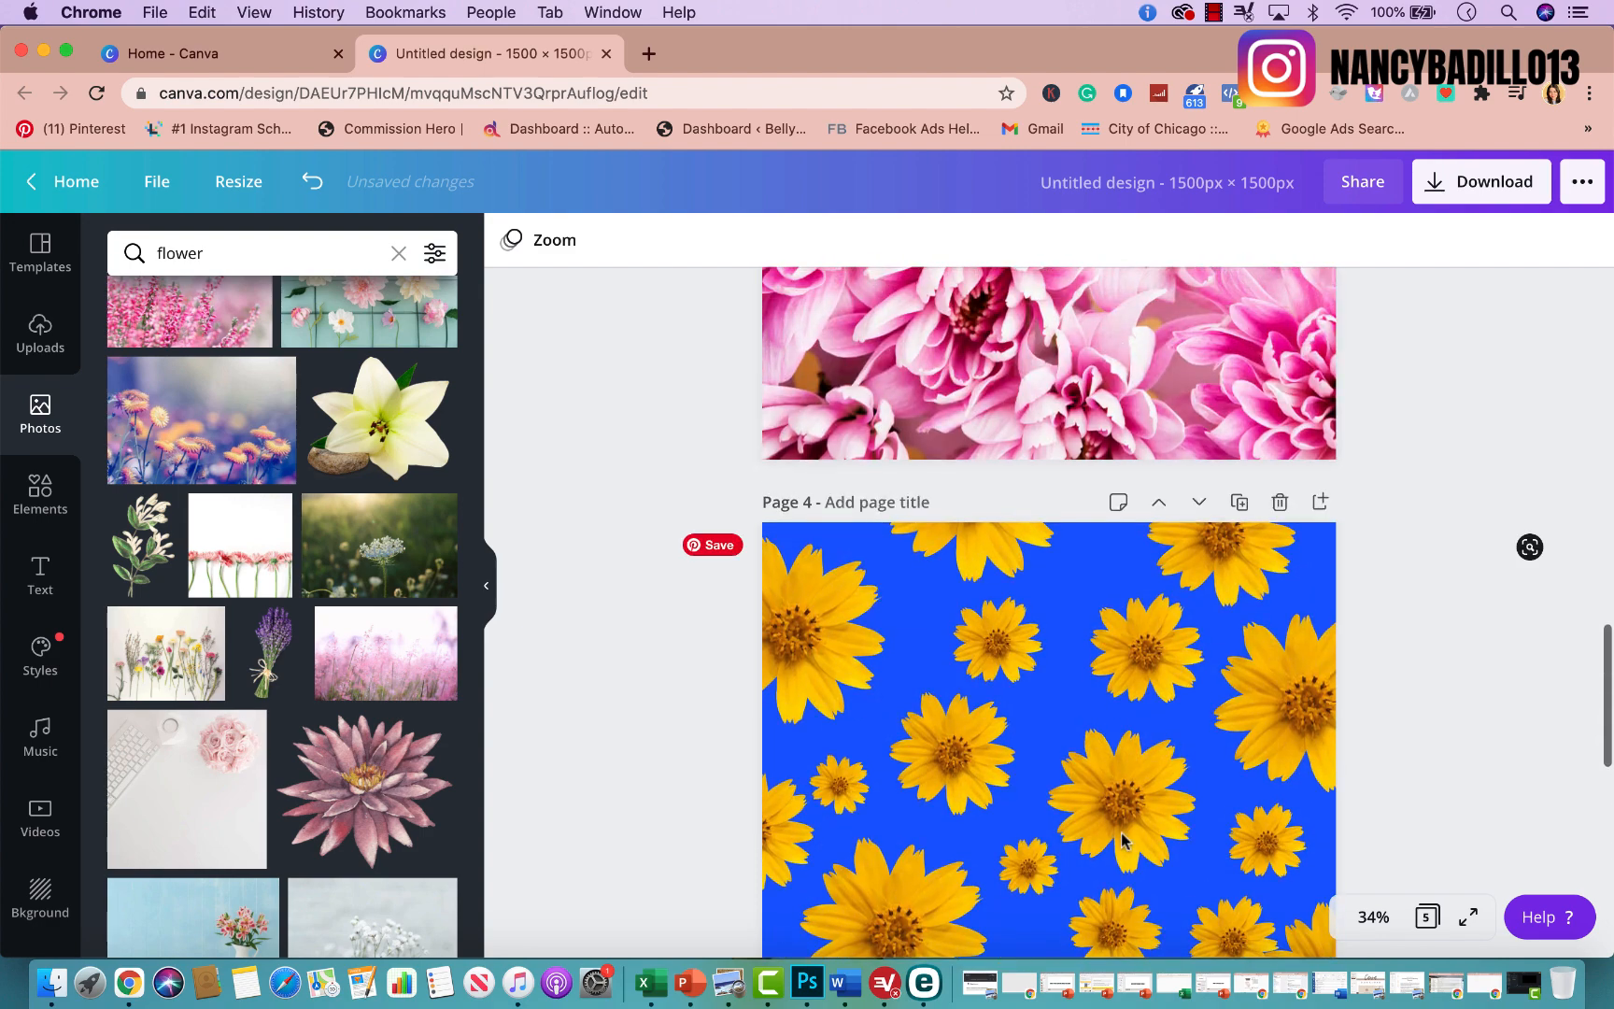
{"action": "scroll", "coordinate": [1121, 845], "scroll_direction": "down", "scroll_amount": 5}
{"action": "scroll", "coordinate": [1121, 838], "scroll_direction": "up", "scroll_amount": 1}
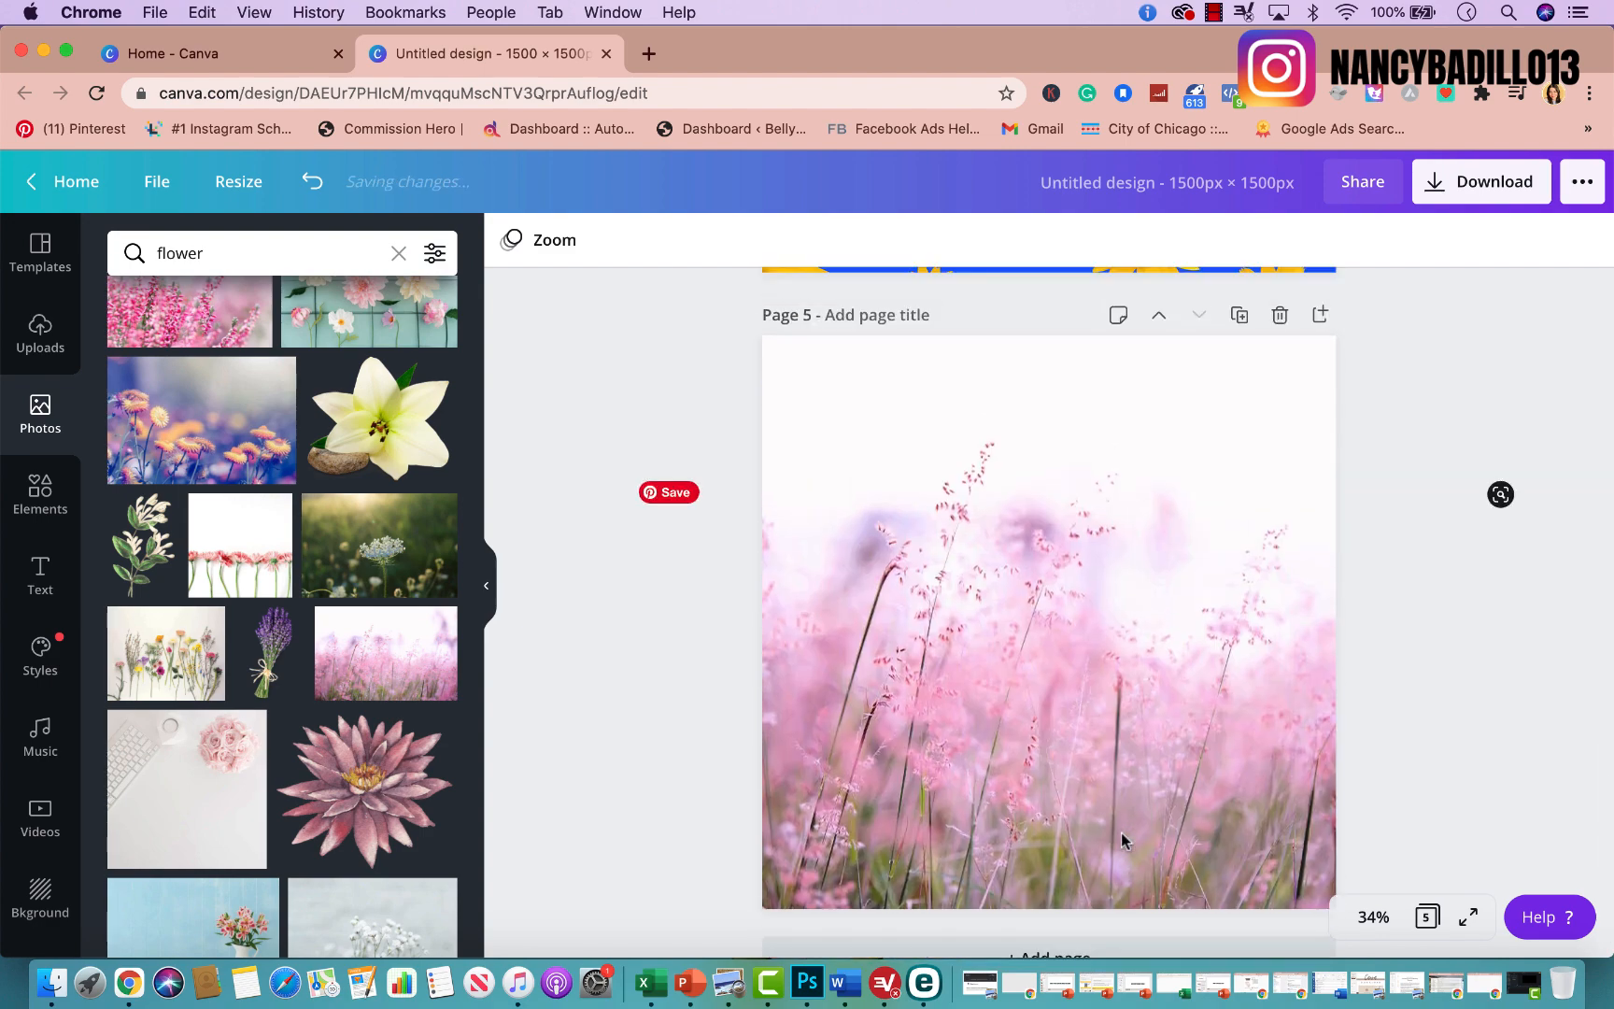
Add a sixth blank page at the end of the design and search the photos for "rainbows".
{"action": "scroll", "coordinate": [1098, 743], "scroll_direction": "down", "scroll_amount": 1}
{"action": "left_click", "coordinate": [1096, 895]}
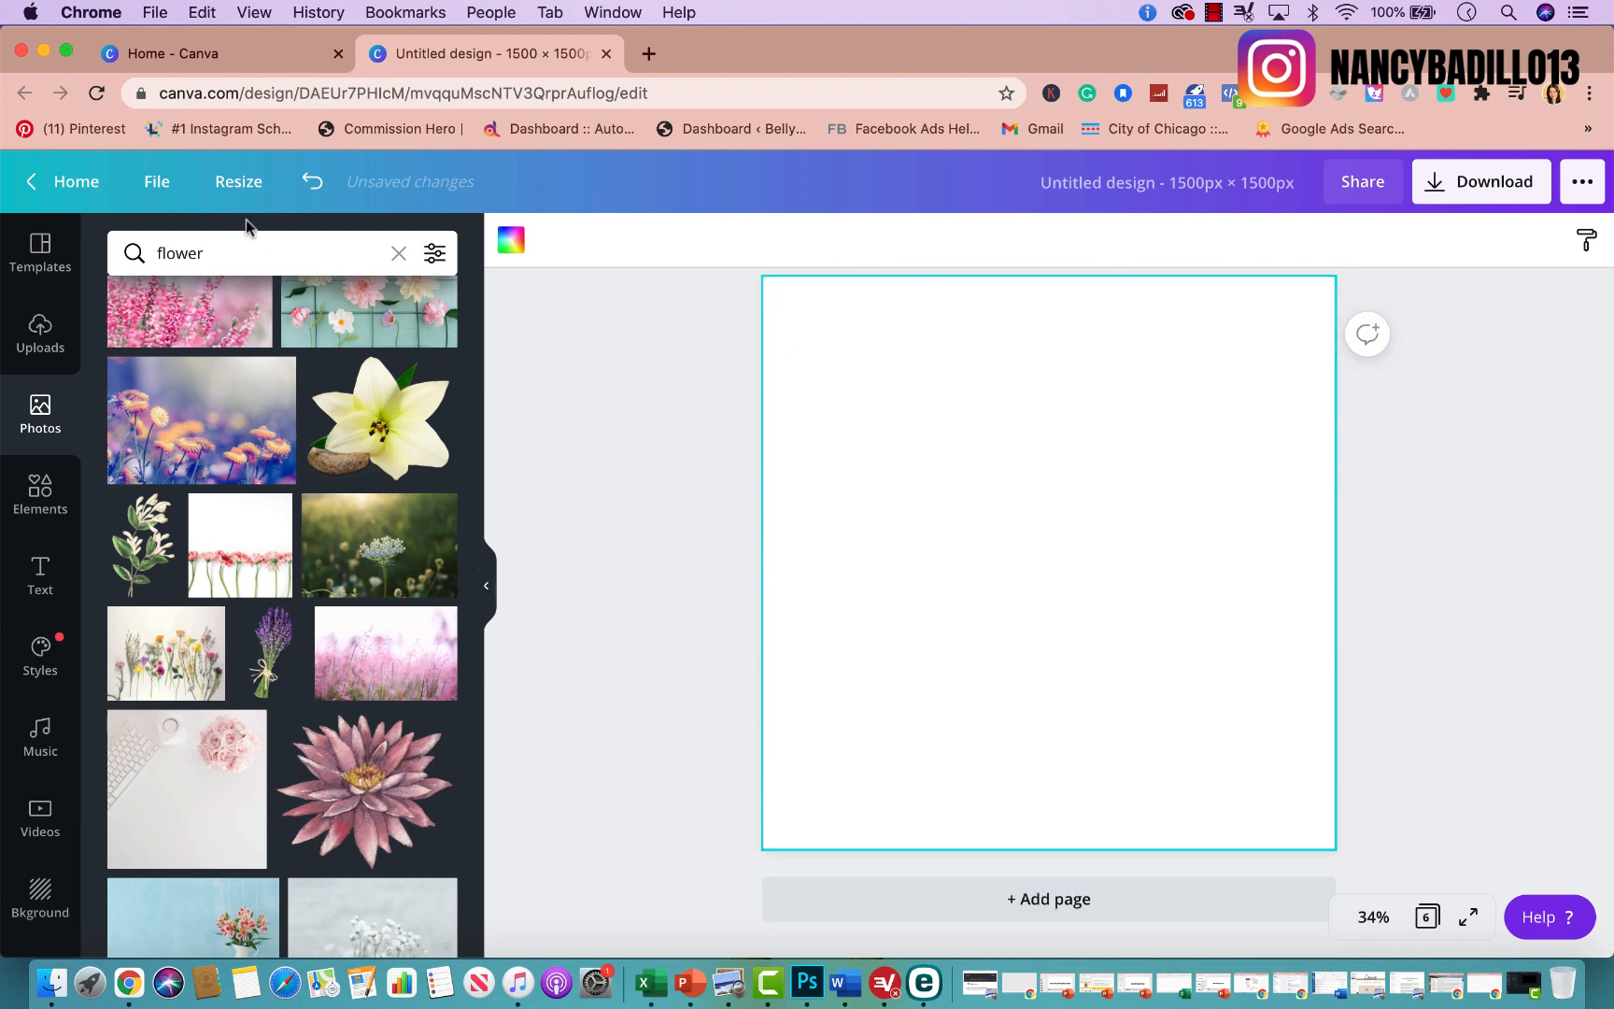
{"action": "left_click", "coordinate": [230, 252]}
{"action": "type", "text": "rainbows"}
{"action": "key", "text": "Return"}
Browse the rainbow results and add the photo of vertical rainbow-colored stripes to page 6.
{"action": "scroll", "coordinate": [258, 679], "scroll_direction": "down", "scroll_amount": 5}
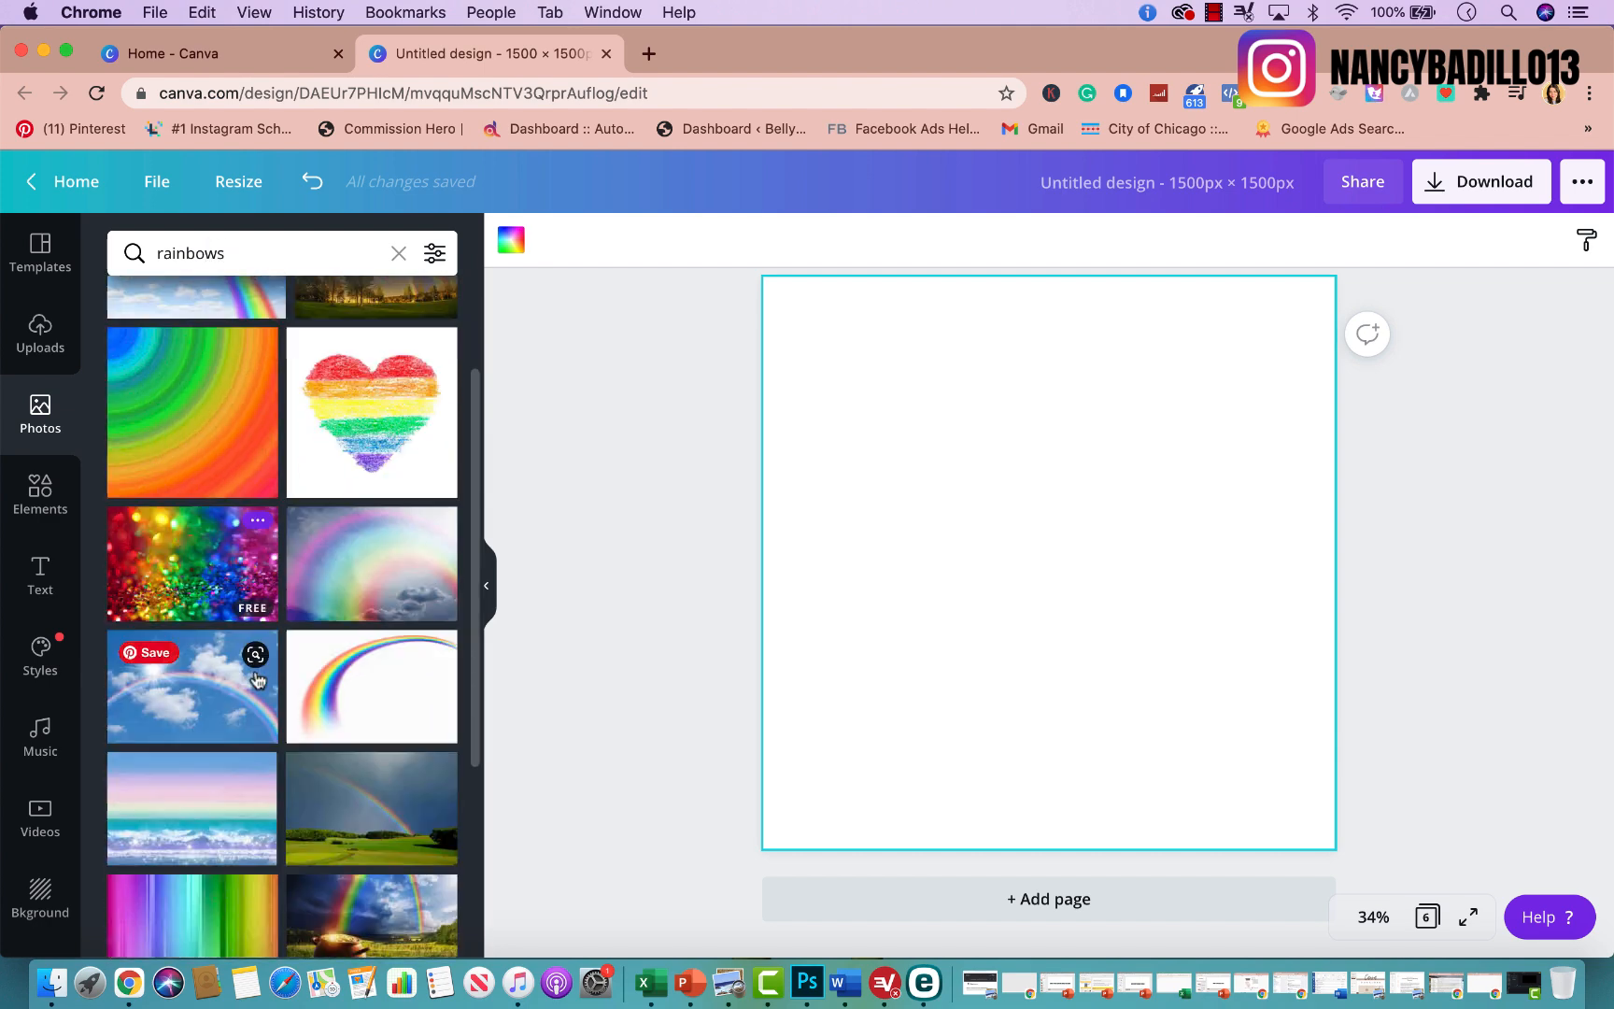
{"action": "scroll", "coordinate": [258, 679], "scroll_direction": "down", "scroll_amount": 5}
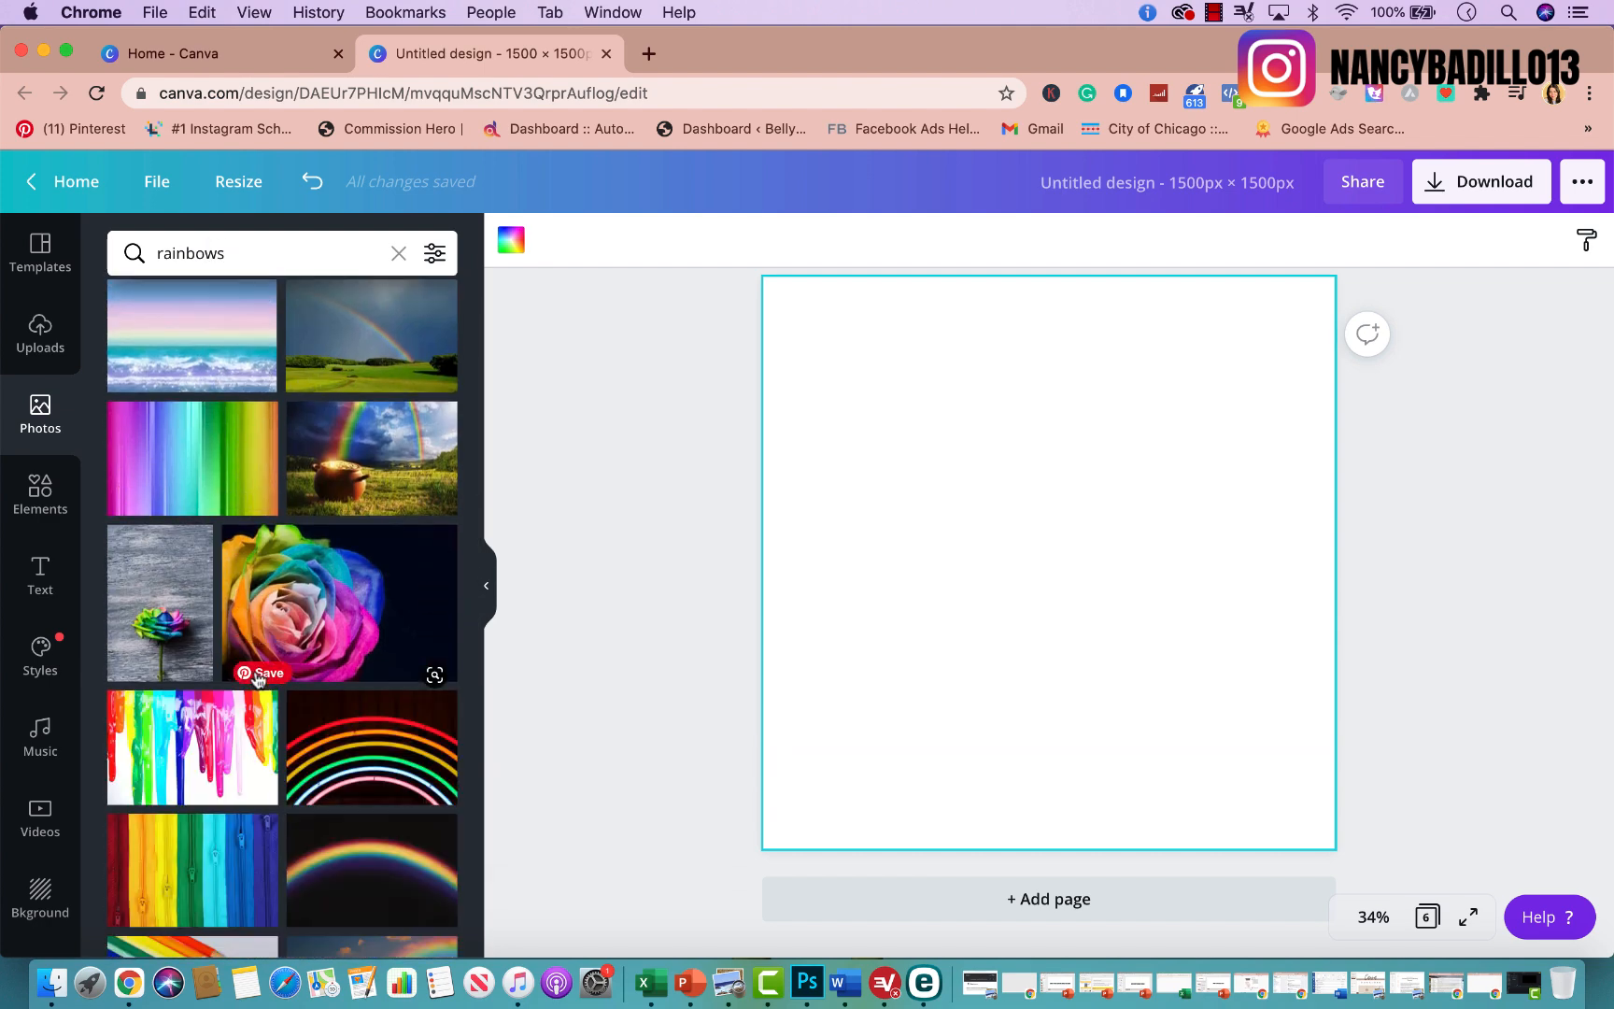
{"action": "left_click", "coordinate": [215, 437]}
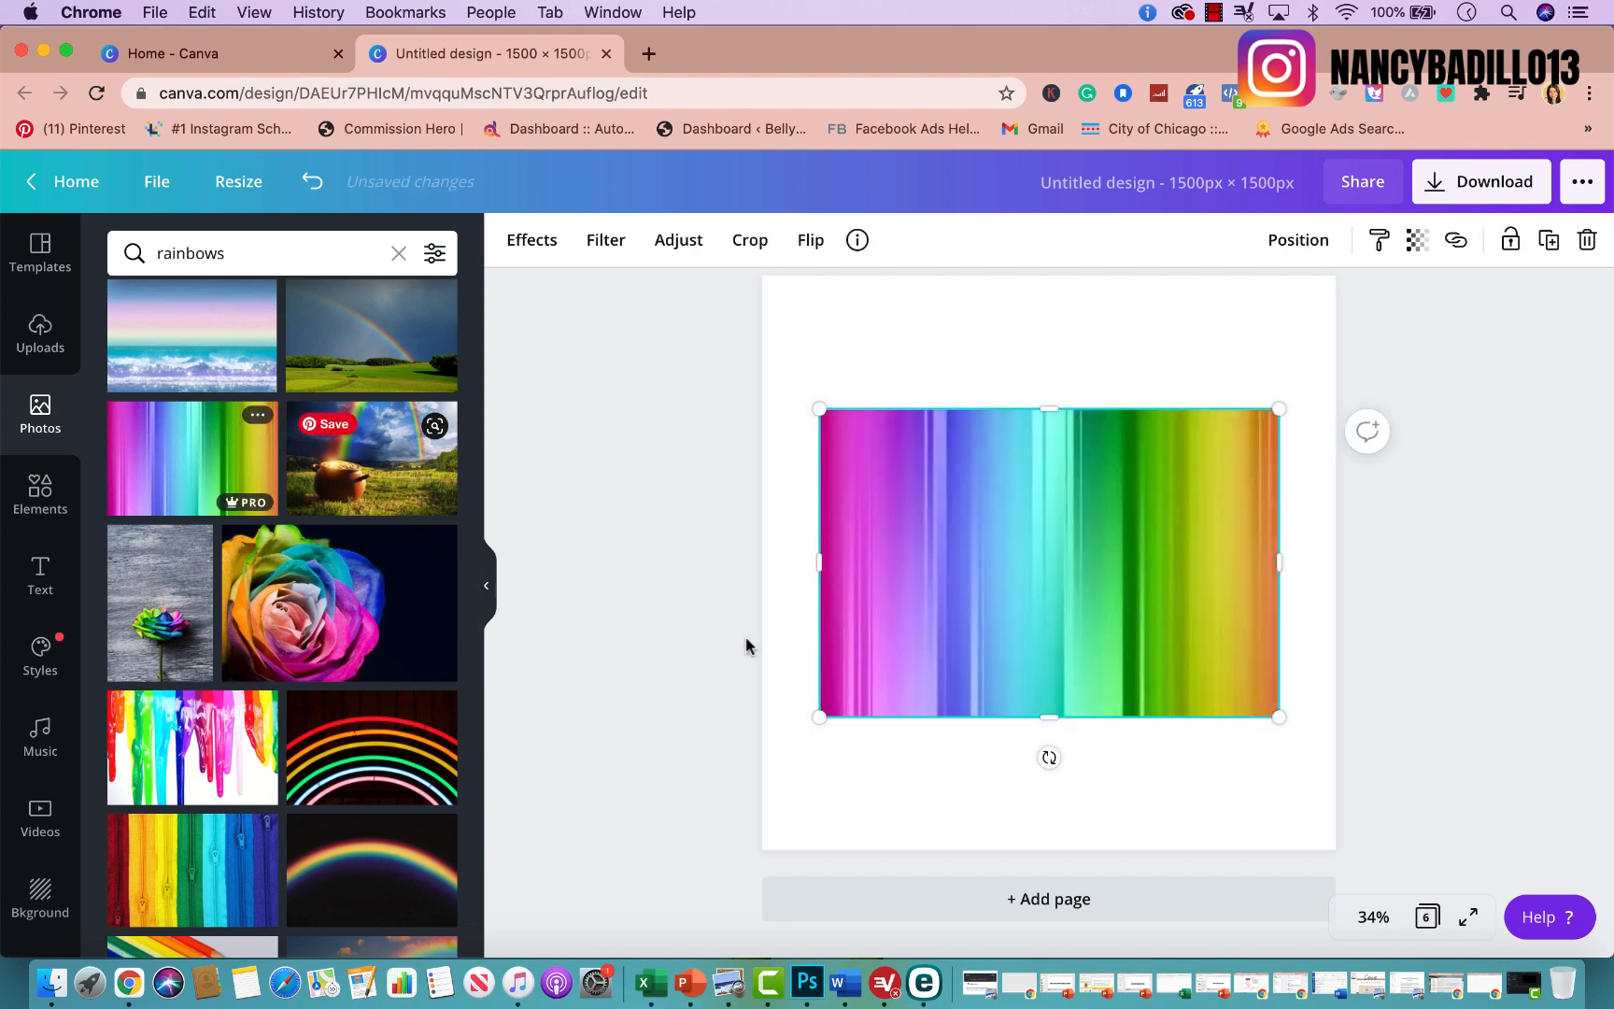
Reposition and enlarge the rainbow stripes photo so it covers all of page 6.
{"action": "left_click_drag", "start_coordinate": [1001, 628], "coordinate": [912, 493]}
{"action": "left_click_drag", "start_coordinate": [1158, 591], "coordinate": [1594, 891]}
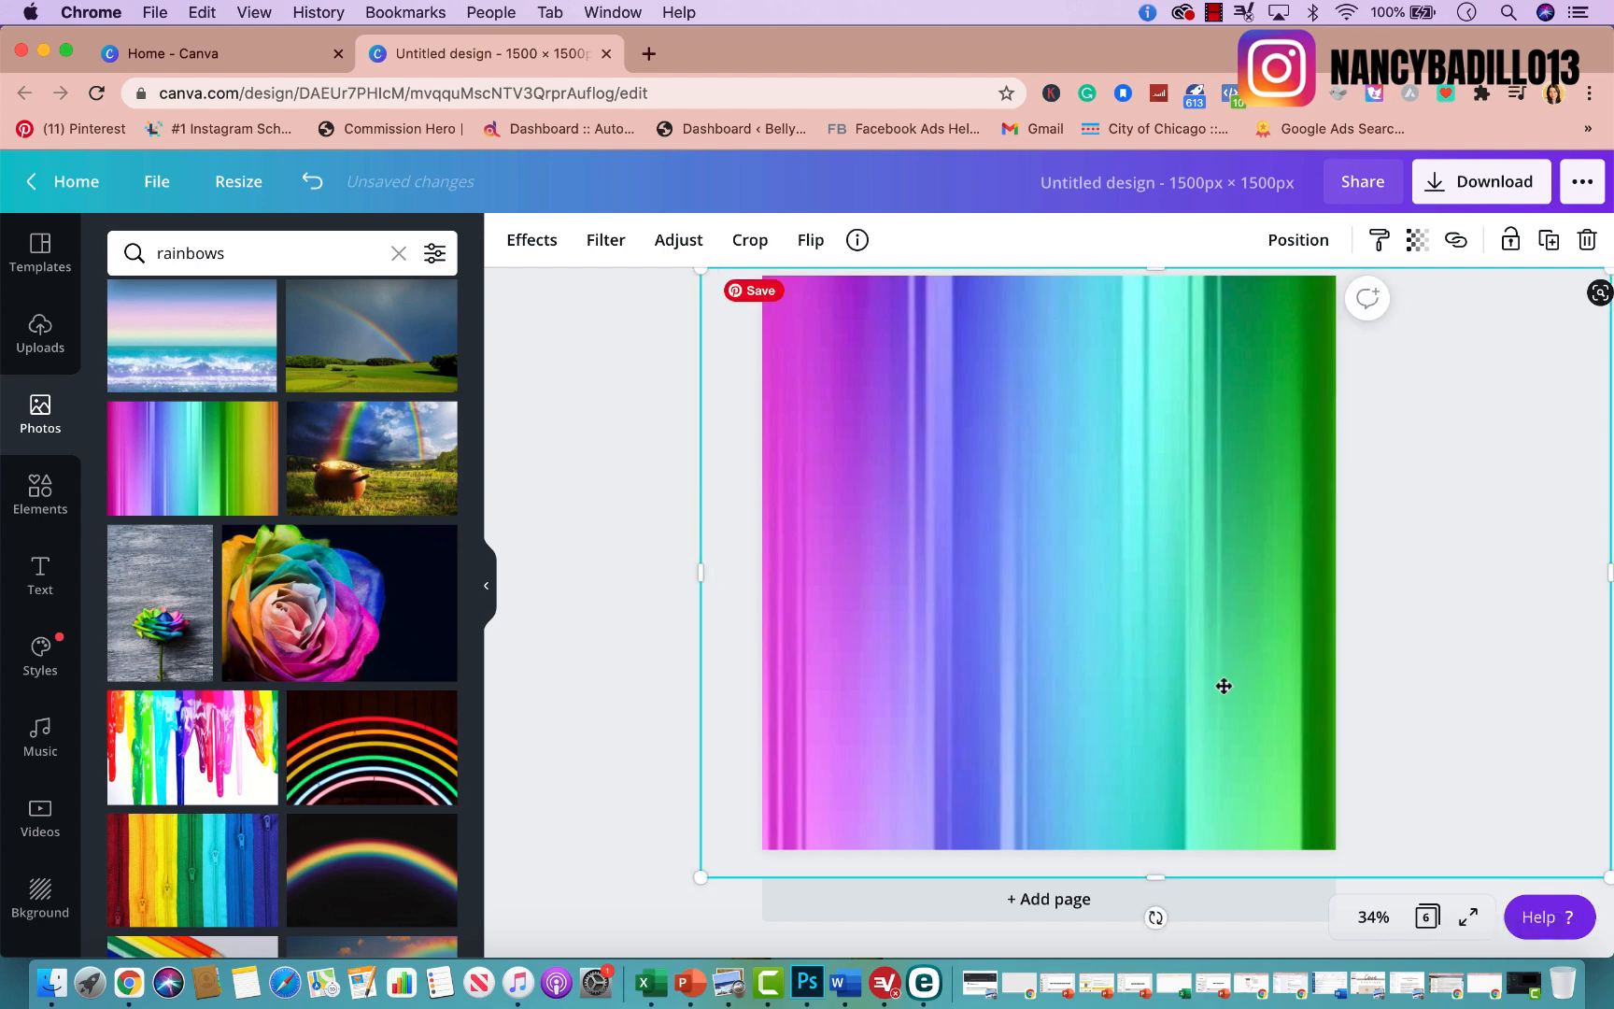
{"action": "left_click", "coordinate": [1506, 587]}
{"action": "scroll", "coordinate": [1466, 588], "scroll_direction": "up", "scroll_amount": 3}
{"action": "scroll", "coordinate": [1468, 586], "scroll_direction": "down", "scroll_amount": 3}
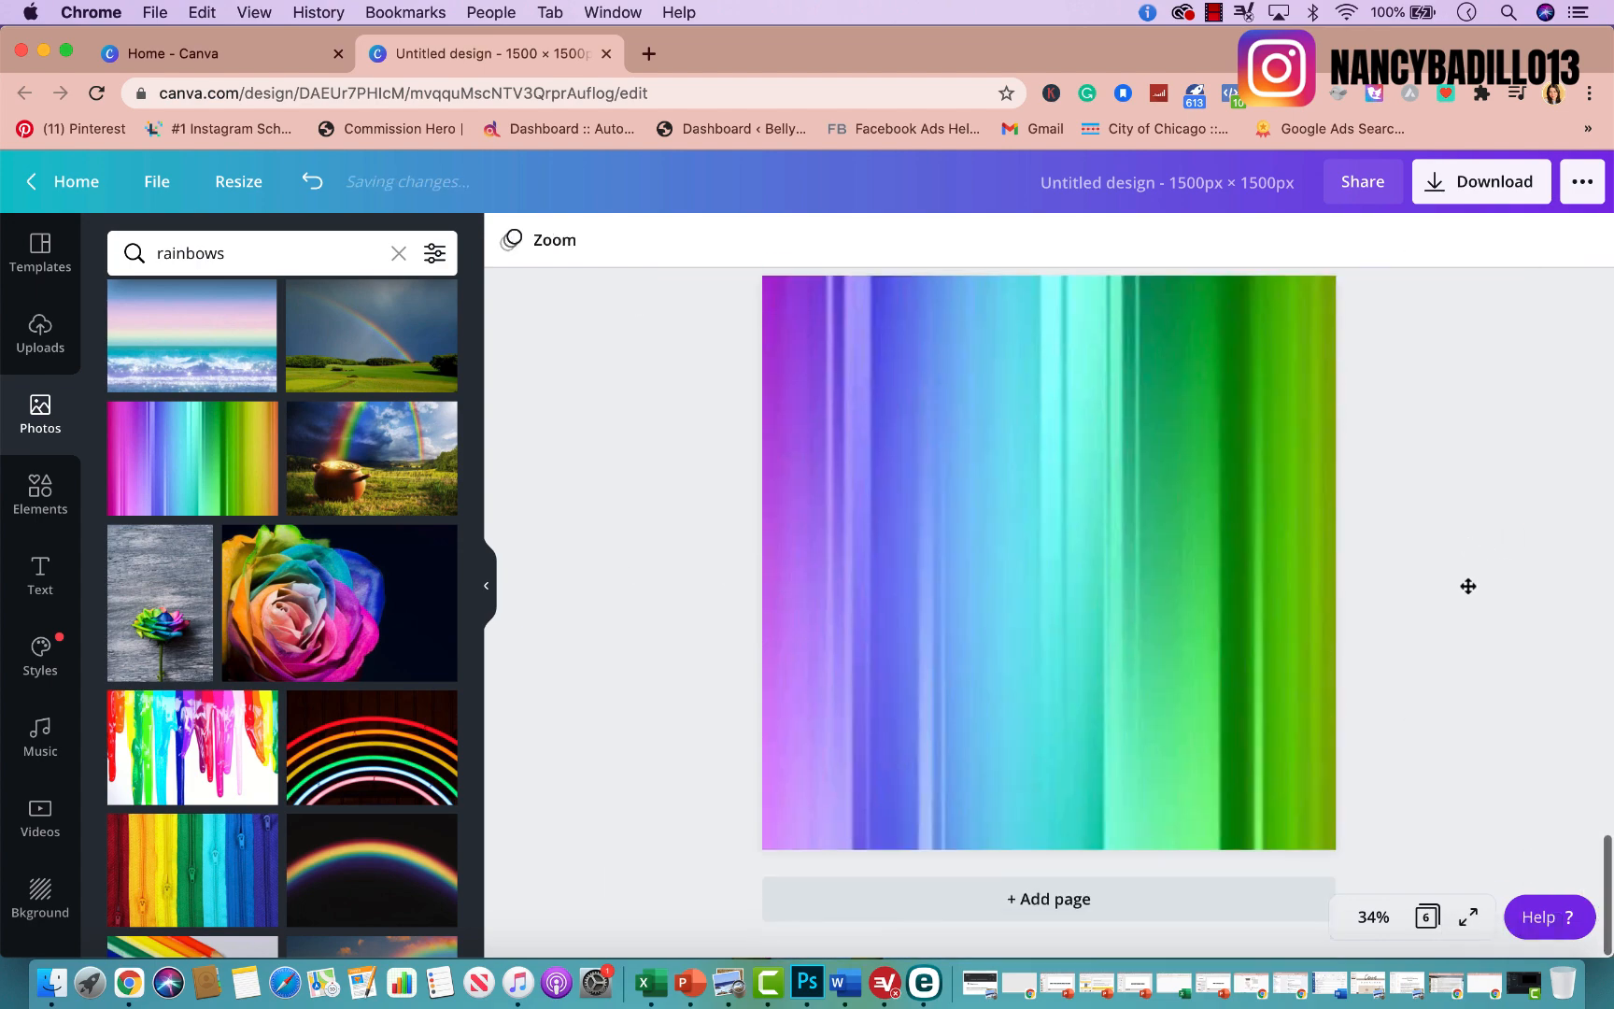
Add a seventh blank page and look through the rainbow photo results for another background.
{"action": "left_click", "coordinate": [1120, 908]}
{"action": "scroll", "coordinate": [404, 692], "scroll_direction": "down", "scroll_amount": 3}
{"action": "scroll", "coordinate": [404, 693], "scroll_direction": "down", "scroll_amount": 3}
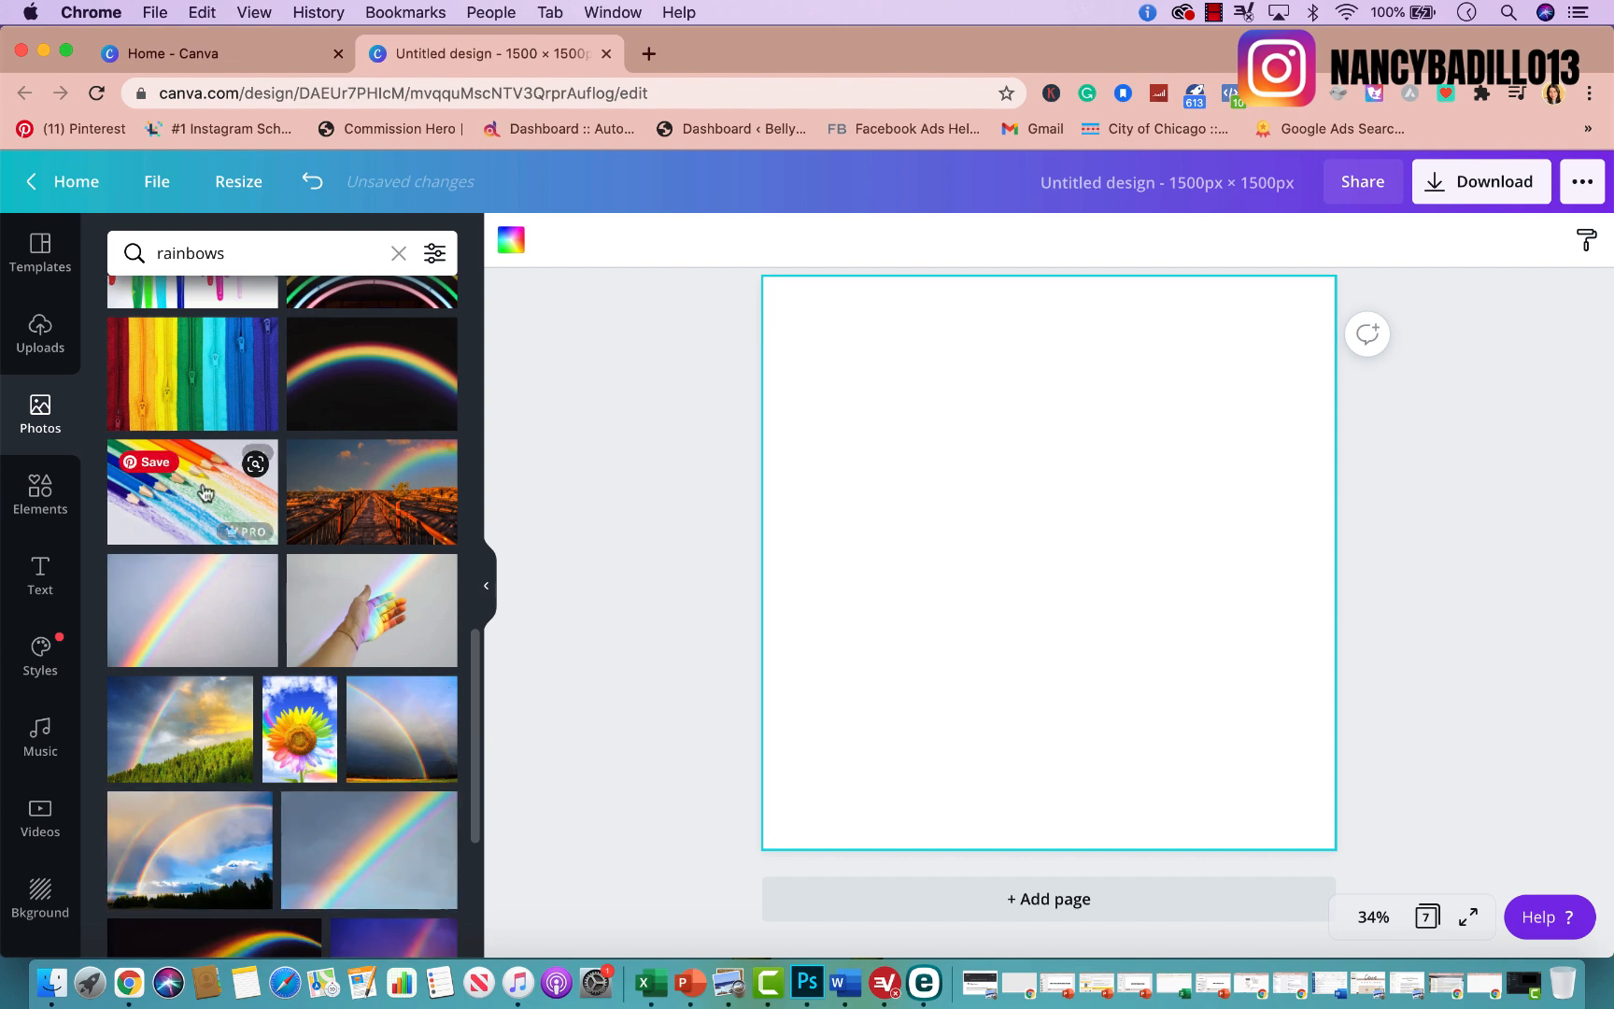
{"action": "scroll", "coordinate": [215, 561], "scroll_direction": "down", "scroll_amount": 10}
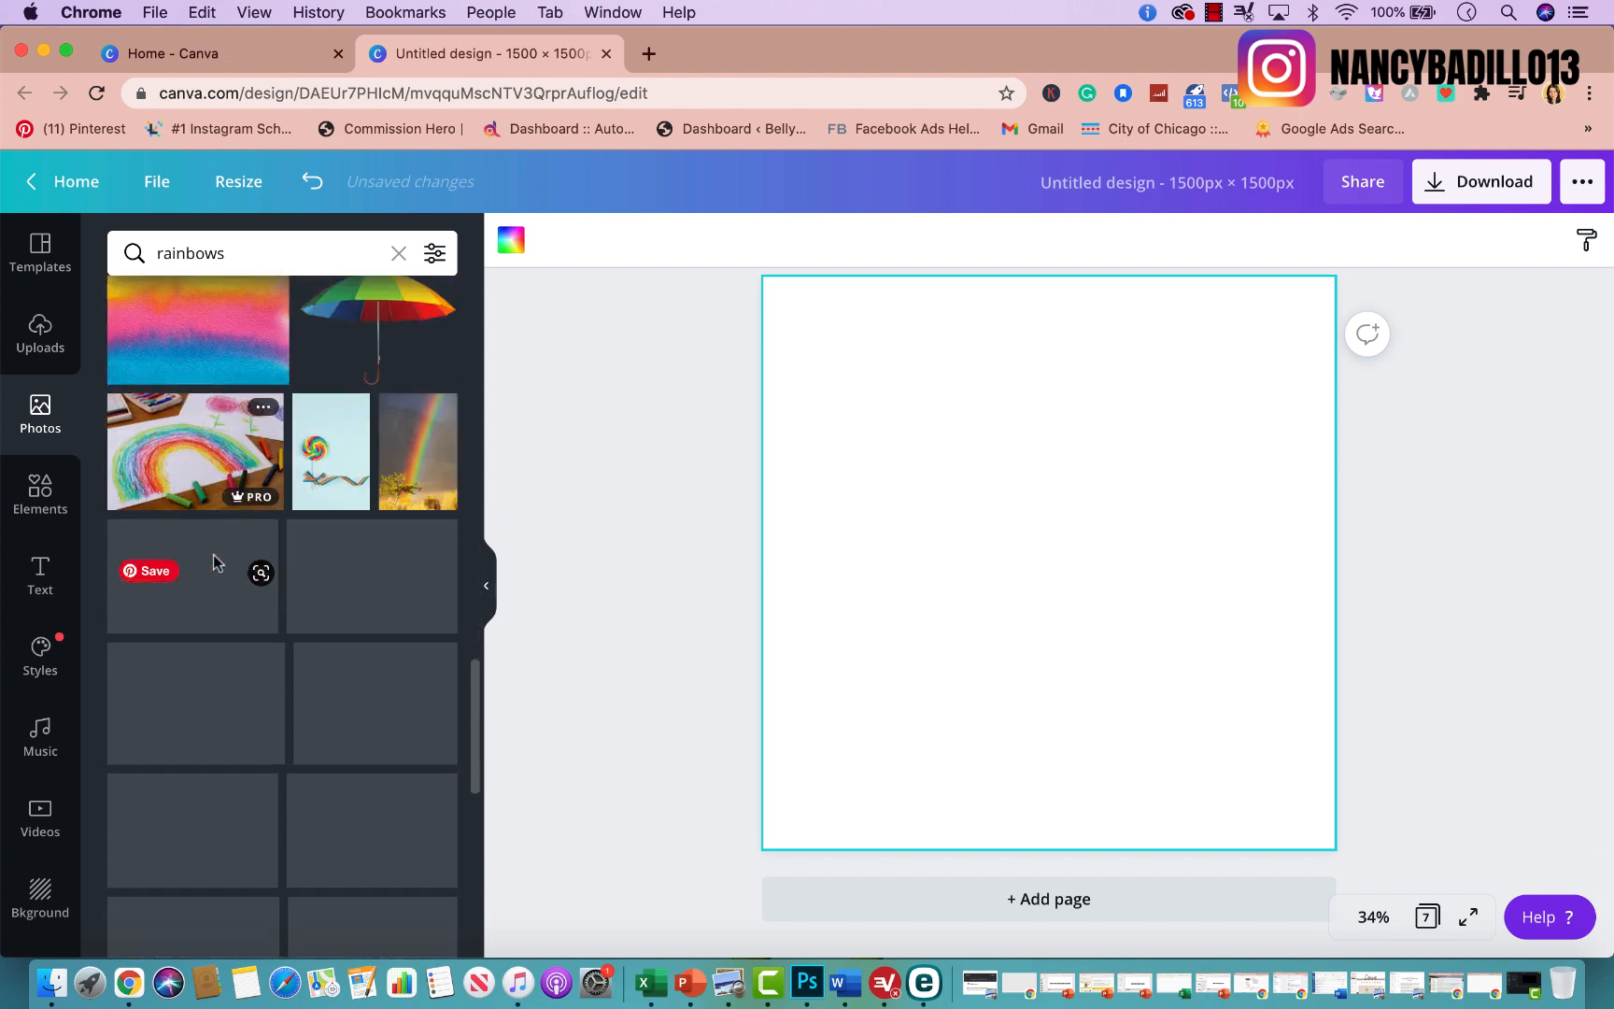
{"action": "scroll", "coordinate": [223, 562], "scroll_direction": "down", "scroll_amount": 1}
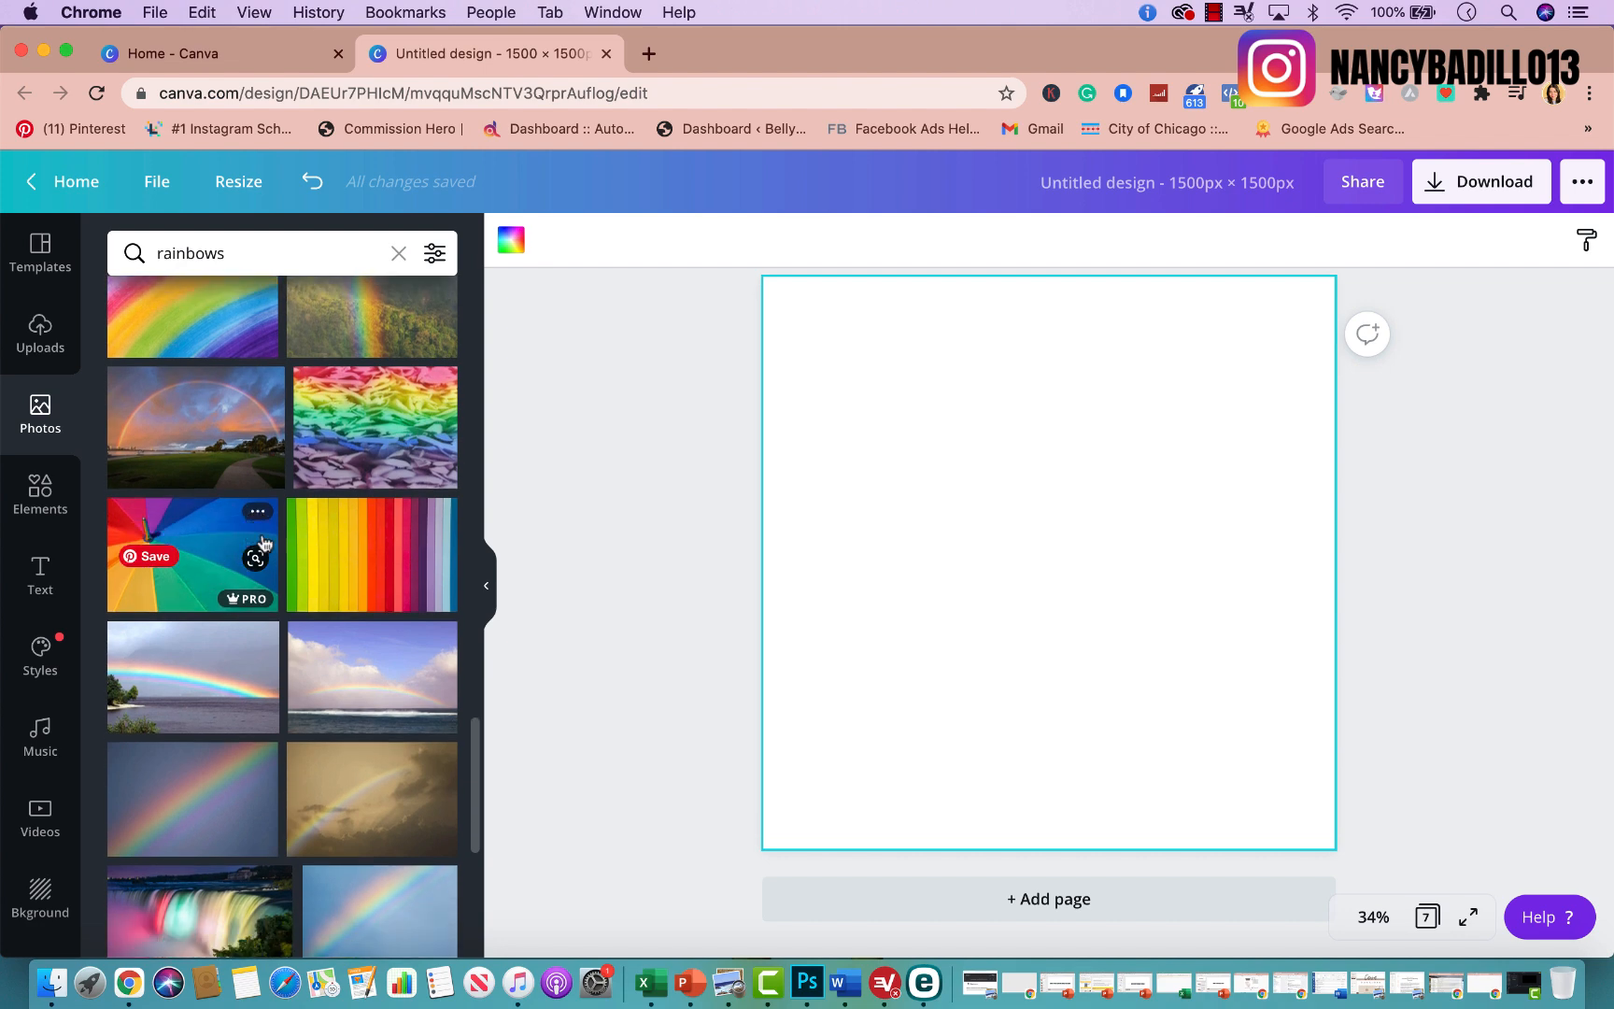
{"action": "scroll", "coordinate": [191, 535], "scroll_direction": "up", "scroll_amount": 3}
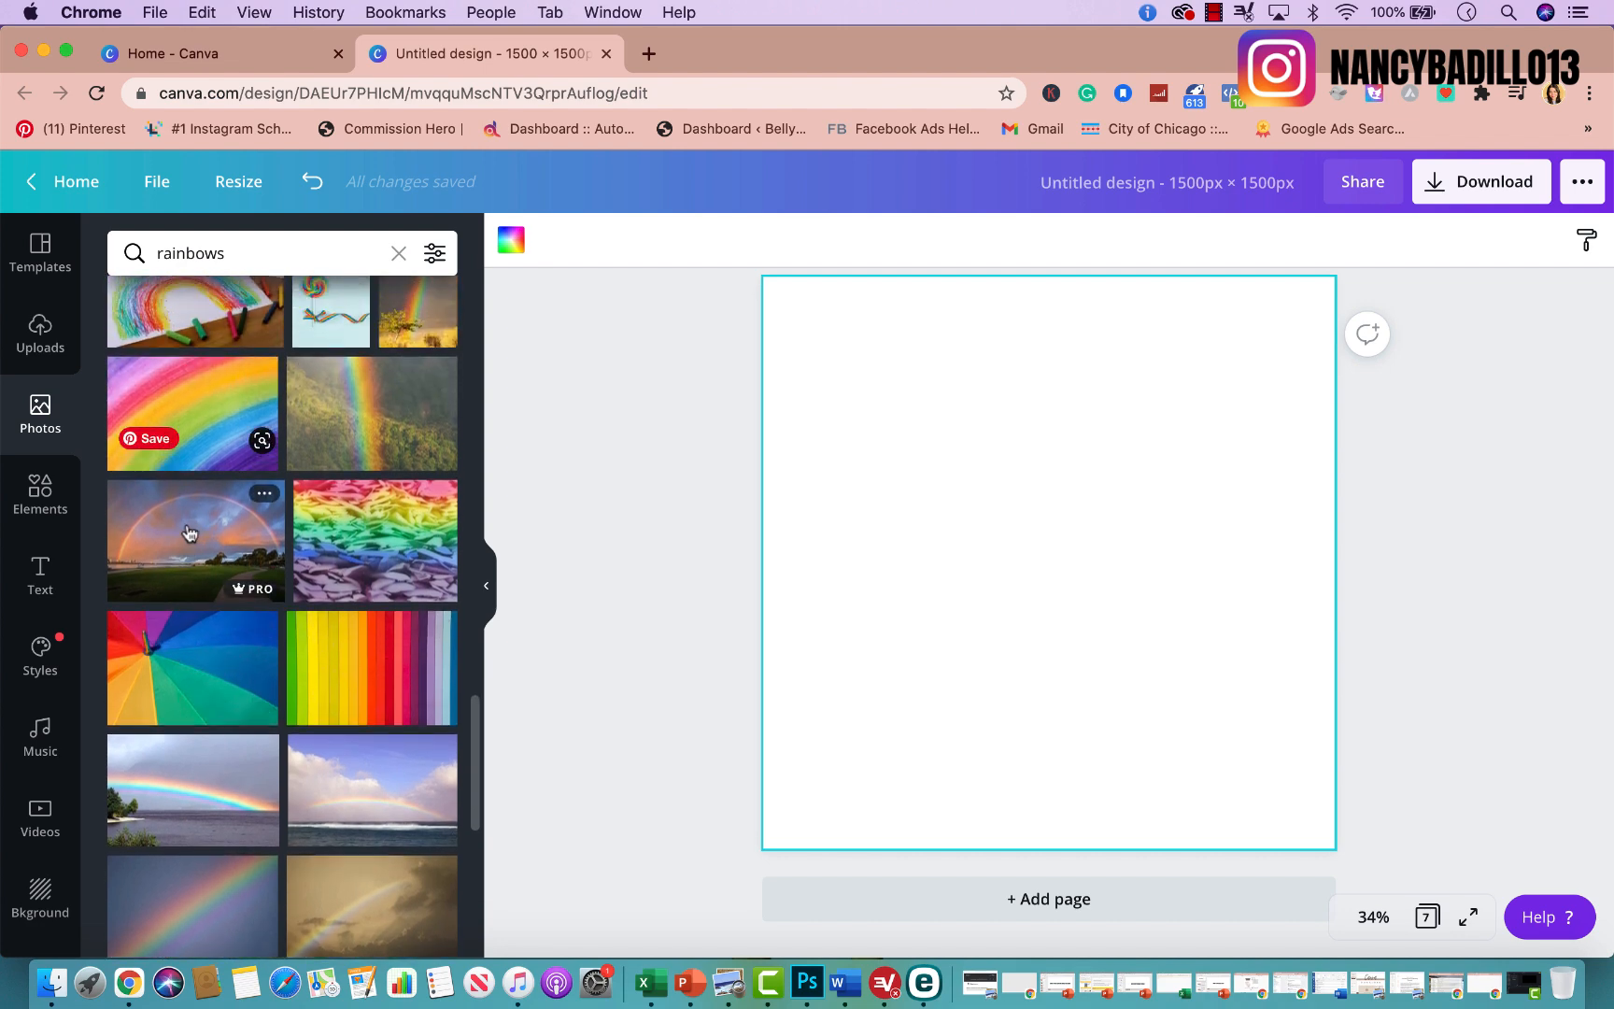
{"action": "scroll", "coordinate": [181, 550], "scroll_direction": "down", "scroll_amount": 6}
{"action": "scroll", "coordinate": [180, 710], "scroll_direction": "down", "scroll_amount": 1}
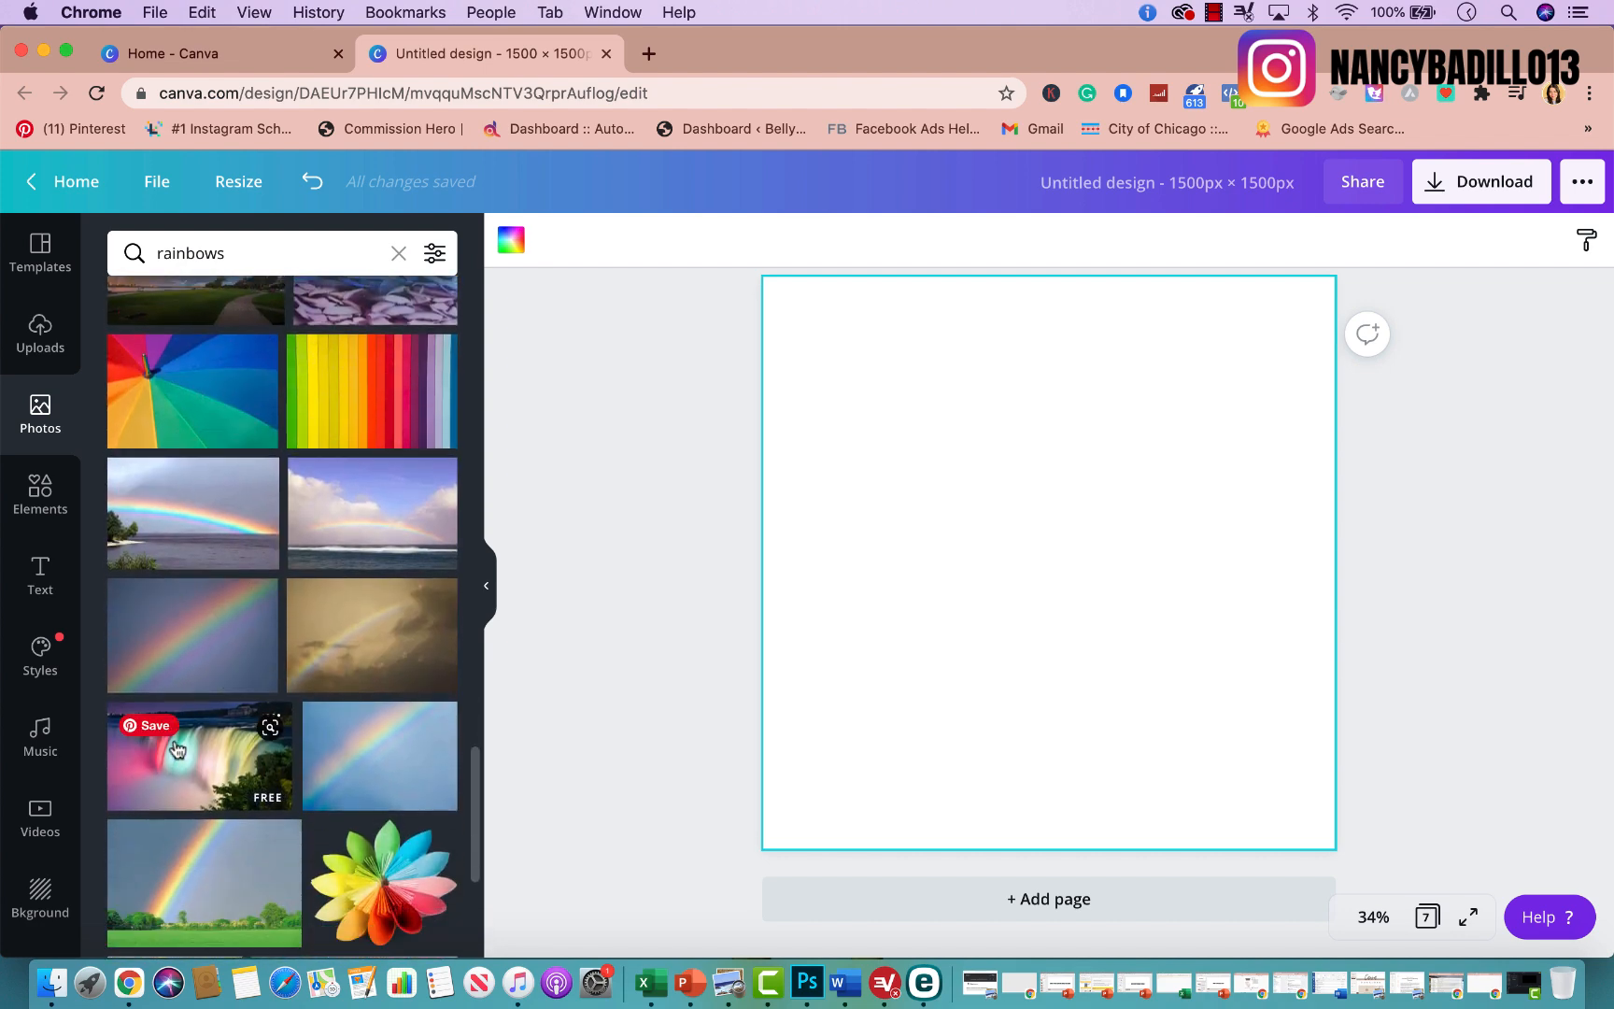
Try the free photo of the colorfully lit waterfall as the background of page 7.
{"action": "left_click", "coordinate": [178, 747]}
{"action": "left_click_drag", "start_coordinate": [1051, 574], "coordinate": [983, 422]}
Browse further rainbow results and add the free photo of a sunflower beside diagonal rainbow chalk stripes to page 7.
{"action": "scroll", "coordinate": [228, 500], "scroll_direction": "down", "scroll_amount": 20}
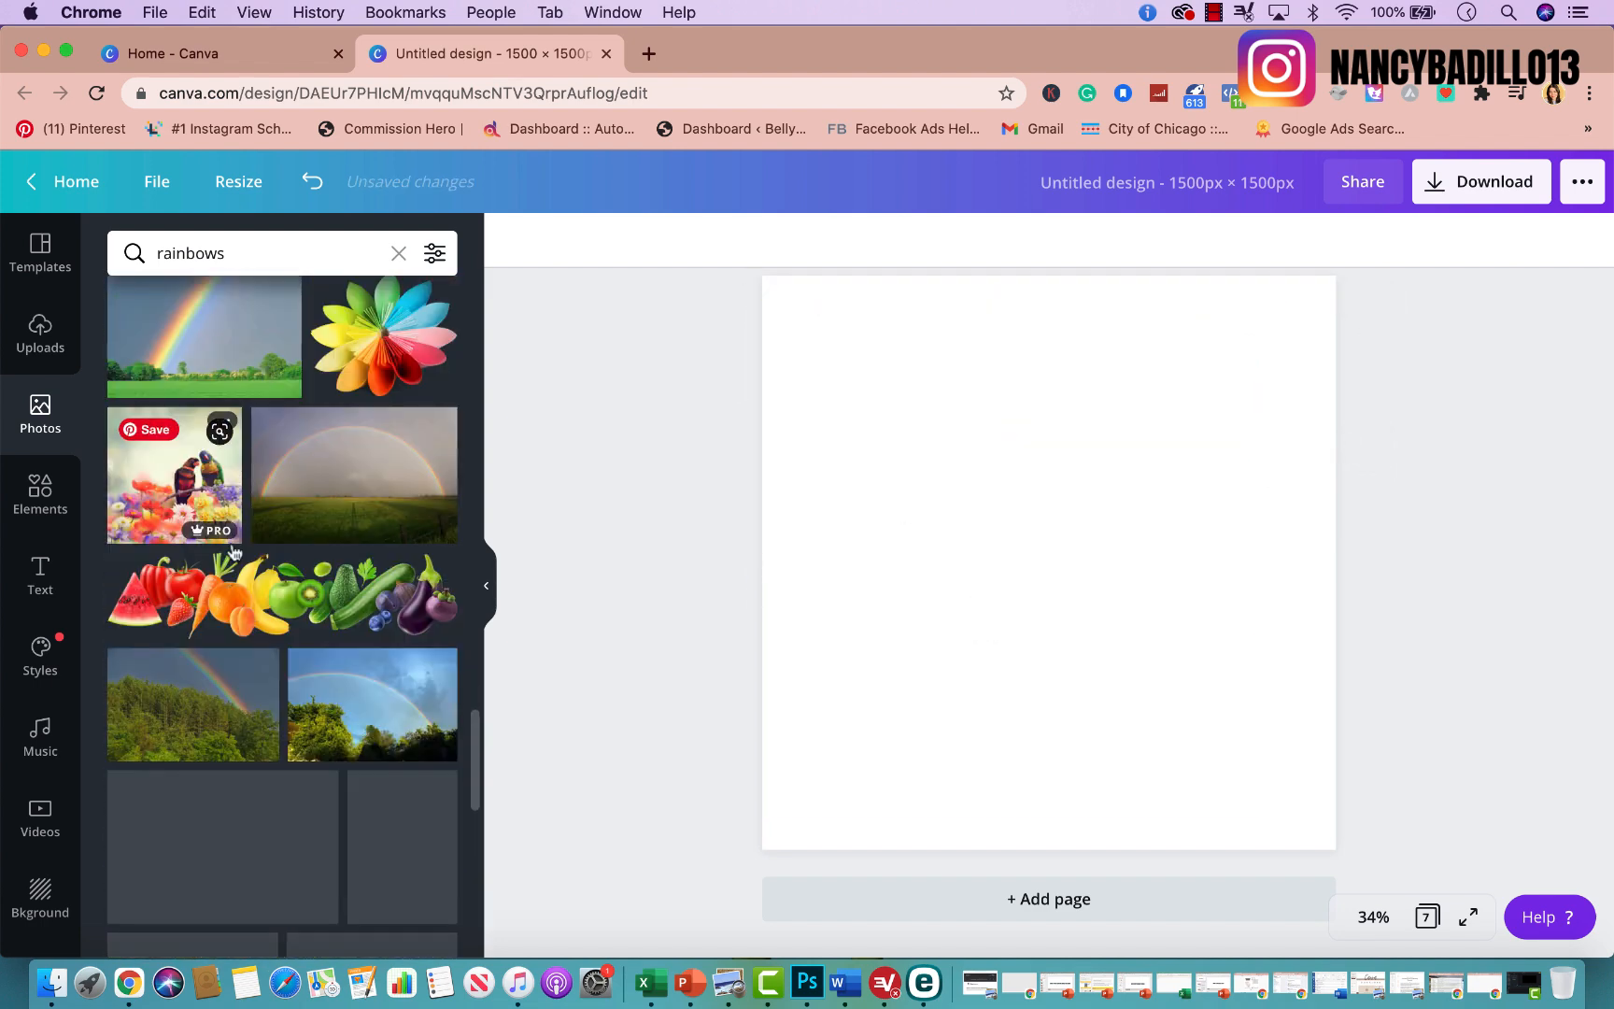
{"action": "scroll", "coordinate": [233, 566], "scroll_direction": "down", "scroll_amount": 15}
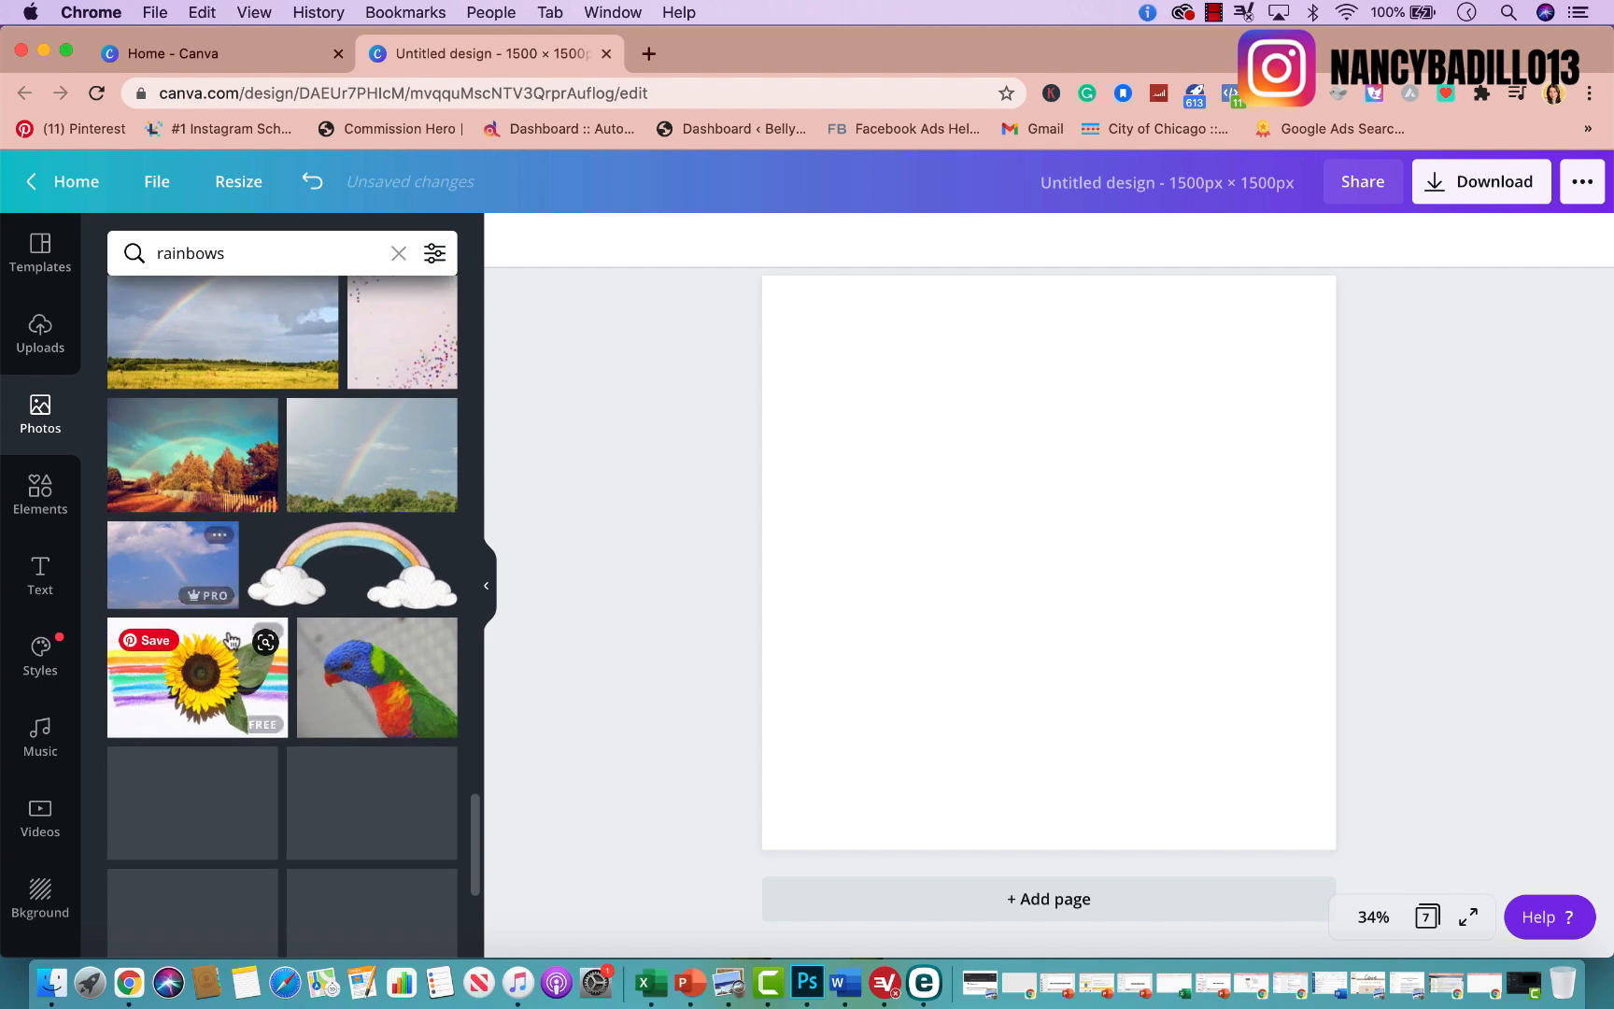
{"action": "scroll", "coordinate": [231, 638], "scroll_direction": "down", "scroll_amount": 5}
{"action": "left_click", "coordinate": [196, 580]}
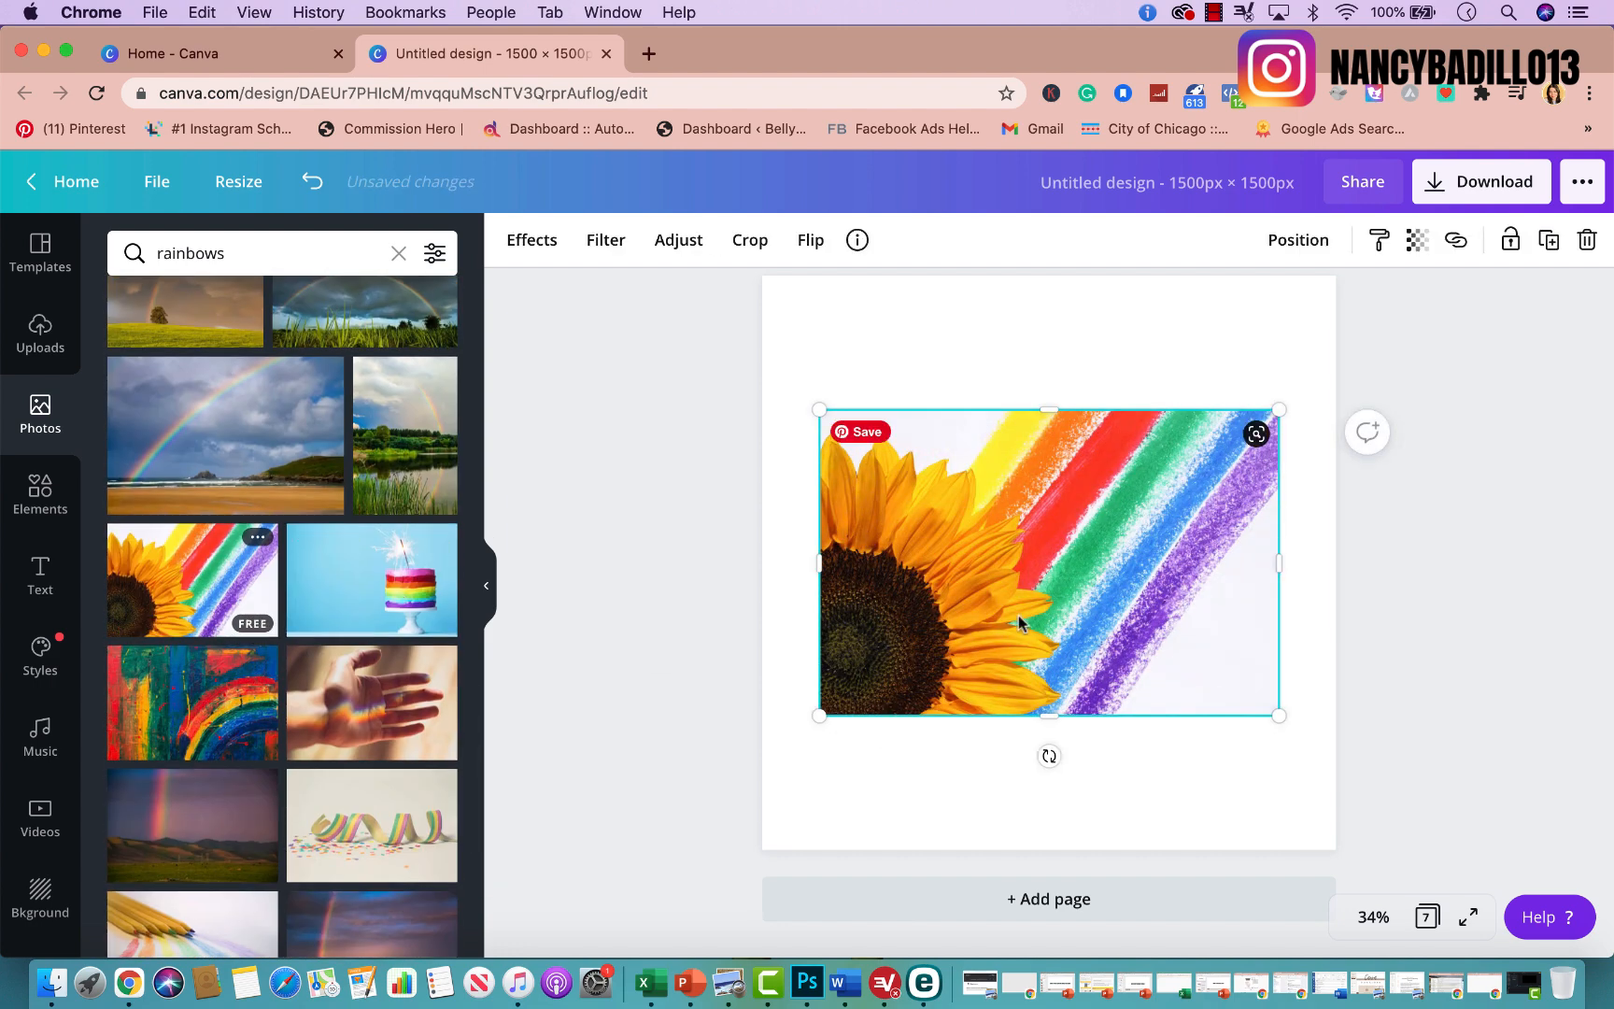
Reposition and enlarge the sunflower and rainbow photo so it covers all of page 7.
{"action": "left_click_drag", "start_coordinate": [1070, 600], "coordinate": [956, 766]}
{"action": "left_click_drag", "start_coordinate": [1165, 579], "coordinate": [1574, 165]}
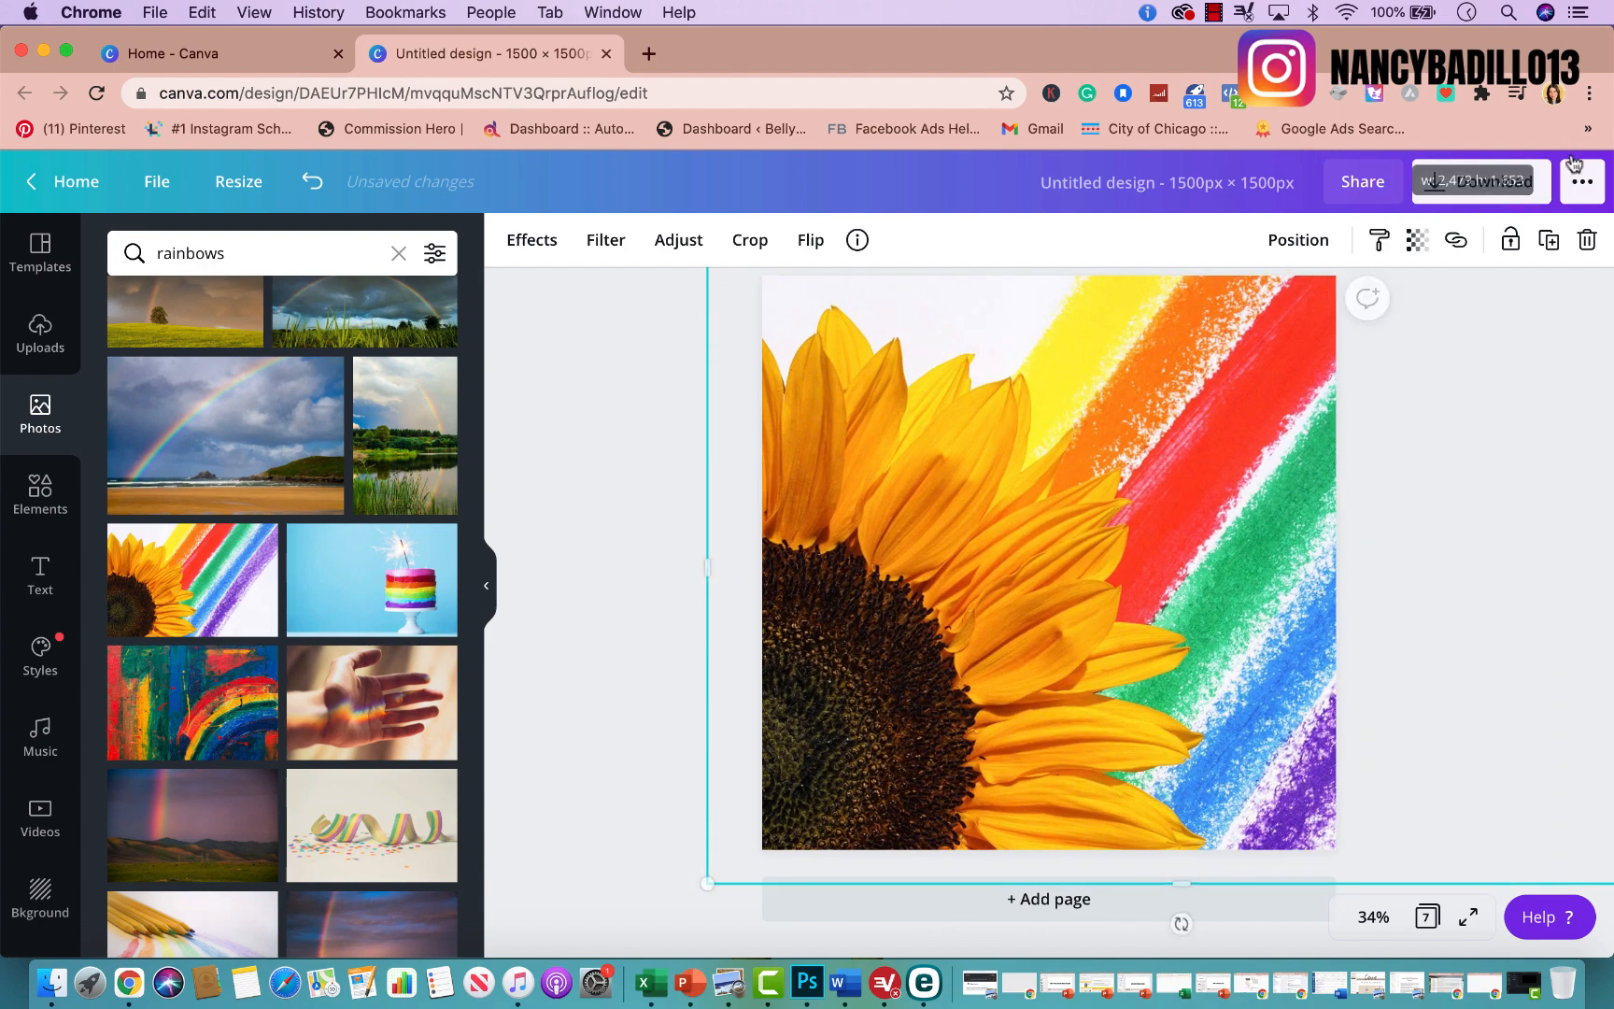
{"action": "left_click", "coordinate": [604, 386]}
{"action": "scroll", "coordinate": [602, 462], "scroll_direction": "up", "scroll_amount": 2}
{"action": "scroll", "coordinate": [603, 464], "scroll_direction": "down", "scroll_amount": 2}
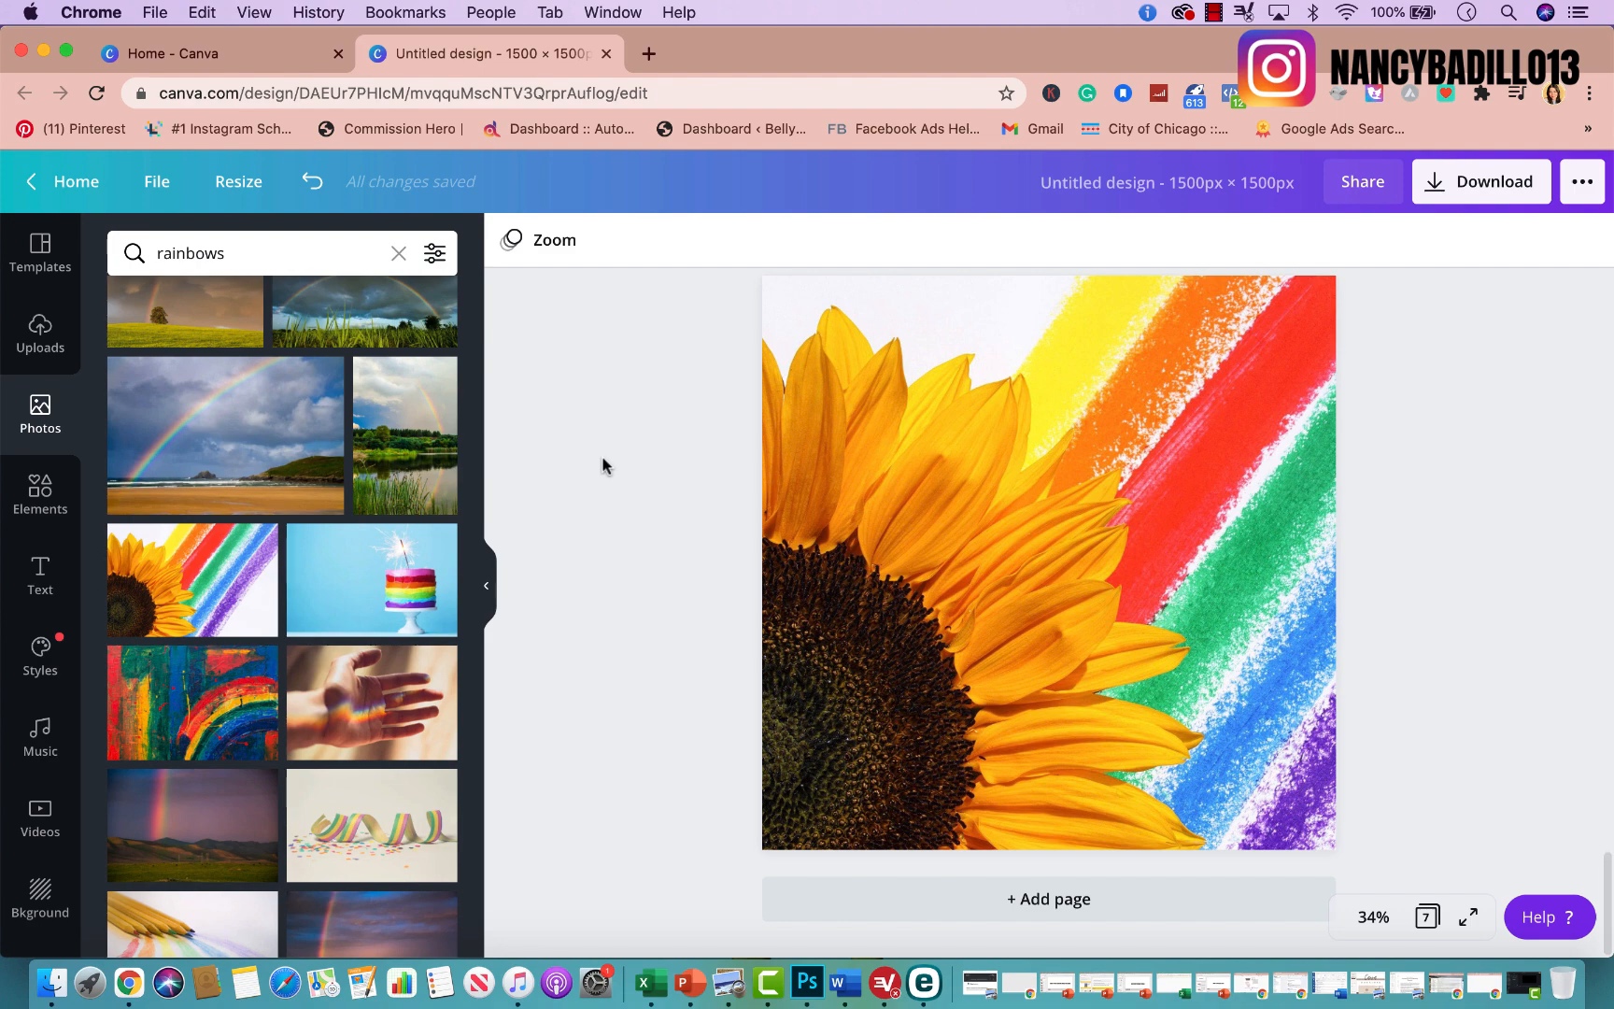
Add an eighth blank page at the end of the design and search the photos for "watercolor".
{"action": "left_click", "coordinate": [1143, 905]}
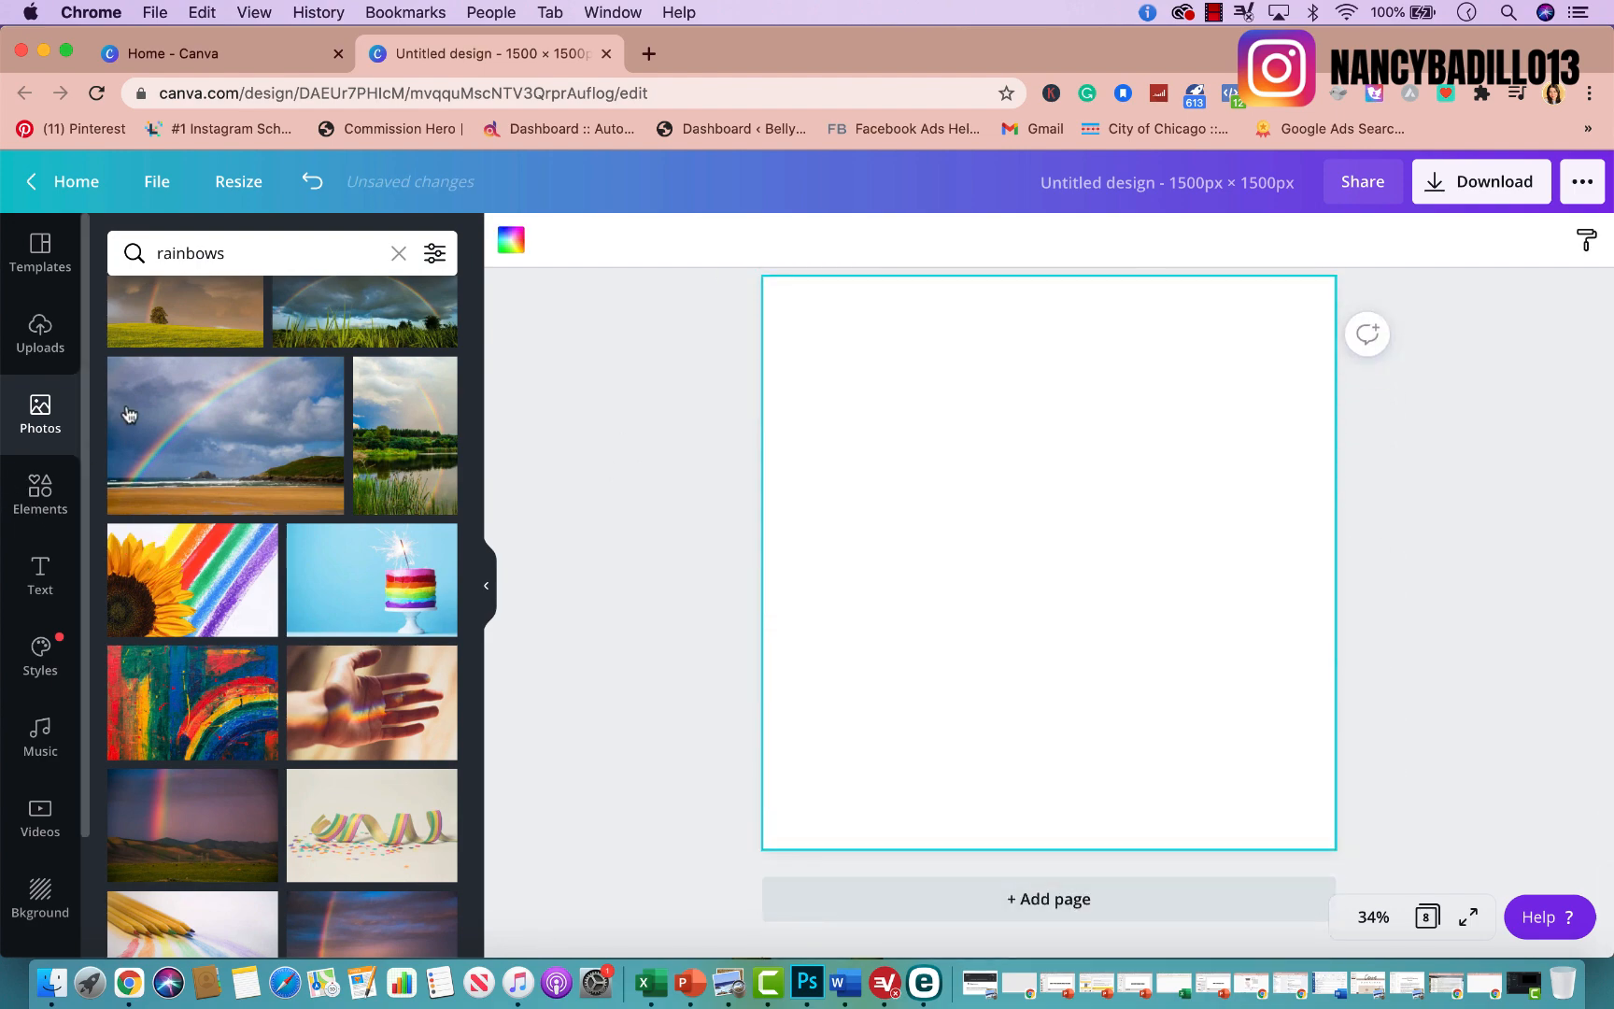
{"action": "left_click", "coordinate": [266, 256]}
{"action": "type", "text": "wate"}
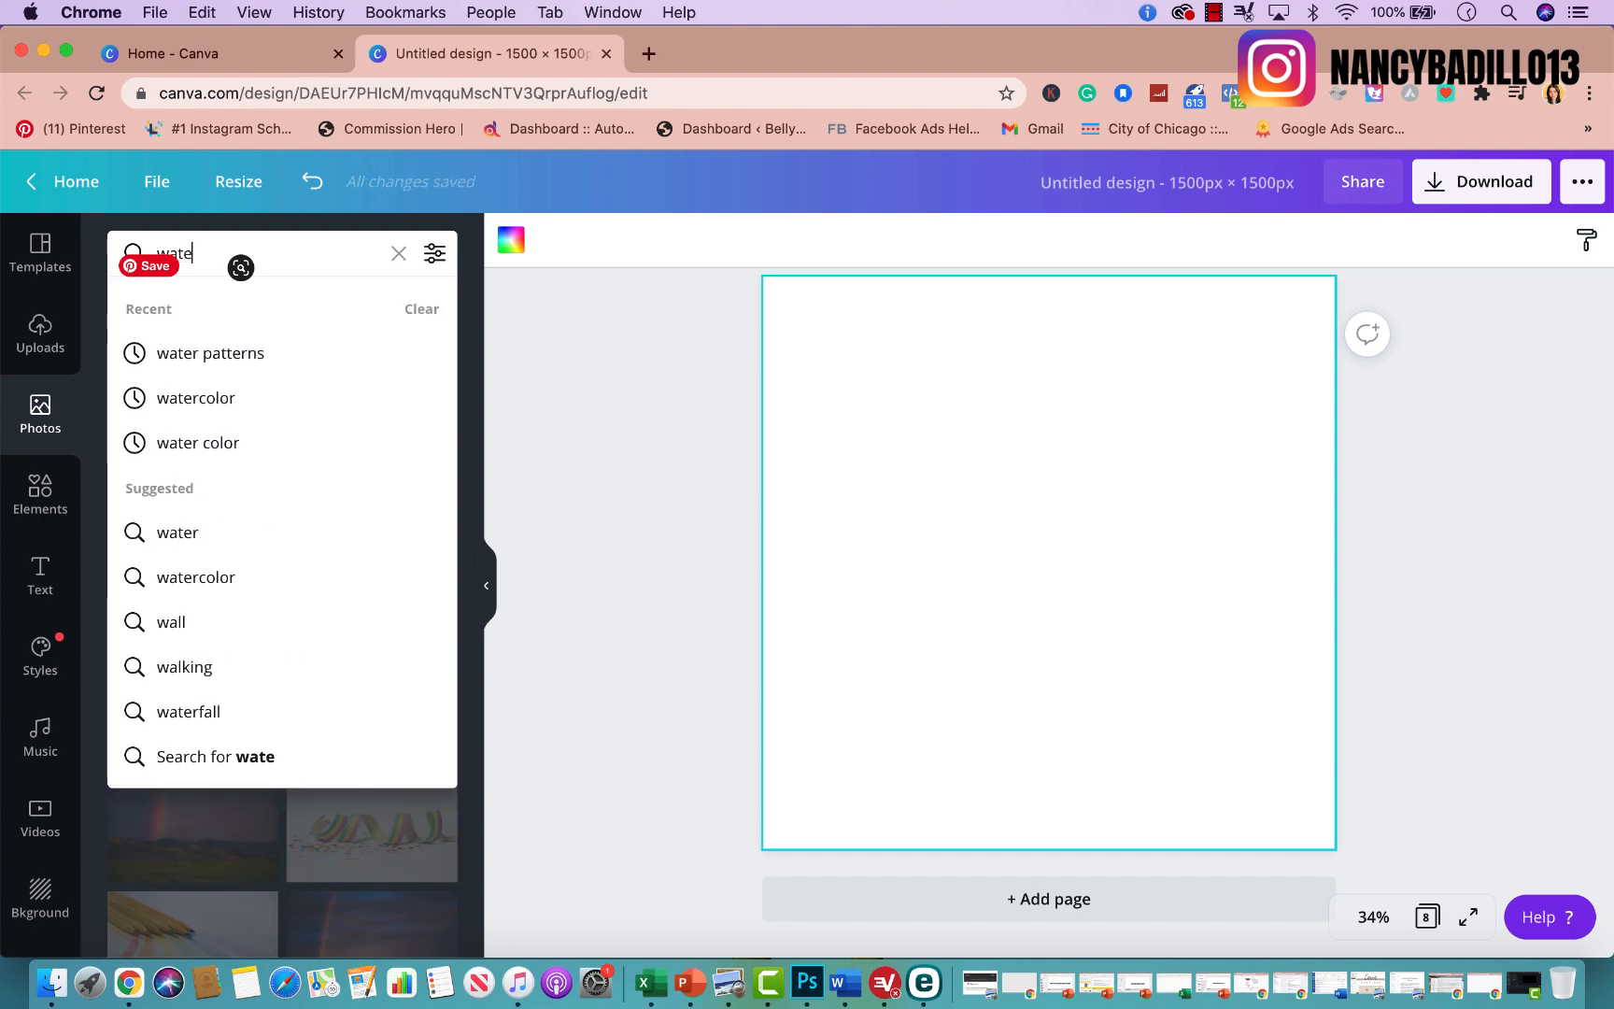
{"action": "type", "text": "rcolor"}
{"action": "key", "text": "Return"}
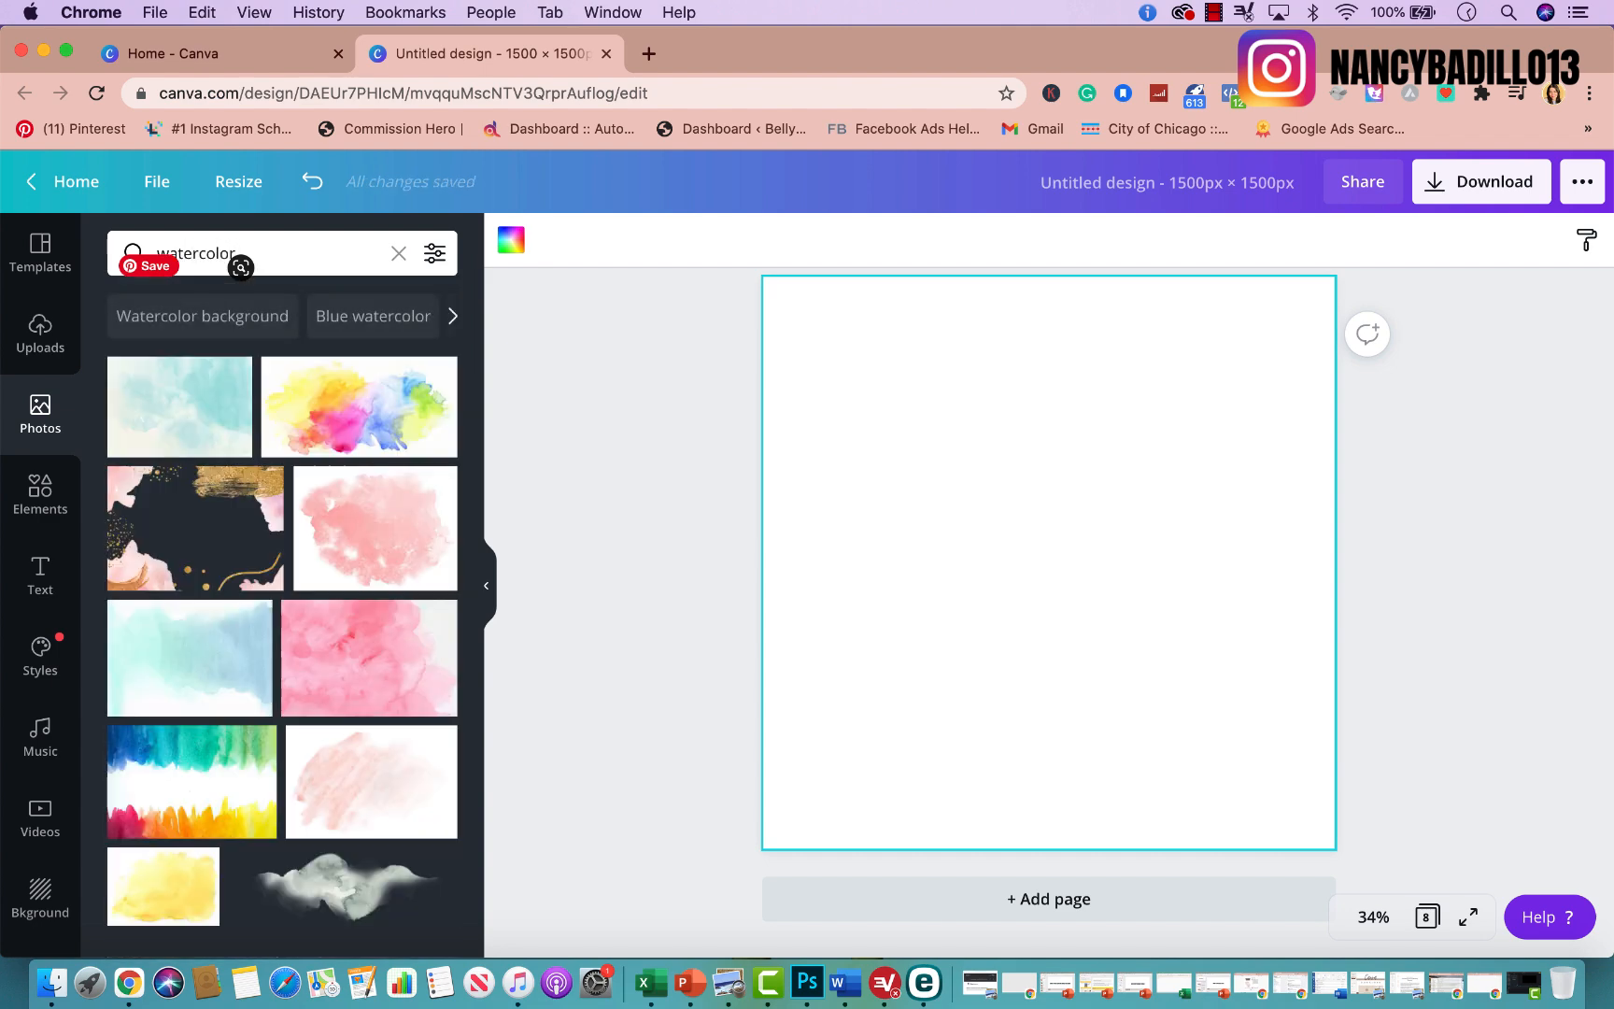
Browse the watercolor results and add the pastel green, blue and peach wash photo to page 8.
{"action": "scroll", "coordinate": [299, 710], "scroll_direction": "down", "scroll_amount": 6}
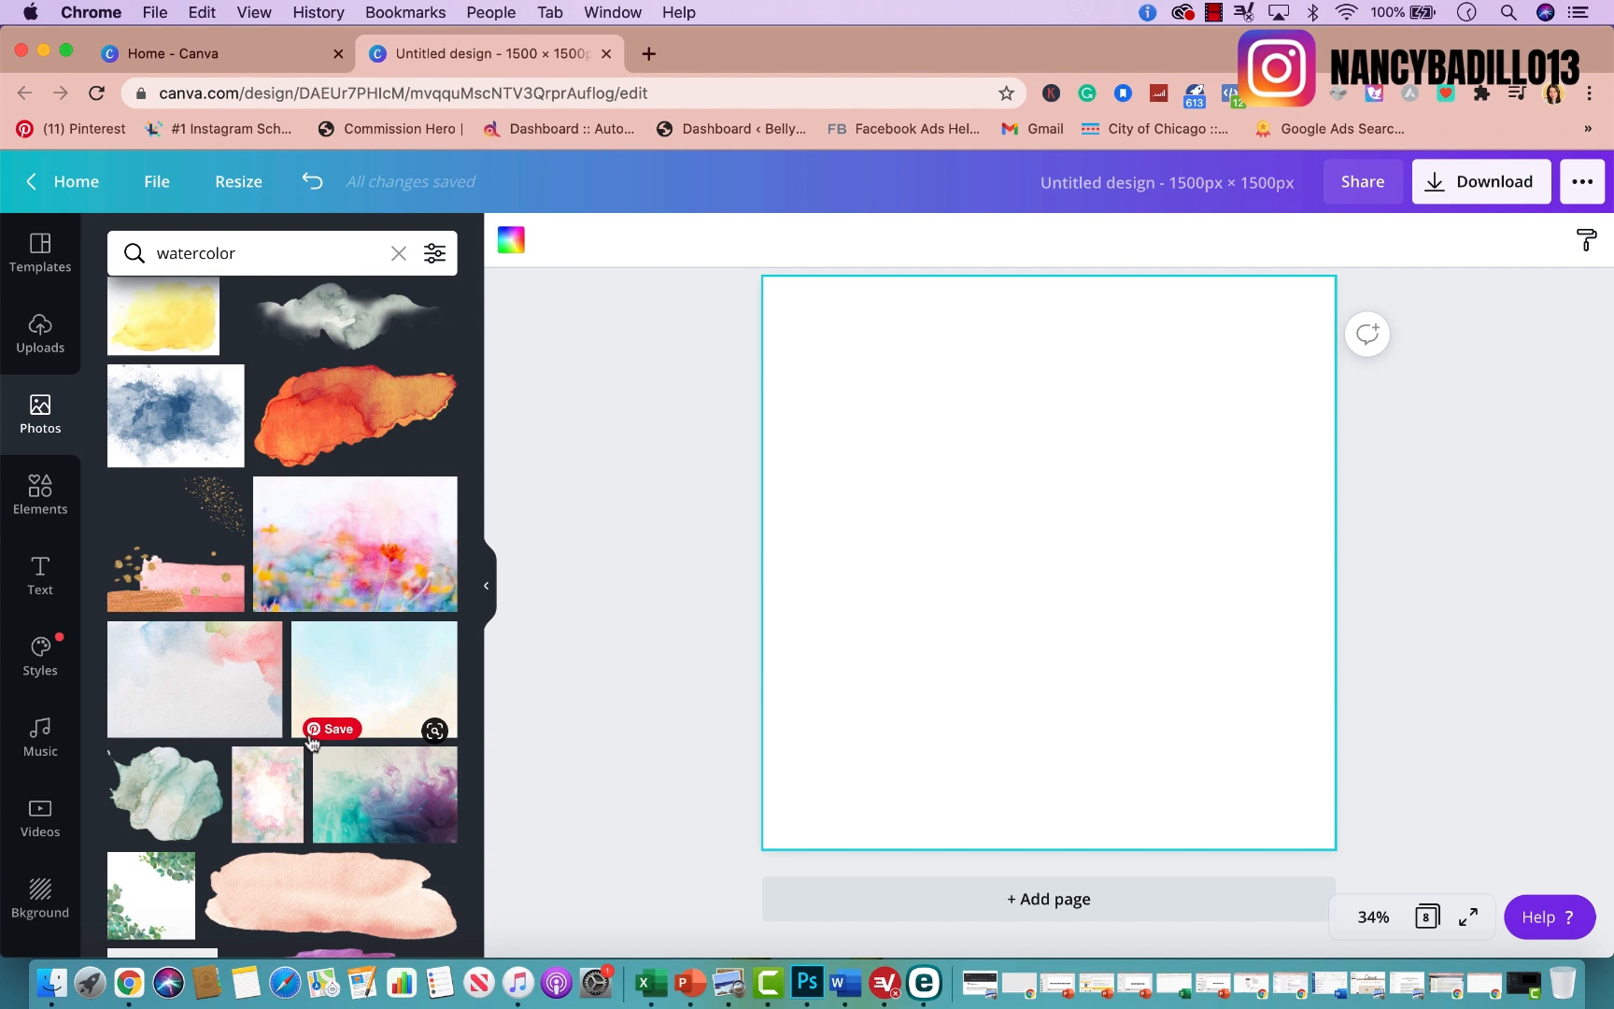
{"action": "scroll", "coordinate": [311, 747], "scroll_direction": "down", "scroll_amount": 8}
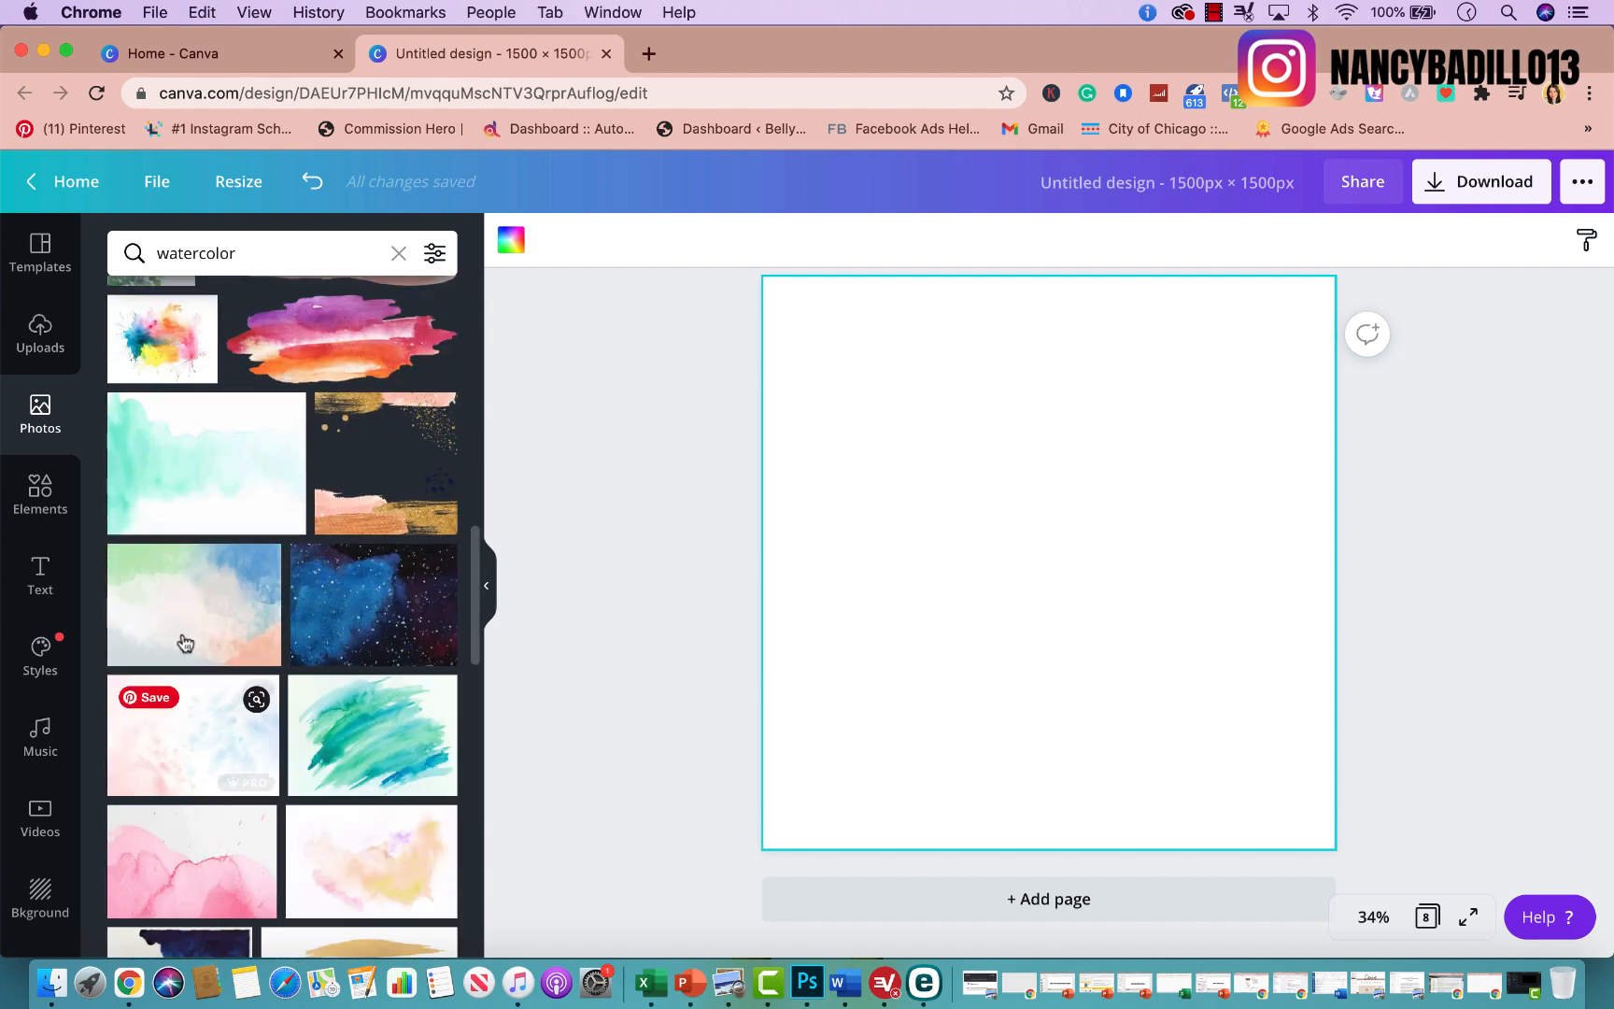
{"action": "scroll", "coordinate": [187, 729], "scroll_direction": "down", "scroll_amount": 3}
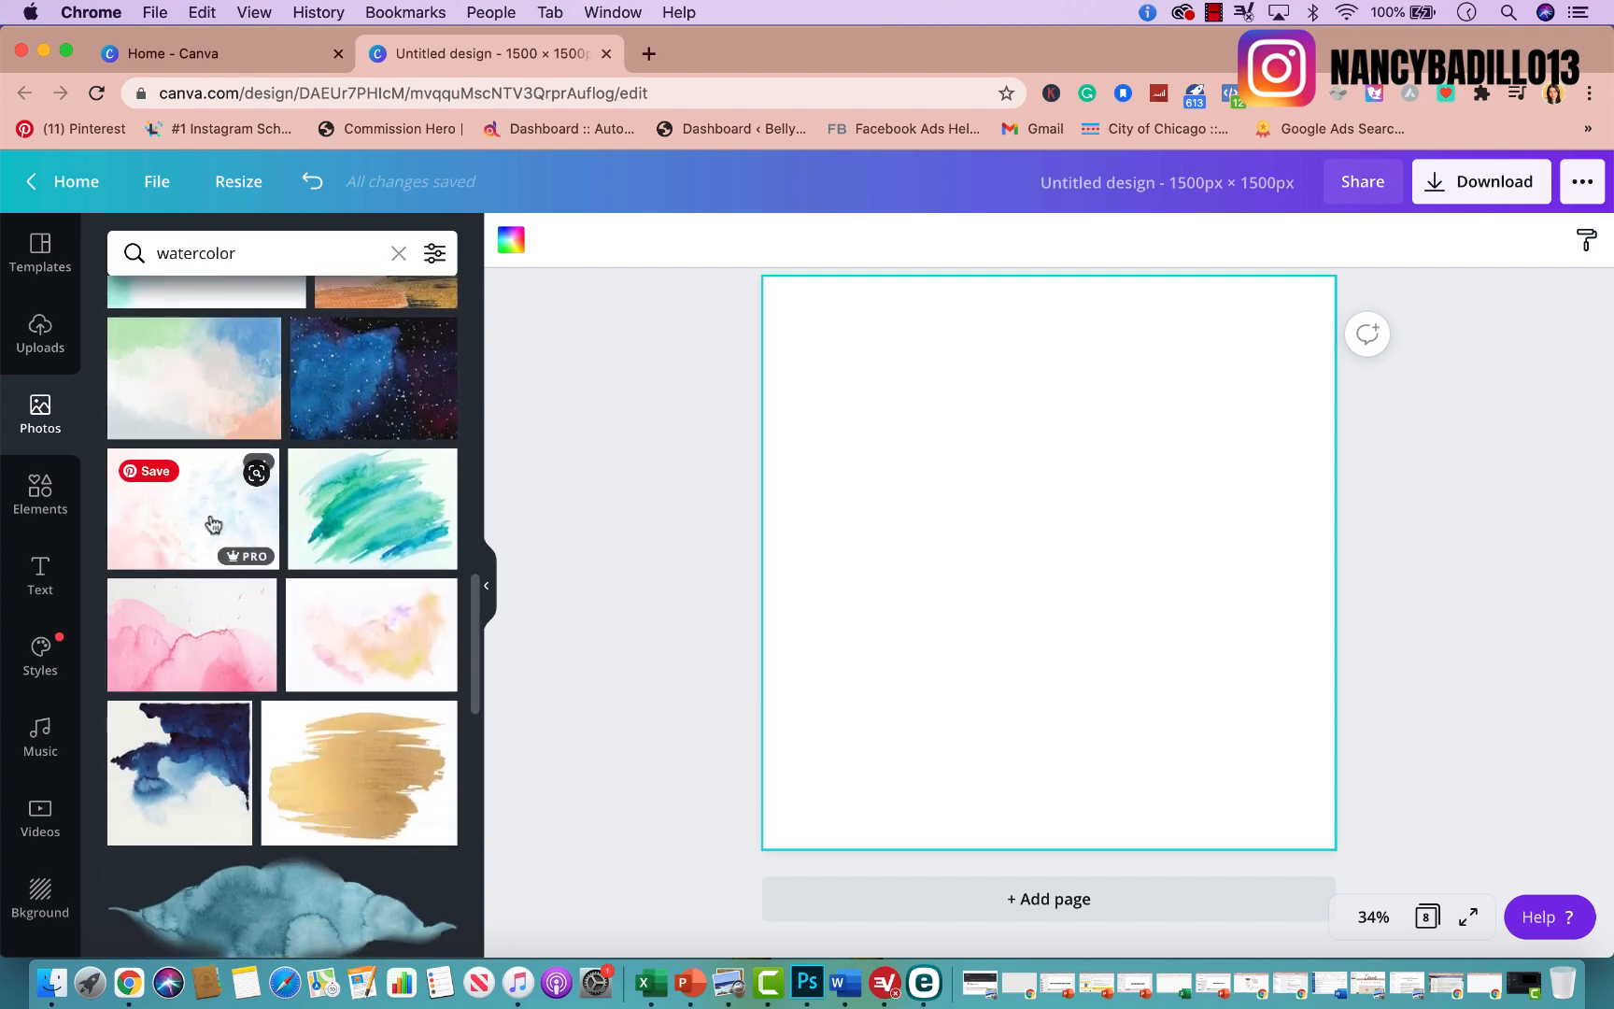
{"action": "left_click", "coordinate": [204, 435]}
Reposition and enlarge the pastel watercolor photo so it covers all of page 8.
{"action": "left_click_drag", "start_coordinate": [1194, 525], "coordinate": [1121, 387]}
{"action": "left_click_drag", "start_coordinate": [1205, 585], "coordinate": [1597, 878]}
{"action": "left_click", "coordinate": [581, 534]}
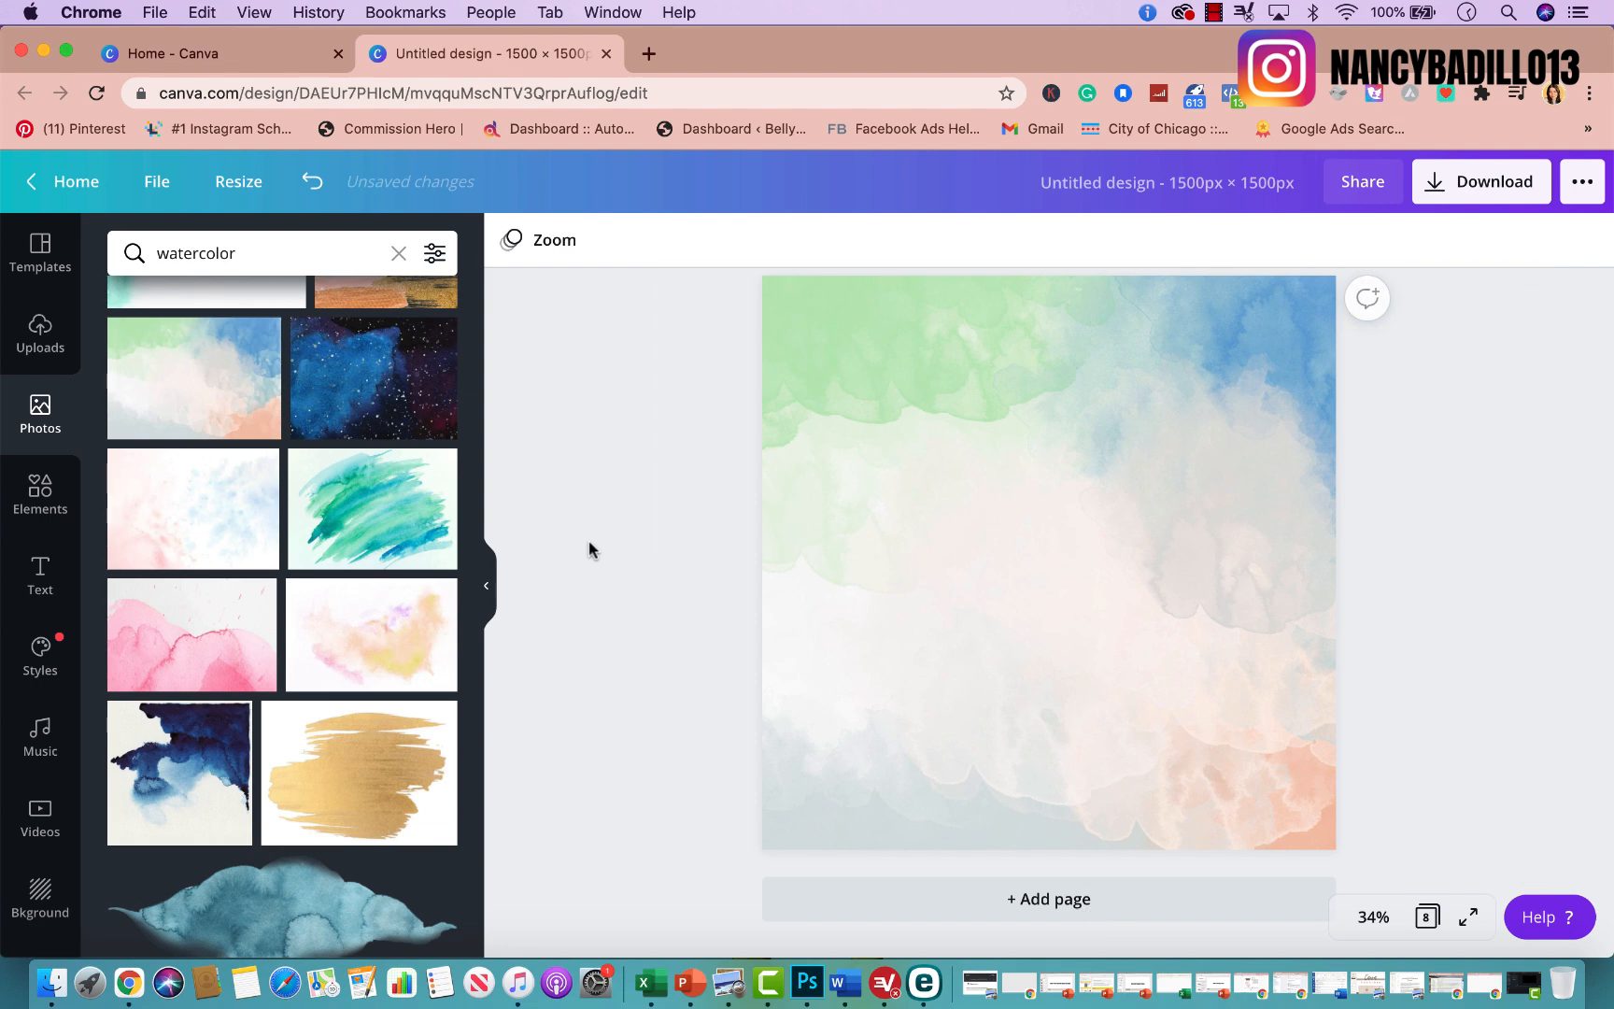
Add a ninth blank page and place the purple, pink and yellow watercolor gradient photo on it.
{"action": "left_click", "coordinate": [958, 910]}
{"action": "scroll", "coordinate": [304, 608], "scroll_direction": "down", "scroll_amount": 8}
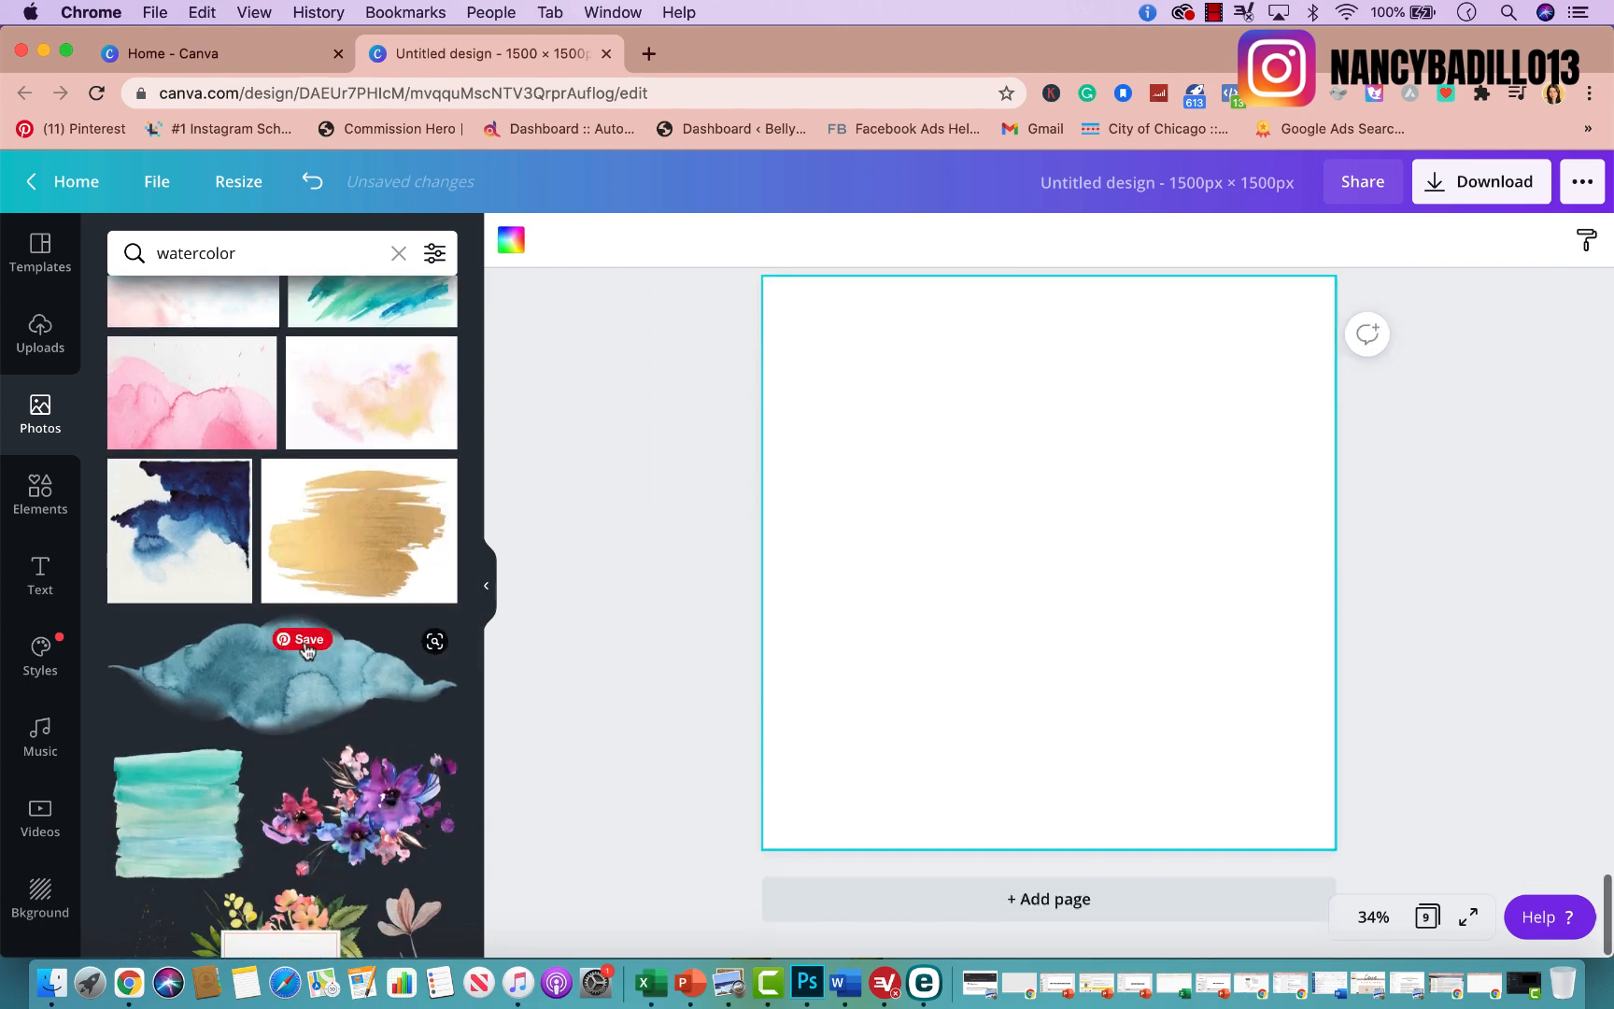
{"action": "scroll", "coordinate": [301, 745], "scroll_direction": "down", "scroll_amount": 10}
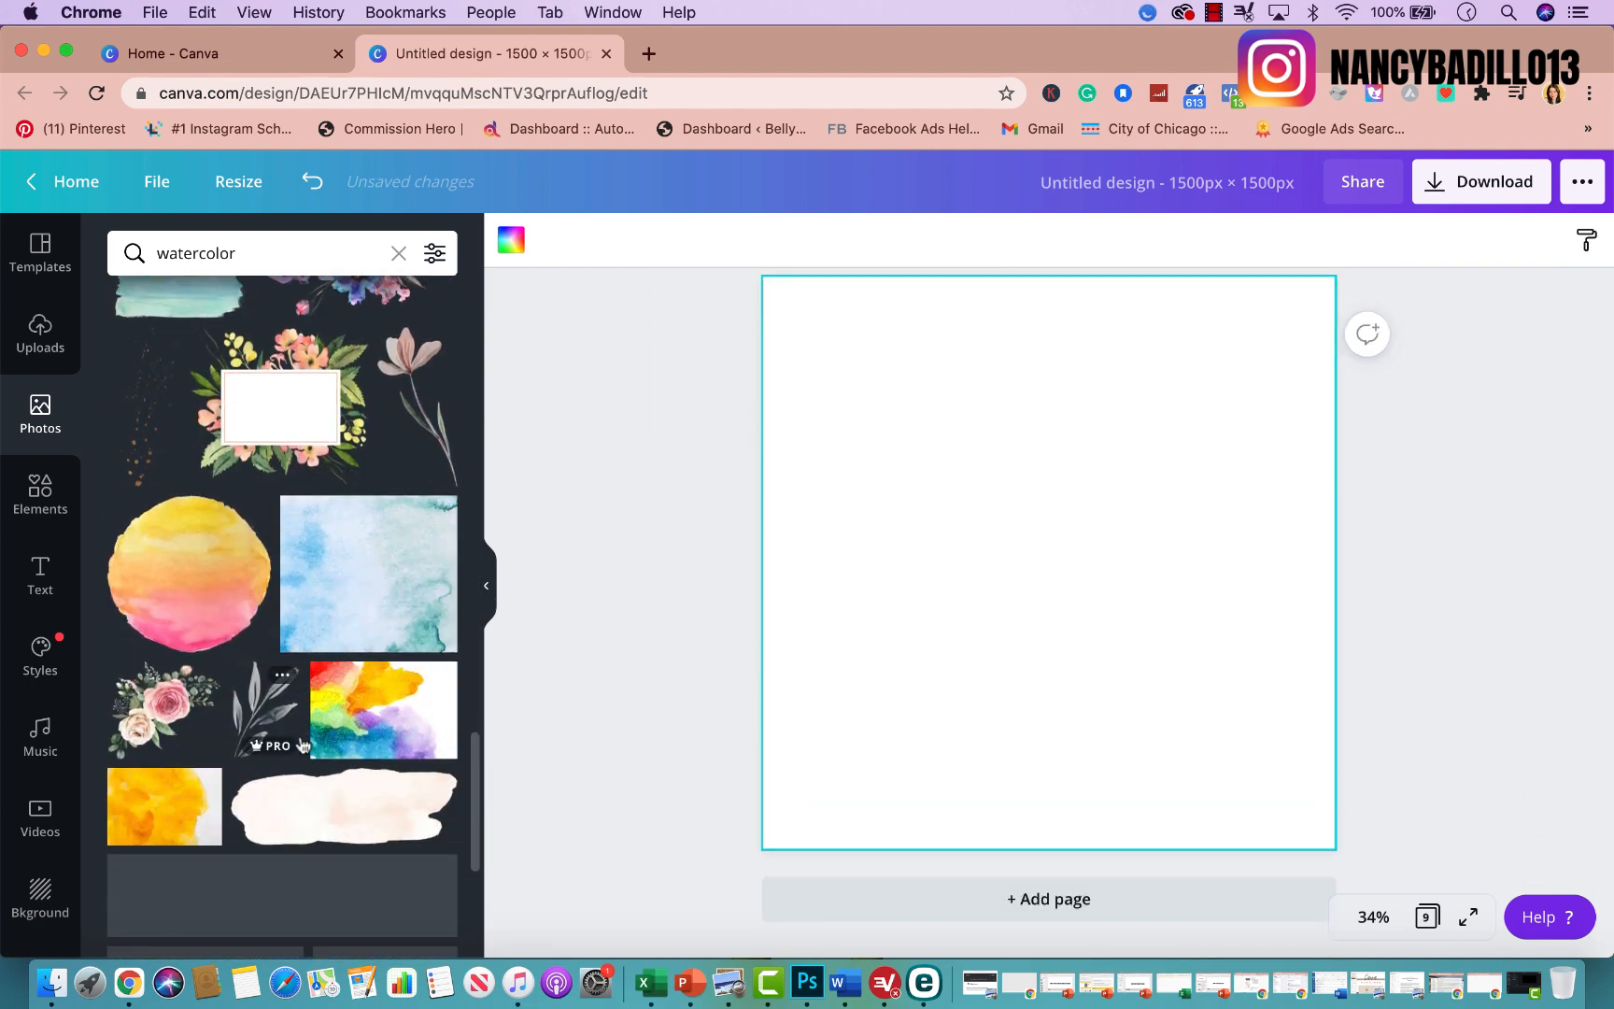
{"action": "scroll", "coordinate": [301, 744], "scroll_direction": "down", "scroll_amount": 4}
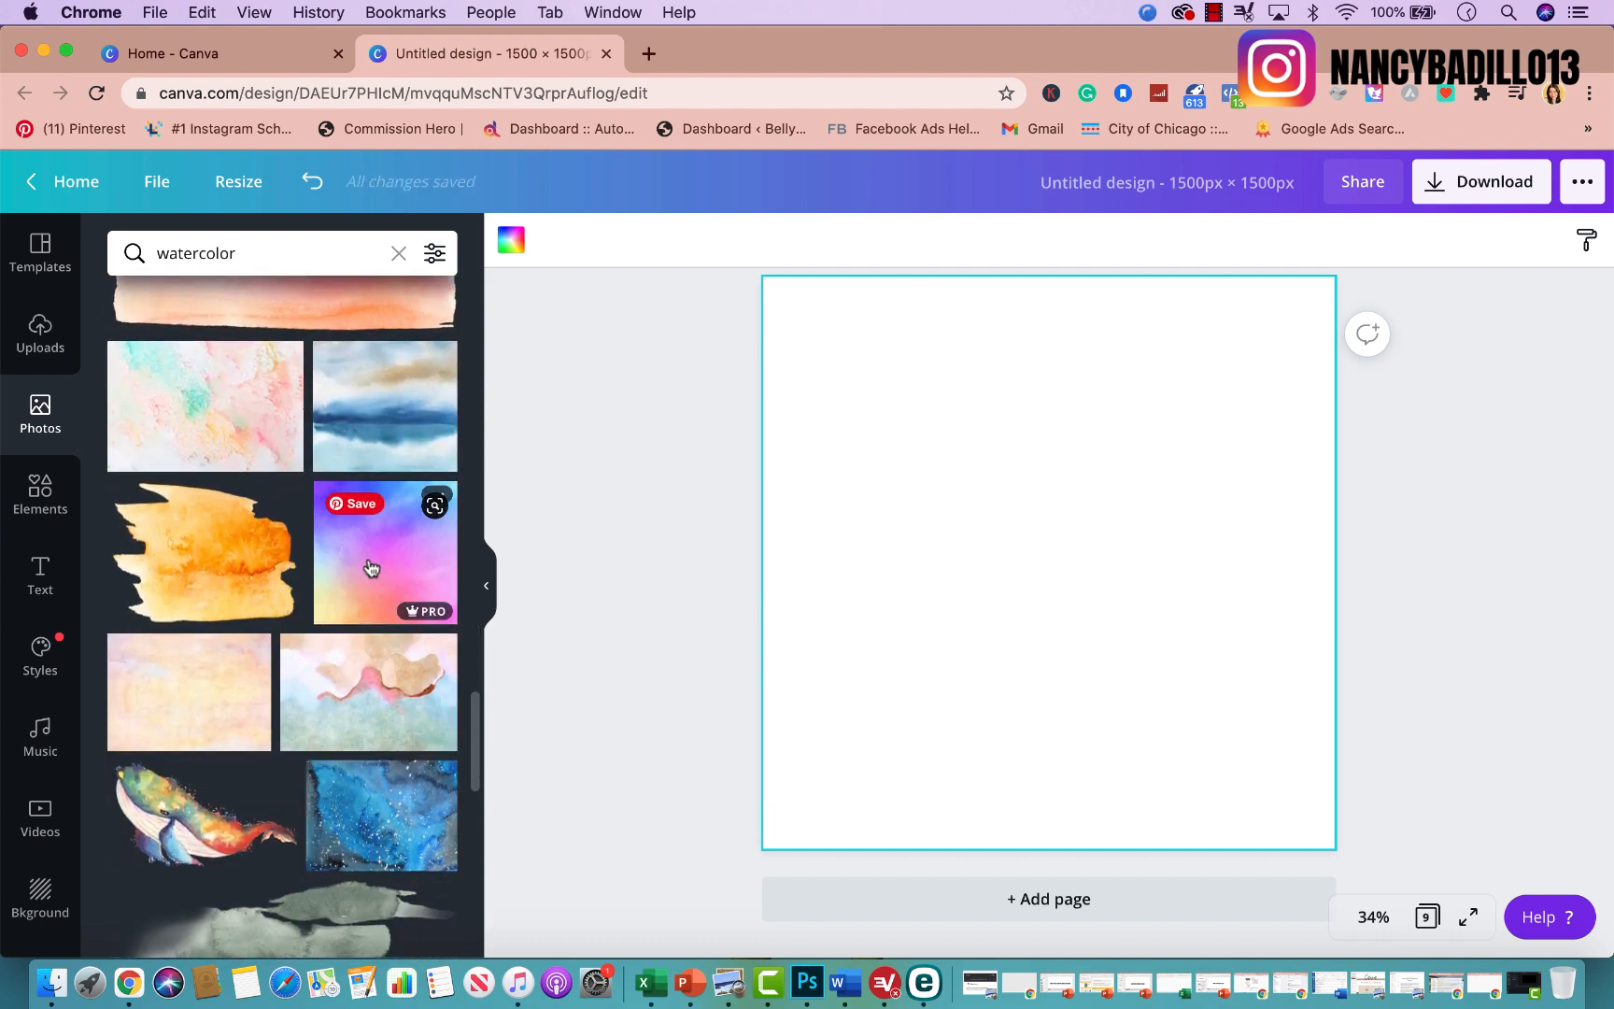
{"action": "left_click", "coordinate": [367, 565]}
Reposition and enlarge the purple and pink gradient photo so it covers all of page 9.
{"action": "left_click_drag", "start_coordinate": [1092, 614], "coordinate": [1006, 538]}
{"action": "left_click_drag", "start_coordinate": [1201, 717], "coordinate": [1494, 703]}
{"action": "scroll", "coordinate": [1494, 701], "scroll_direction": "up", "scroll_amount": 5}
{"action": "scroll", "coordinate": [1491, 712], "scroll_direction": "down", "scroll_amount": 5}
Add a tenth blank page and browse further watercolor results for a patterned background.
{"action": "left_click", "coordinate": [1156, 905]}
{"action": "scroll", "coordinate": [292, 771], "scroll_direction": "down", "scroll_amount": 1}
{"action": "scroll", "coordinate": [290, 769], "scroll_direction": "down", "scroll_amount": 5}
{"action": "scroll", "coordinate": [291, 770], "scroll_direction": "down", "scroll_amount": 5}
{"action": "scroll", "coordinate": [289, 763], "scroll_direction": "down", "scroll_amount": 5}
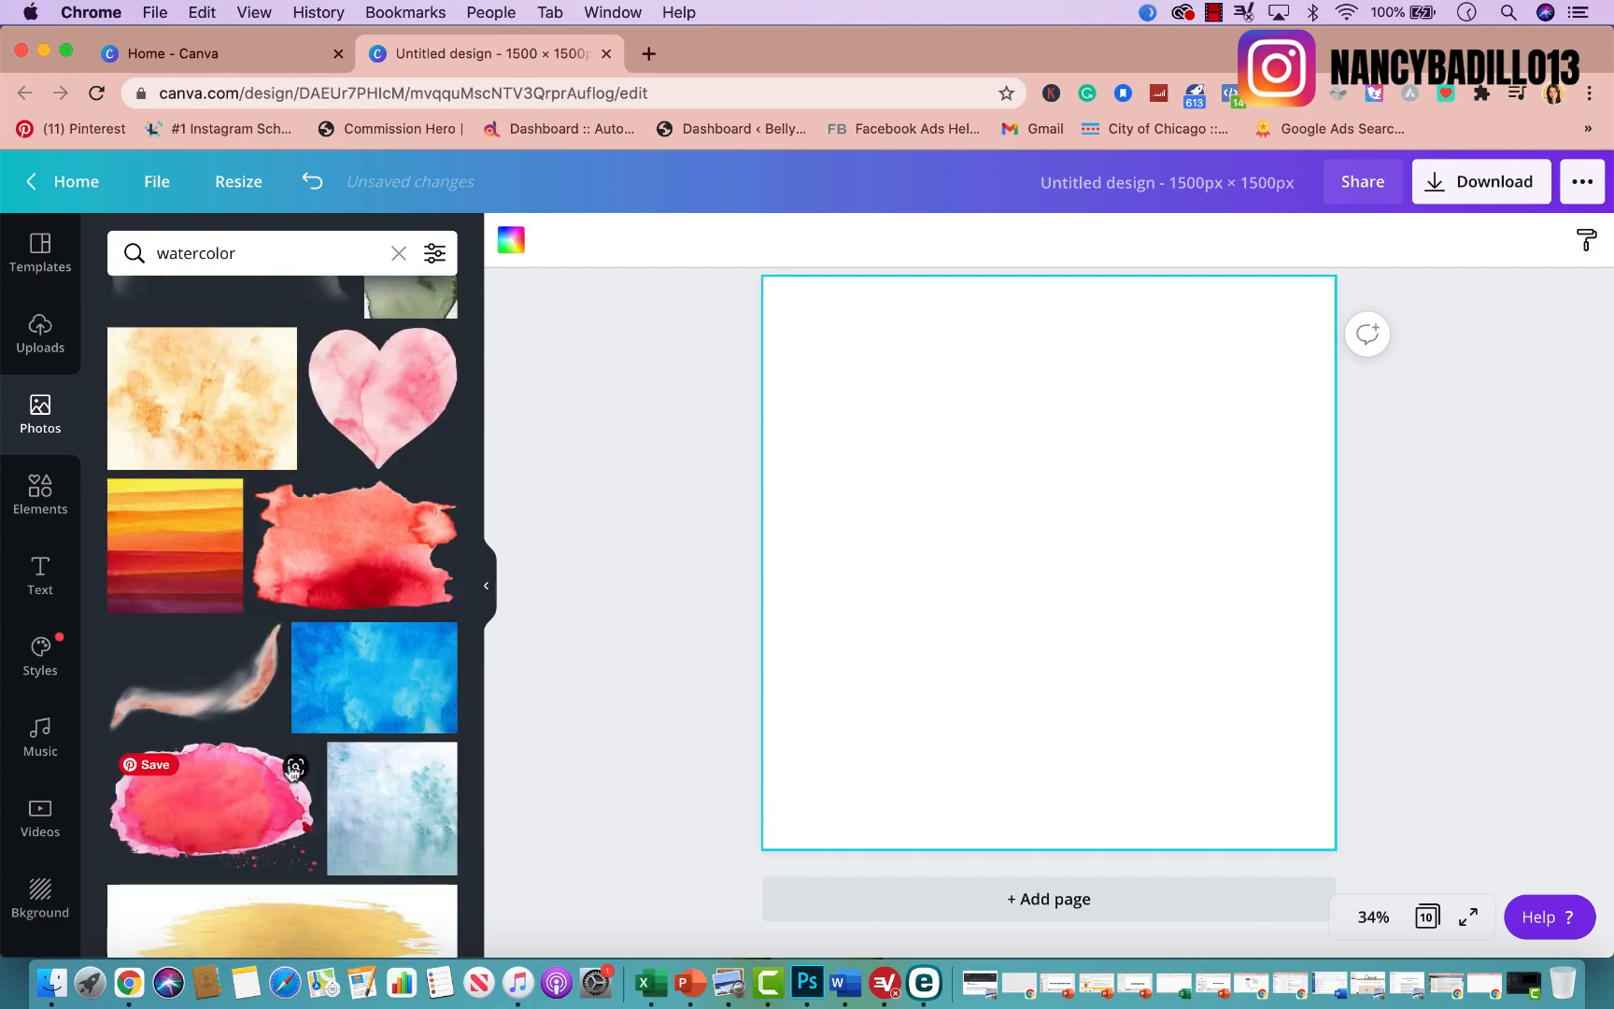
{"action": "scroll", "coordinate": [332, 723], "scroll_direction": "down", "scroll_amount": 10}
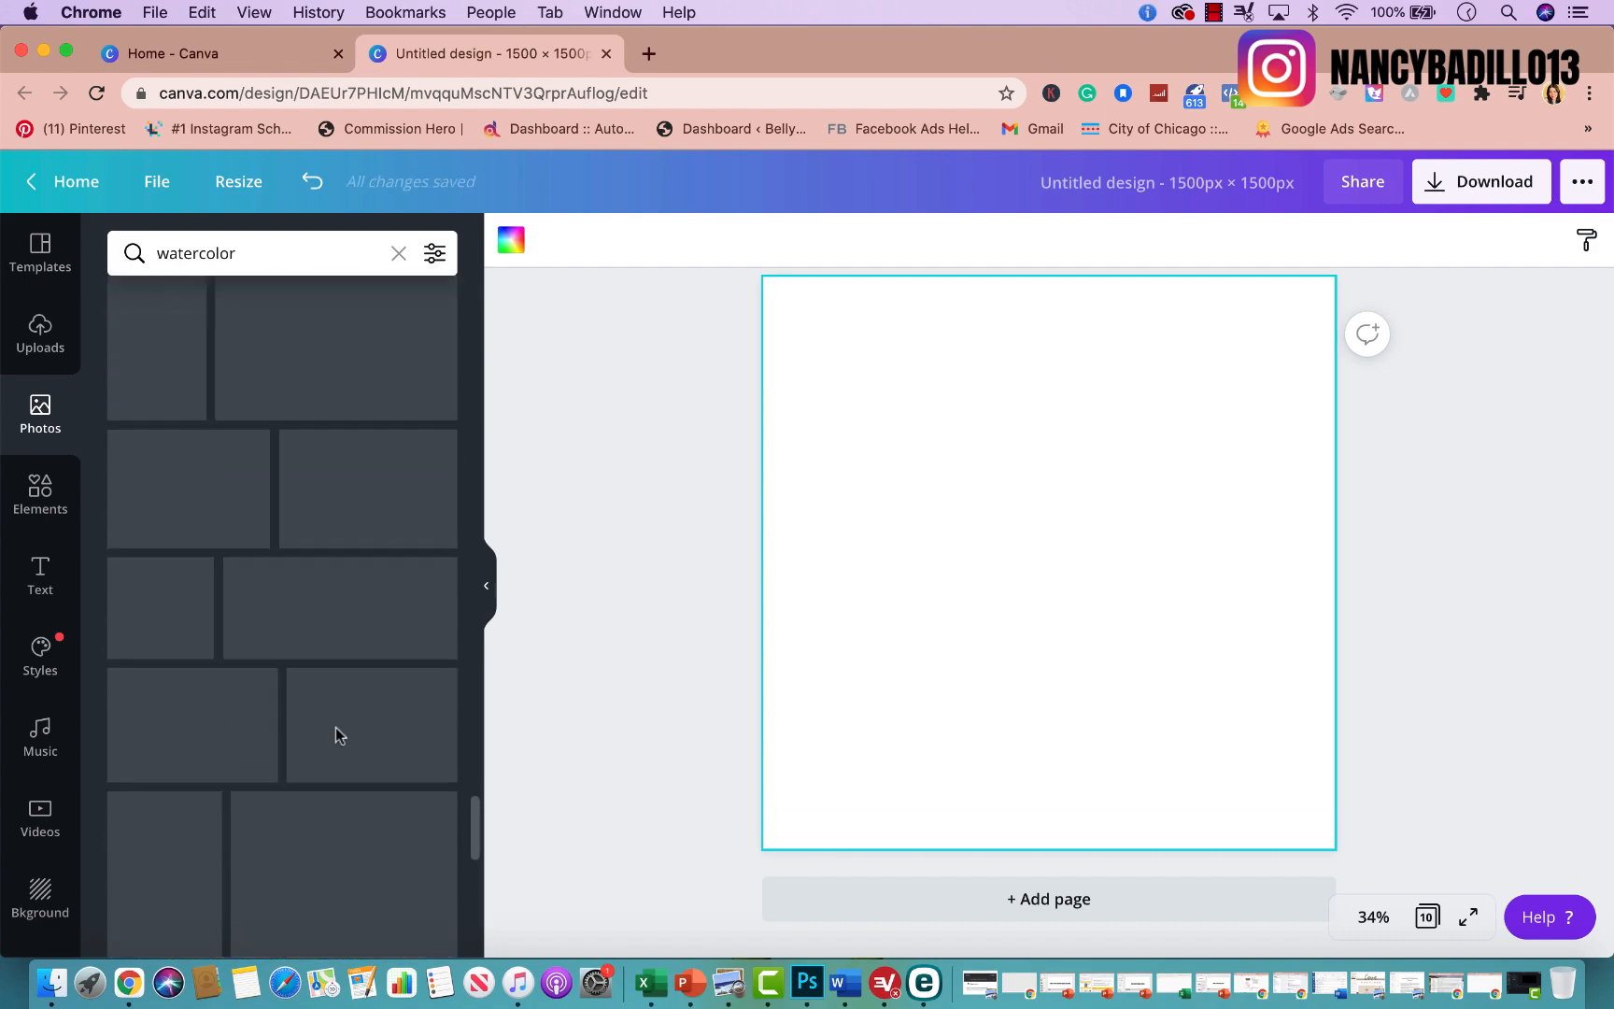
{"action": "scroll", "coordinate": [337, 735], "scroll_direction": "down", "scroll_amount": 15}
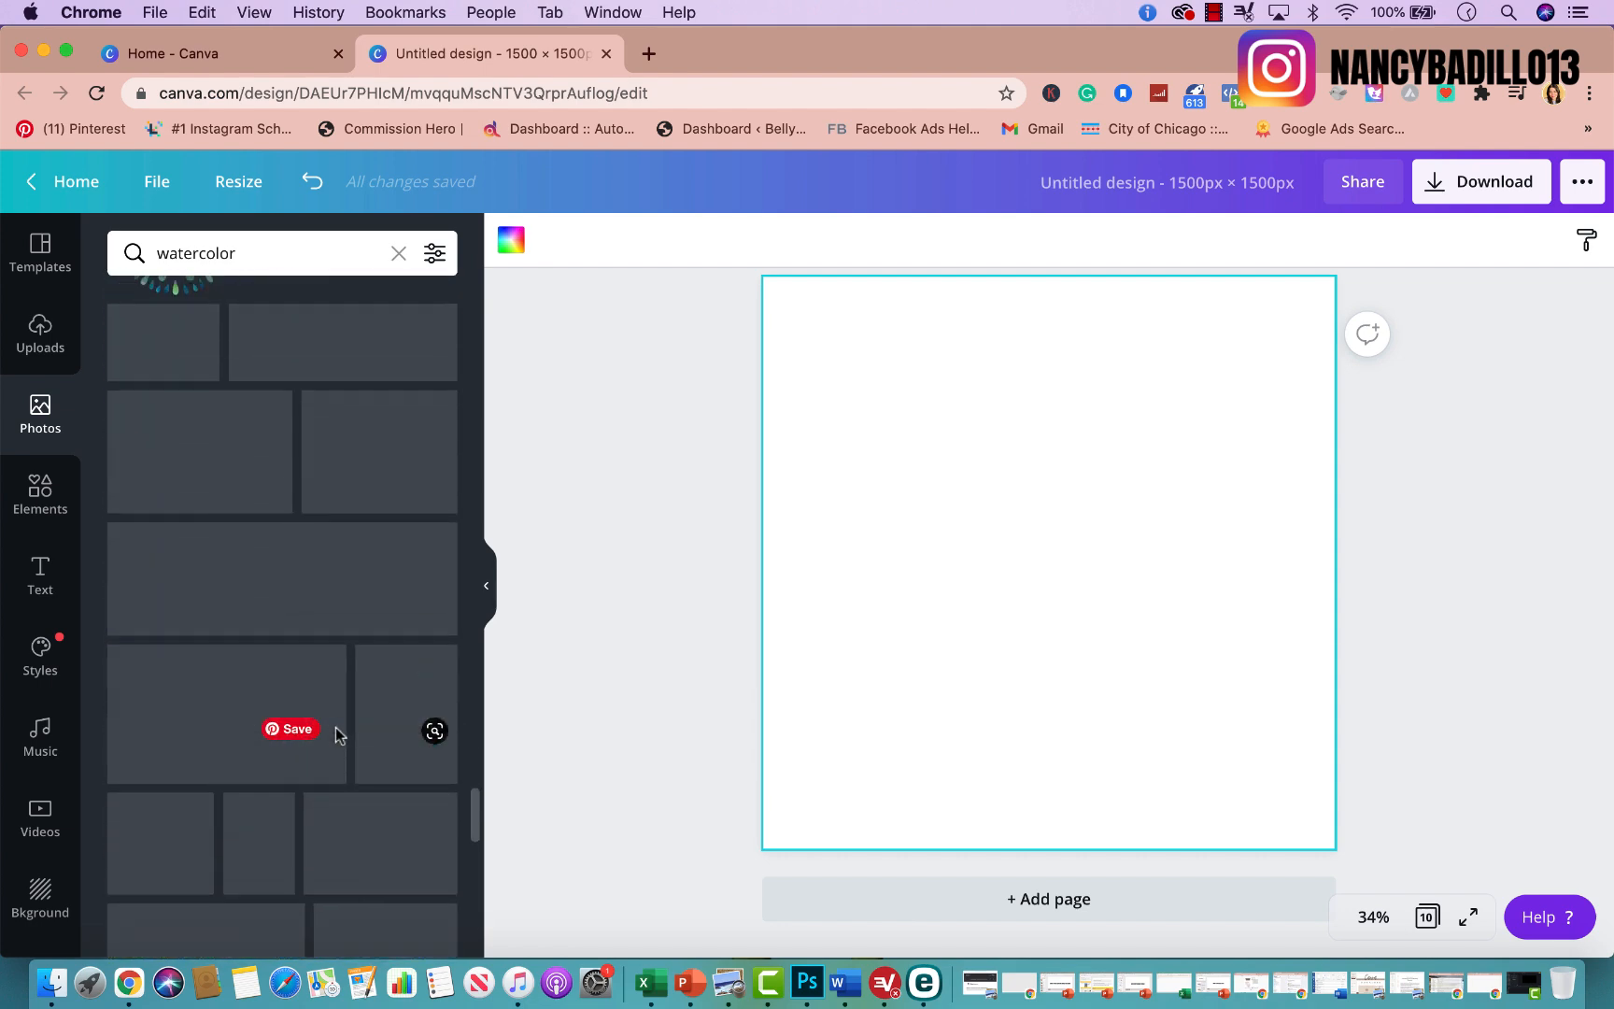
{"action": "scroll", "coordinate": [336, 727], "scroll_direction": "down", "scroll_amount": 5}
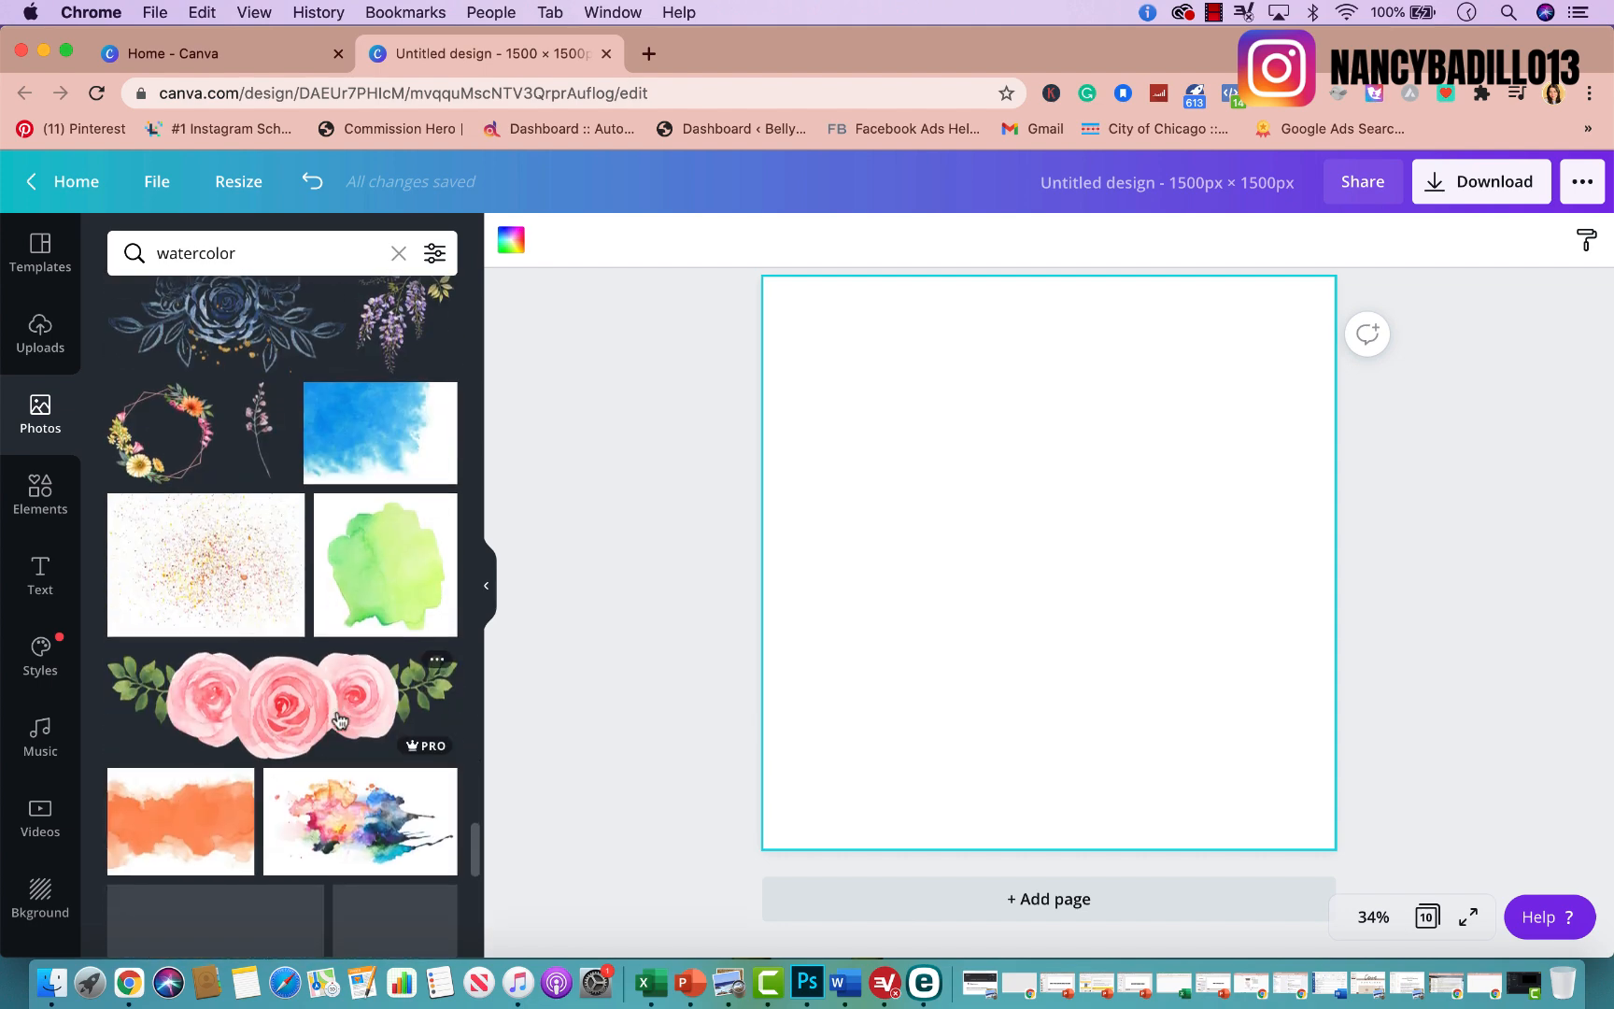
{"action": "scroll", "coordinate": [338, 717], "scroll_direction": "down", "scroll_amount": 2}
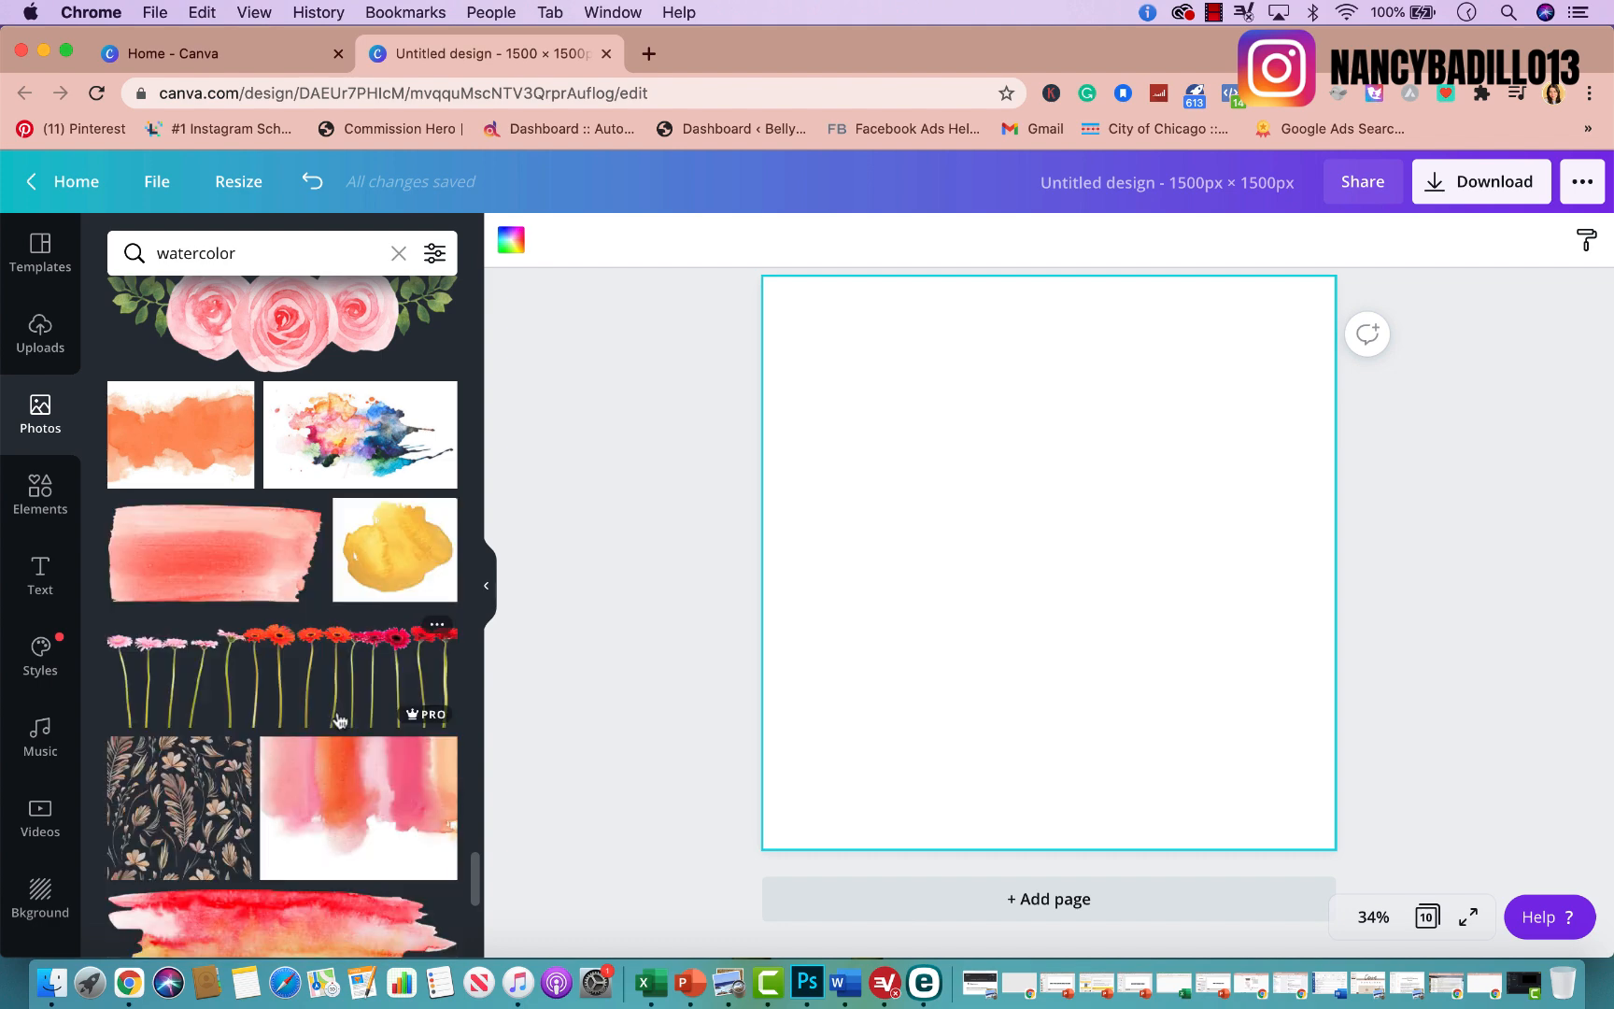
{"action": "scroll", "coordinate": [83, 635], "scroll_direction": "down", "scroll_amount": 2}
{"action": "scroll", "coordinate": [234, 747], "scroll_direction": "down", "scroll_amount": 3}
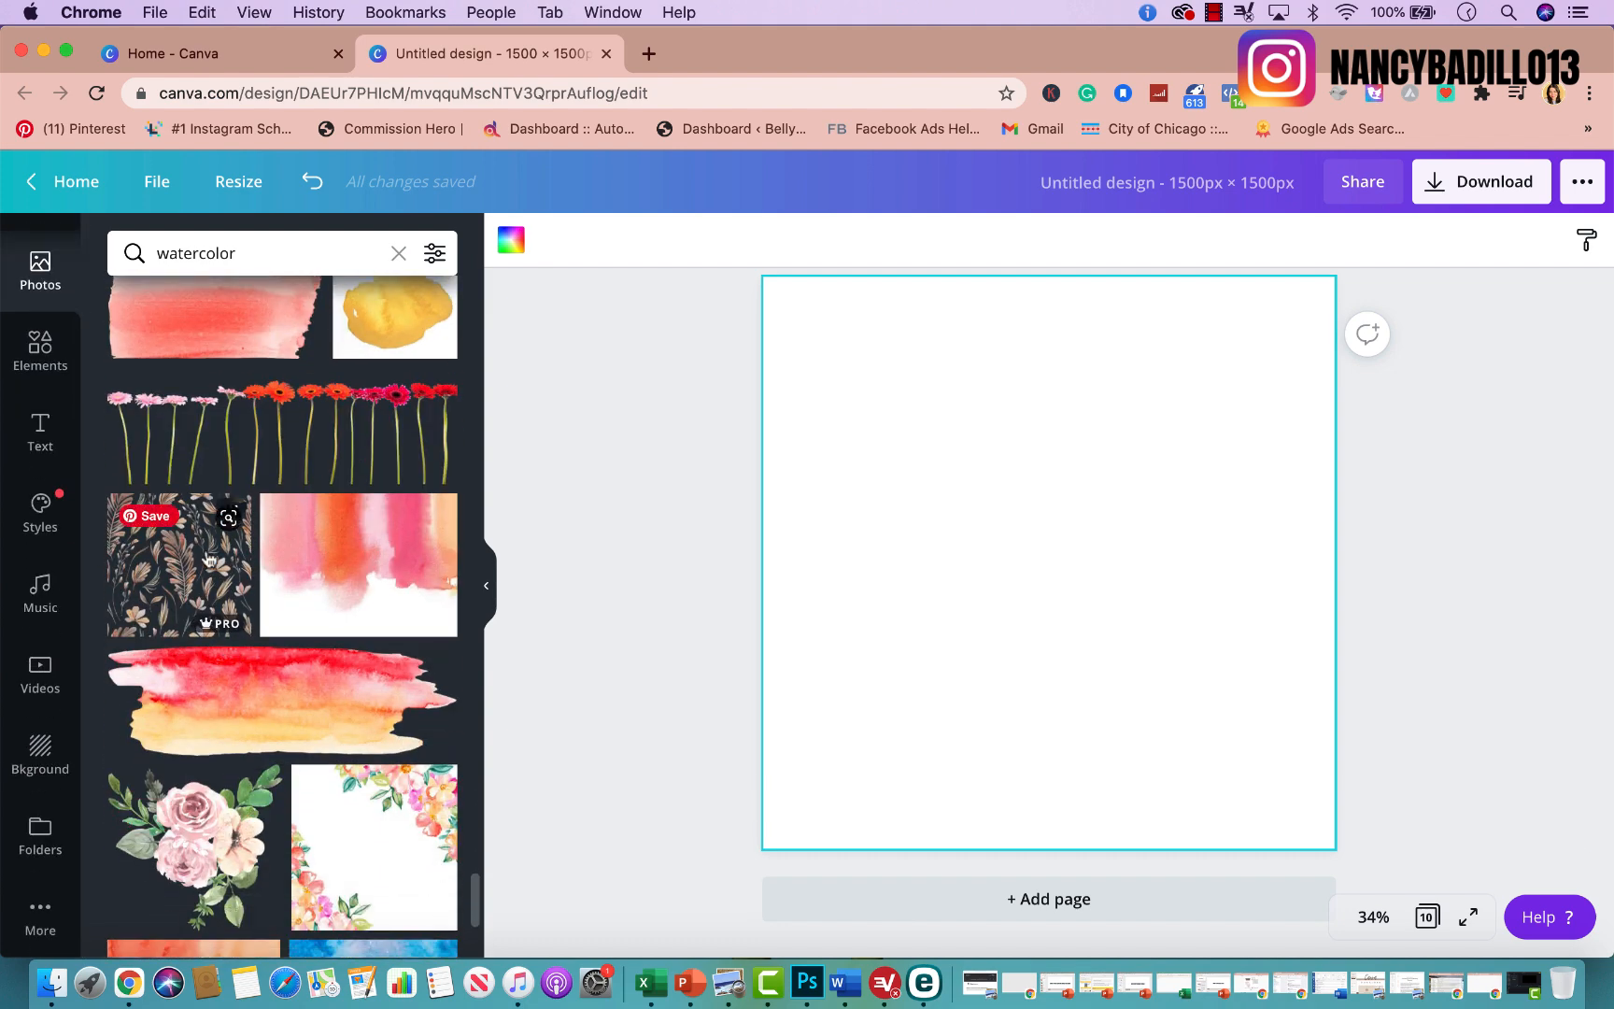
Add the brown leaf and flower pattern to page 10, enlarge it to cover the page, and look over the preceding pages.
{"action": "left_click", "coordinate": [178, 579]}
{"action": "left_click_drag", "start_coordinate": [990, 592], "coordinate": [960, 552]}
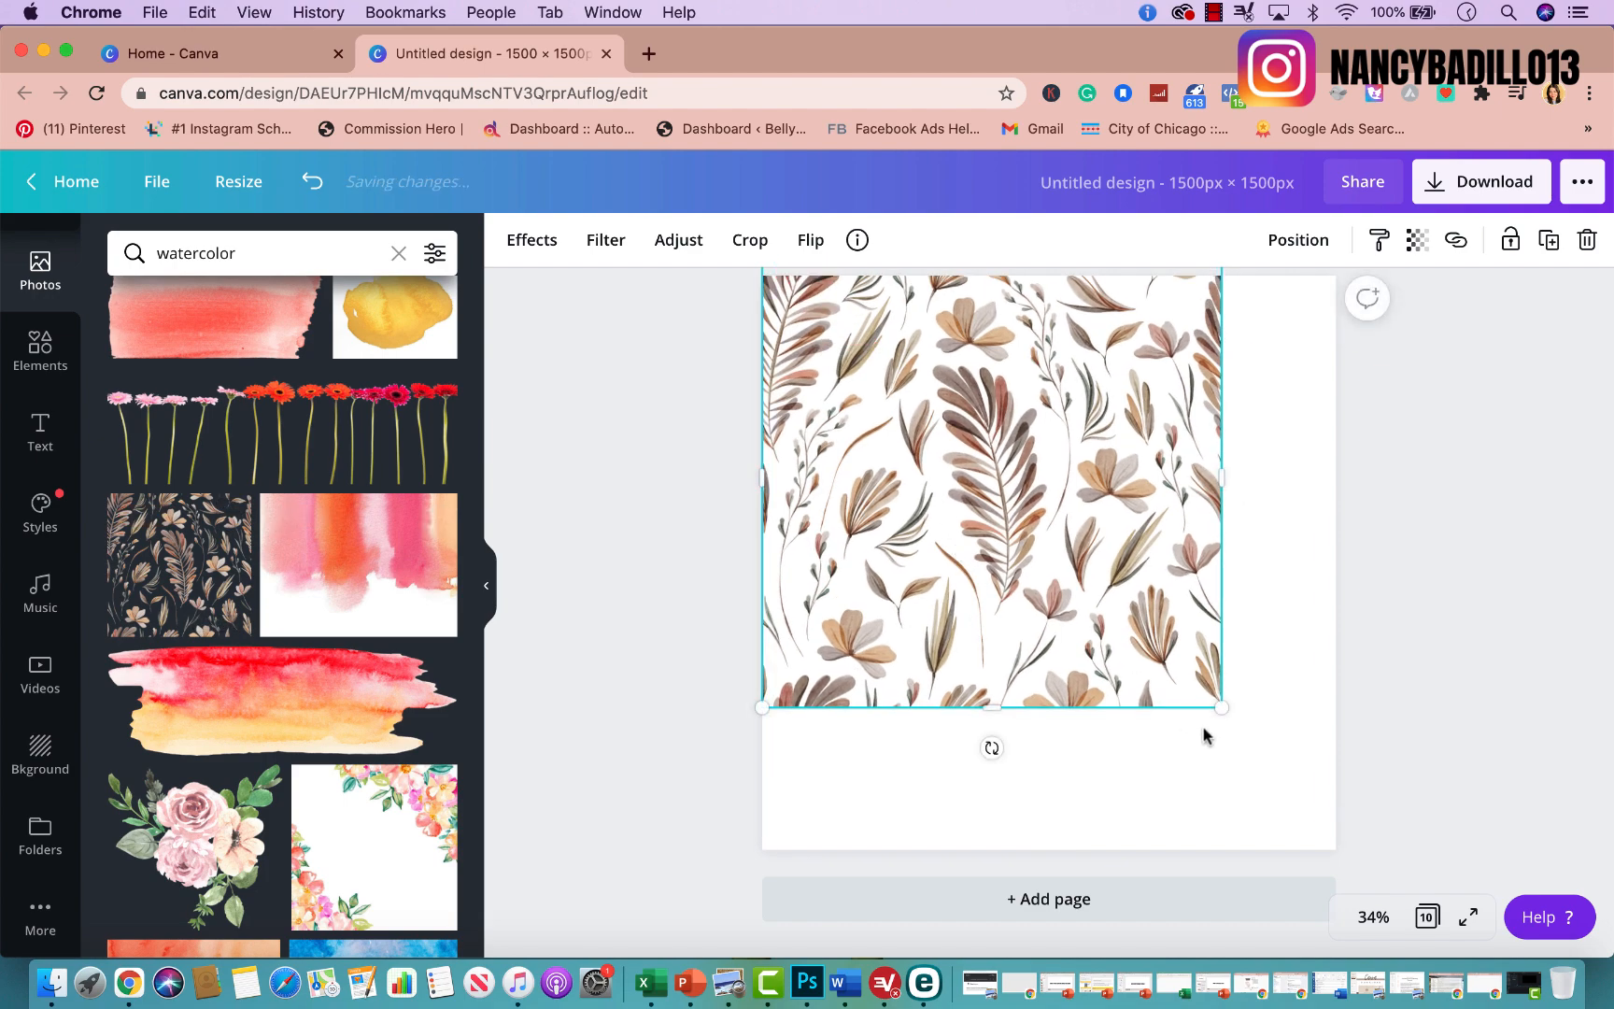
{"action": "left_click_drag", "start_coordinate": [1214, 704], "coordinate": [1392, 867]}
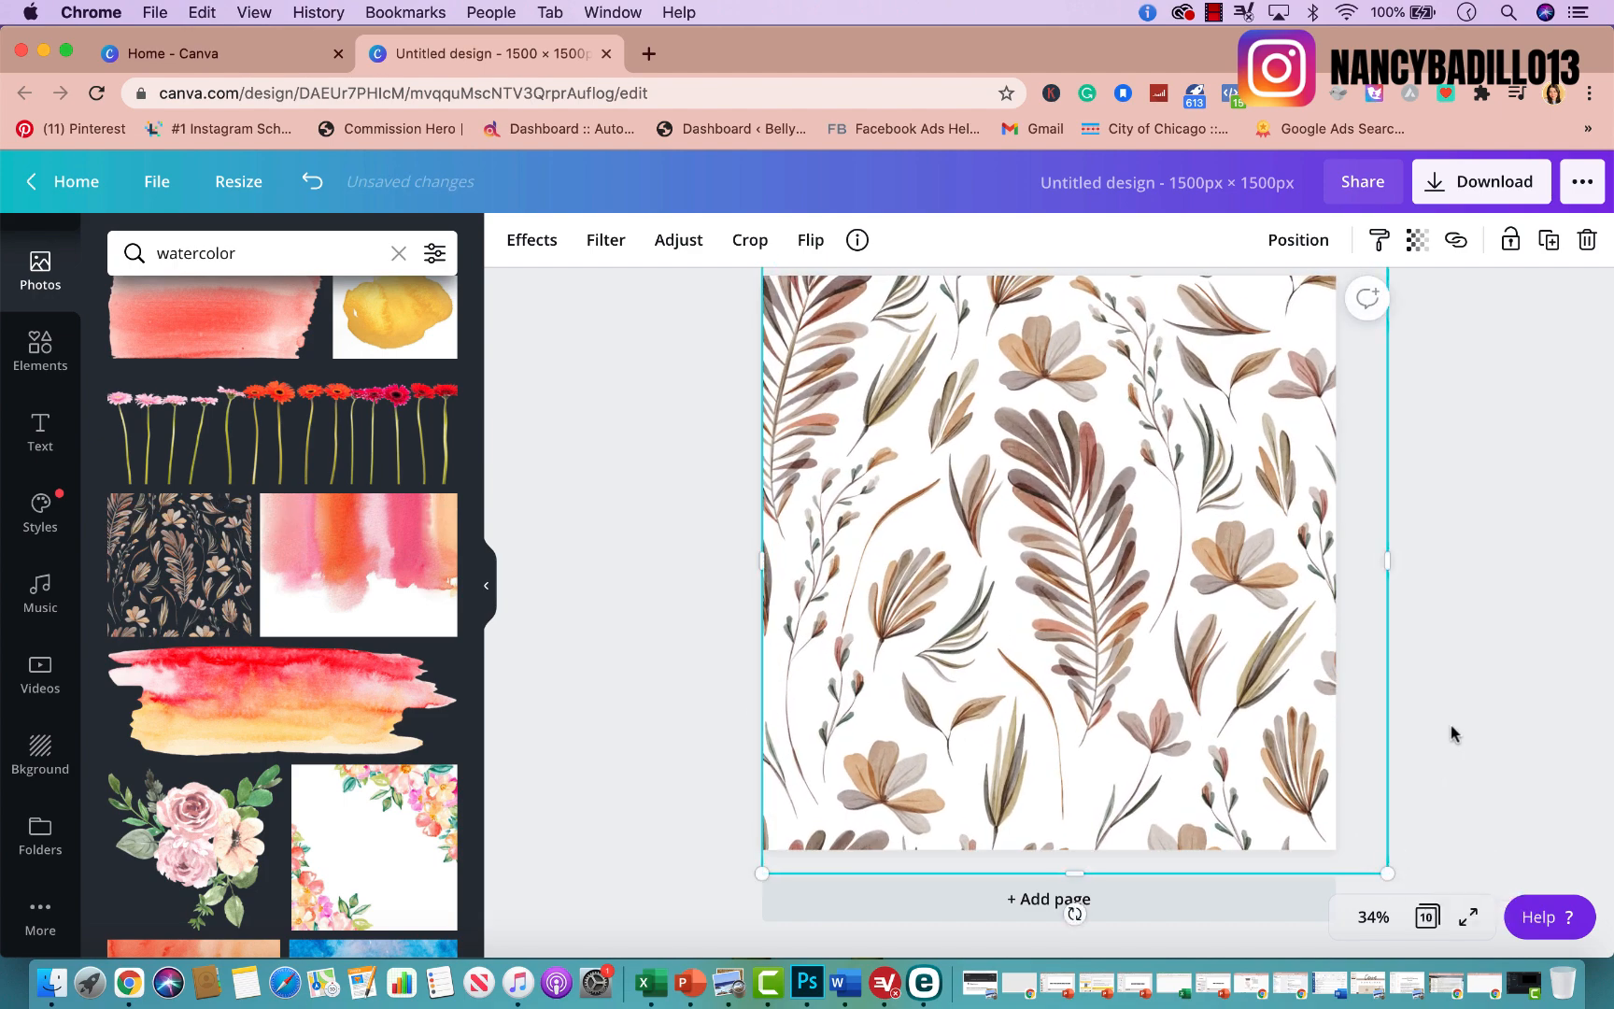
{"action": "left_click", "coordinate": [1453, 730]}
{"action": "scroll", "coordinate": [1452, 730], "scroll_direction": "up", "scroll_amount": 8}
{"action": "scroll", "coordinate": [1079, 856], "scroll_direction": "up", "scroll_amount": 4}
{"action": "scroll", "coordinate": [1085, 817], "scroll_direction": "down", "scroll_amount": 1}
{"action": "scroll", "coordinate": [1043, 713], "scroll_direction": "up", "scroll_amount": 6}
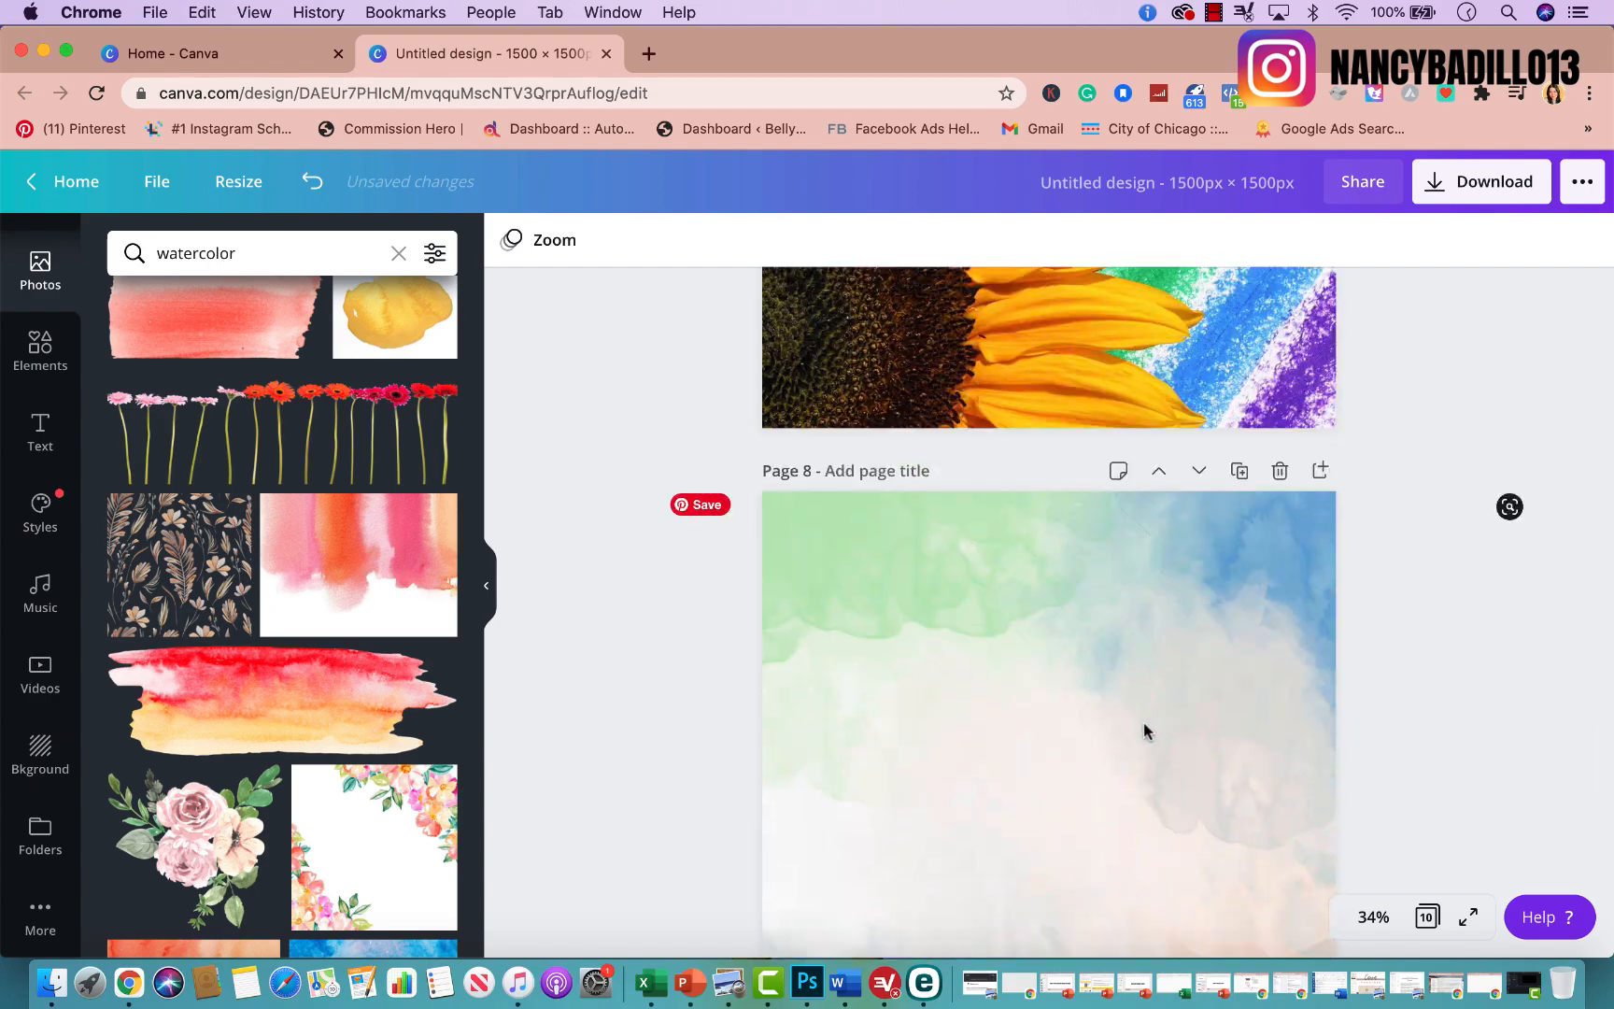
Look over the preceding pages and browse further watercolor photo results for another background.
{"action": "scroll", "coordinate": [1145, 730], "scroll_direction": "up", "scroll_amount": 15}
{"action": "scroll", "coordinate": [1105, 608], "scroll_direction": "up", "scroll_amount": 2}
{"action": "scroll", "coordinate": [1105, 604], "scroll_direction": "down", "scroll_amount": 20}
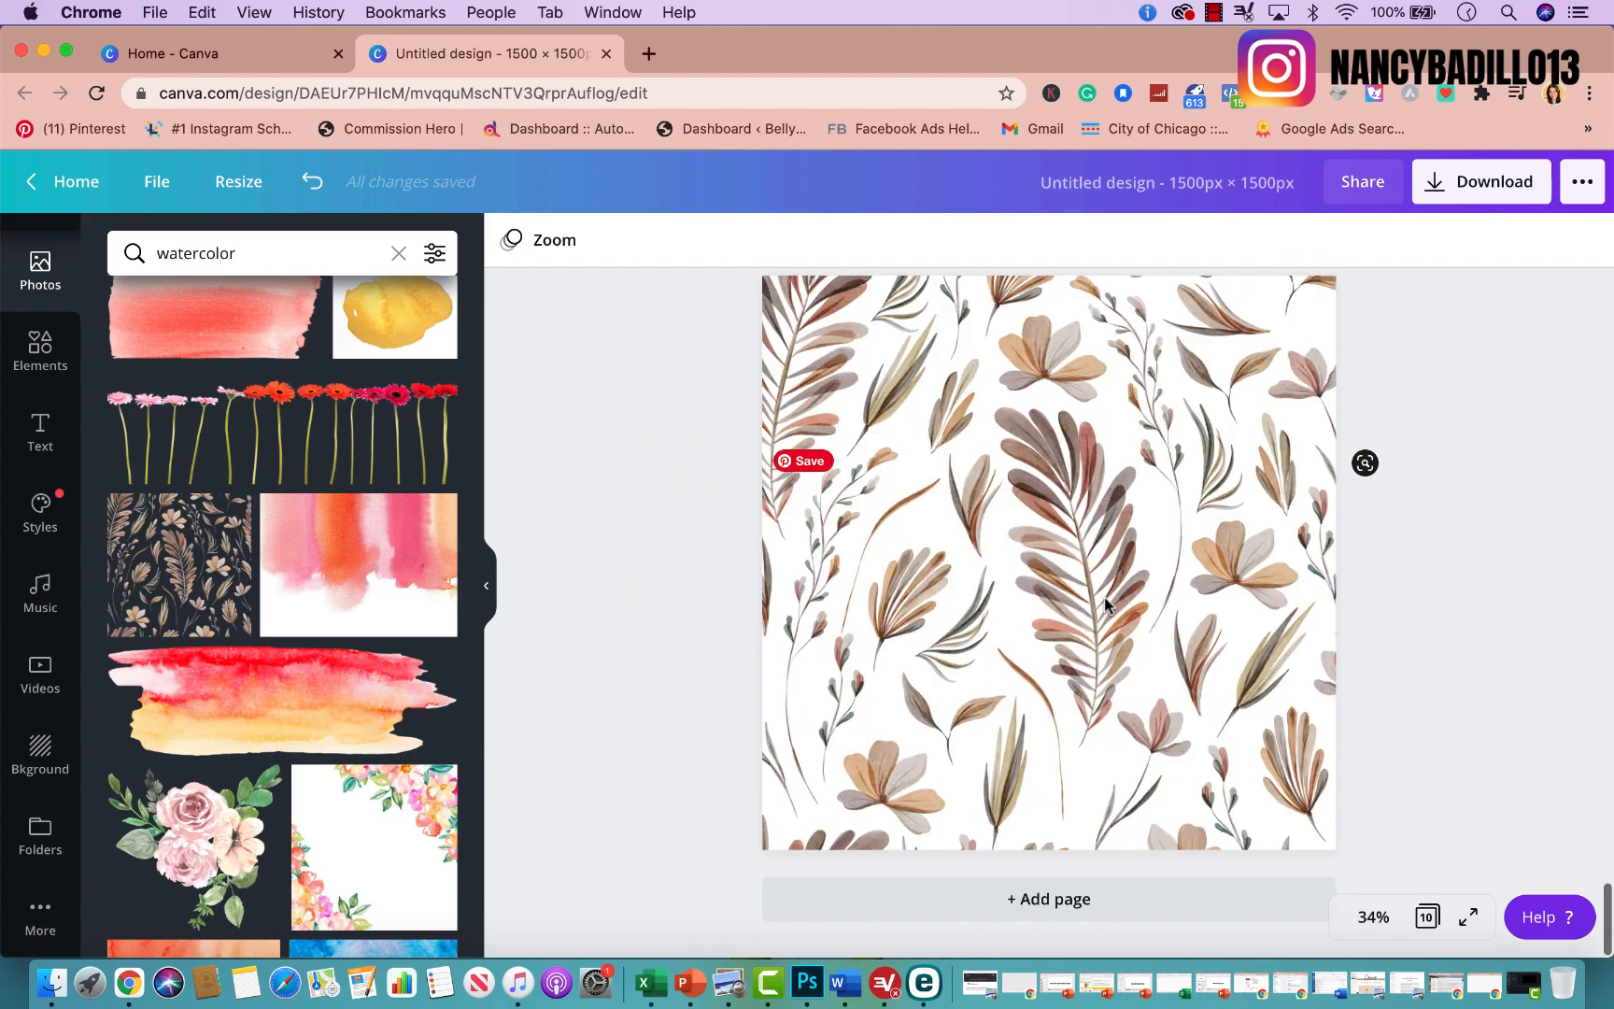
{"action": "scroll", "coordinate": [213, 817], "scroll_direction": "down", "scroll_amount": 10}
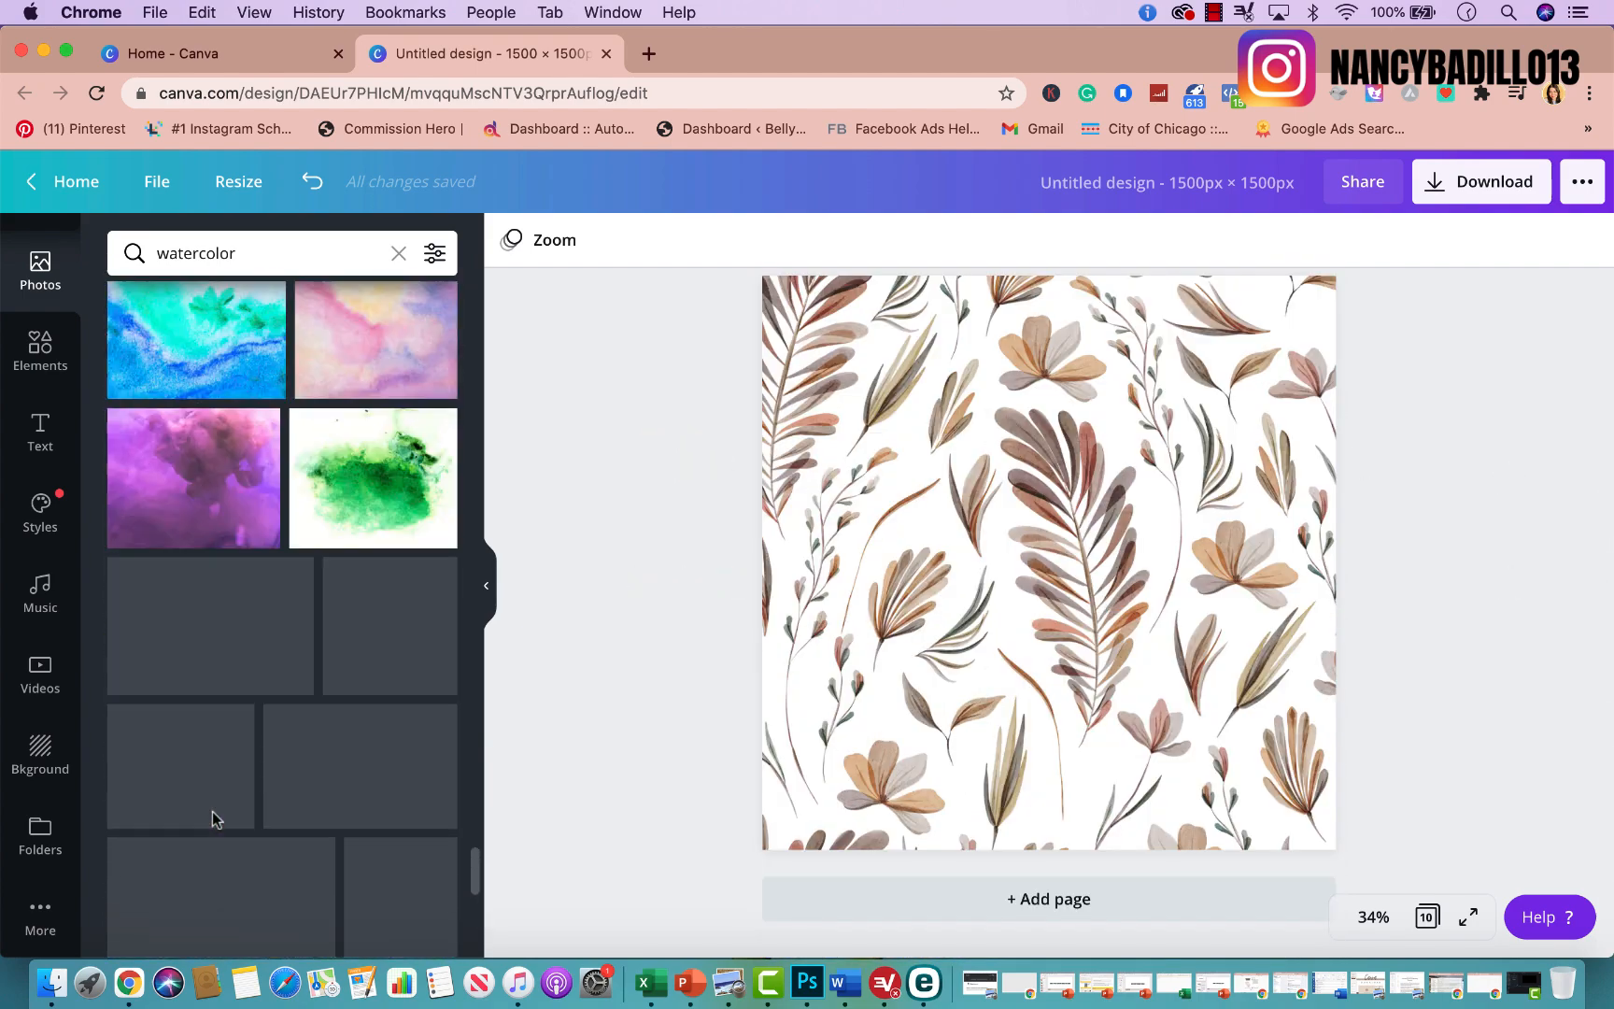
{"action": "scroll", "coordinate": [262, 794], "scroll_direction": "down", "scroll_amount": 5}
{"action": "scroll", "coordinate": [273, 734], "scroll_direction": "down", "scroll_amount": 10}
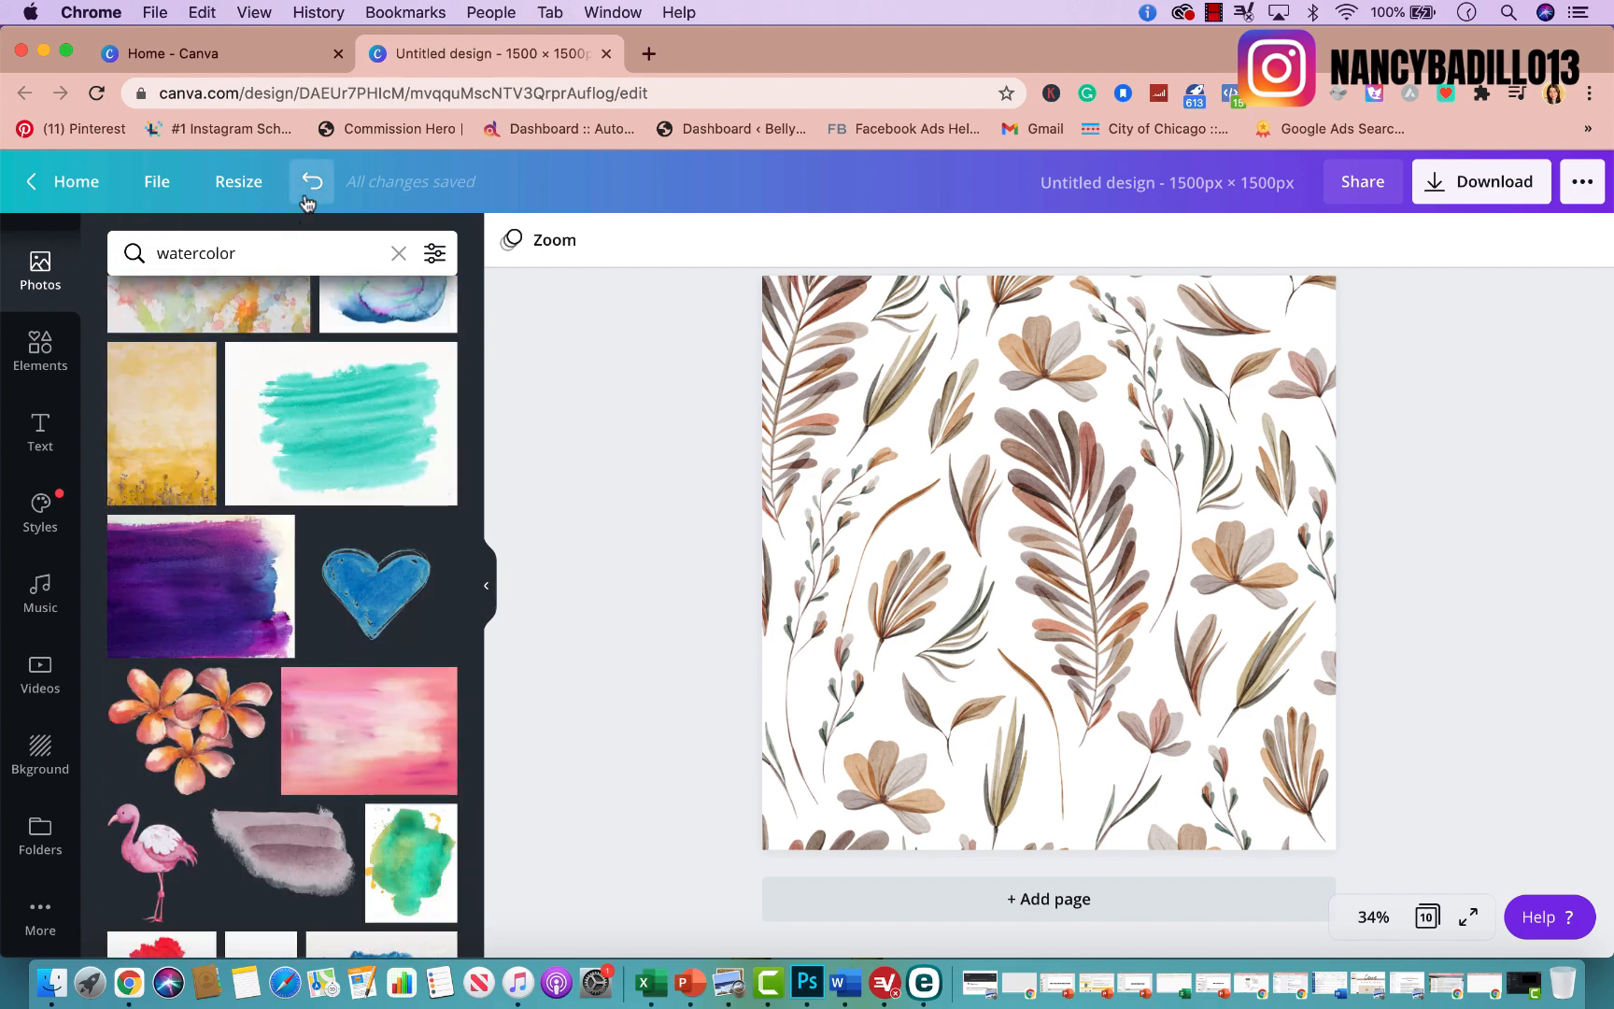
Search the photos for "texture" and add an eleventh blank page.
{"action": "left_click", "coordinate": [282, 242]}
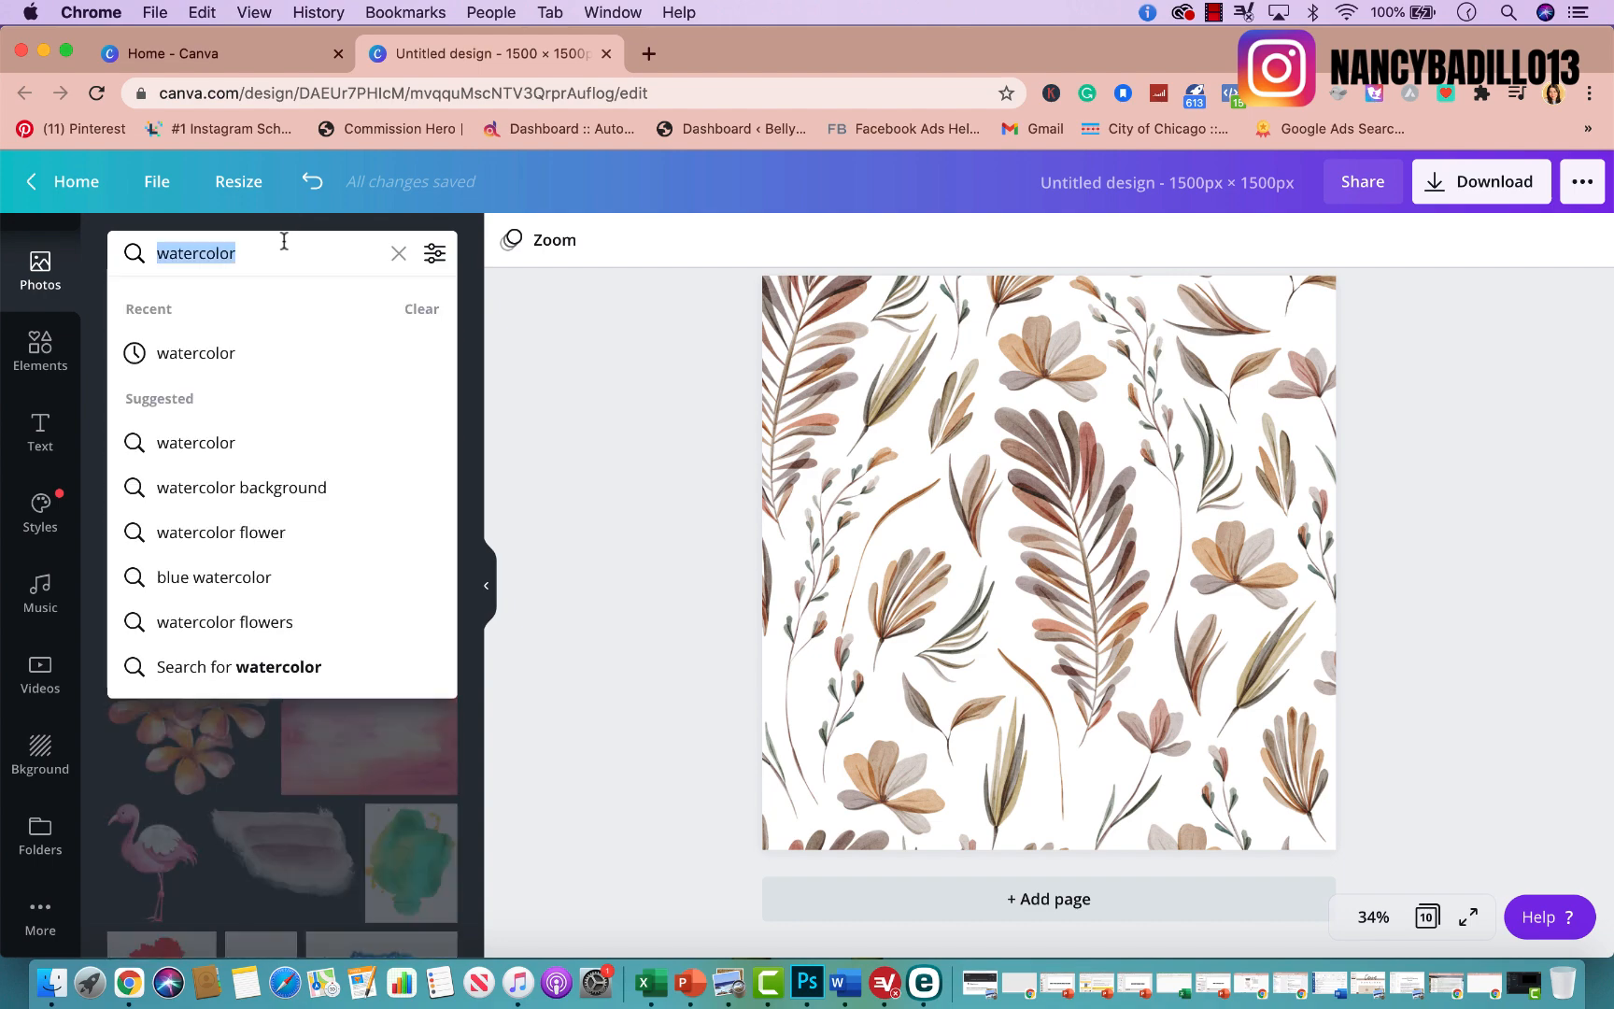
{"action": "type", "text": "text"}
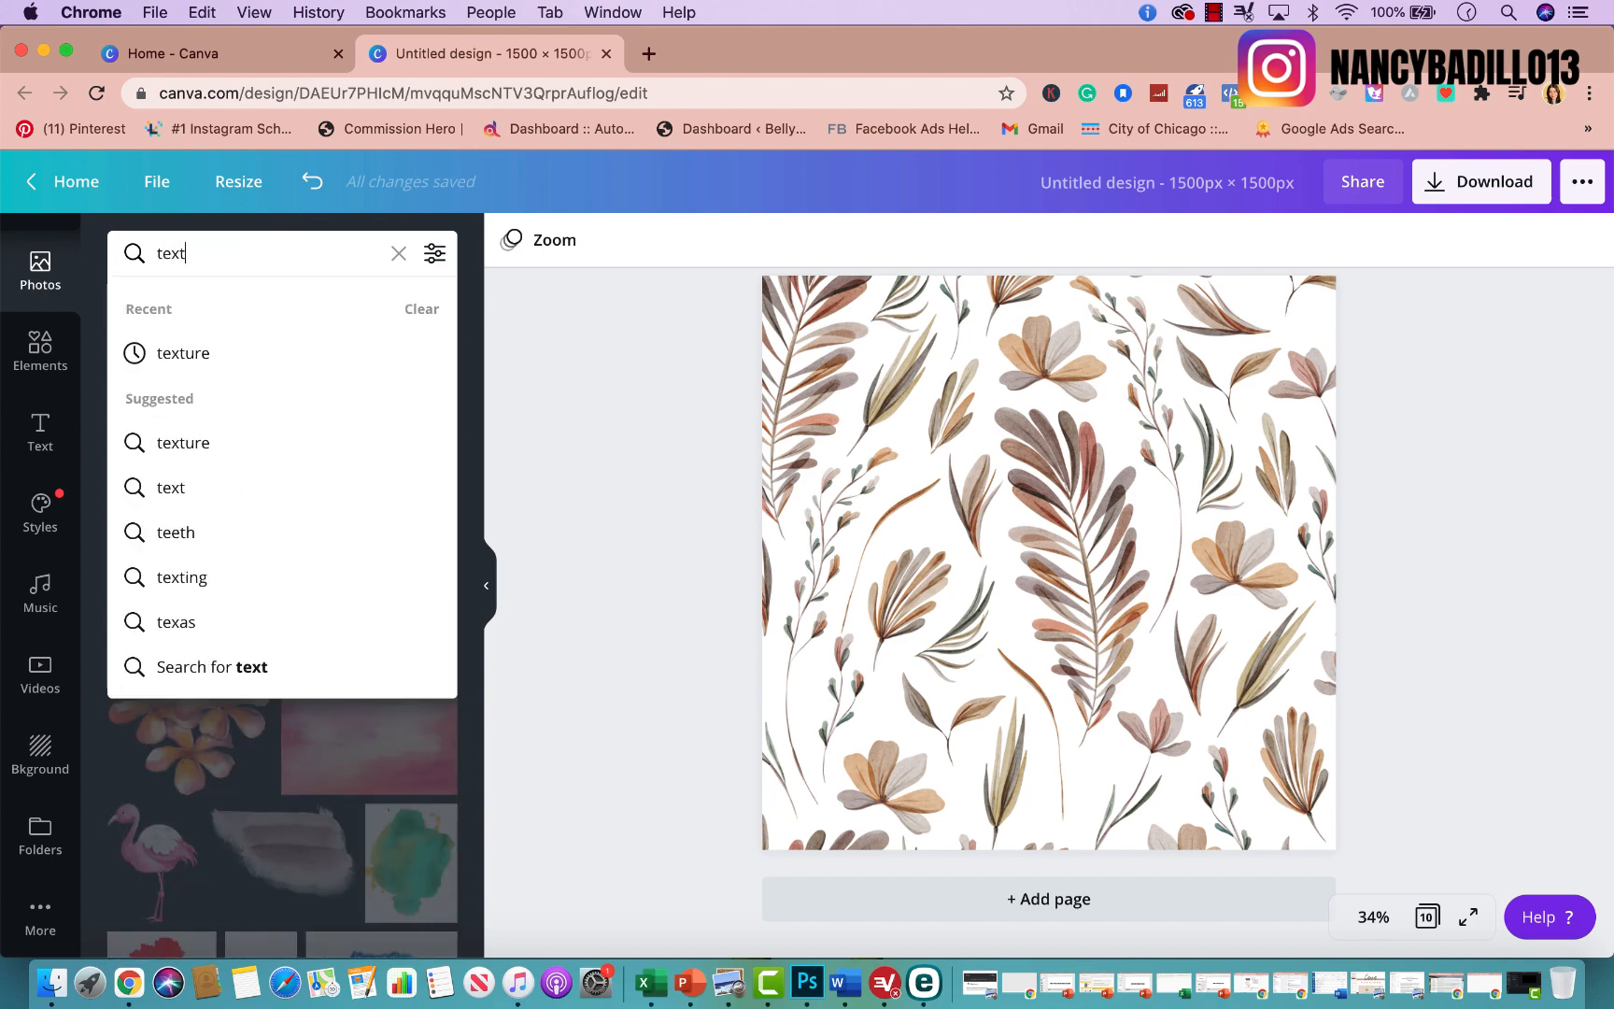
{"action": "key", "text": "Return"}
{"action": "scroll", "coordinate": [354, 573], "scroll_direction": "down", "scroll_amount": 1}
{"action": "left_click", "coordinate": [1027, 899]}
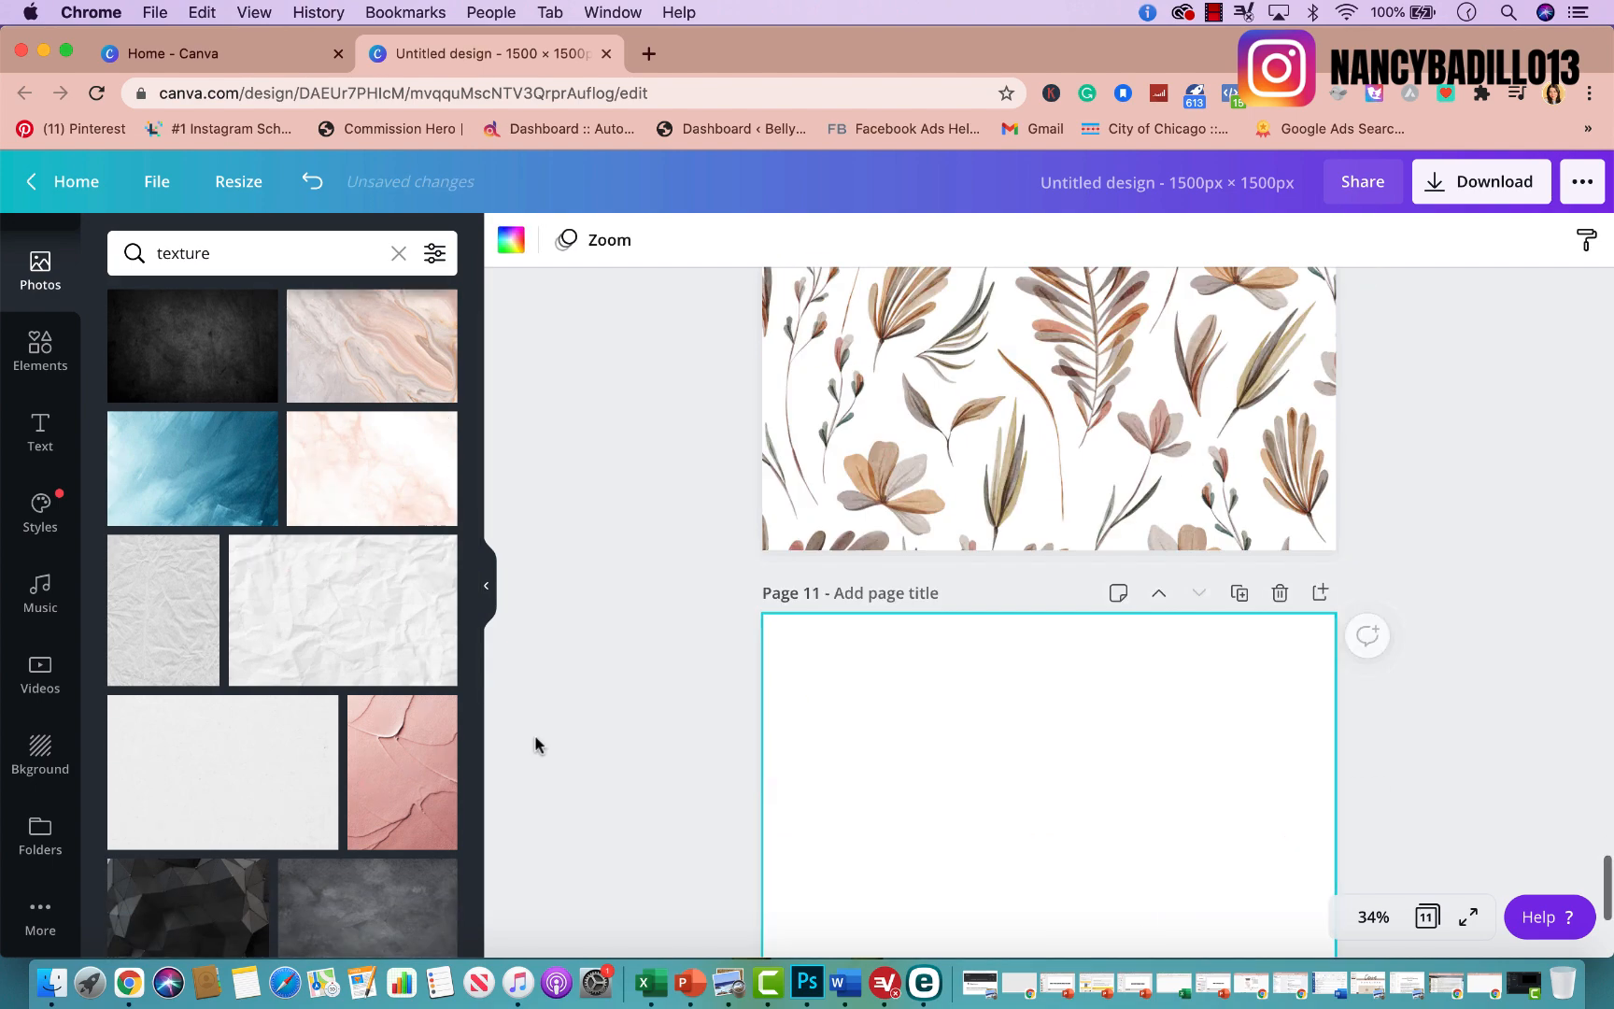
Place the beige crumpled paper photo on page 11, then reposition and enlarge it to cover the whole page.
{"action": "scroll", "coordinate": [318, 663], "scroll_direction": "down", "scroll_amount": 3}
{"action": "scroll", "coordinate": [252, 747], "scroll_direction": "down", "scroll_amount": 5}
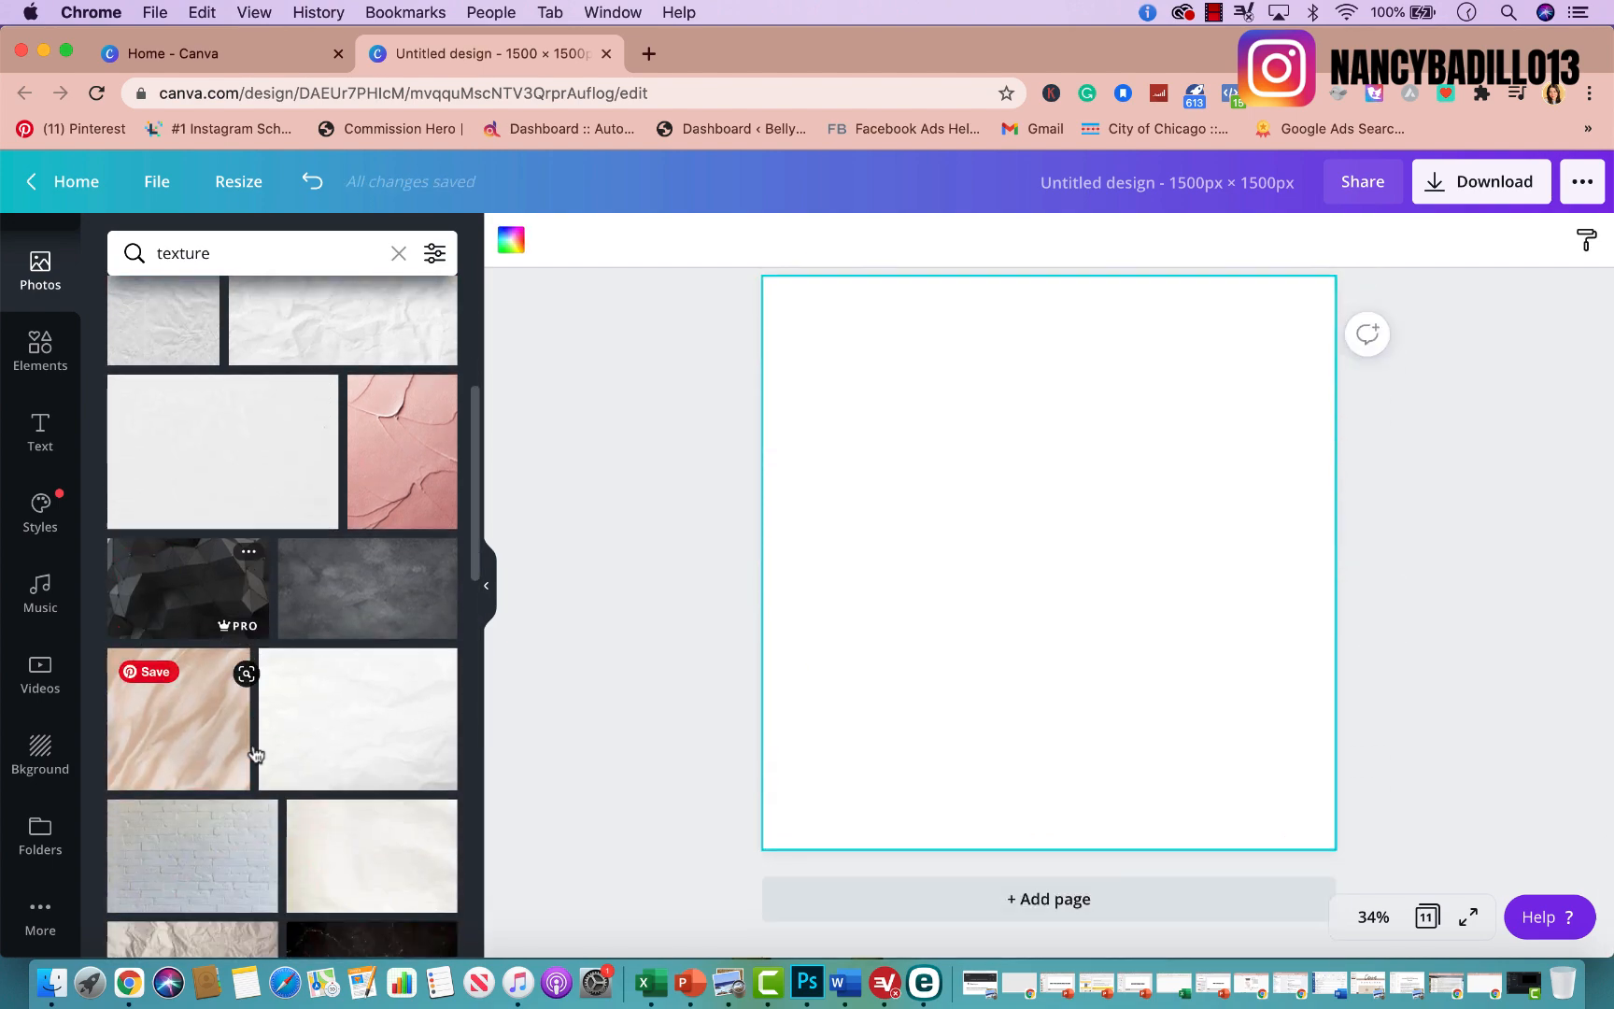
{"action": "left_click", "coordinate": [250, 397]}
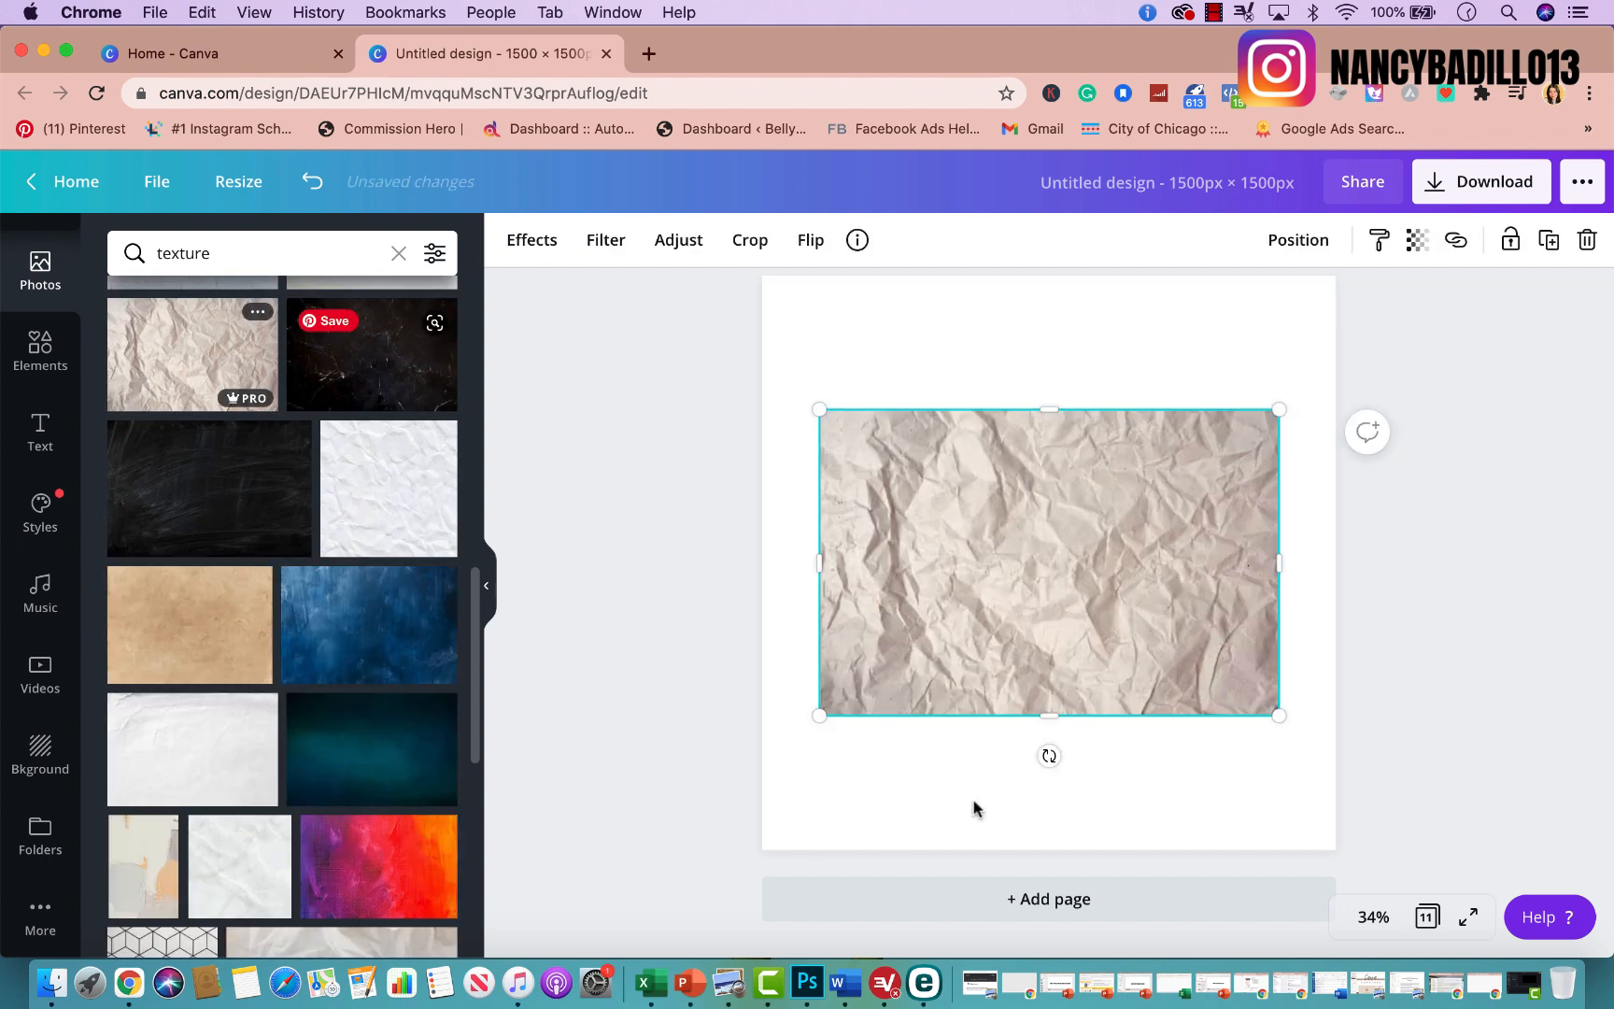
{"action": "left_click_drag", "start_coordinate": [1132, 596], "coordinate": [1077, 478]}
{"action": "left_click_drag", "start_coordinate": [1186, 571], "coordinate": [1584, 856]}
{"action": "left_click_drag", "start_coordinate": [1599, 859], "coordinate": [1599, 859]}
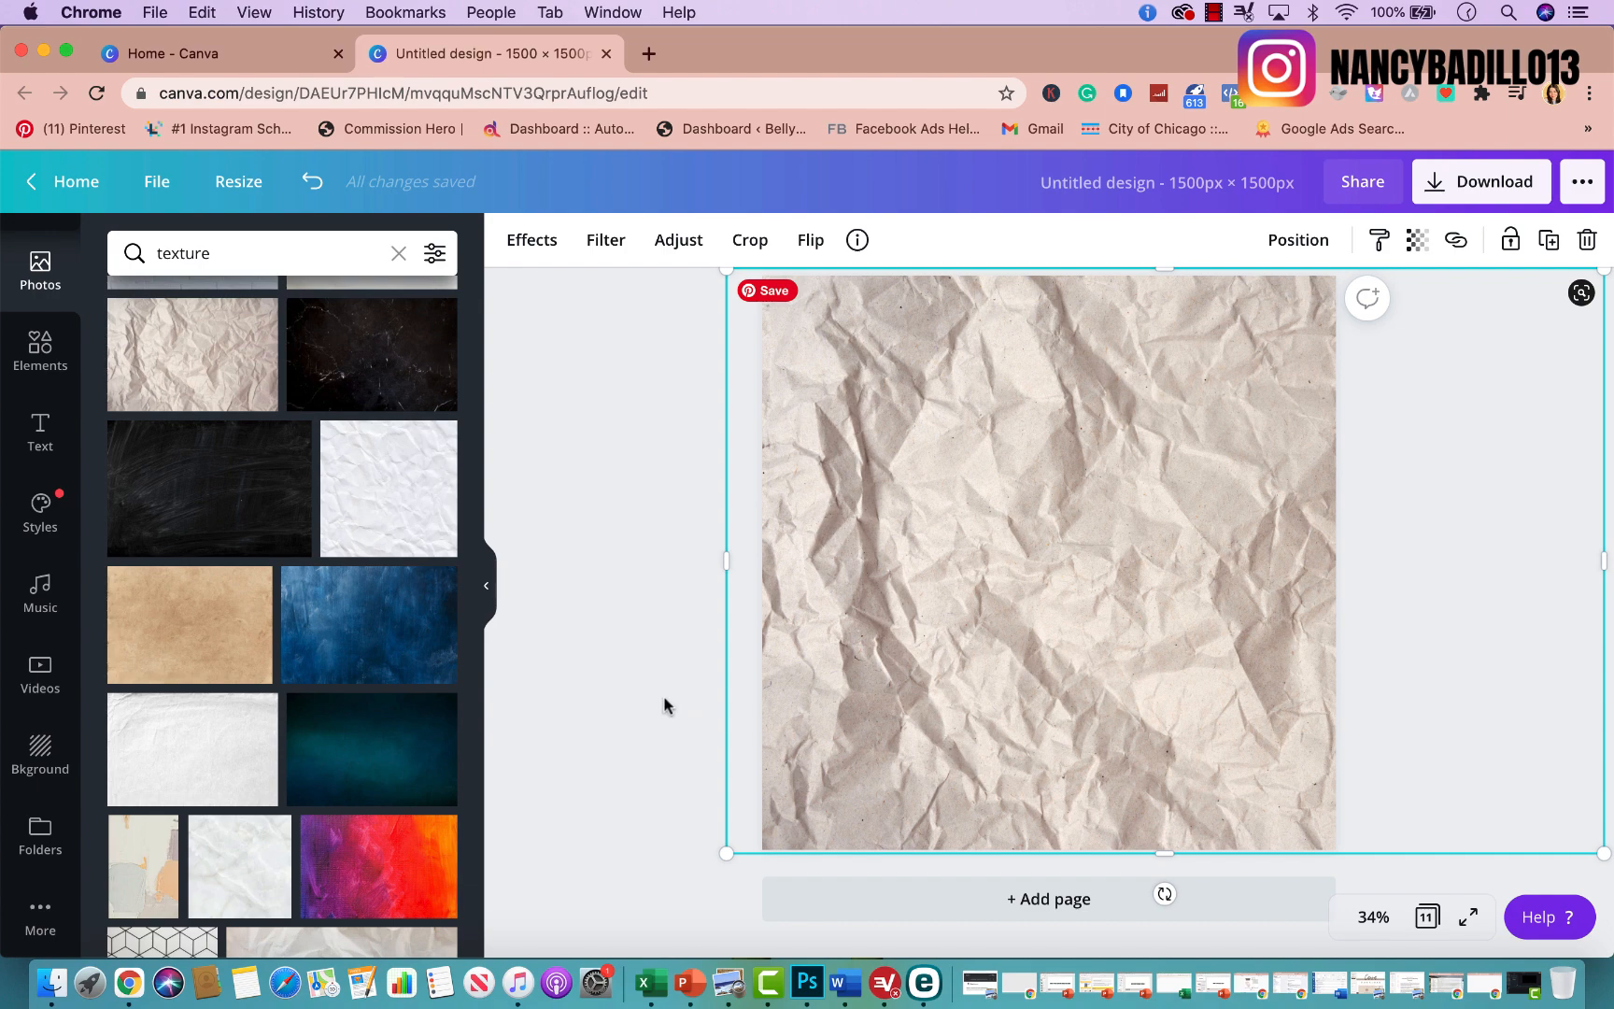
{"action": "left_click", "coordinate": [689, 698]}
Add a twelfth page and fill it completely with the black-and-white geometric cube pattern photo.
{"action": "left_click", "coordinate": [1116, 895]}
{"action": "scroll", "coordinate": [320, 804], "scroll_direction": "down", "scroll_amount": 5}
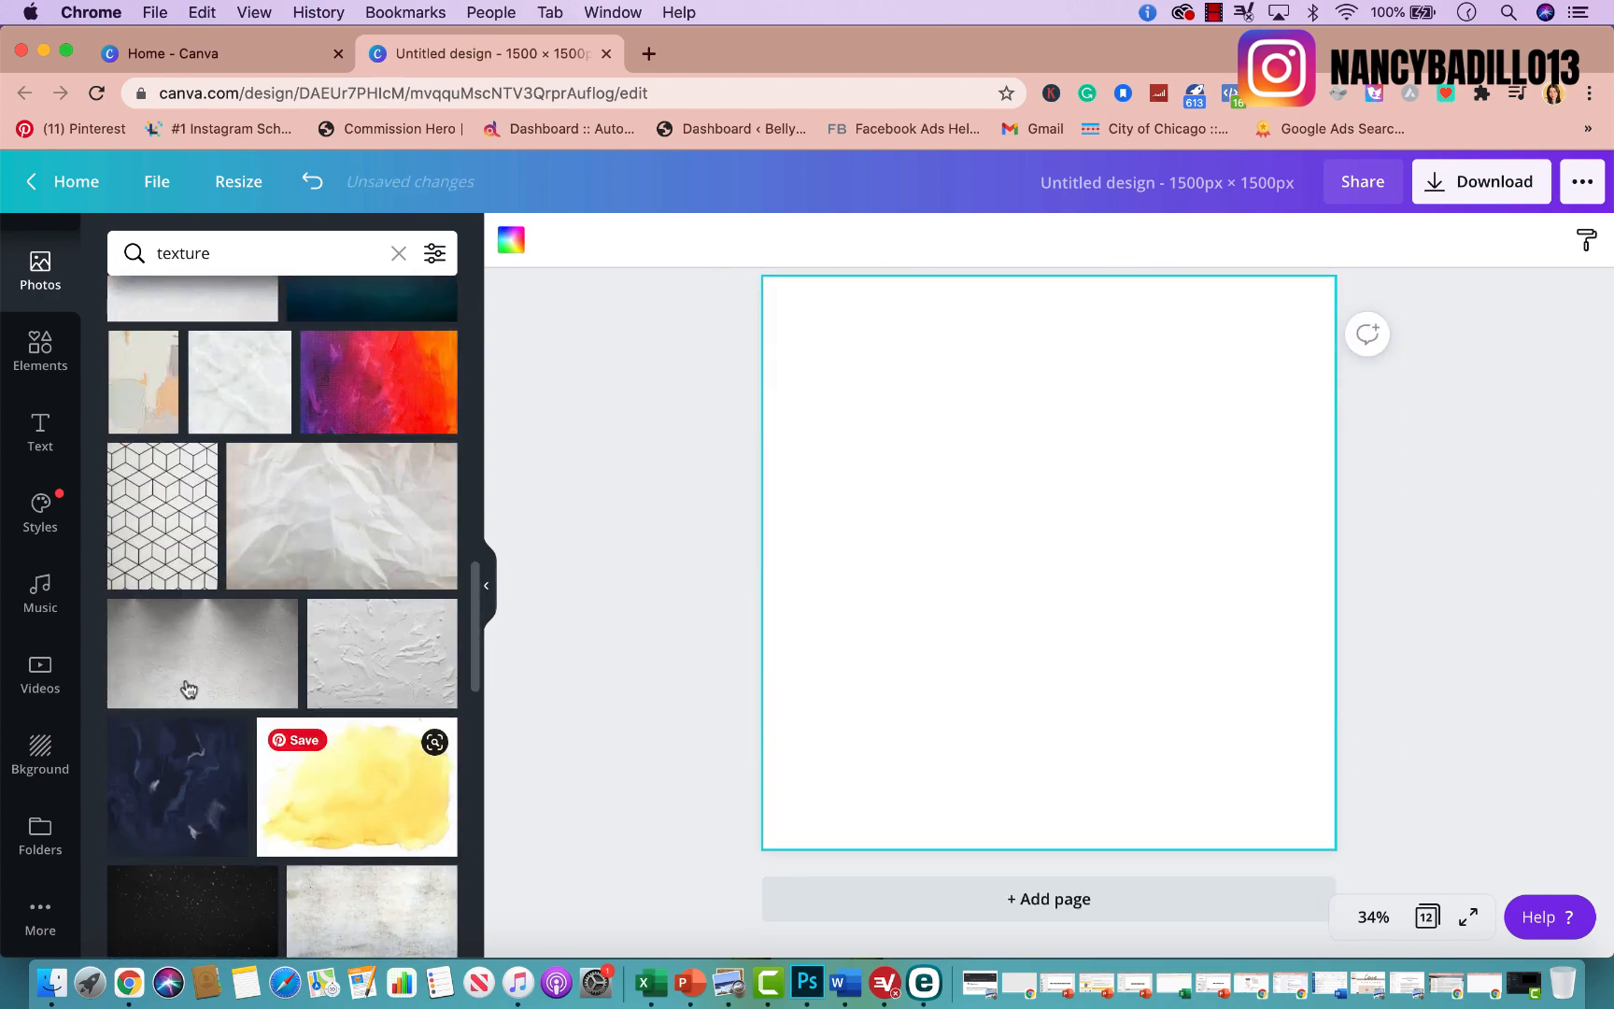
{"action": "left_click", "coordinate": [177, 540]}
{"action": "left_click_drag", "start_coordinate": [976, 551], "coordinate": [930, 448]}
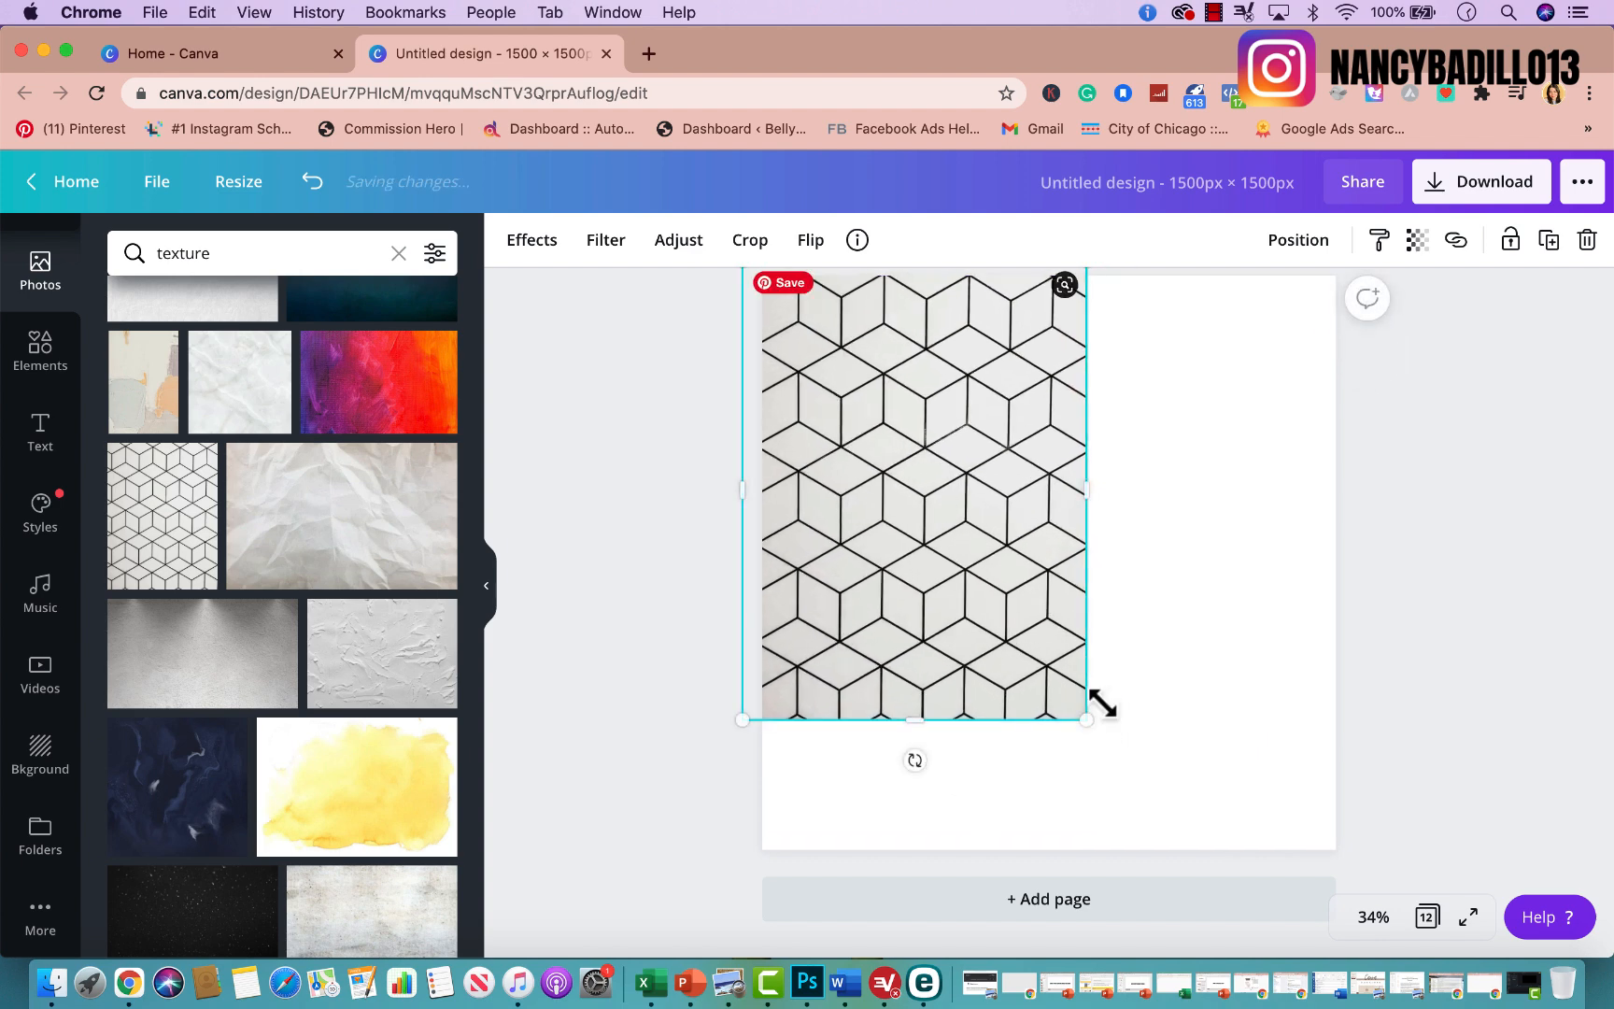
{"action": "left_click_drag", "start_coordinate": [1076, 714], "coordinate": [1553, 945]}
{"action": "left_click", "coordinate": [1585, 733]}
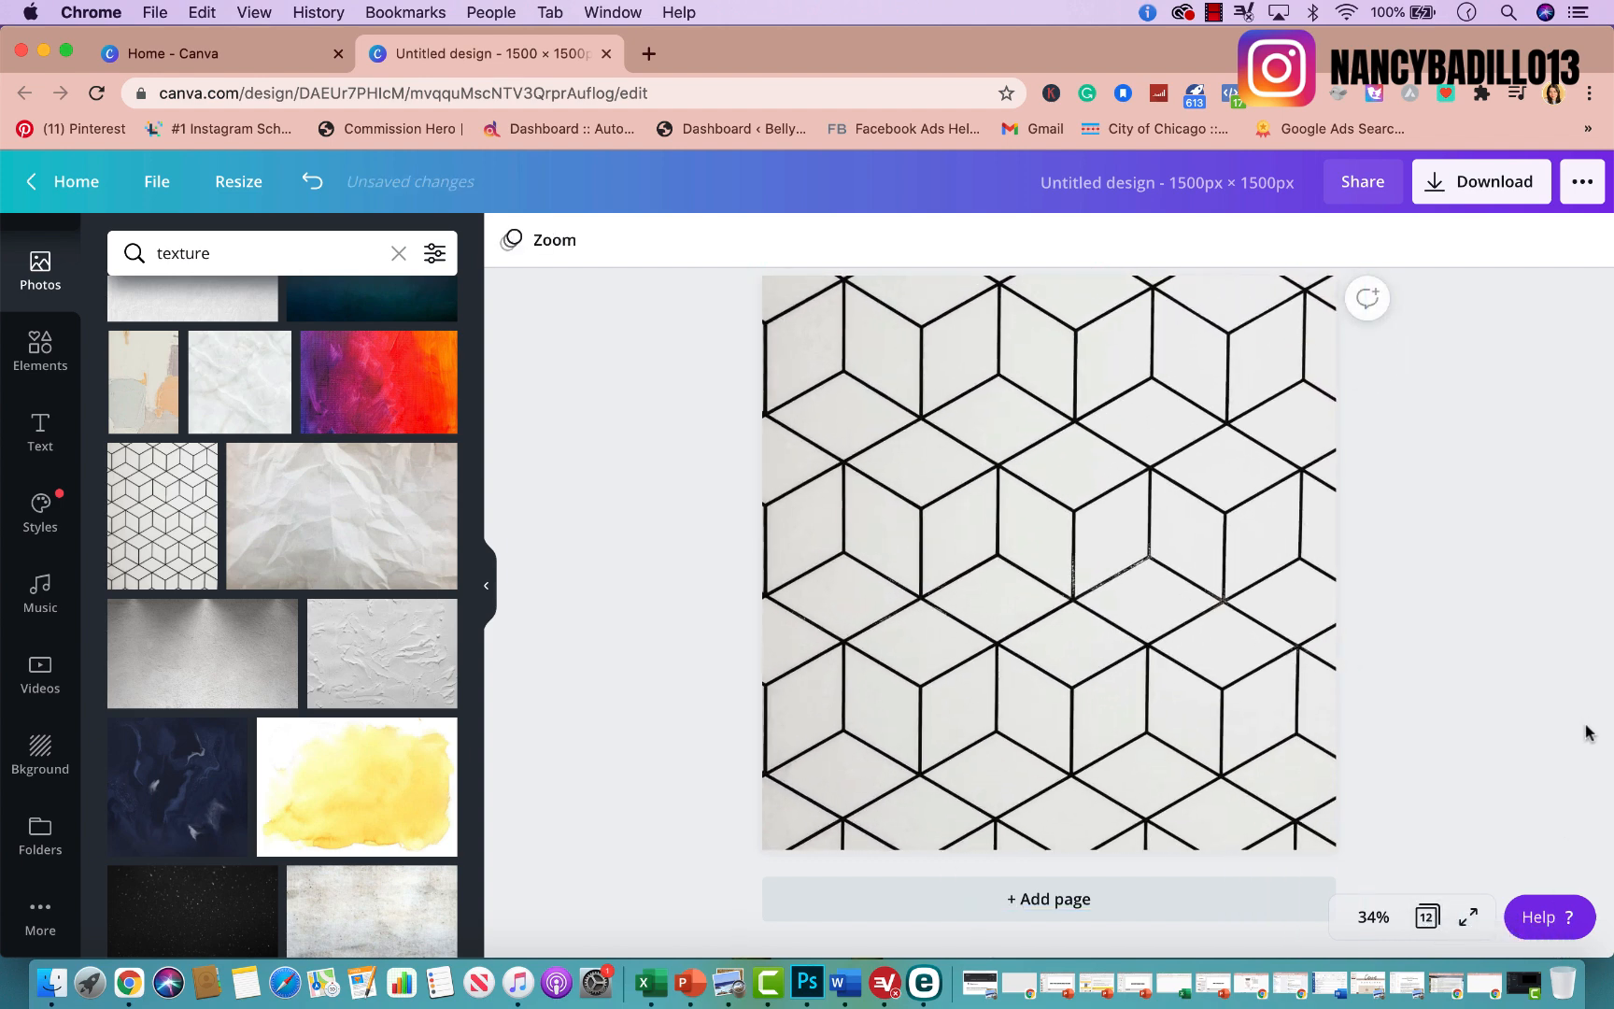
Add a thirteenth blank page, browse more texture photos, and search the photos for "marble".
{"action": "left_click", "coordinate": [1193, 897]}
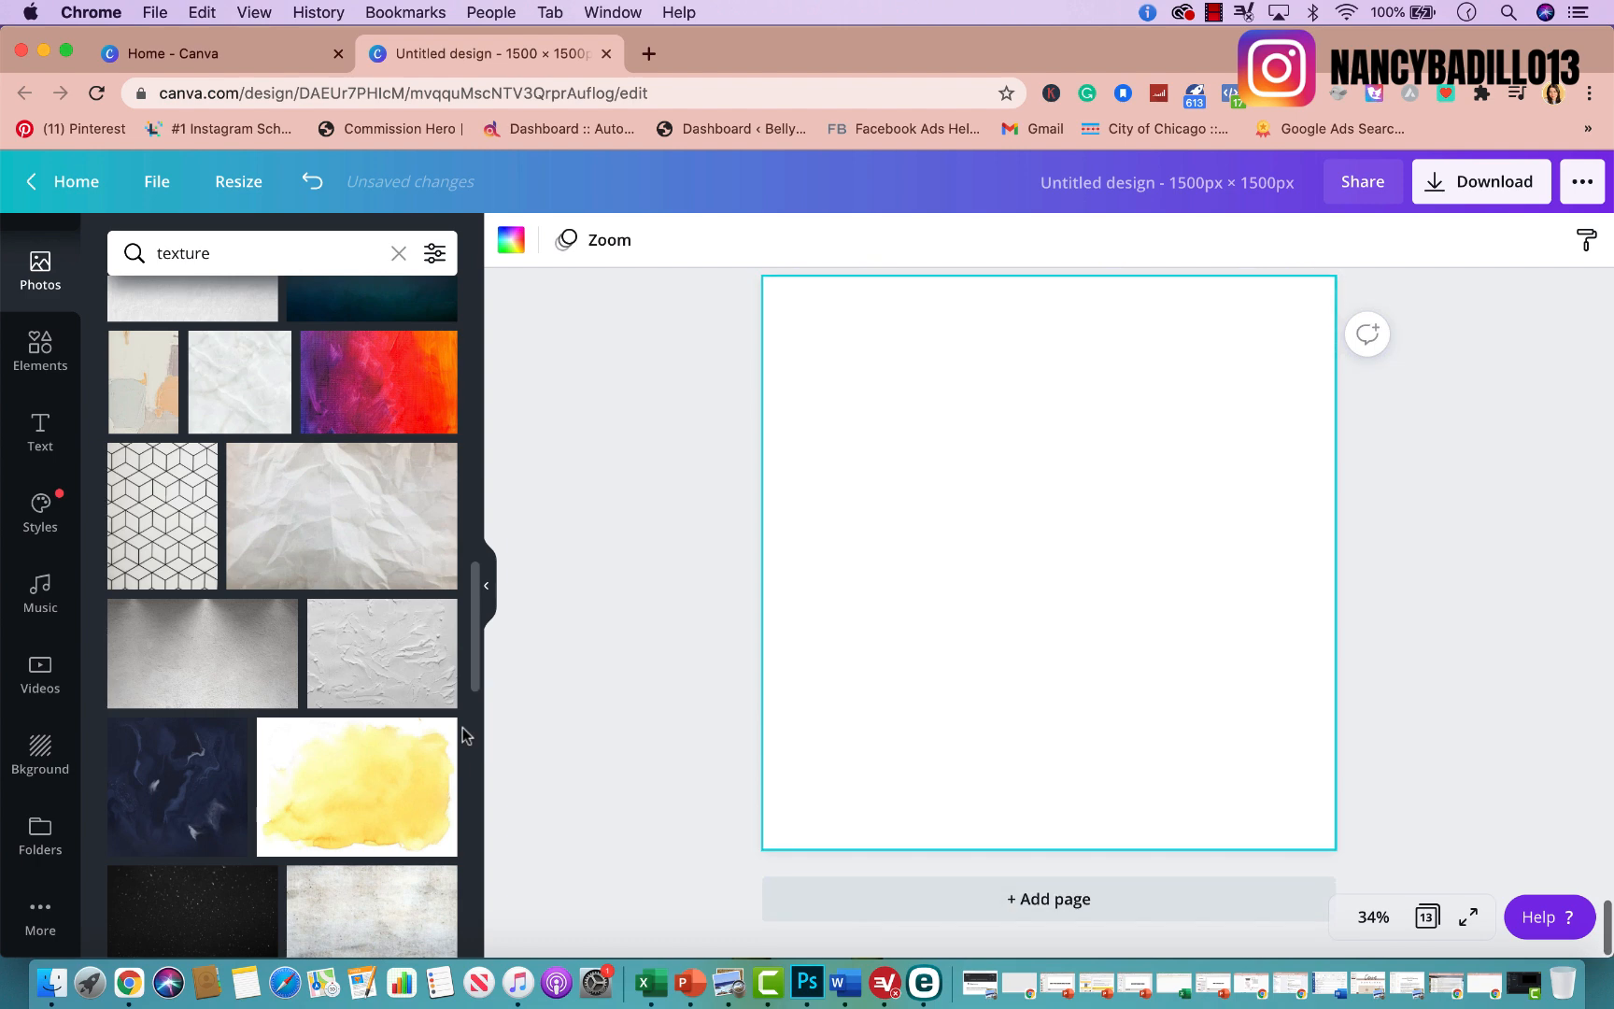
{"action": "scroll", "coordinate": [371, 815], "scroll_direction": "down", "scroll_amount": 4}
{"action": "scroll", "coordinate": [371, 815], "scroll_direction": "down", "scroll_amount": 2}
{"action": "scroll", "coordinate": [224, 644], "scroll_direction": "down", "scroll_amount": 3}
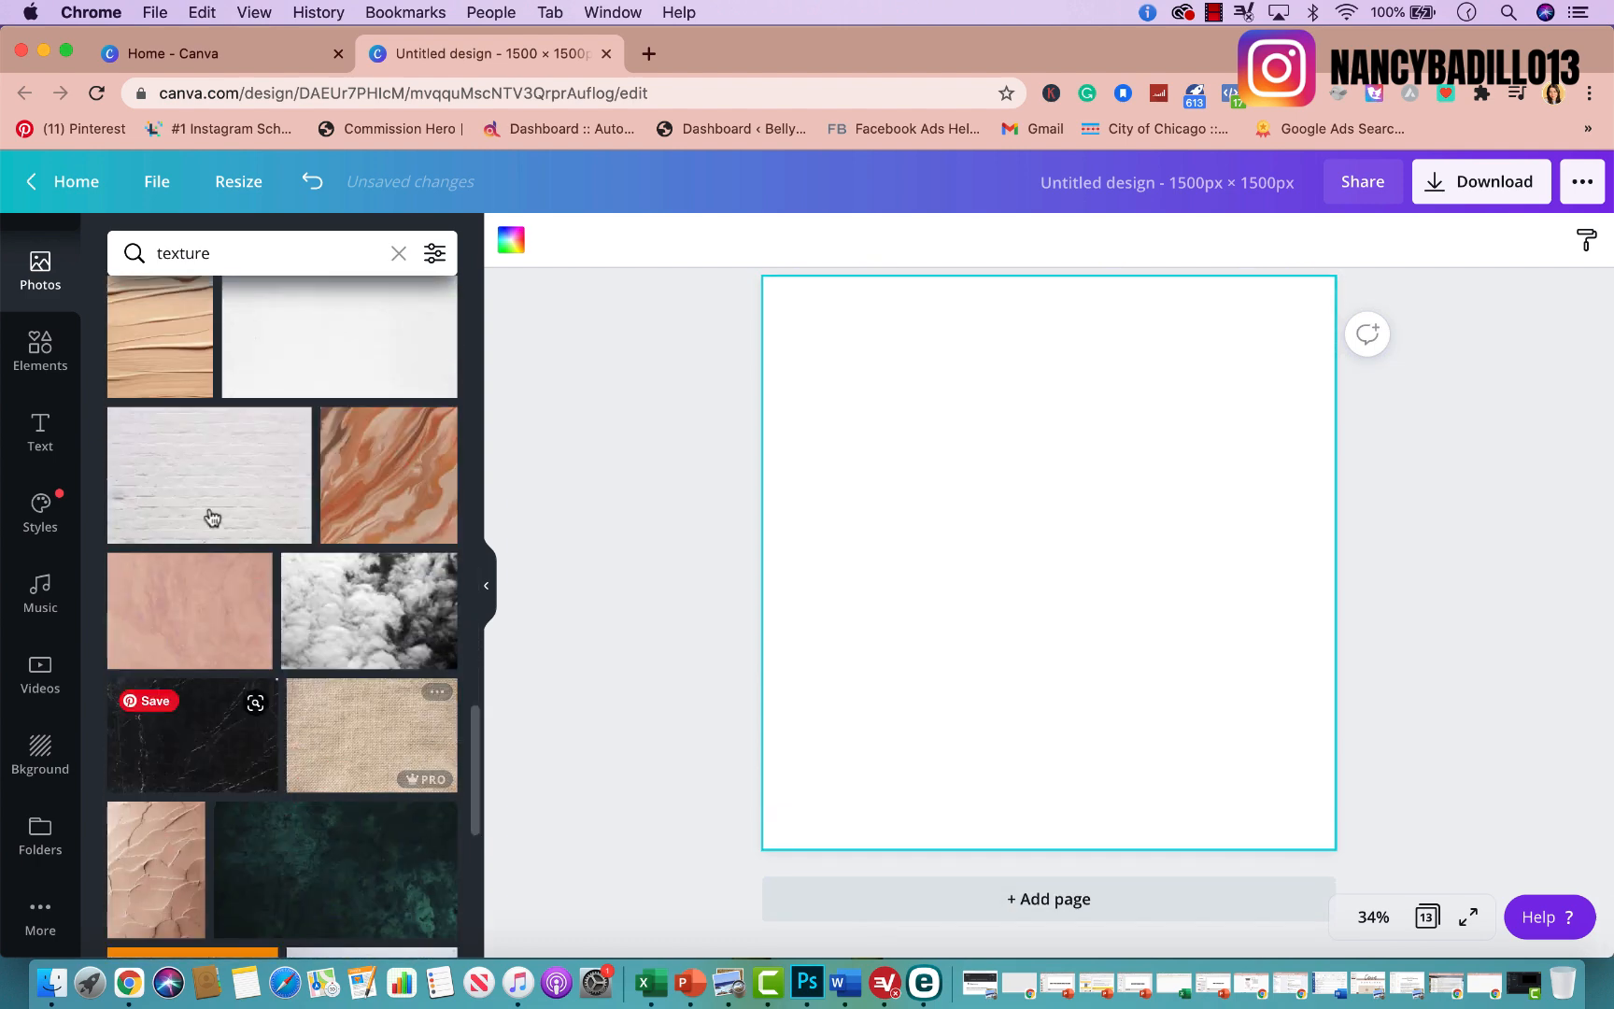
{"action": "scroll", "coordinate": [205, 421], "scroll_direction": "down", "scroll_amount": 5}
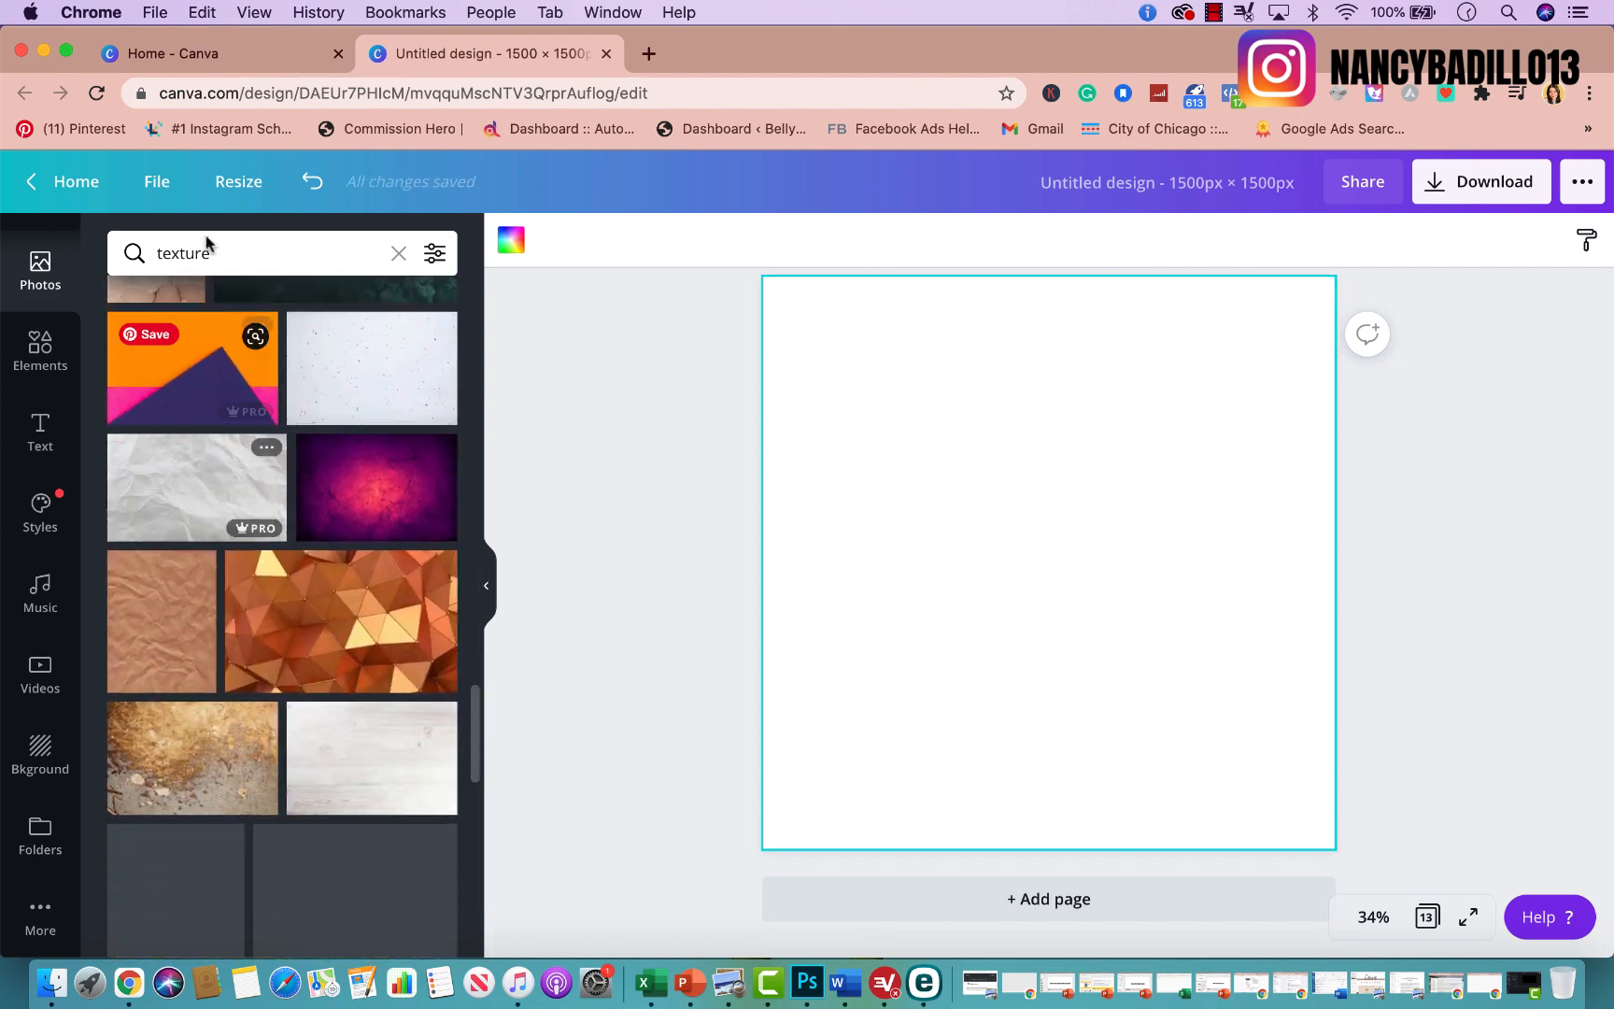
{"action": "double_click", "coordinate": [209, 253]}
{"action": "type", "text": "marble"}
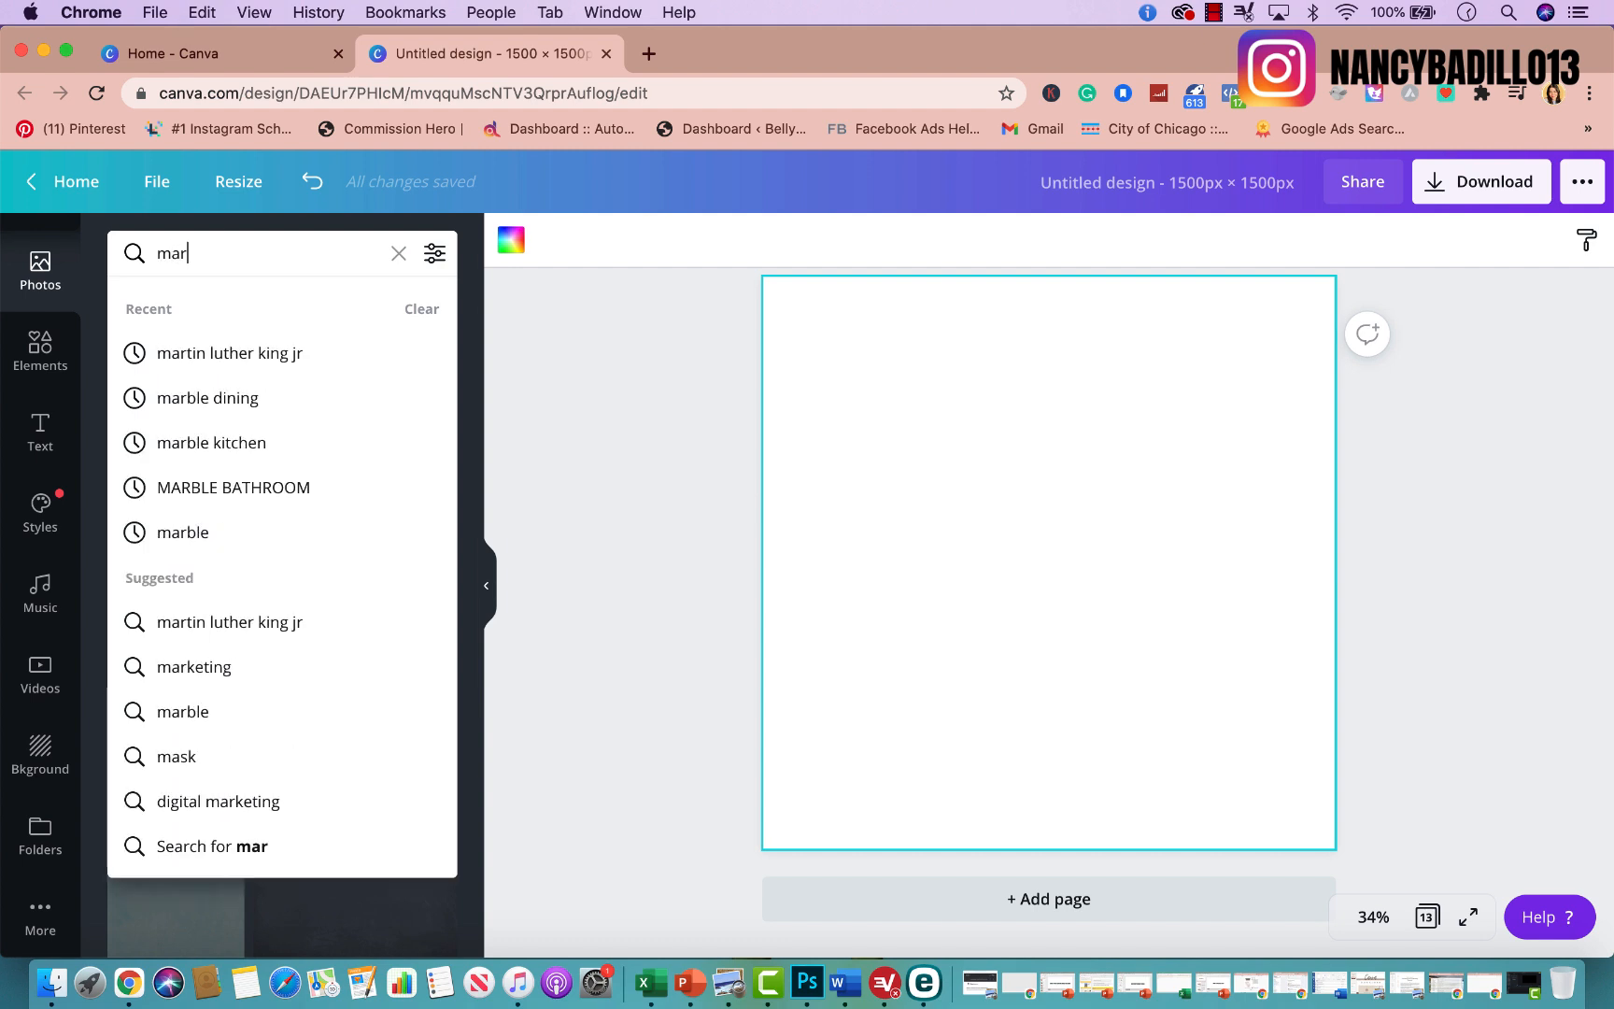
{"action": "key", "text": "Return"}
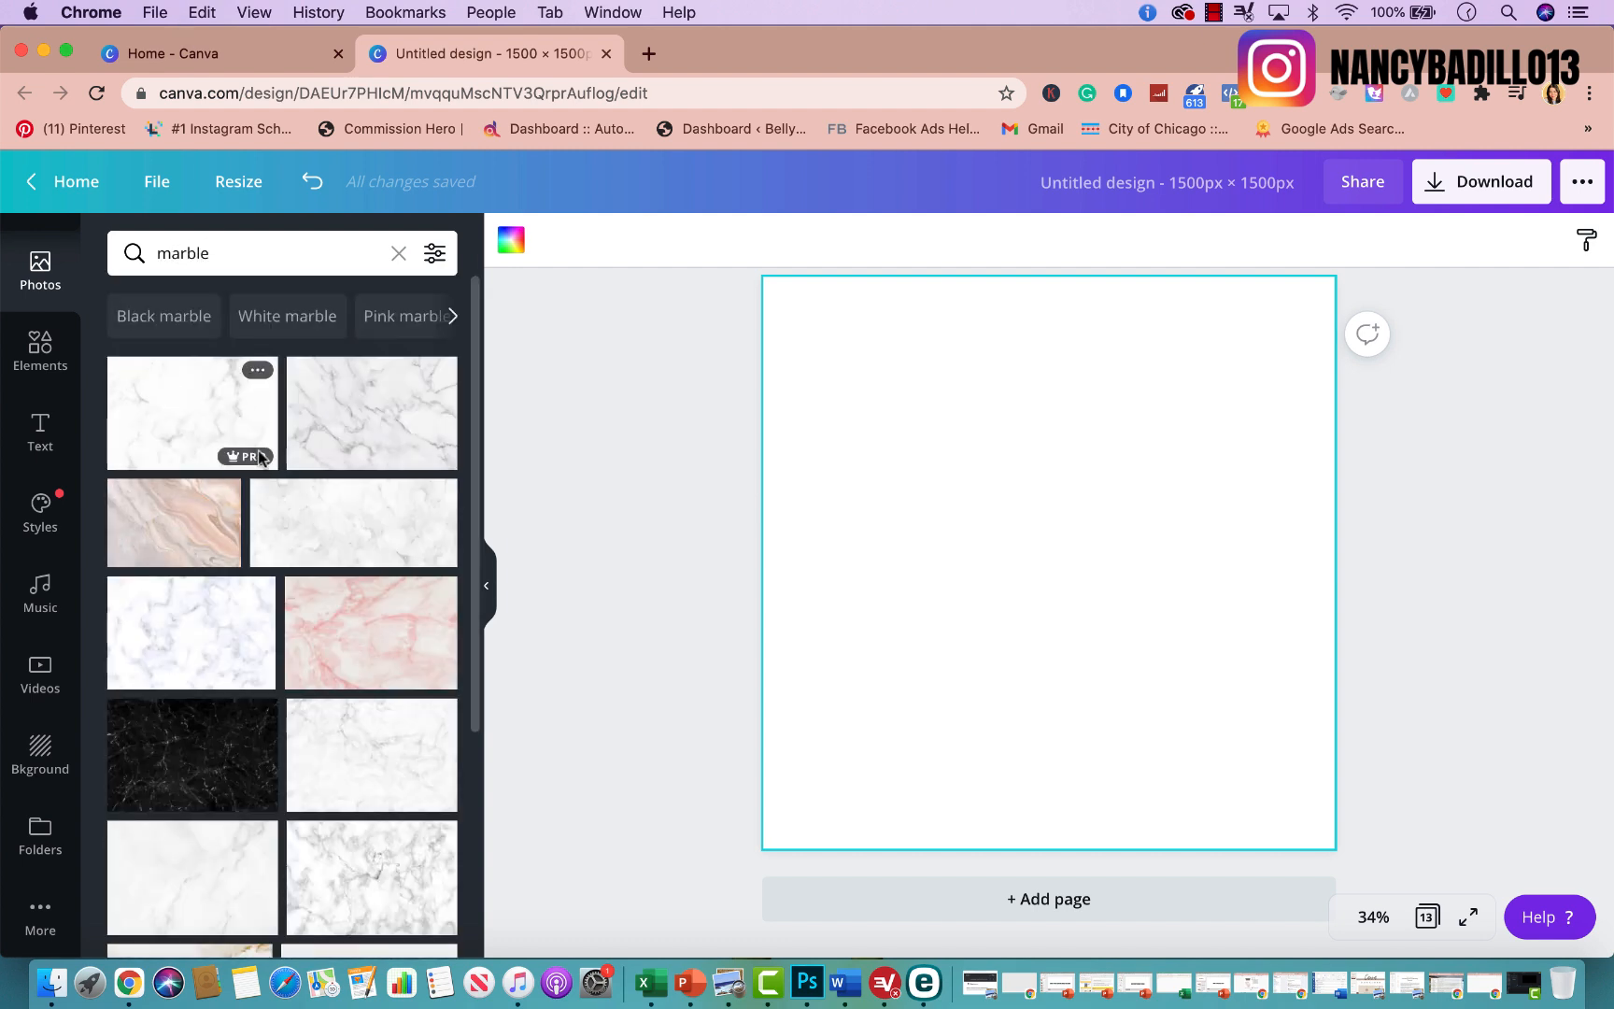
Place the white marble photo with gray veins on page 13 and enlarge it to cover the whole page.
{"action": "left_click", "coordinate": [338, 415]}
{"action": "left_click_drag", "start_coordinate": [1074, 584], "coordinate": [995, 446]}
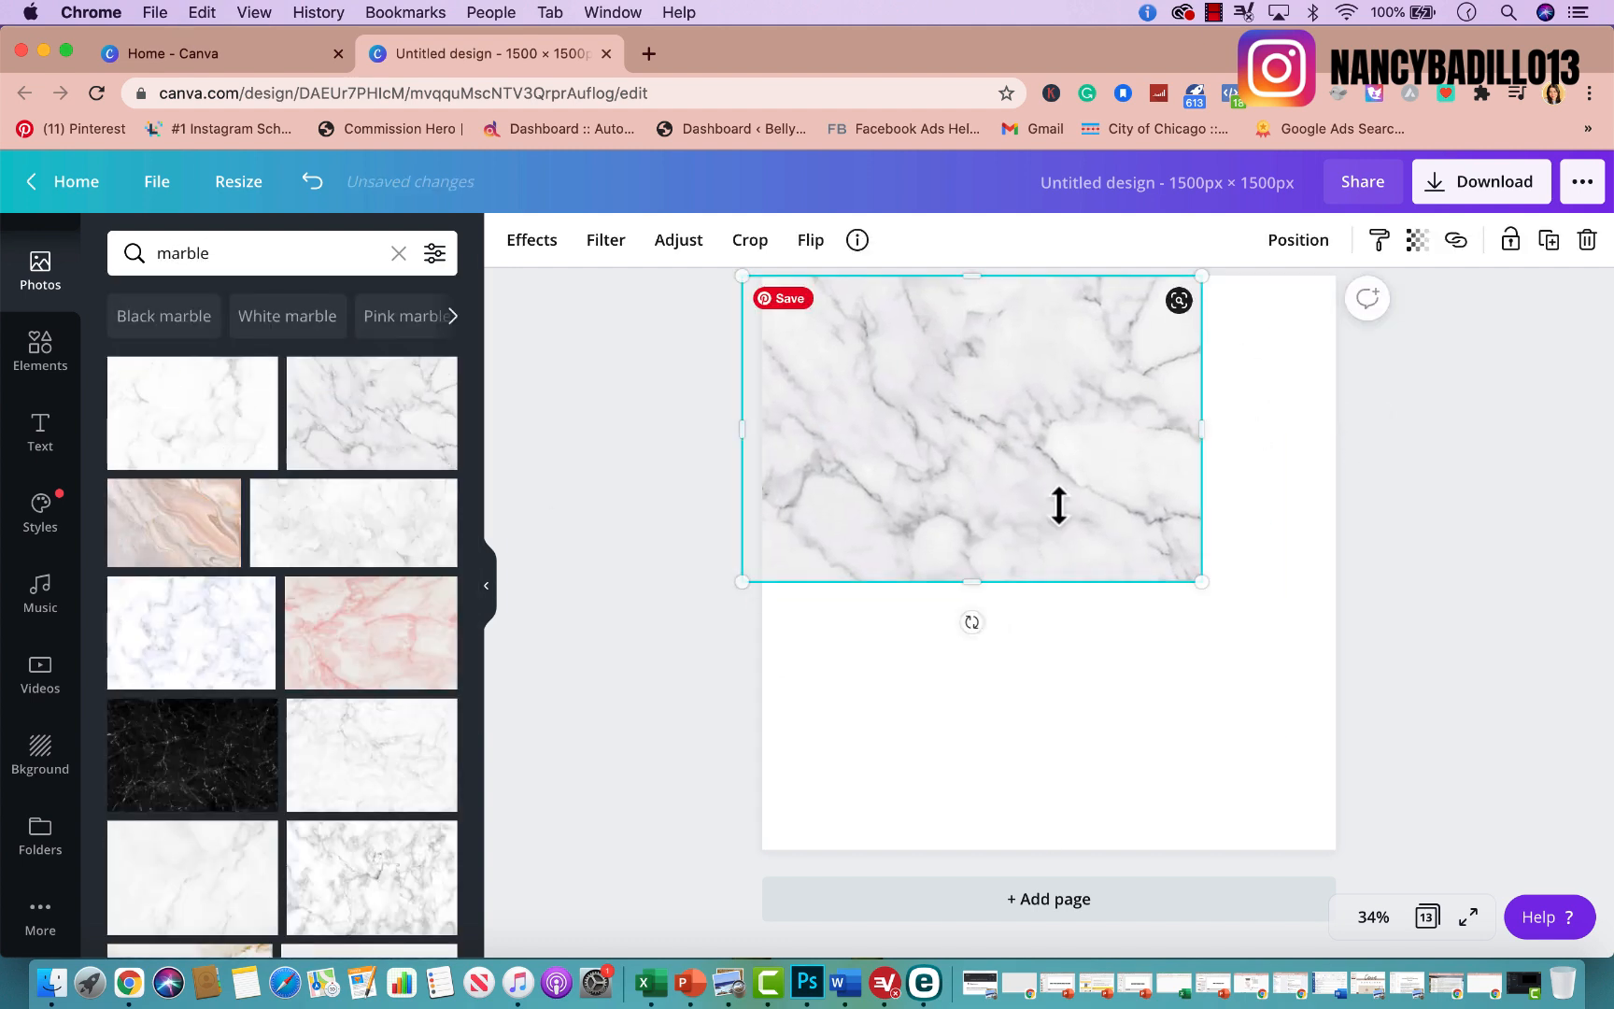
{"action": "left_click_drag", "start_coordinate": [1201, 579], "coordinate": [1603, 916]}
{"action": "scroll", "coordinate": [1437, 688], "scroll_direction": "up", "scroll_amount": 2}
{"action": "scroll", "coordinate": [883, 634], "scroll_direction": "down", "scroll_amount": 2}
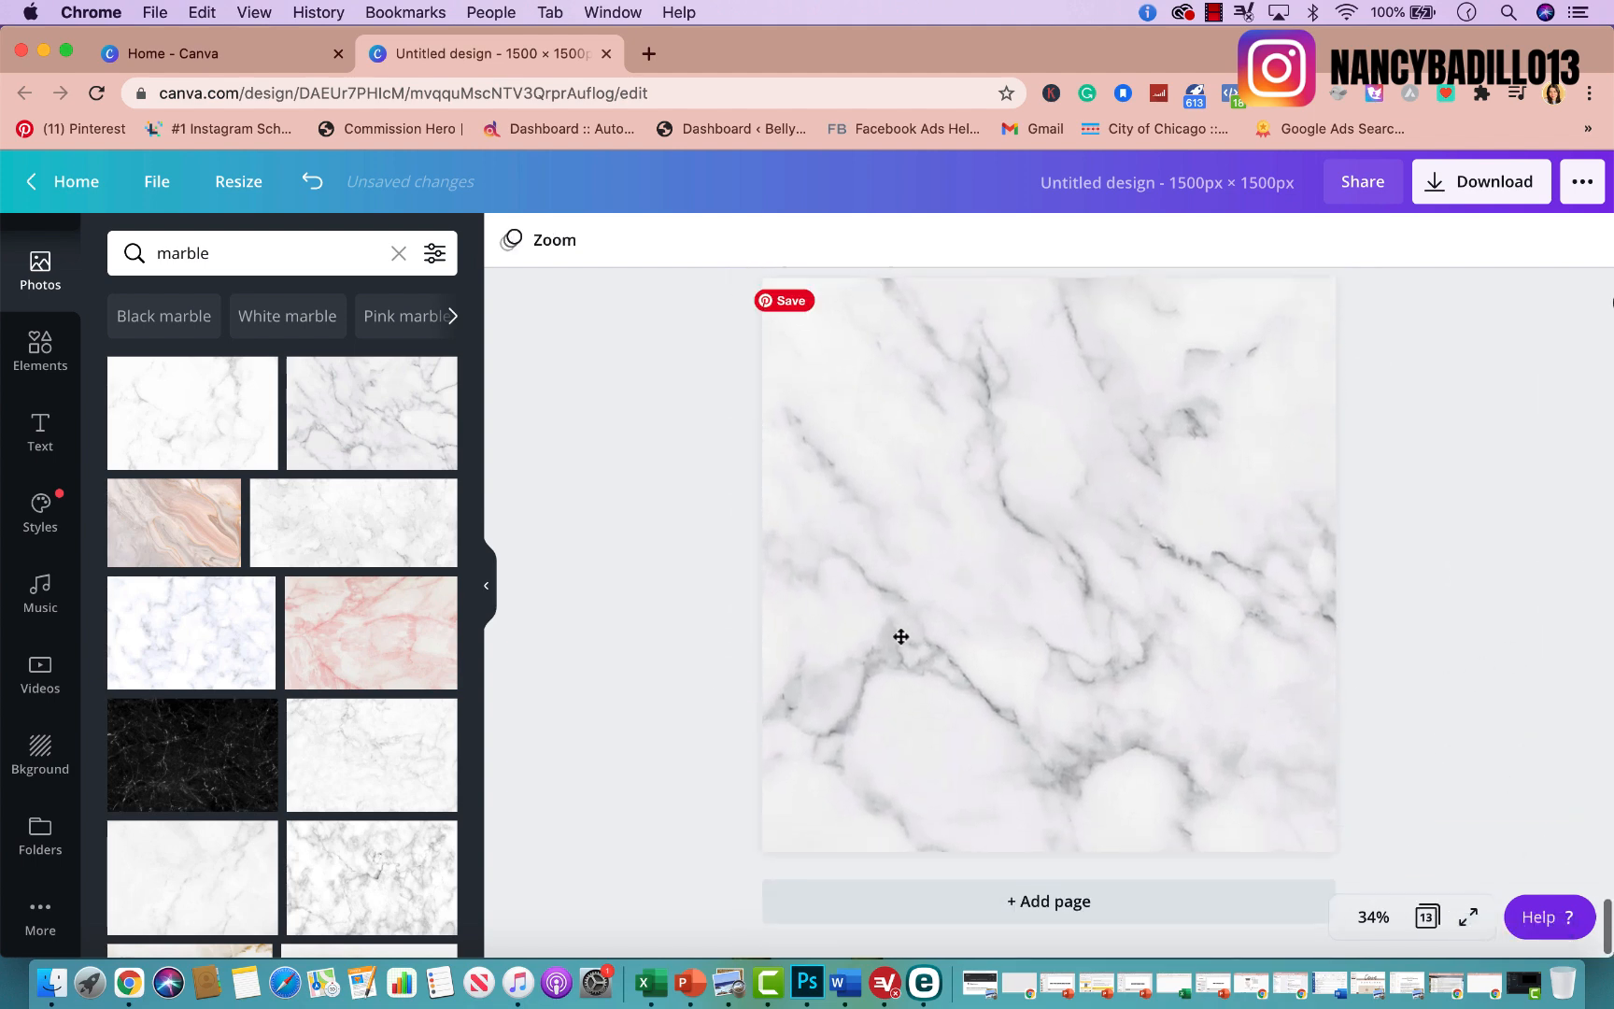
Add a fourteenth page and fill it completely with the pink marble photo, enlarged past the page edges.
{"action": "left_click", "coordinate": [879, 899]}
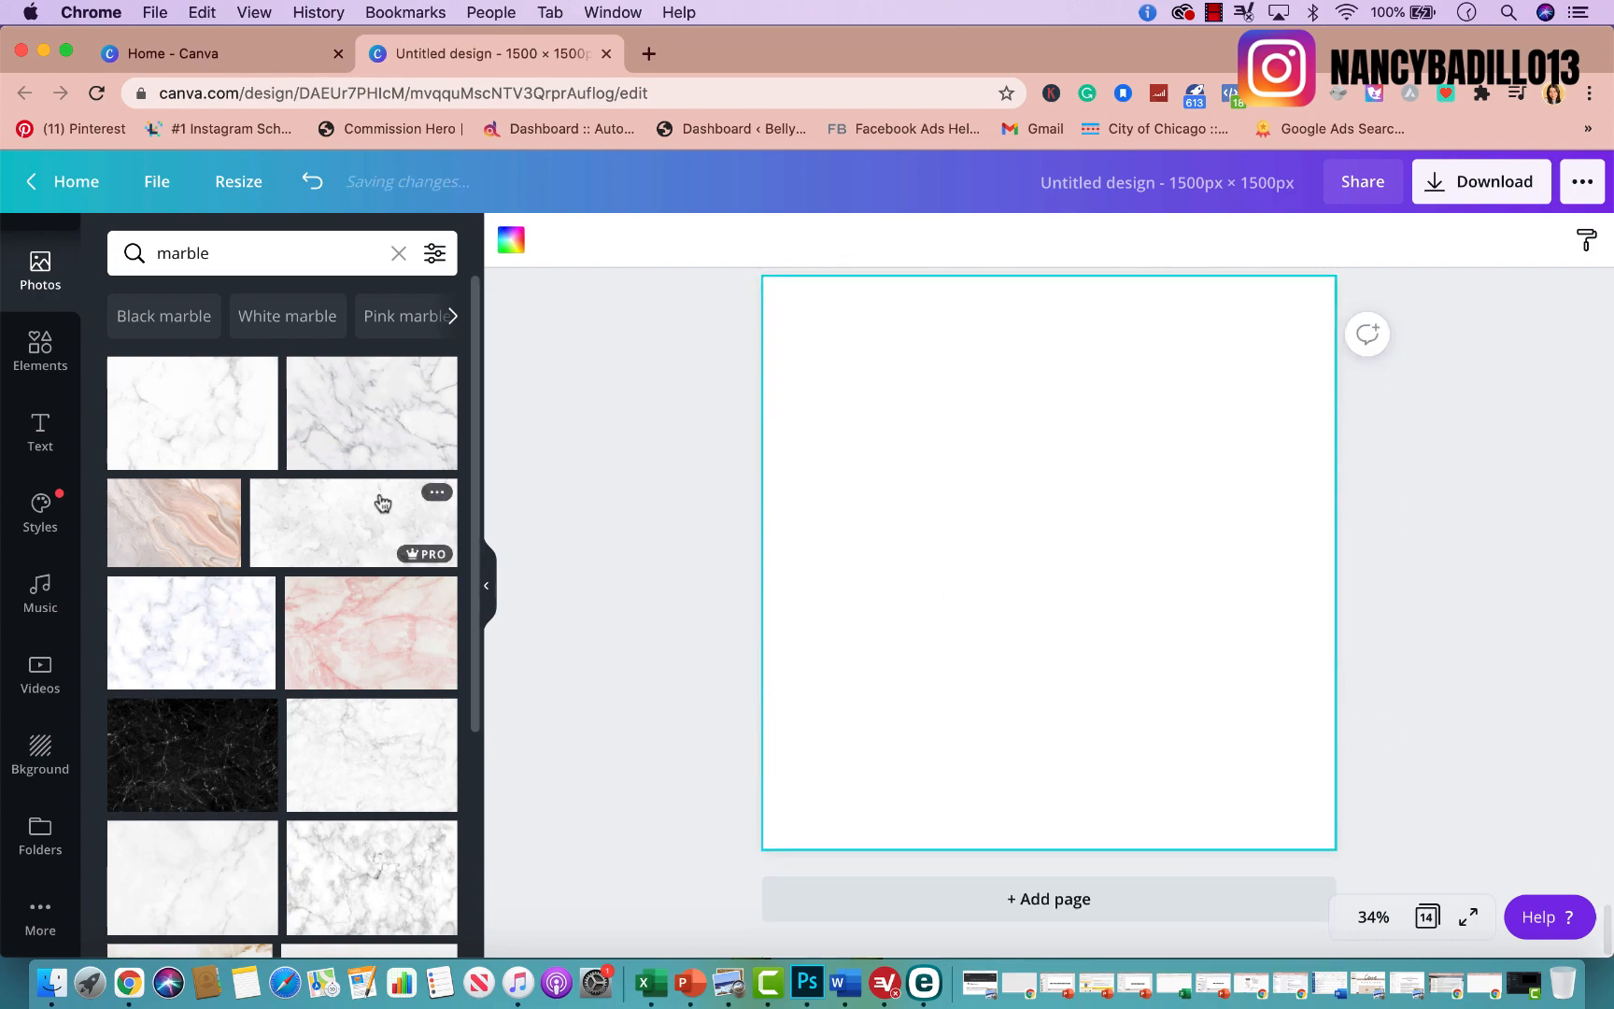
{"action": "scroll", "coordinate": [378, 607], "scroll_direction": "down", "scroll_amount": 5}
{"action": "scroll", "coordinate": [332, 630], "scroll_direction": "up", "scroll_amount": 5}
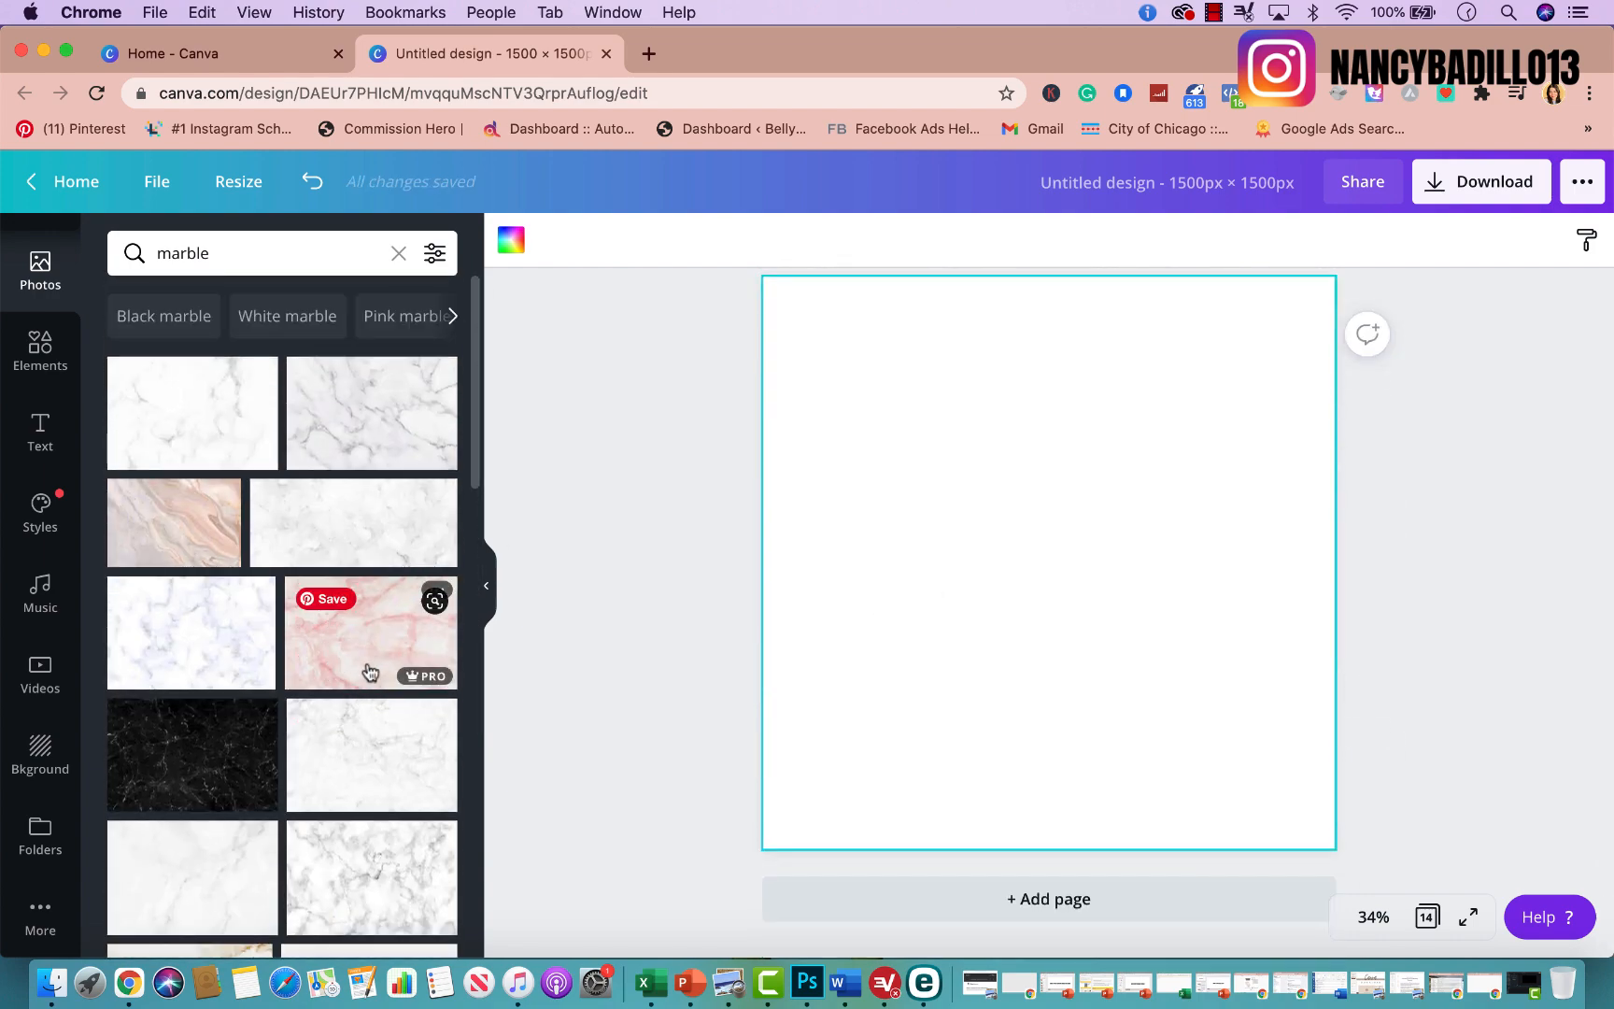
{"action": "left_click", "coordinate": [331, 631]}
{"action": "left_click_drag", "start_coordinate": [1084, 580], "coordinate": [1023, 411]}
{"action": "left_click_drag", "start_coordinate": [1207, 560], "coordinate": [1604, 920]}
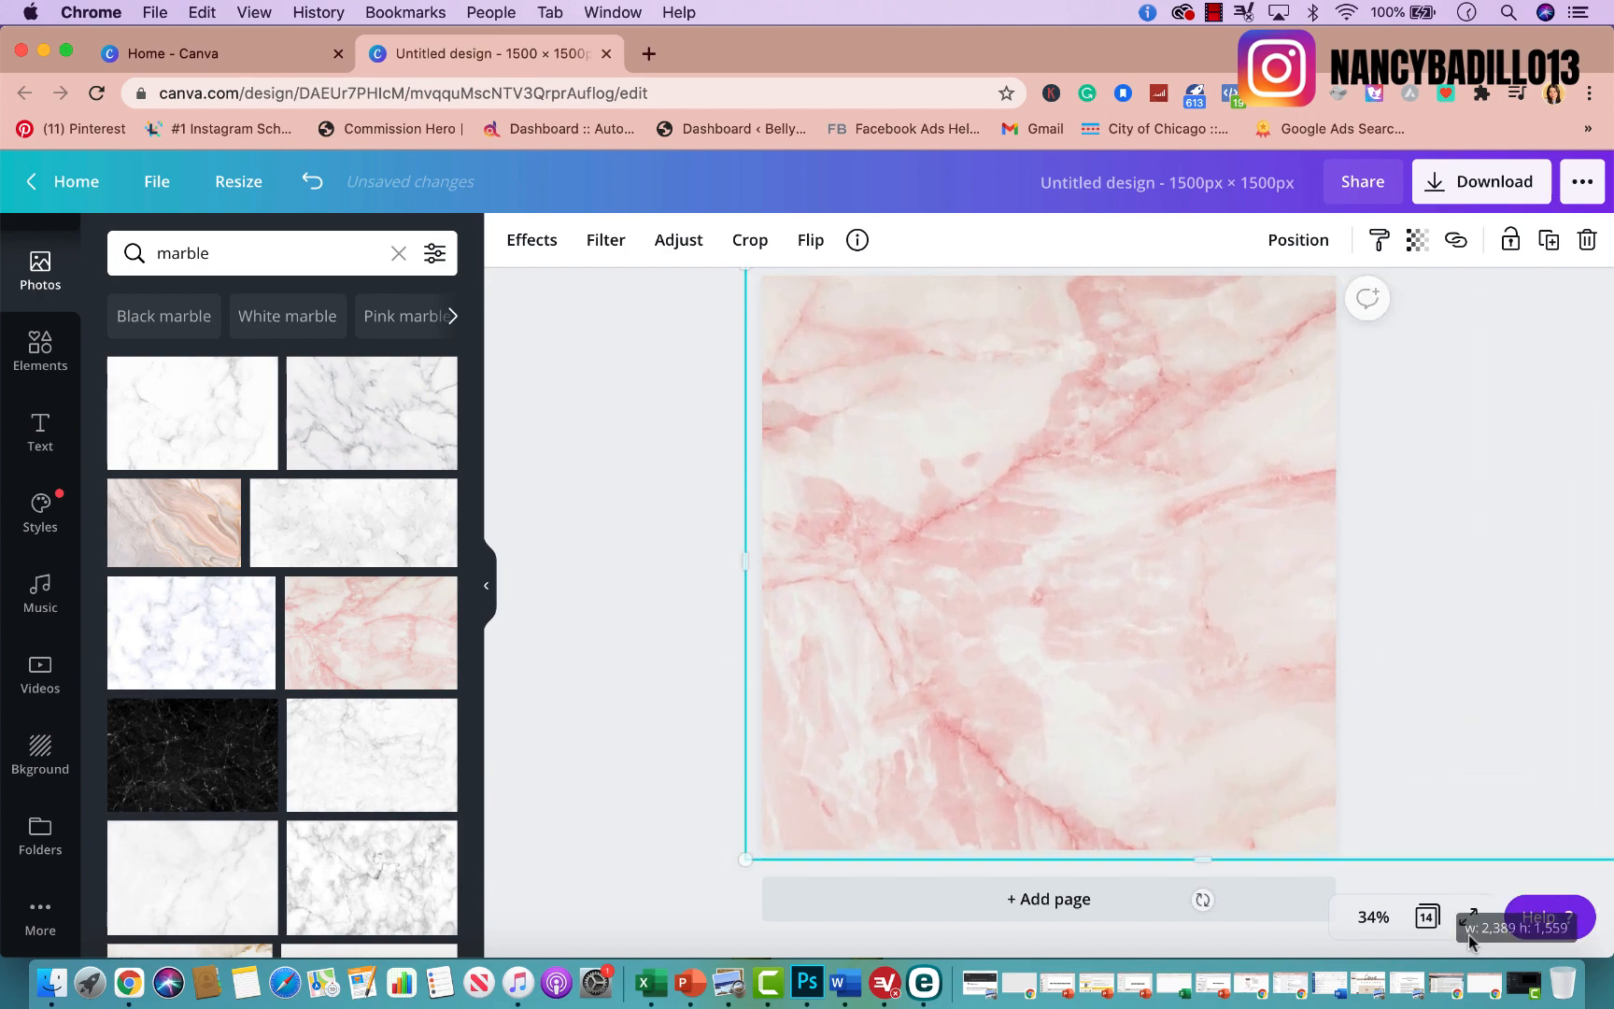
{"action": "left_click", "coordinate": [664, 714]}
Add a fifteenth page and fill it completely with the black marble photo with fine white veins.
{"action": "scroll", "coordinate": [879, 576], "scroll_direction": "up", "scroll_amount": 5}
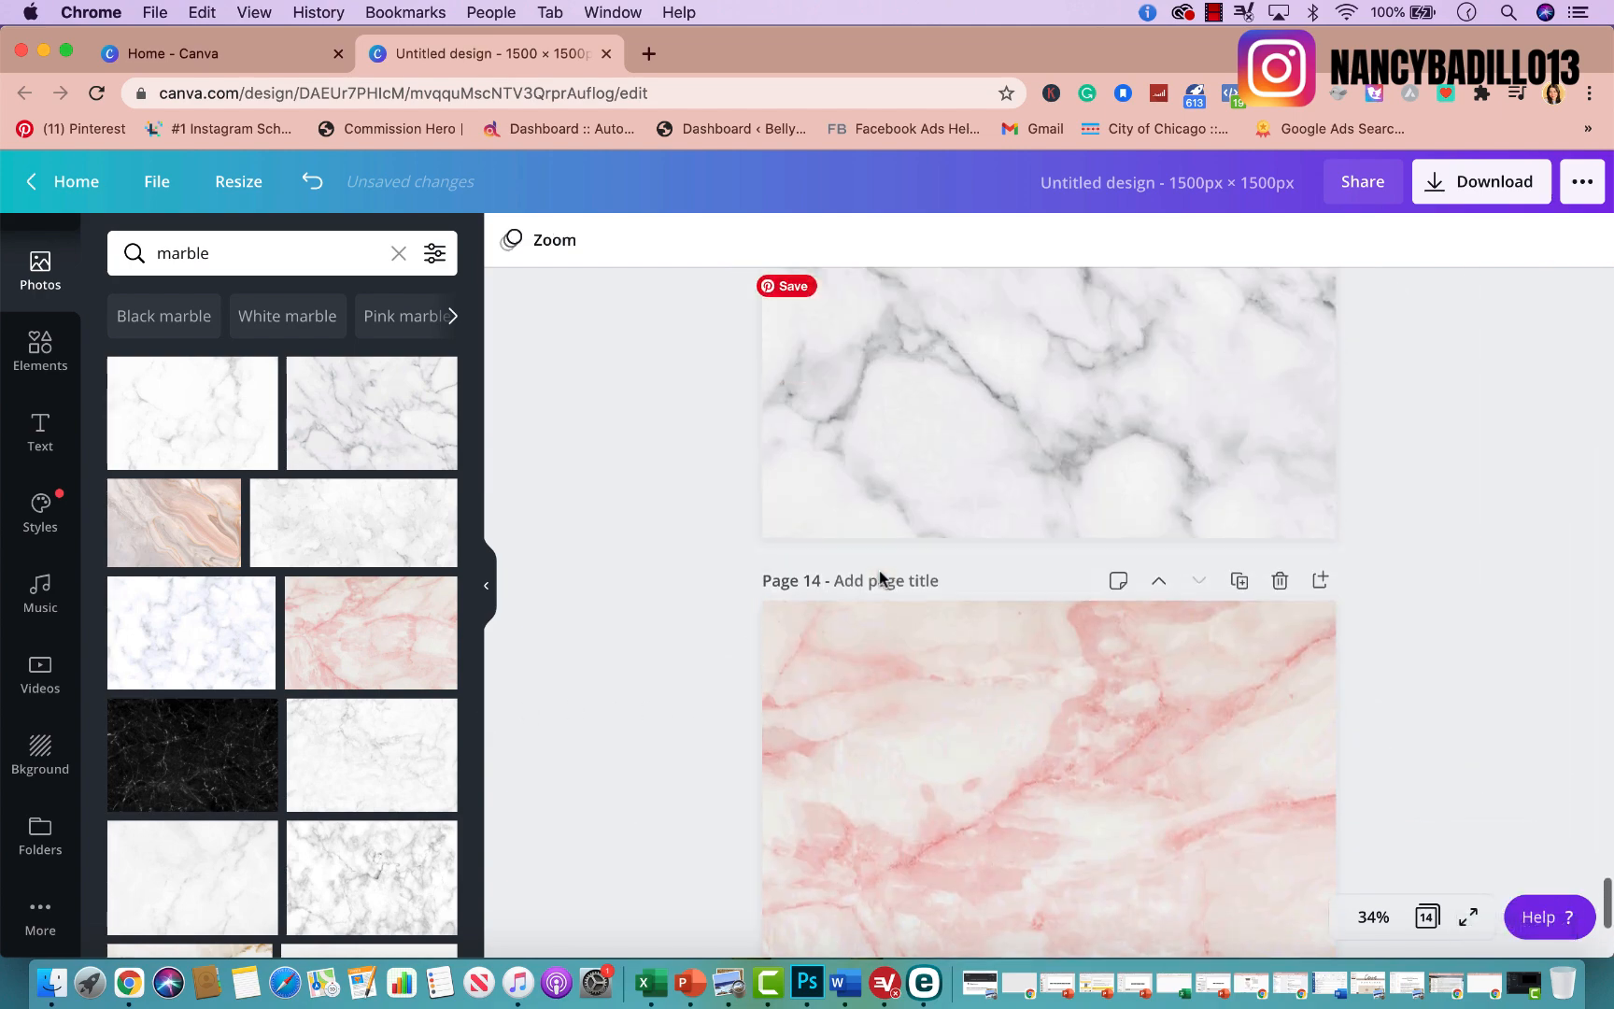
{"action": "scroll", "coordinate": [878, 576], "scroll_direction": "down", "scroll_amount": 5}
{"action": "left_click", "coordinate": [1058, 887]}
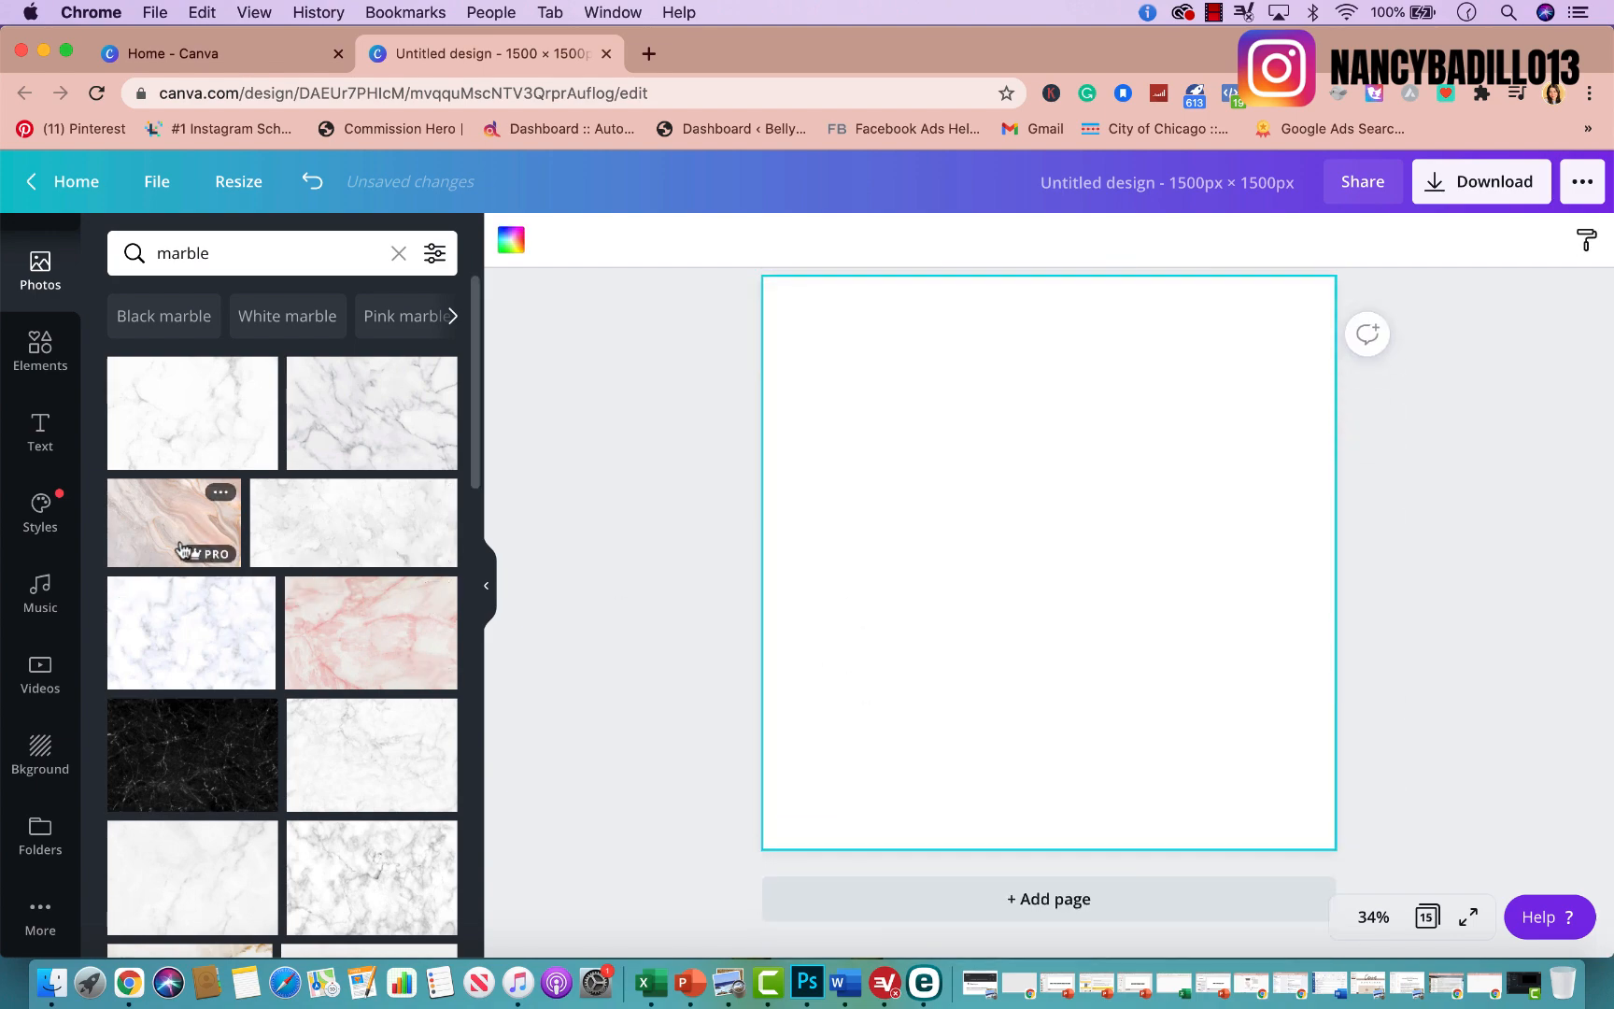
{"action": "left_click", "coordinate": [163, 761]}
{"action": "left_click_drag", "start_coordinate": [1174, 534], "coordinate": [1111, 399]}
{"action": "left_click_drag", "start_coordinate": [1199, 548], "coordinate": [1611, 873]}
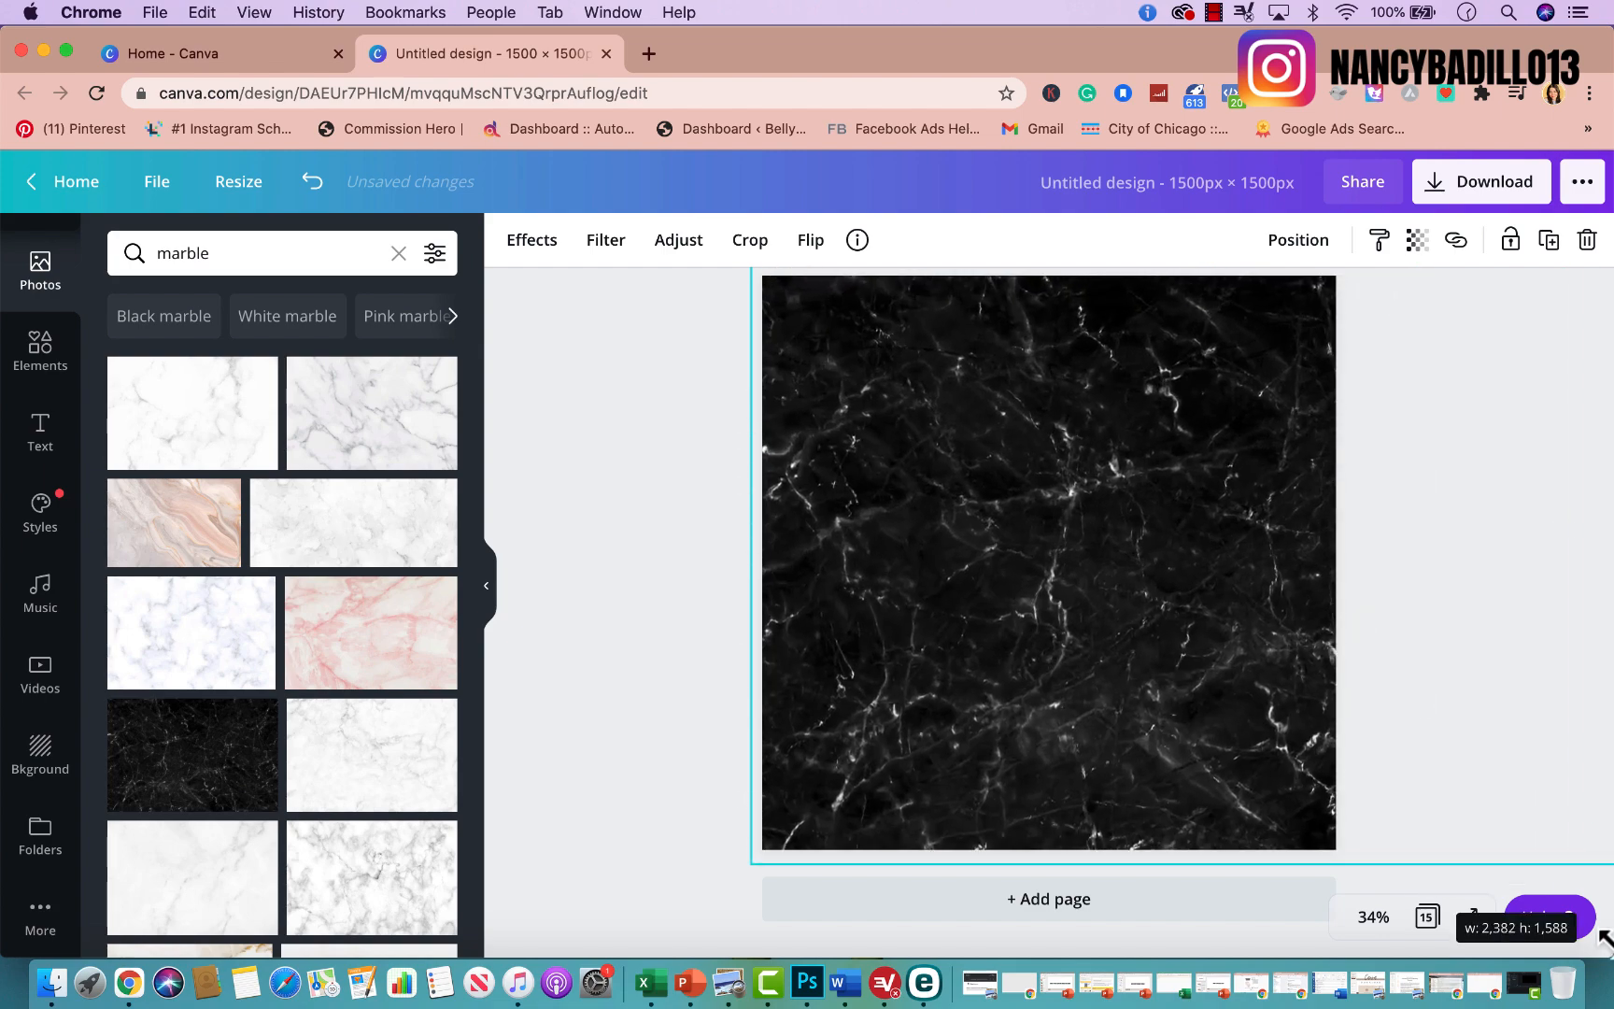
{"action": "left_click", "coordinate": [608, 598]}
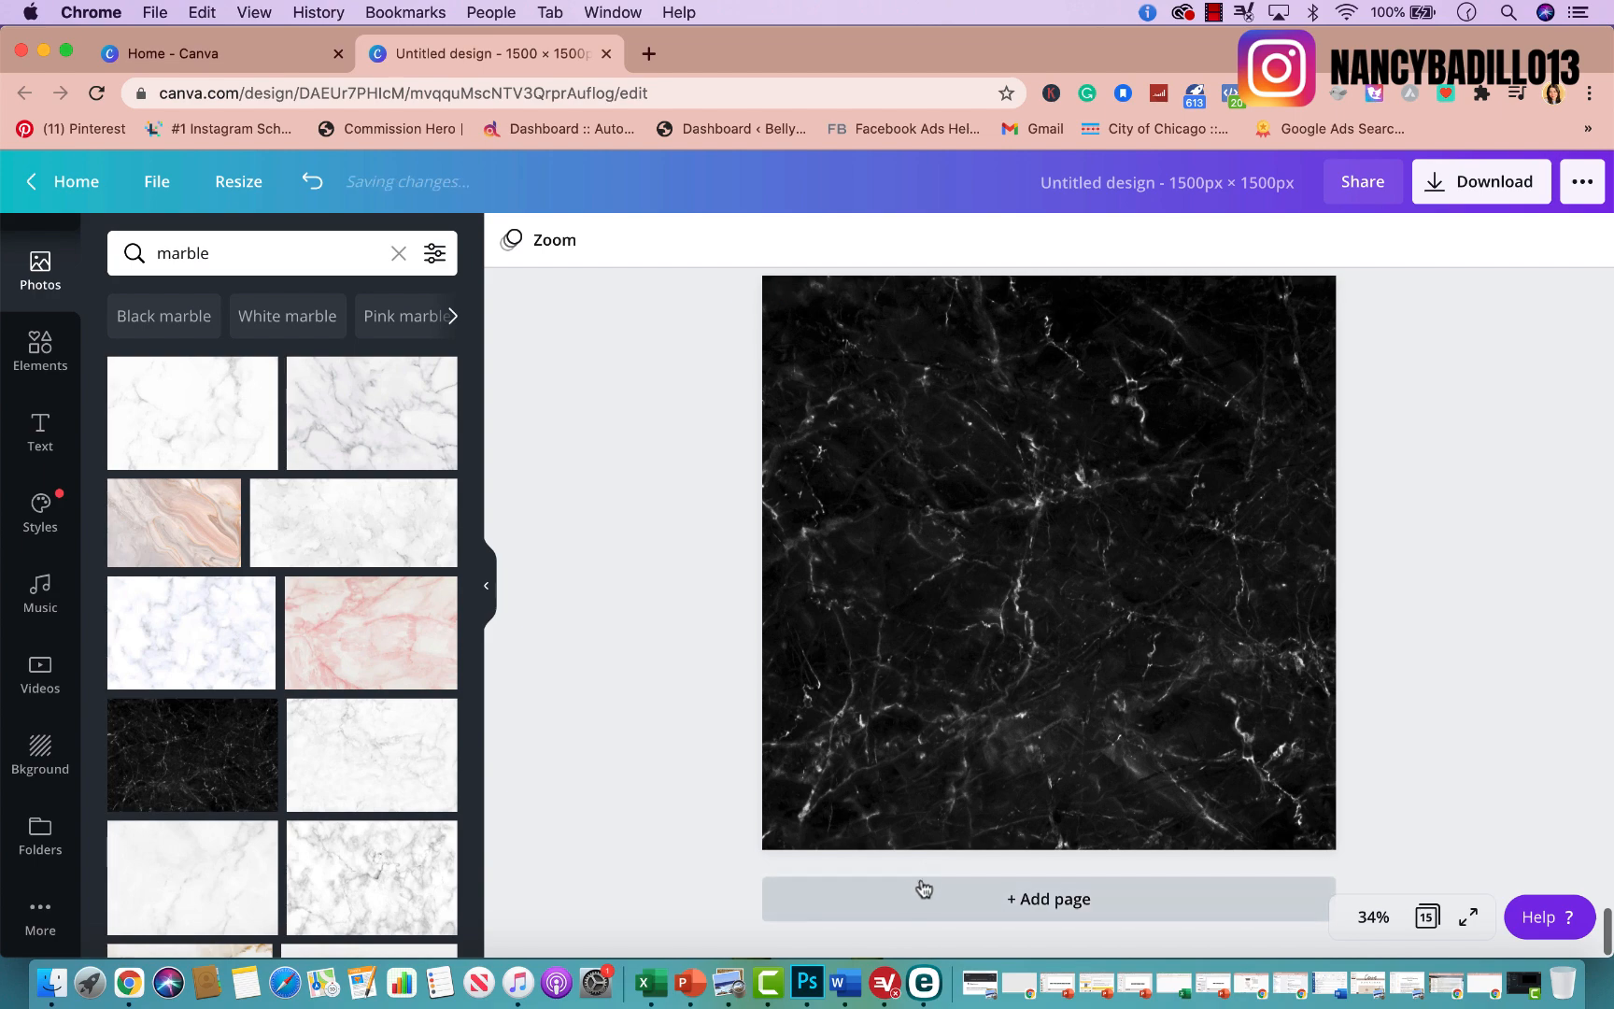
Add a sixteenth page and fill it completely with the gray swirled marble photo from further down the results.
{"action": "left_click", "coordinate": [901, 904]}
{"action": "scroll", "coordinate": [257, 773], "scroll_direction": "down", "scroll_amount": 5}
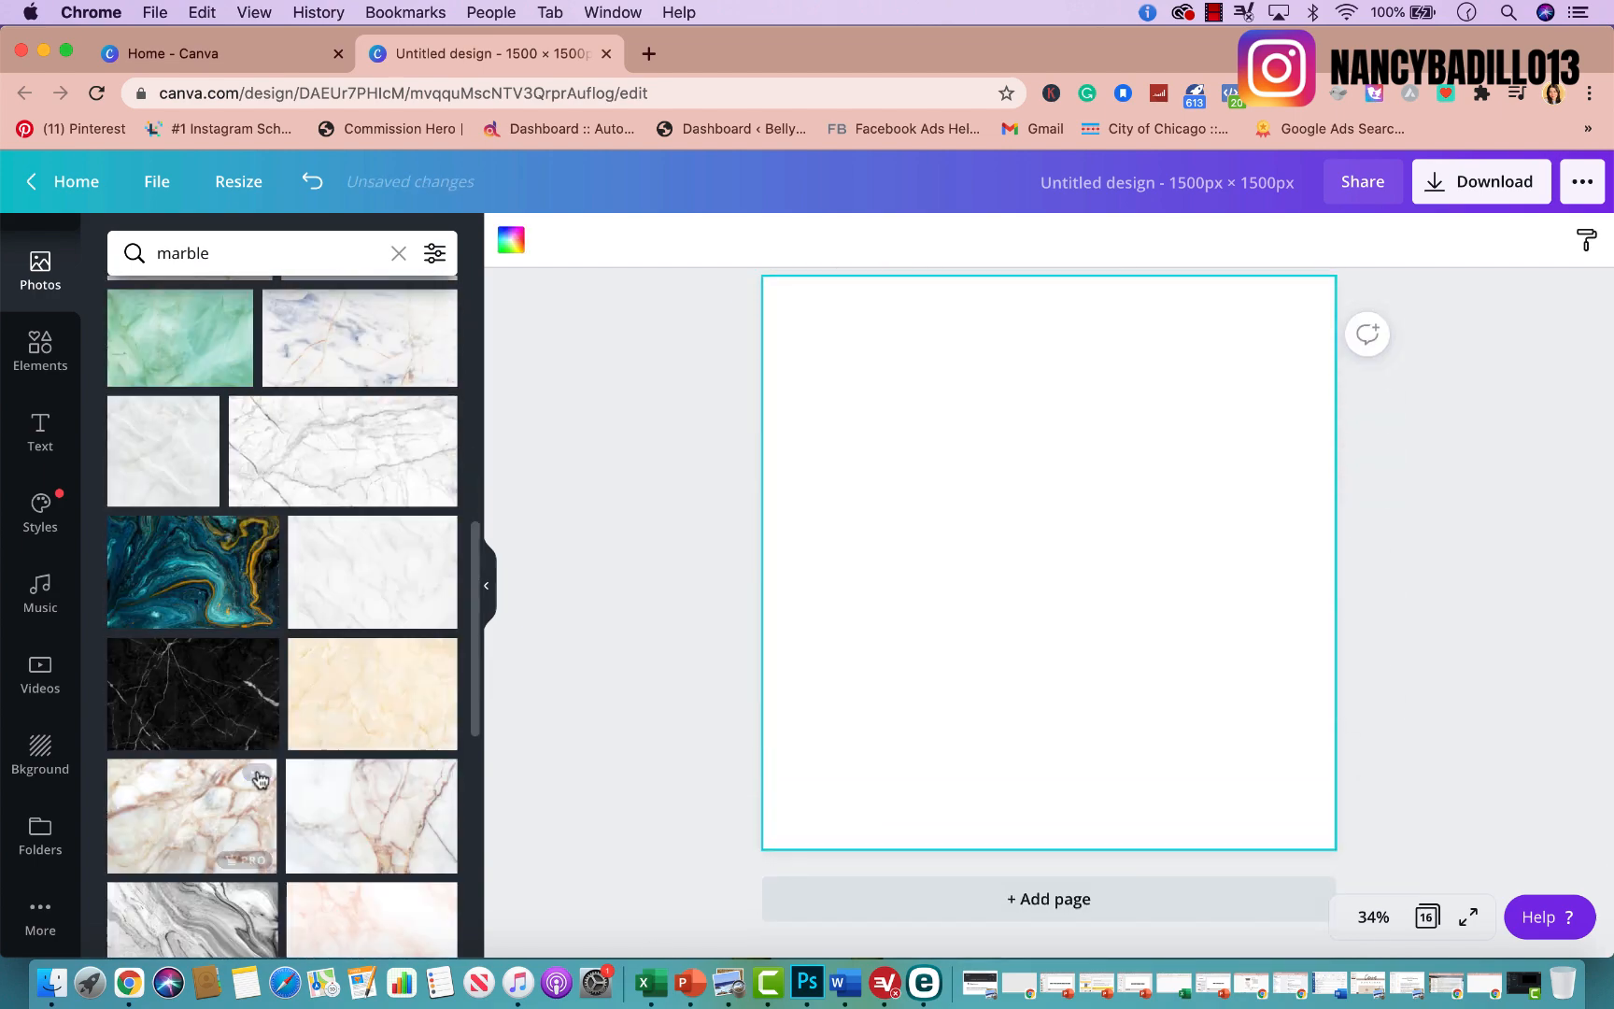
{"action": "scroll", "coordinate": [260, 775], "scroll_direction": "down", "scroll_amount": 5}
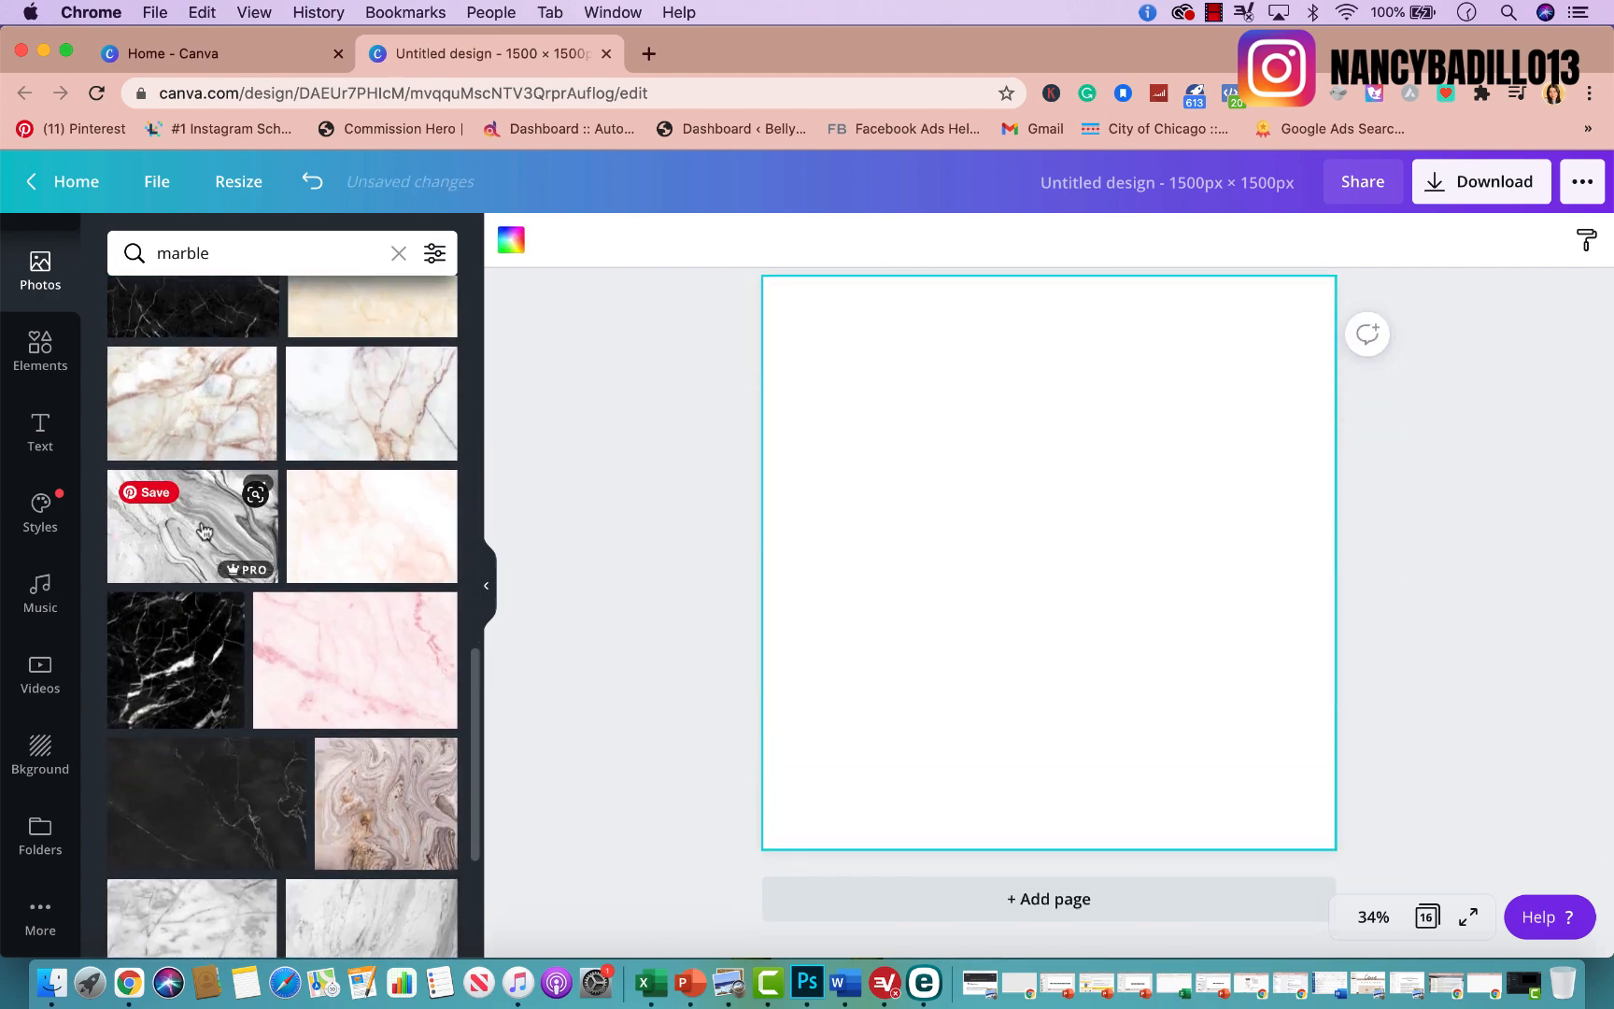
{"action": "left_click", "coordinate": [205, 533]}
{"action": "left_click_drag", "start_coordinate": [1109, 535], "coordinate": [1046, 436]}
{"action": "left_click_drag", "start_coordinate": [1156, 551], "coordinate": [1603, 853]}
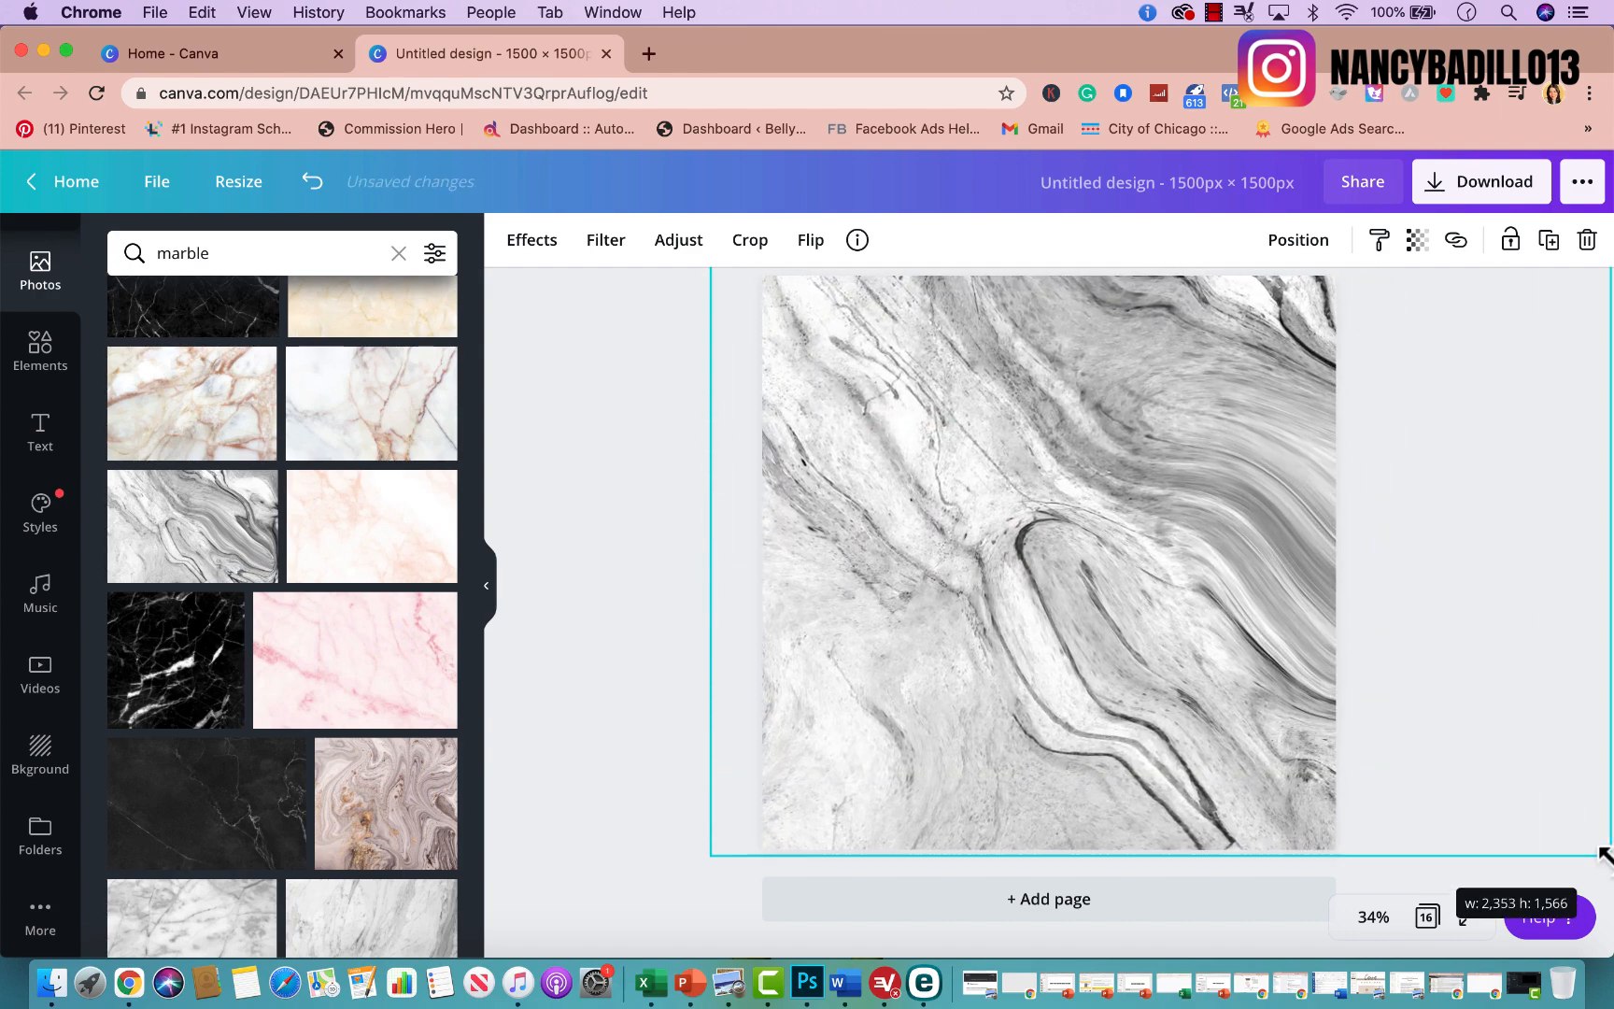
{"action": "left_click", "coordinate": [627, 652]}
Review the background photos on all pages, going back to page 1 and forward again through the design.
{"action": "scroll", "coordinate": [628, 651], "scroll_direction": "up", "scroll_amount": 3}
{"action": "scroll", "coordinate": [628, 657], "scroll_direction": "up", "scroll_amount": 15}
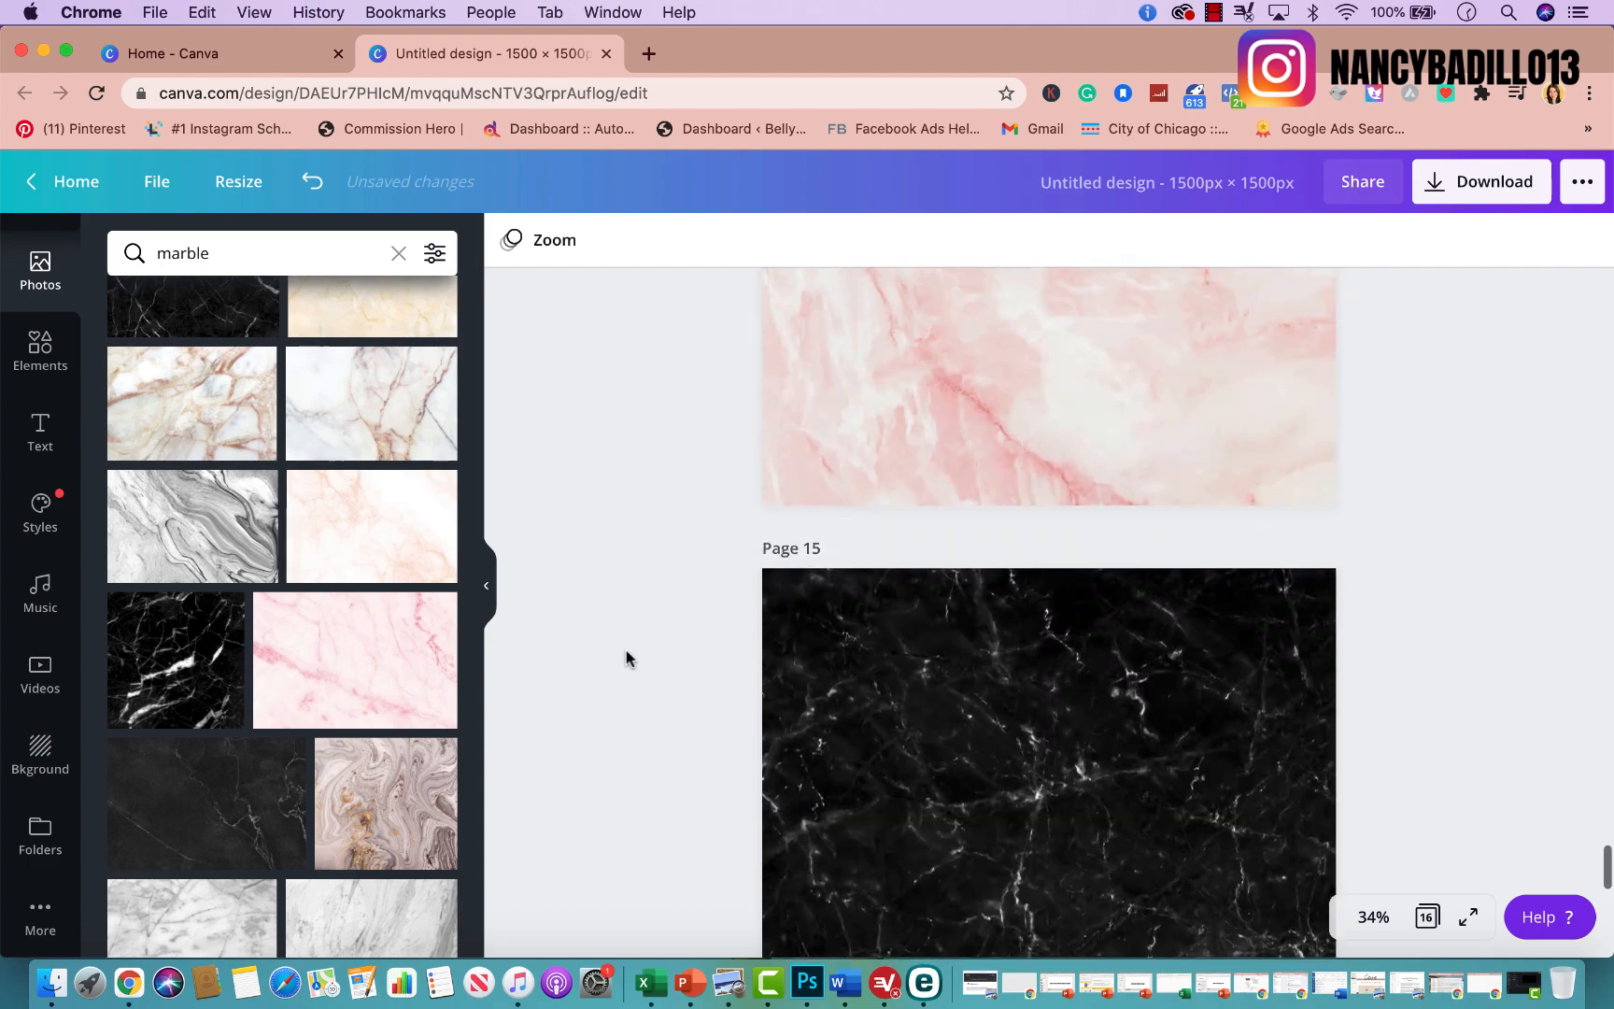
{"action": "scroll", "coordinate": [627, 658], "scroll_direction": "up", "scroll_amount": 20}
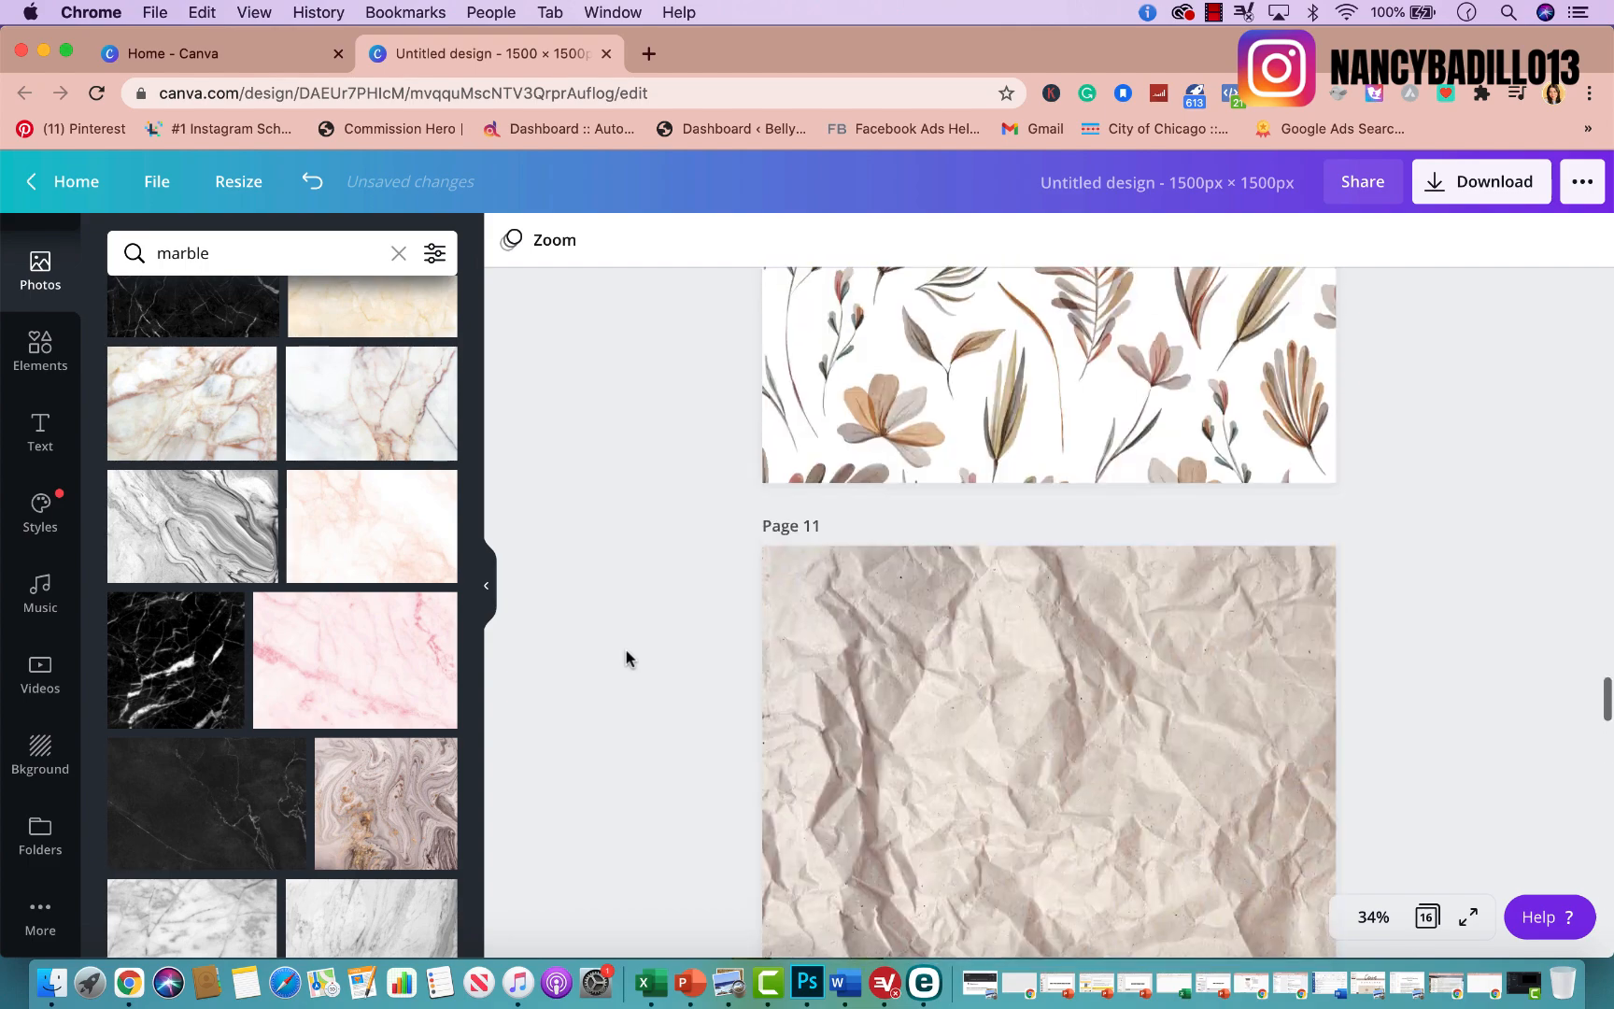
{"action": "scroll", "coordinate": [1004, 558], "scroll_direction": "up", "scroll_amount": 20}
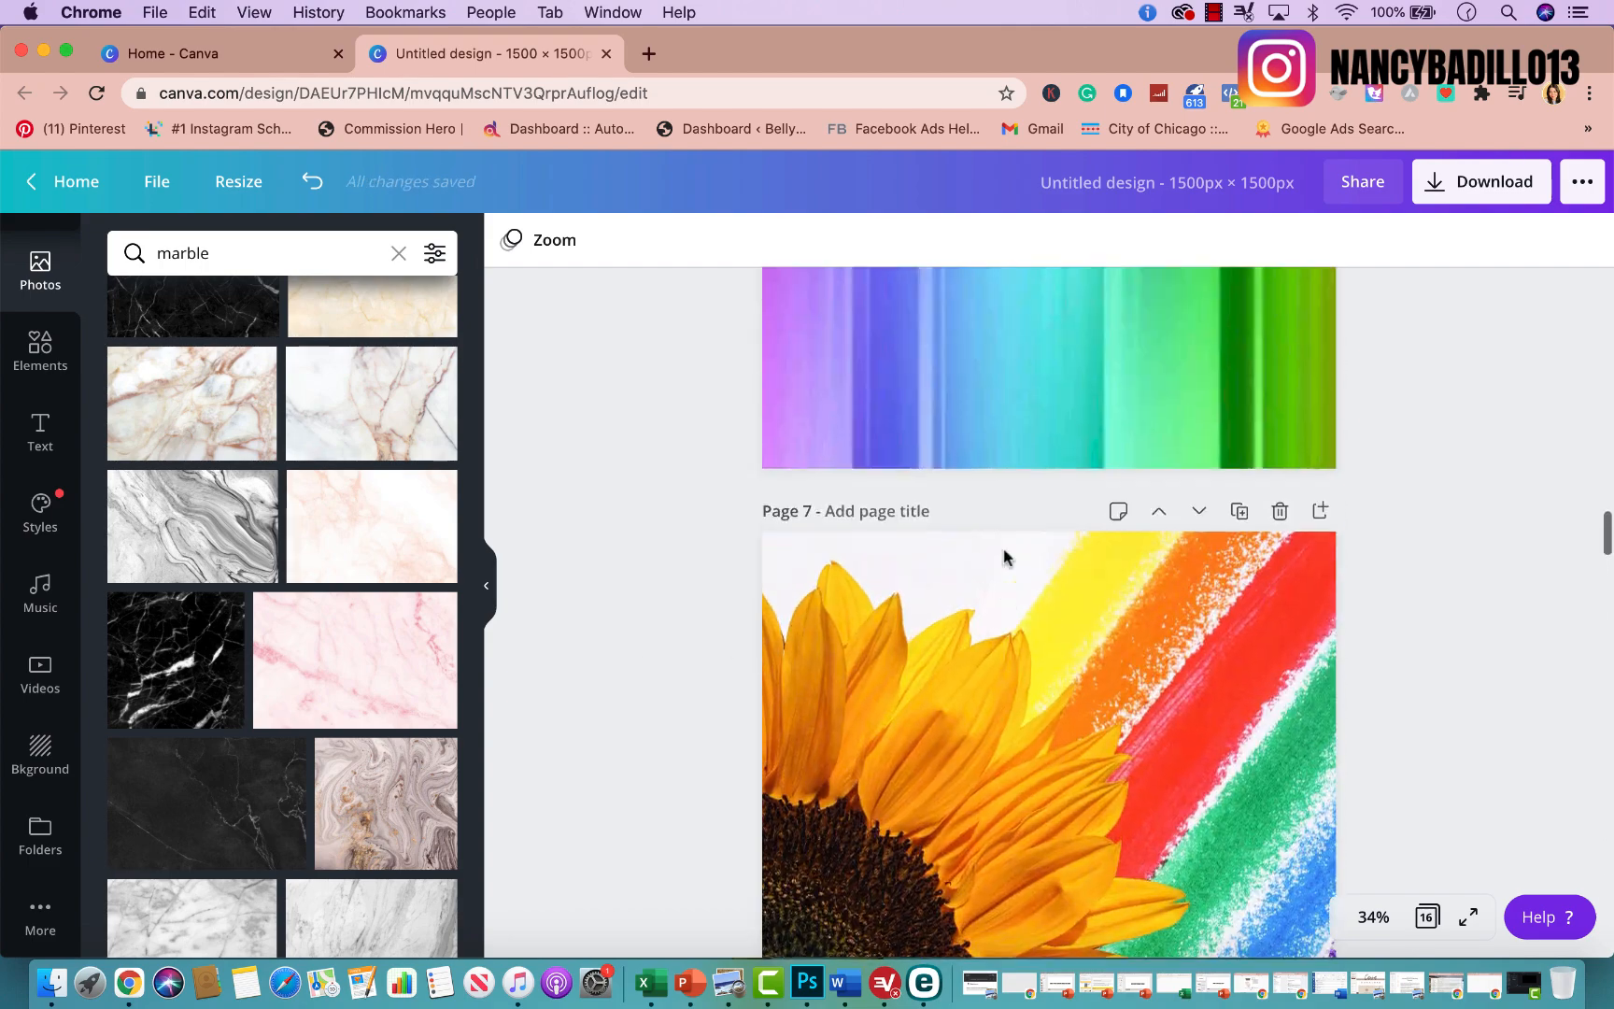
{"action": "scroll", "coordinate": [1004, 556], "scroll_direction": "up", "scroll_amount": 10}
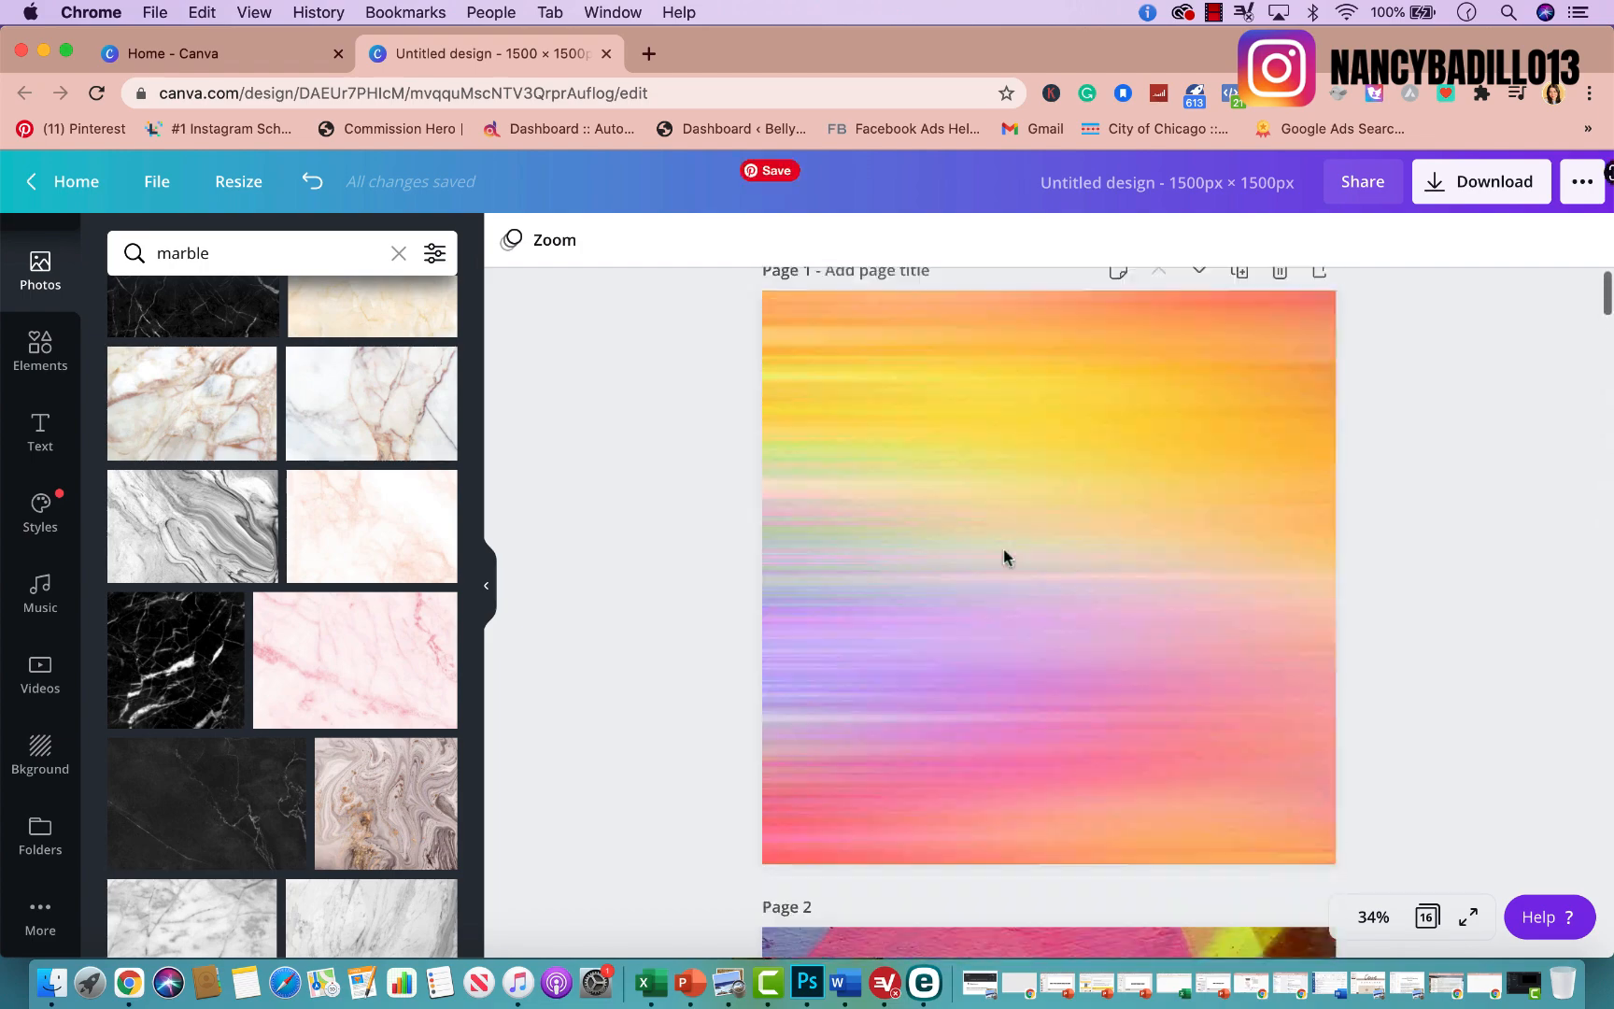
{"action": "scroll", "coordinate": [1004, 556], "scroll_direction": "down", "scroll_amount": 10}
{"action": "scroll", "coordinate": [1003, 558], "scroll_direction": "down", "scroll_amount": 20}
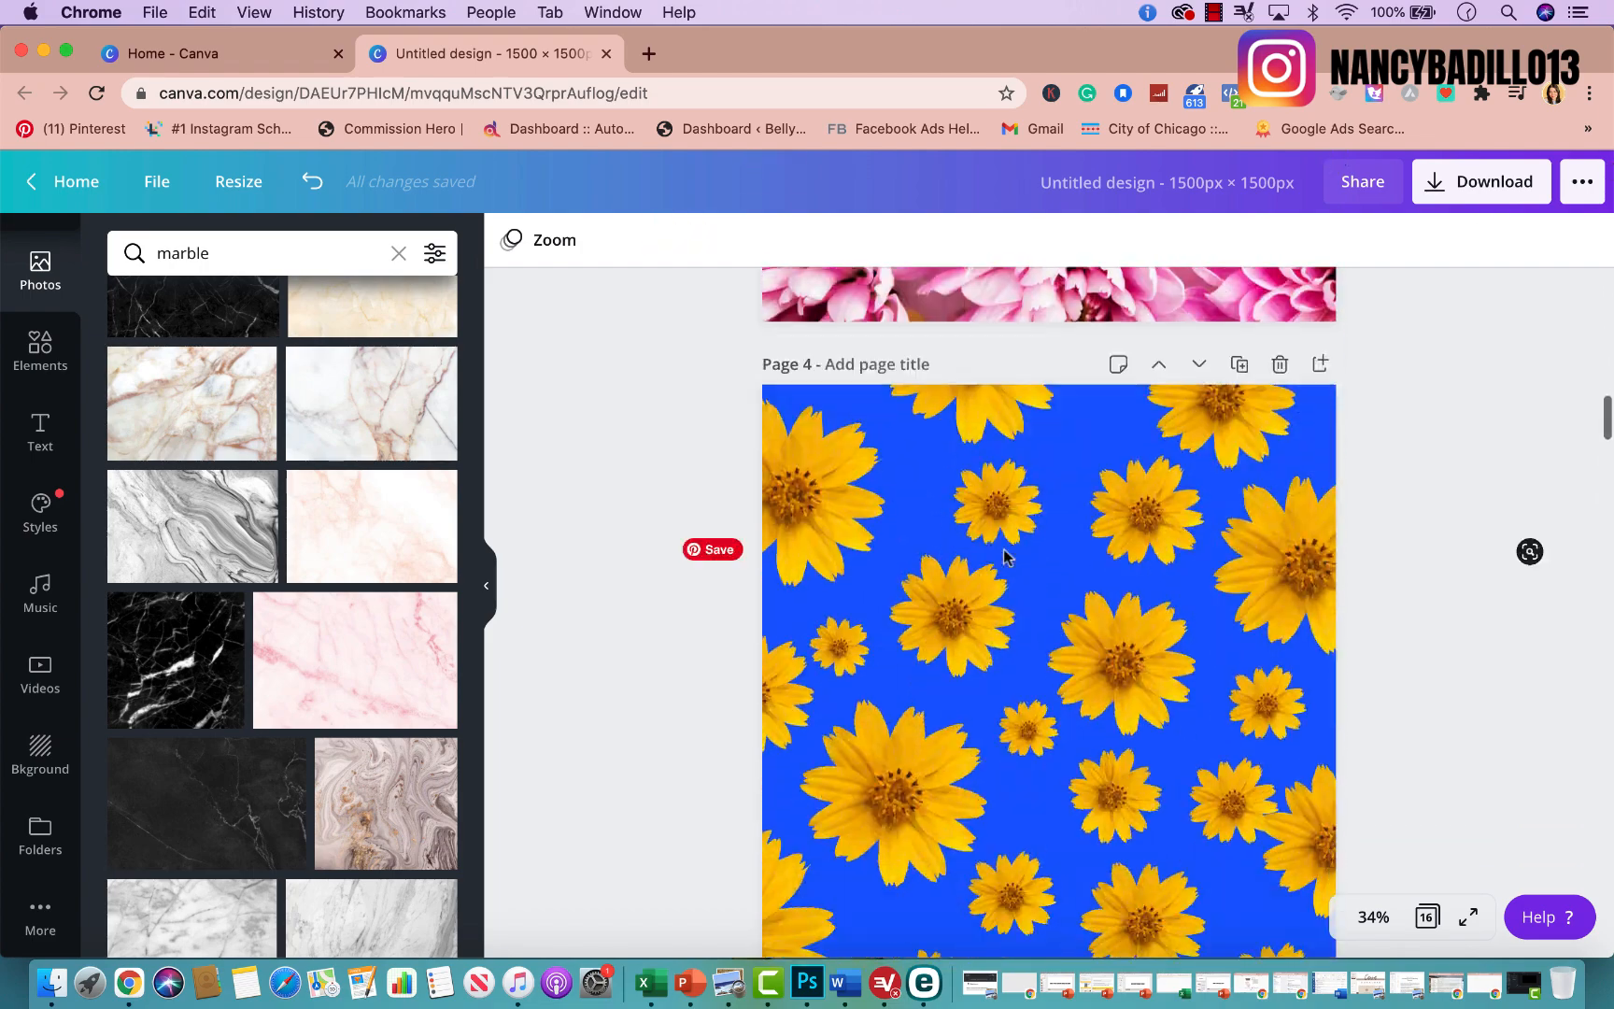
{"action": "scroll", "coordinate": [1004, 556], "scroll_direction": "down", "scroll_amount": 20}
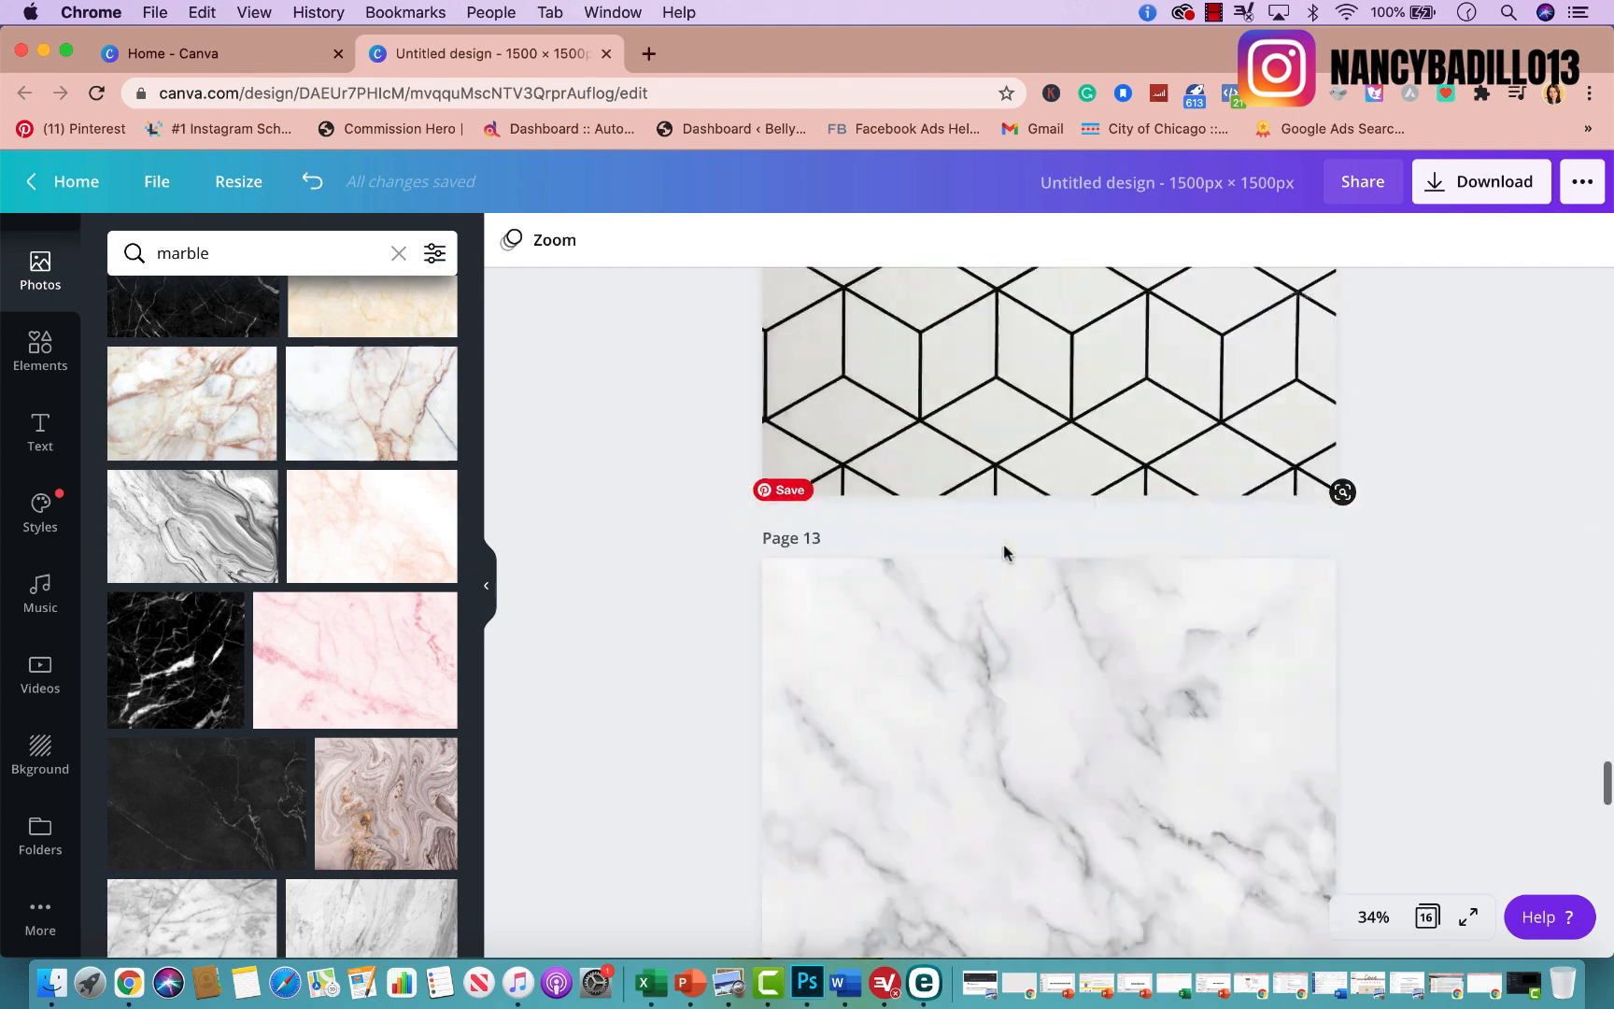
Open the download settings for the finished design and set the file type to PDF Print.
{"action": "scroll", "coordinate": [1004, 551], "scroll_direction": "down", "scroll_amount": 4}
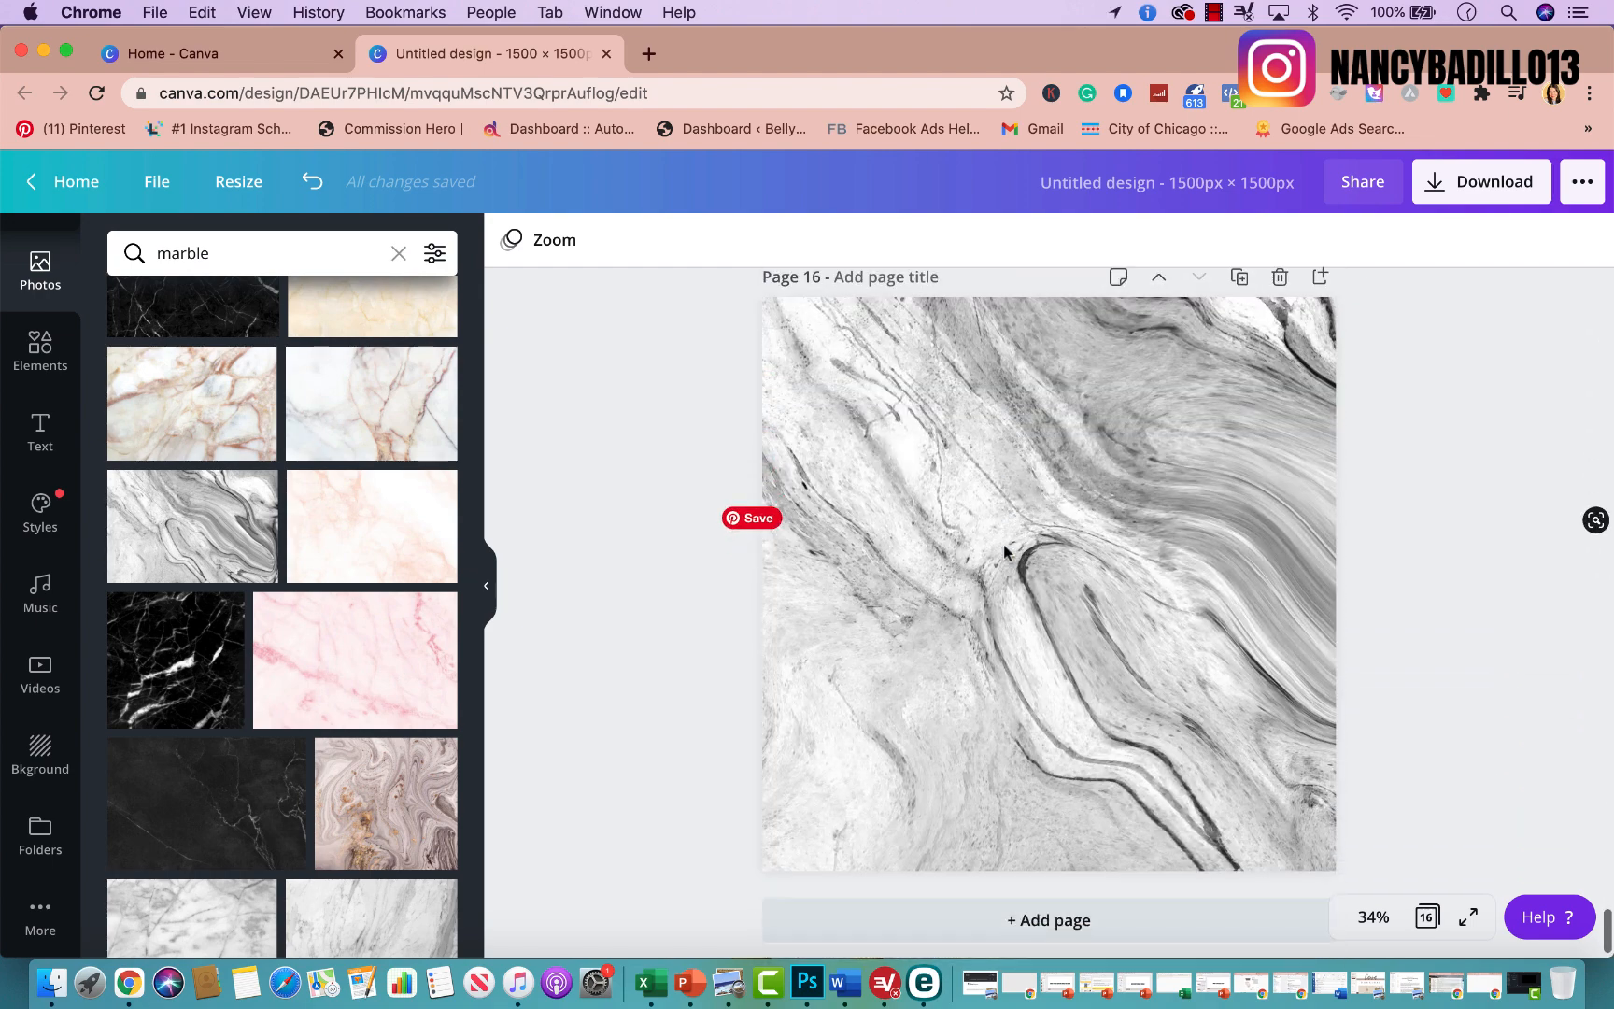
{"action": "scroll", "coordinate": [1004, 551], "scroll_direction": "up", "scroll_amount": 3}
{"action": "scroll", "coordinate": [1004, 551], "scroll_direction": "down", "scroll_amount": 4}
{"action": "scroll", "coordinate": [1004, 551], "scroll_direction": "up", "scroll_amount": 4}
{"action": "left_click", "coordinate": [1471, 186]}
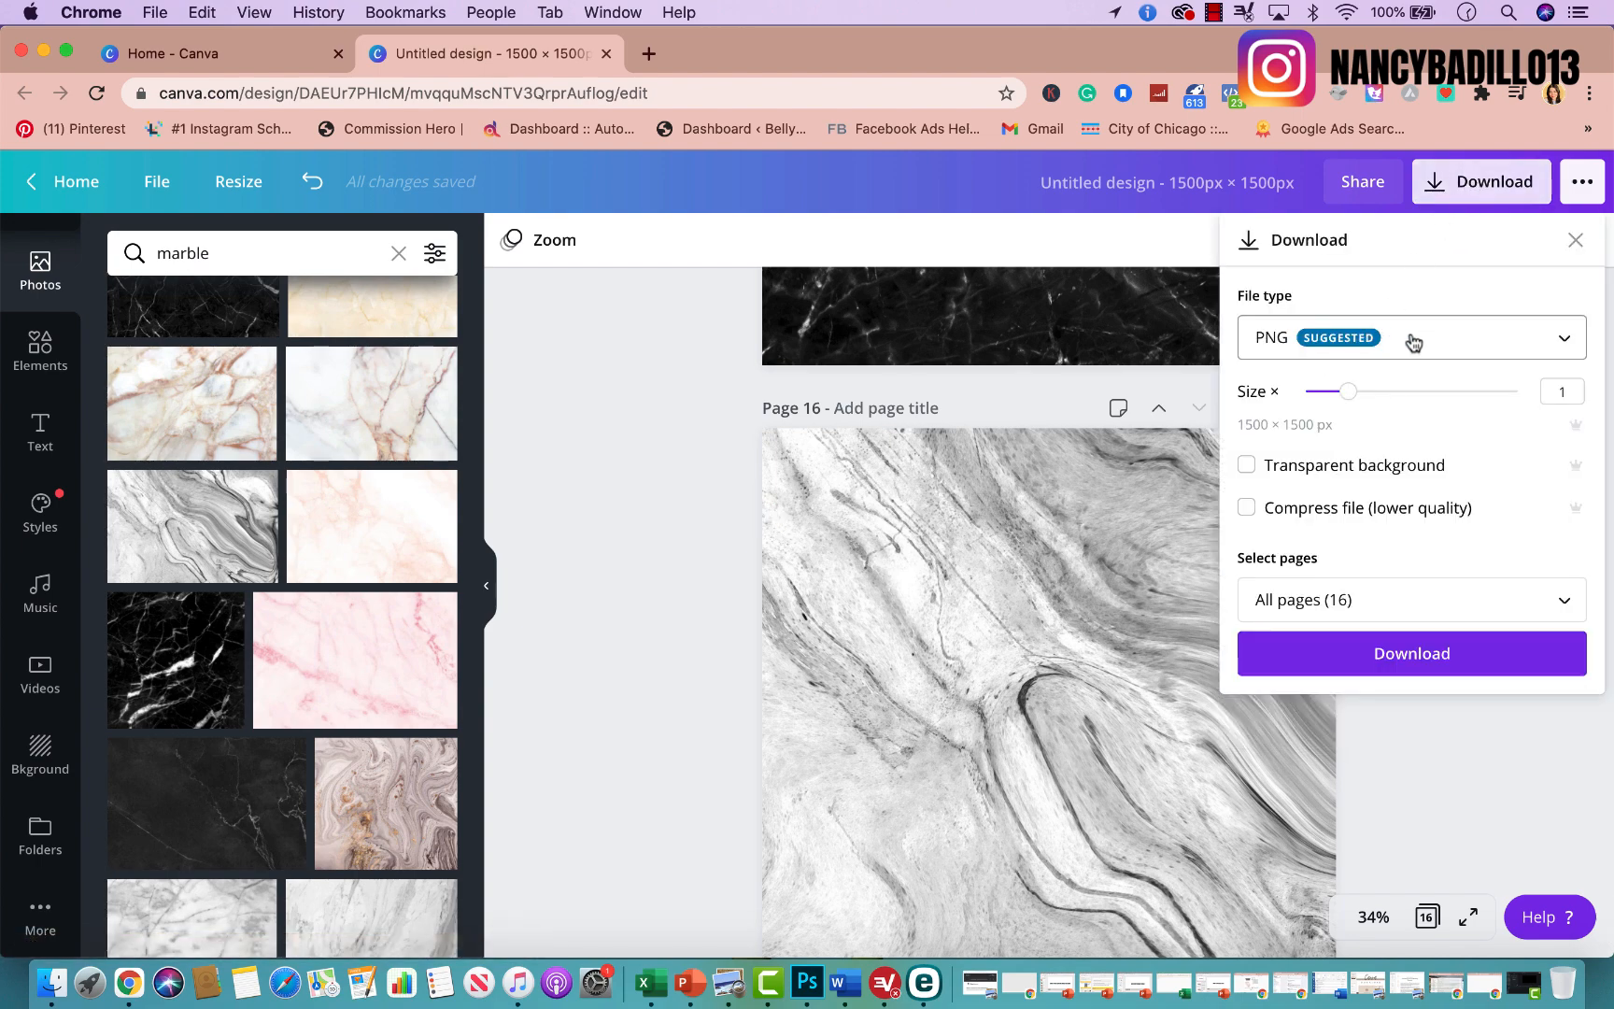
{"action": "left_click", "coordinate": [1410, 342]}
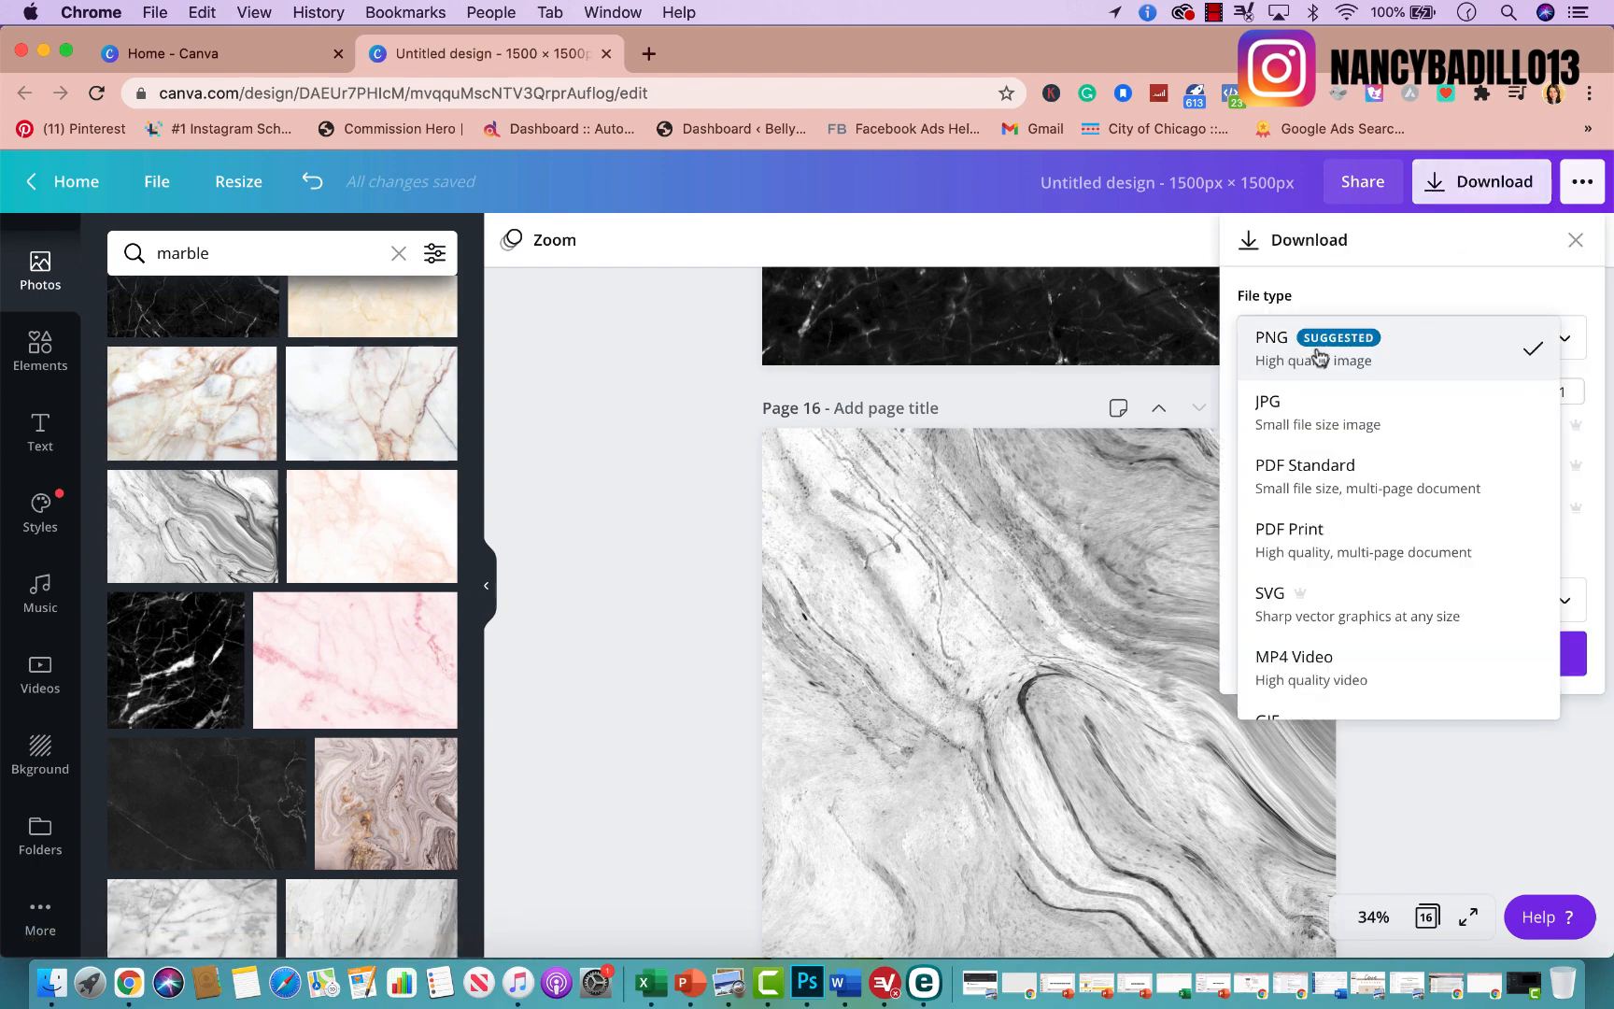
{"action": "left_click", "coordinate": [1293, 559]}
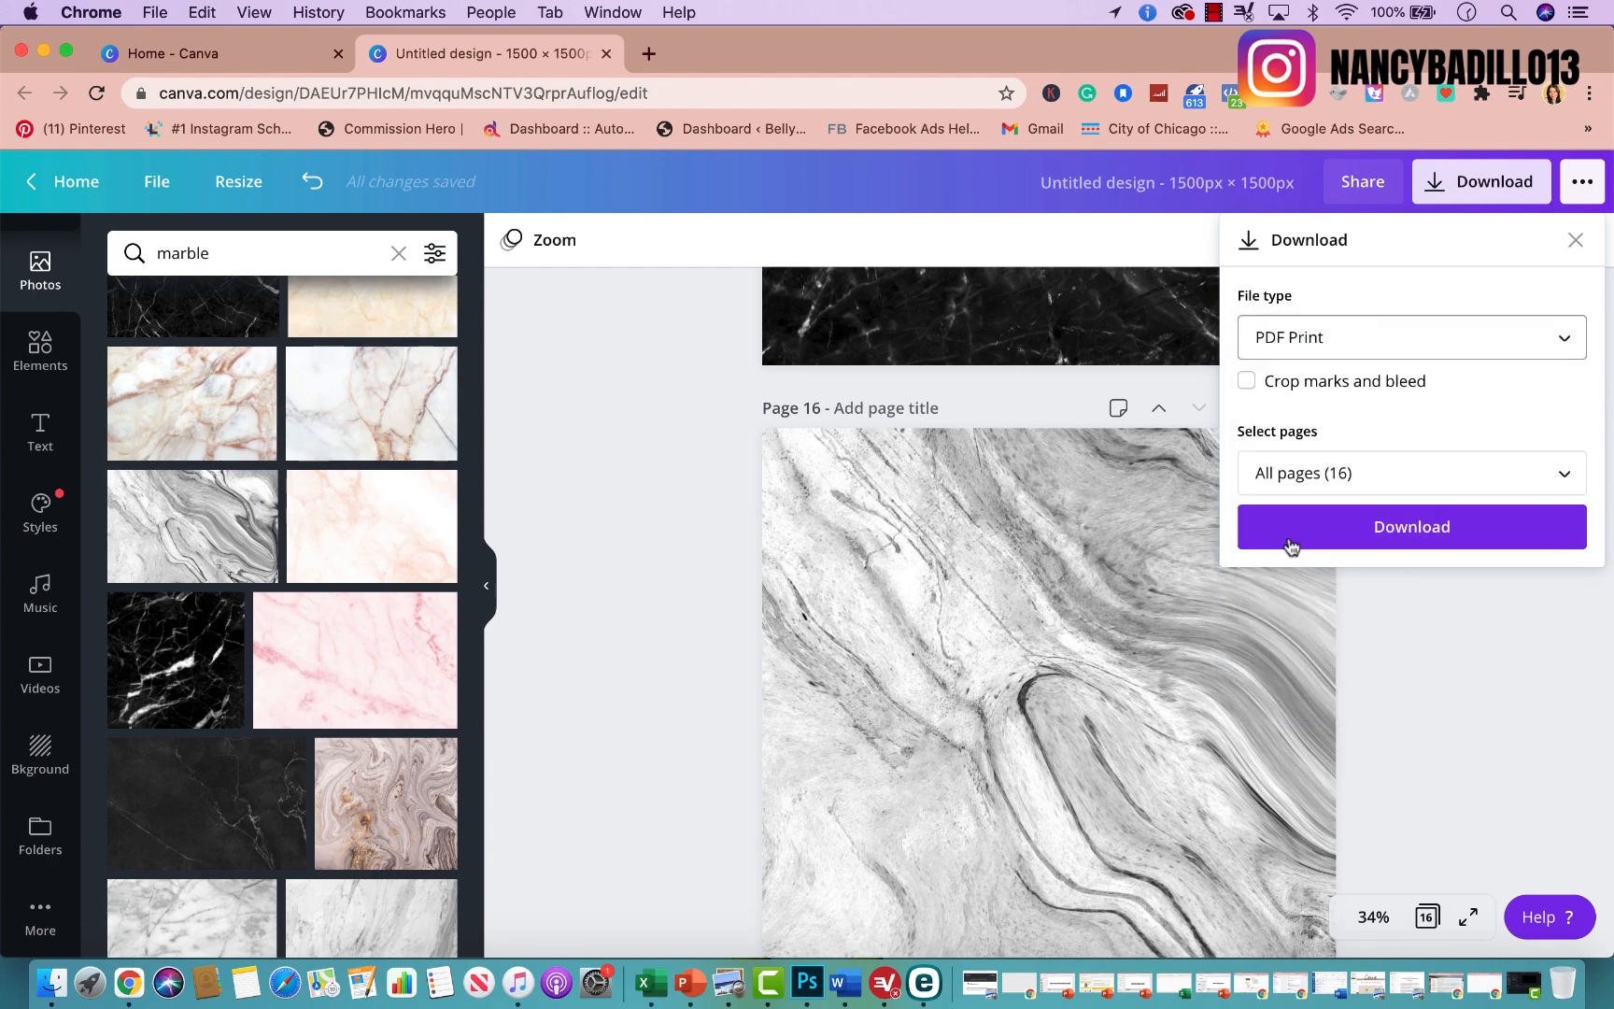
Restrict the download to page 16 only, download it as a PDF and dismiss the saved-design message.
{"action": "left_click", "coordinate": [1293, 474]}
{"action": "scroll", "coordinate": [1335, 738], "scroll_direction": "down", "scroll_amount": 5}
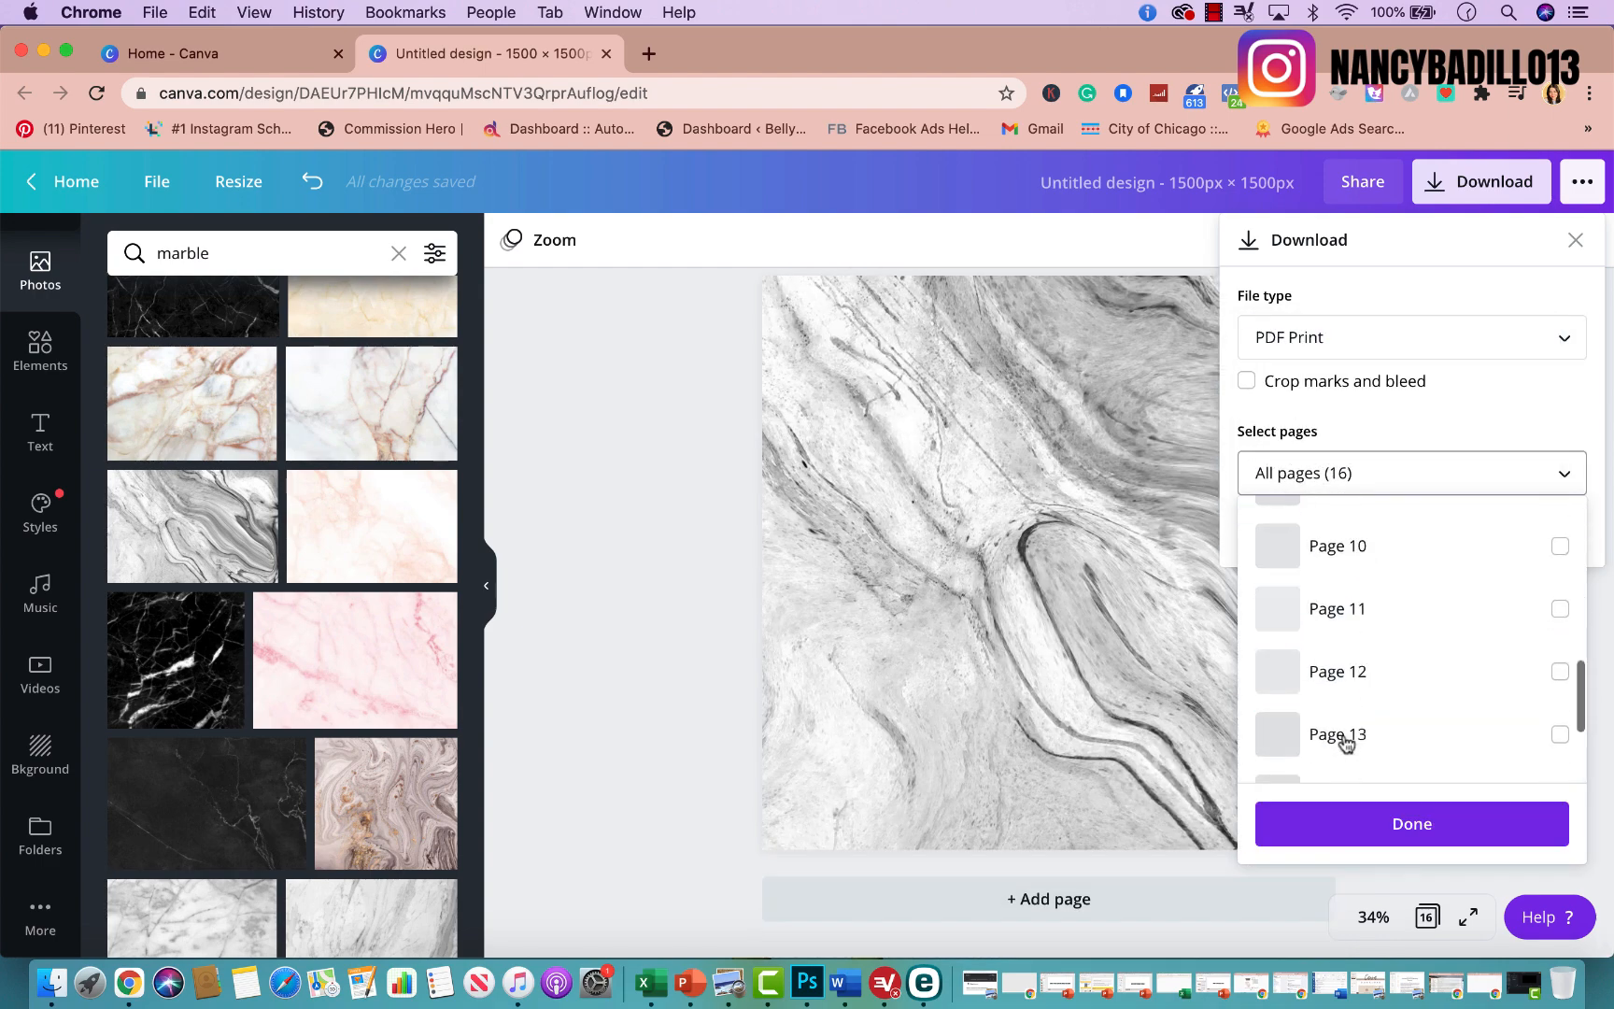
{"action": "scroll", "coordinate": [1345, 742], "scroll_direction": "down", "scroll_amount": 3}
{"action": "left_click", "coordinate": [1316, 826]}
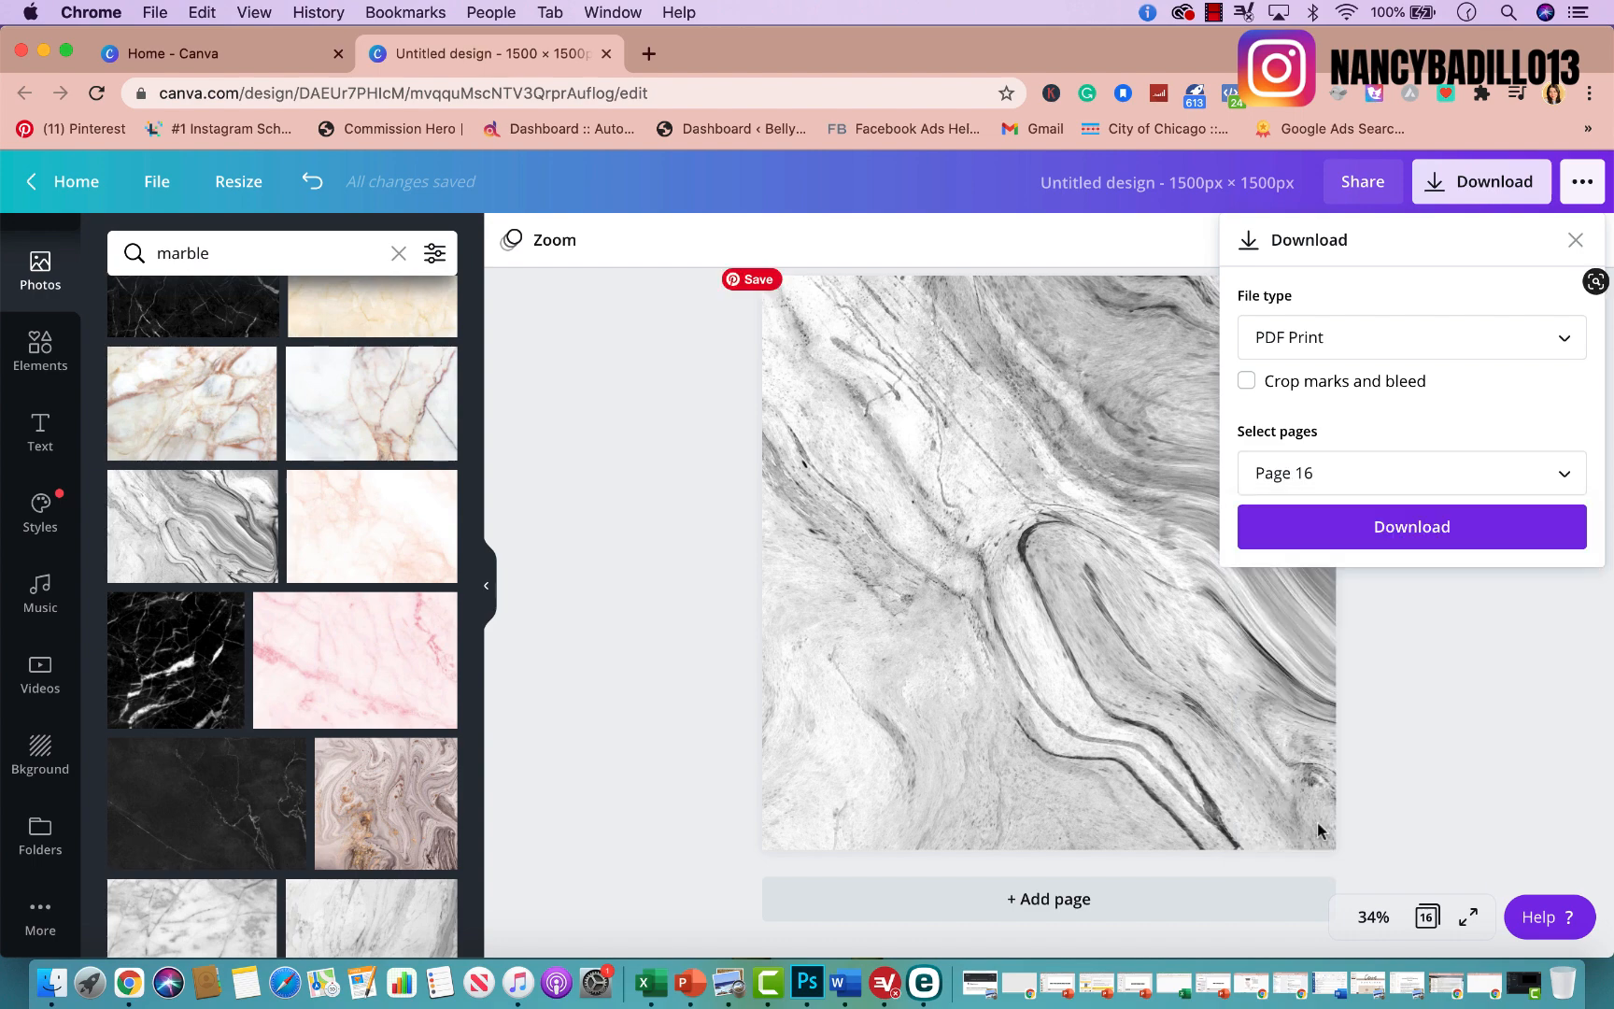
{"action": "left_click", "coordinate": [1286, 542]}
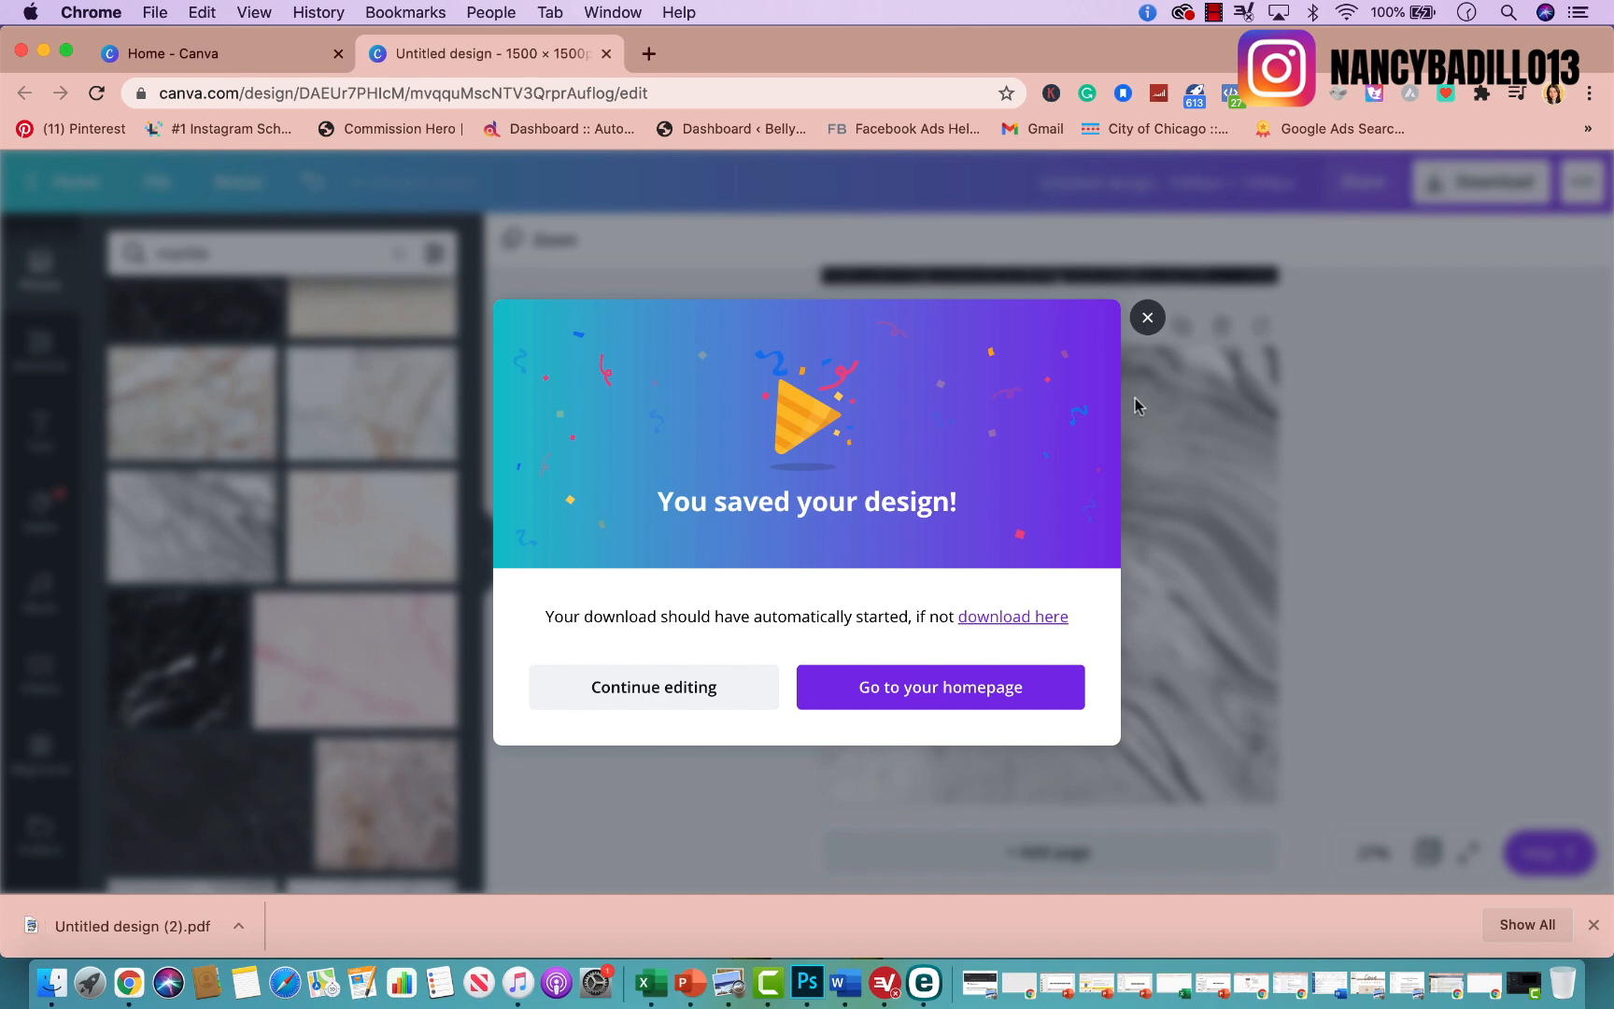
{"action": "left_click", "coordinate": [1150, 318]}
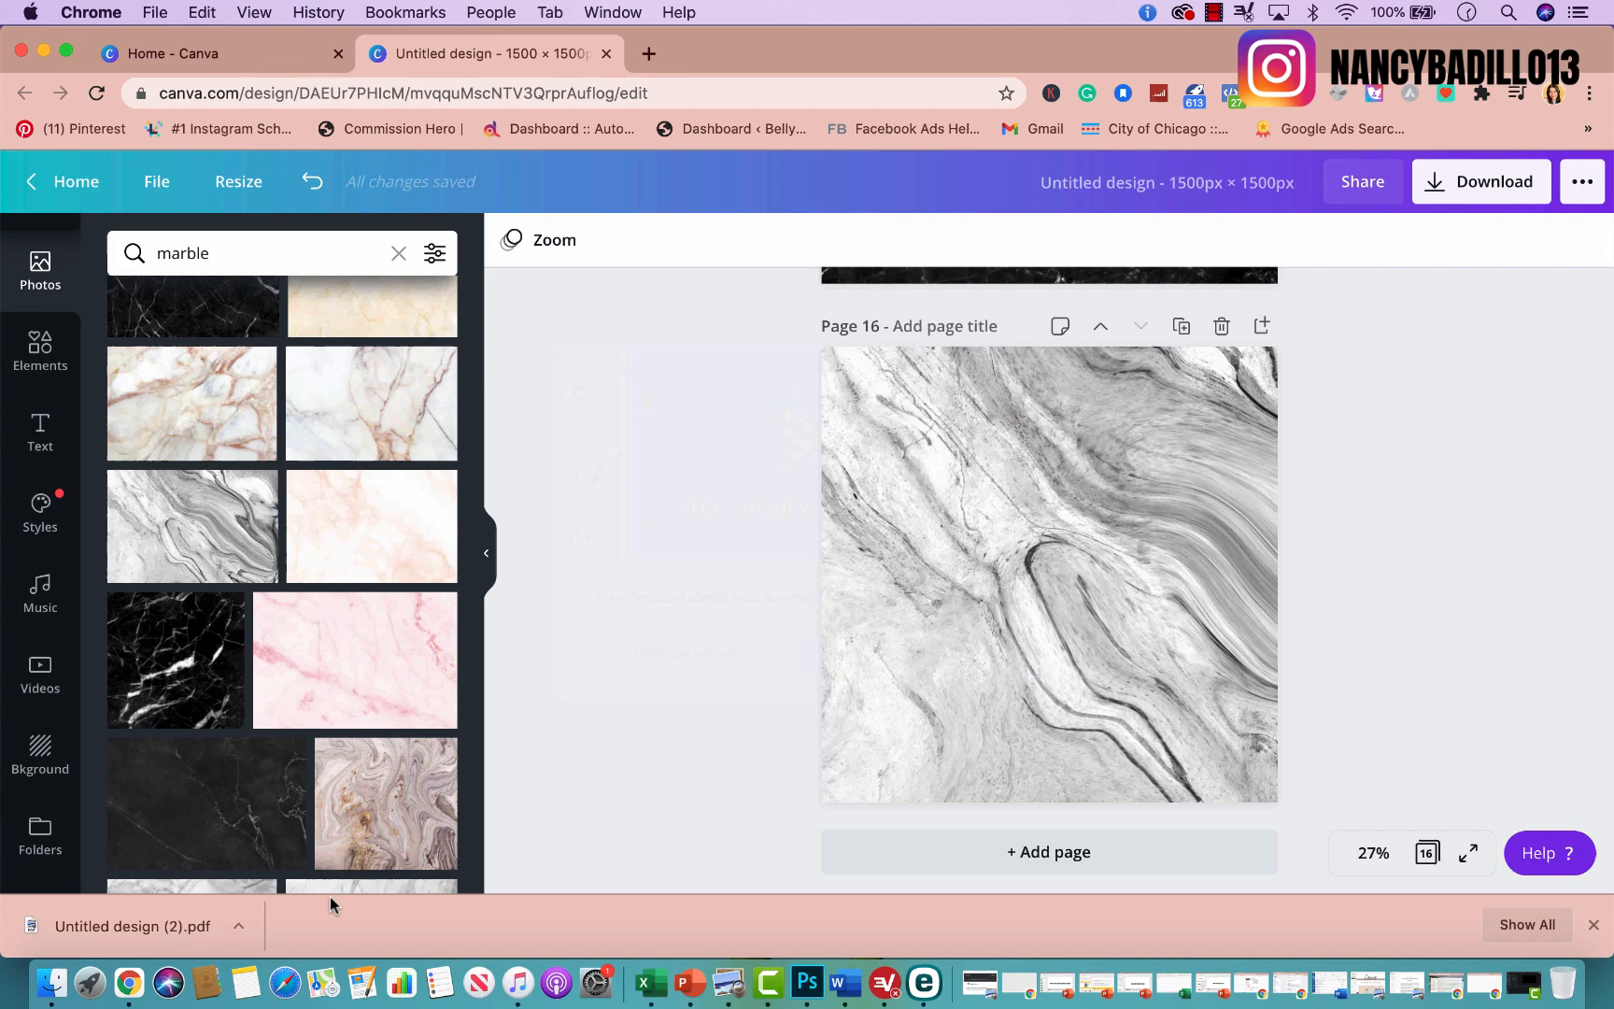
Open the downloaded Untitled design (2).pdf and inspect the marble page, zoomed out to 33%.
{"action": "left_click", "coordinate": [154, 926]}
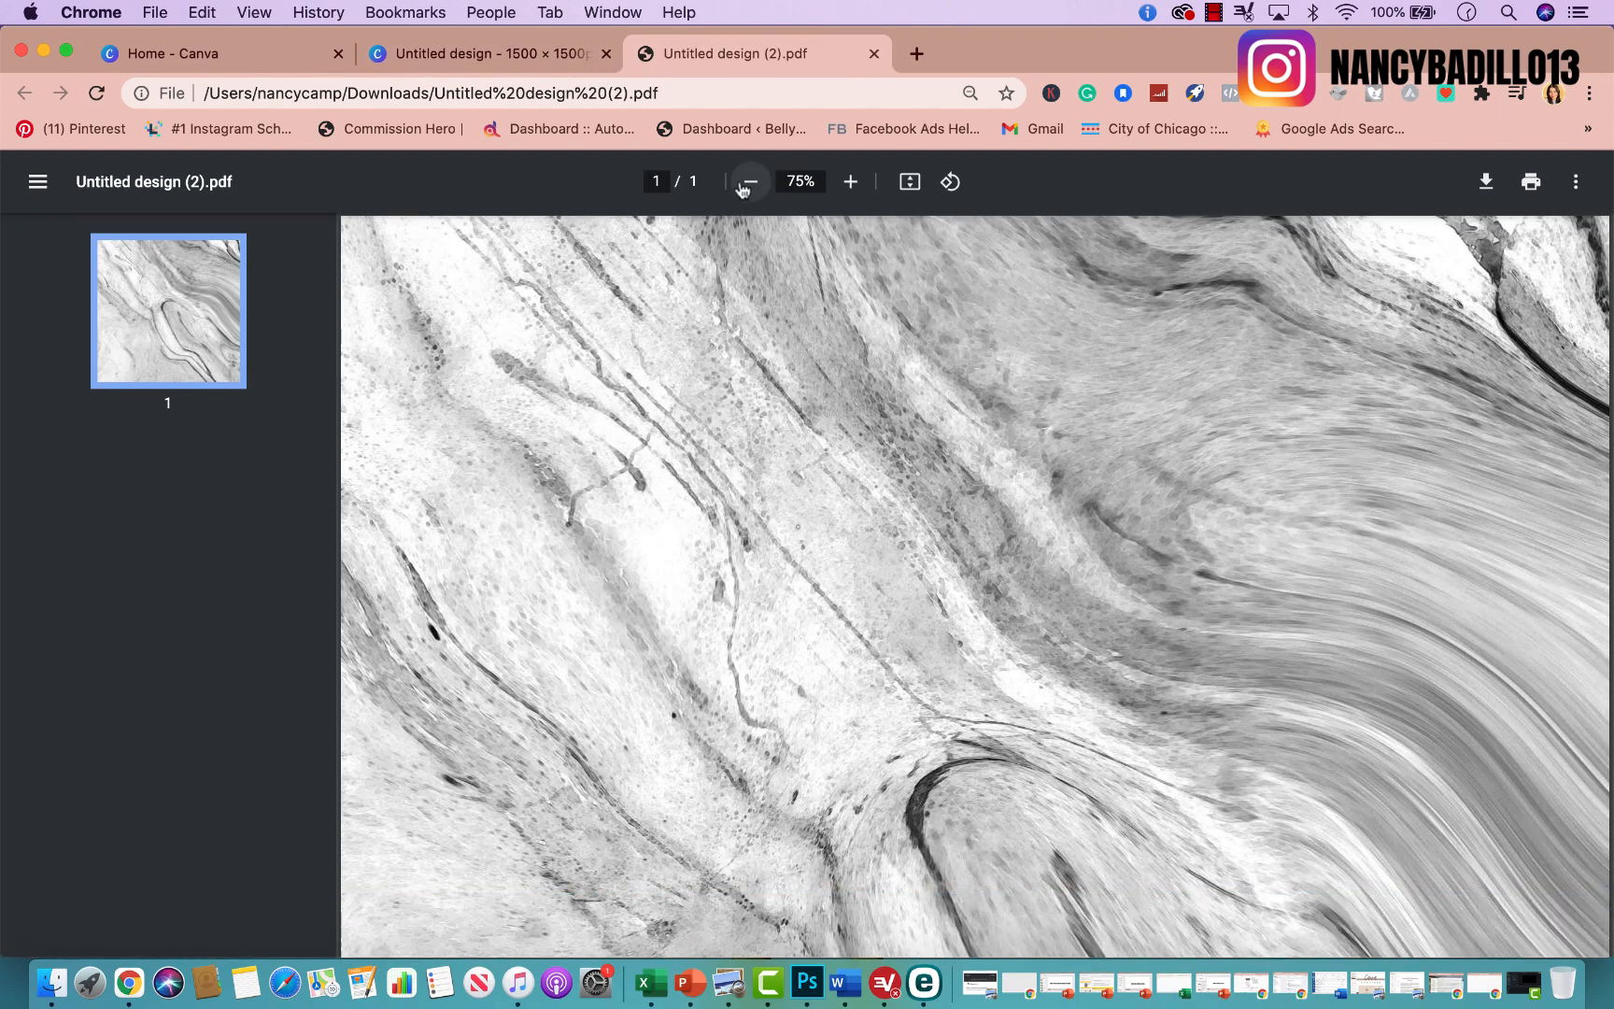
{"action": "left_click", "coordinate": [749, 183]}
{"action": "left_click", "coordinate": [749, 183]}
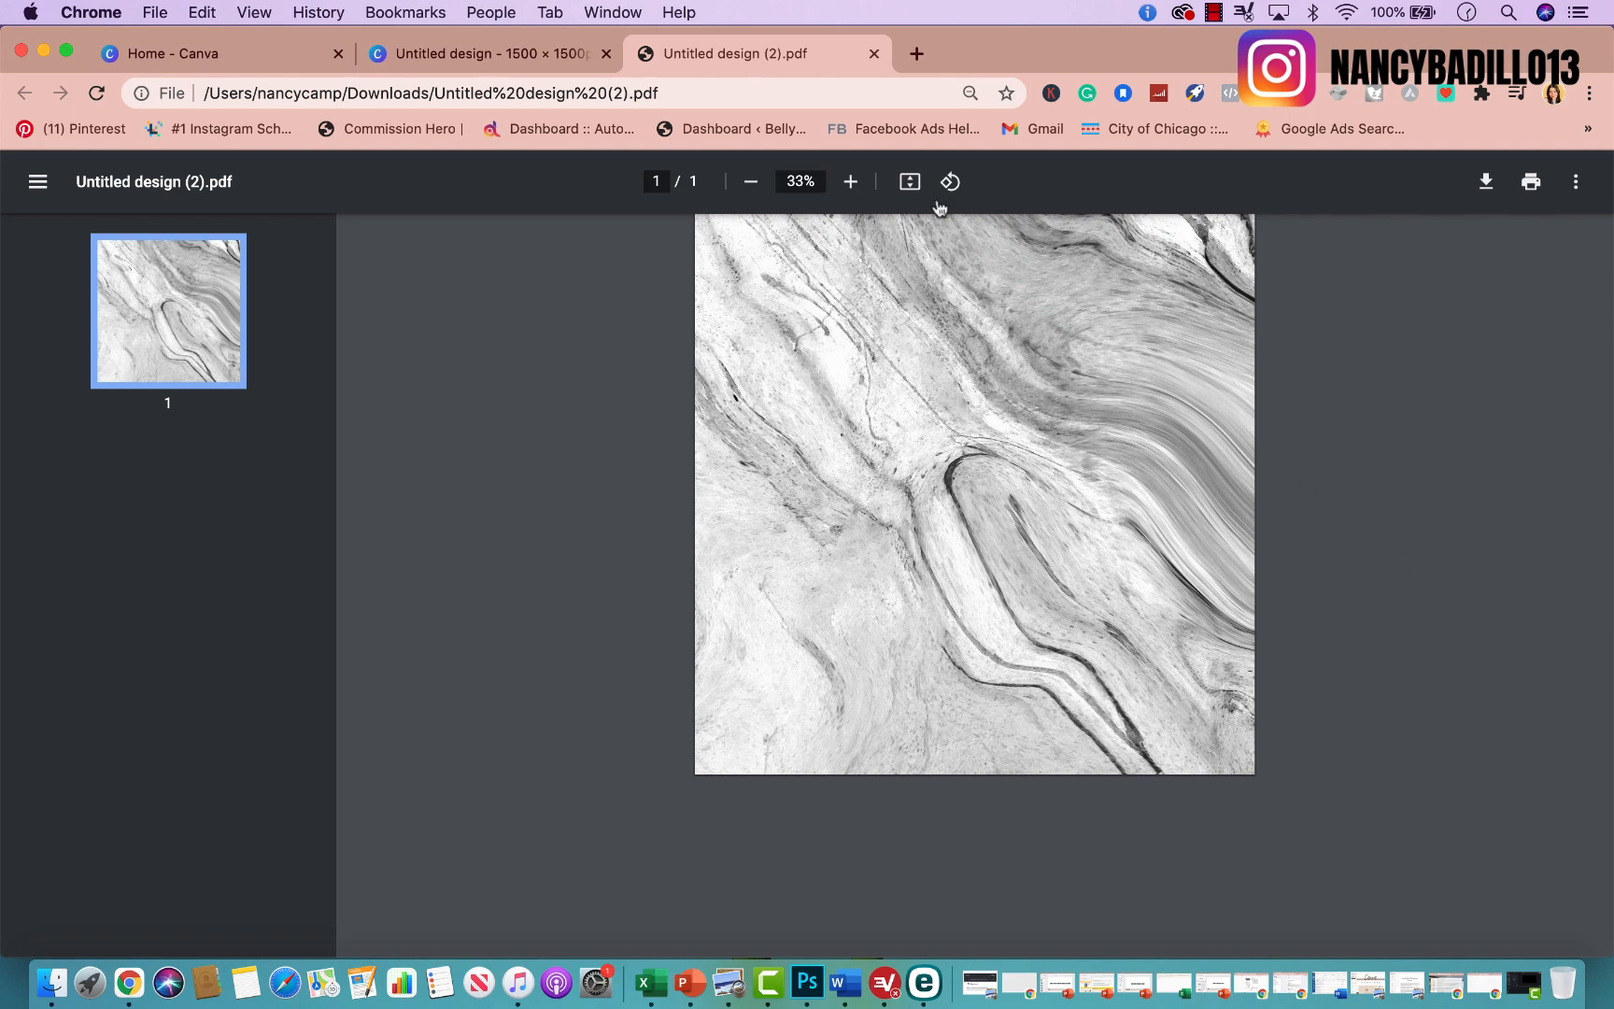
{"action": "left_click", "coordinate": [850, 182]}
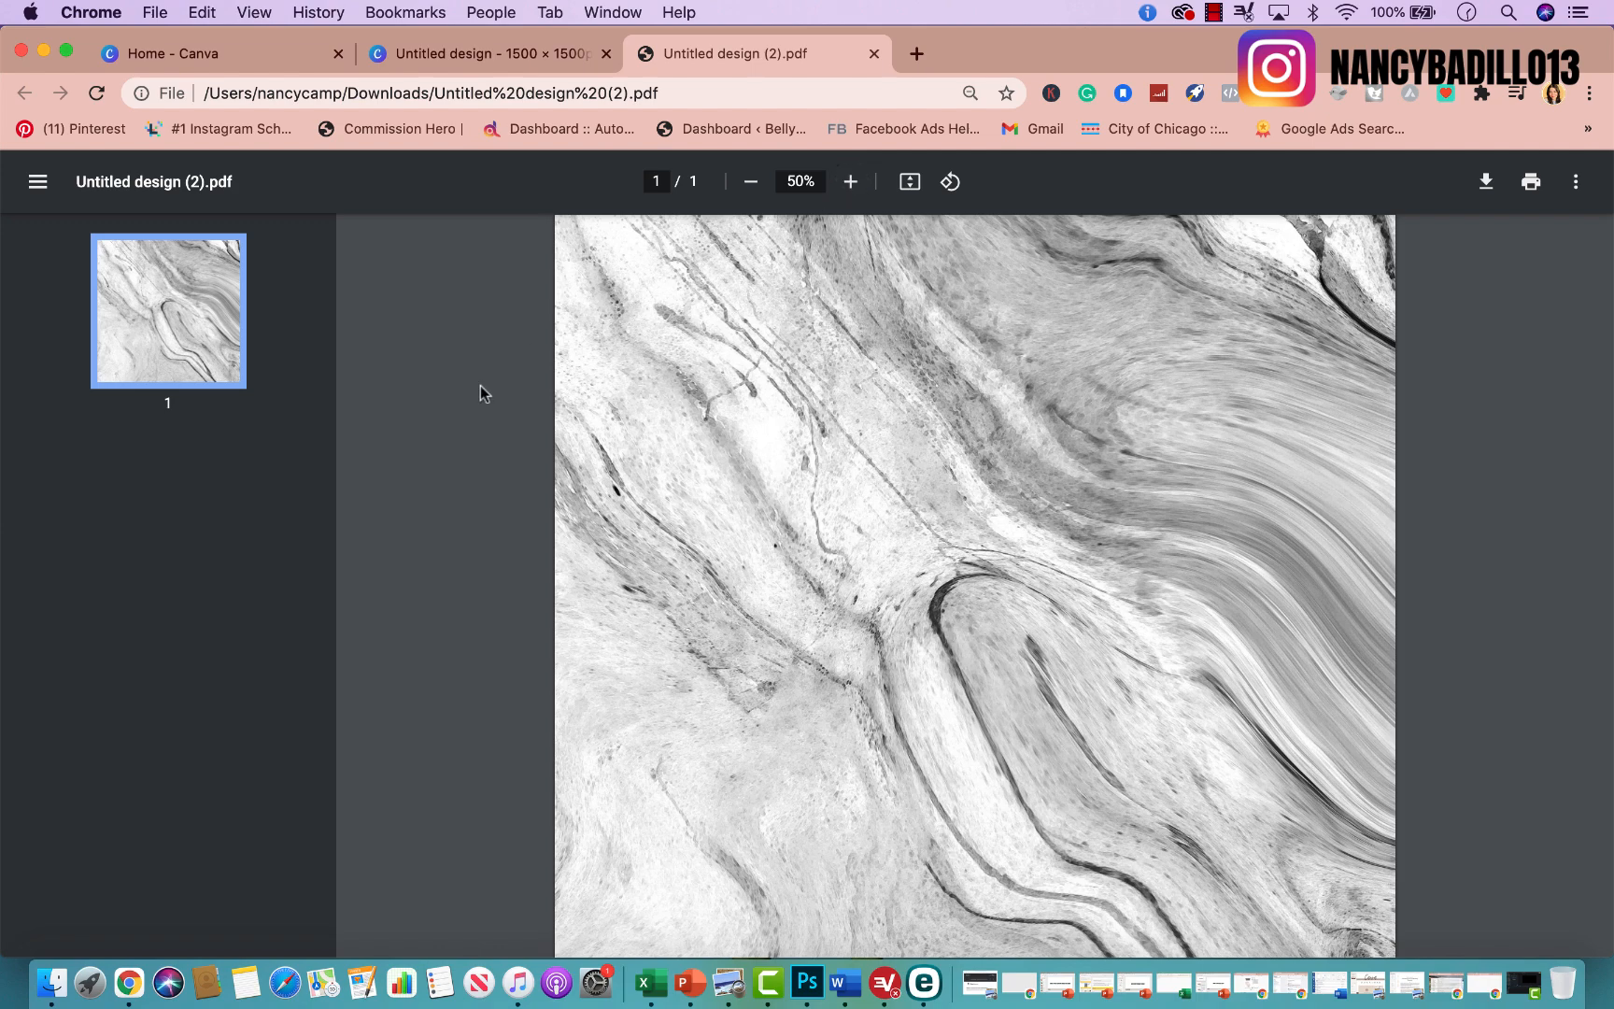
{"action": "left_click", "coordinate": [749, 183]}
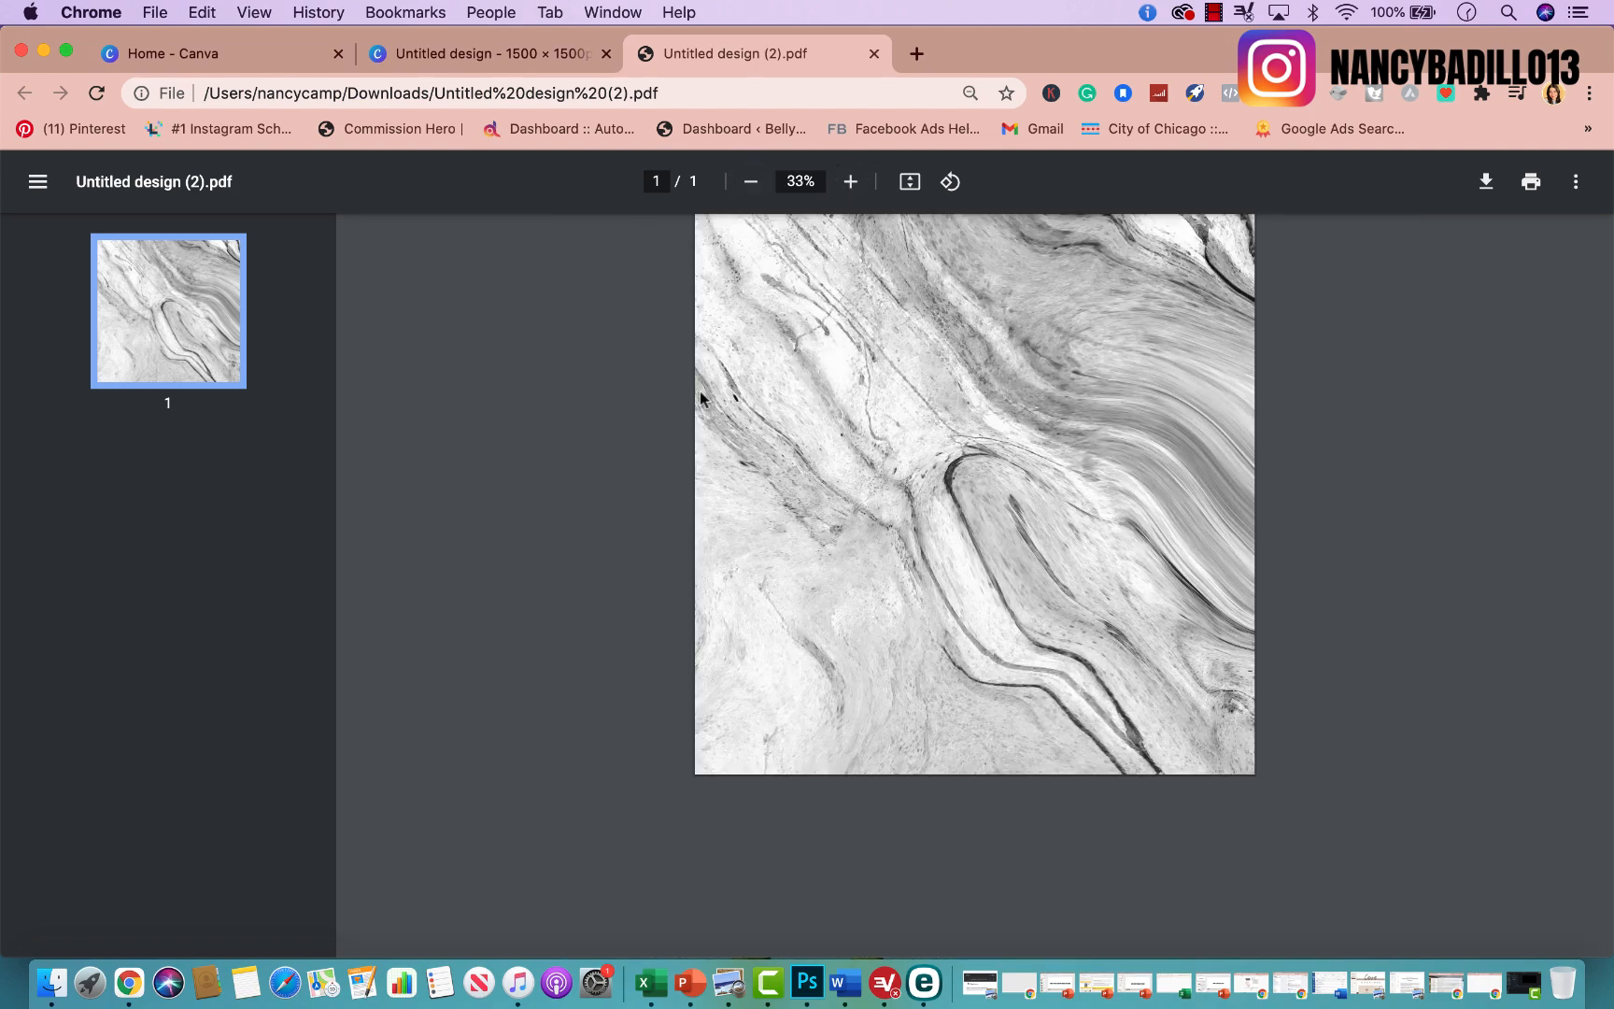
Return to the Canva design and look back through the background pages up to page 1.
{"action": "left_click", "coordinate": [448, 53]}
{"action": "scroll", "coordinate": [1110, 401], "scroll_direction": "up", "scroll_amount": 15}
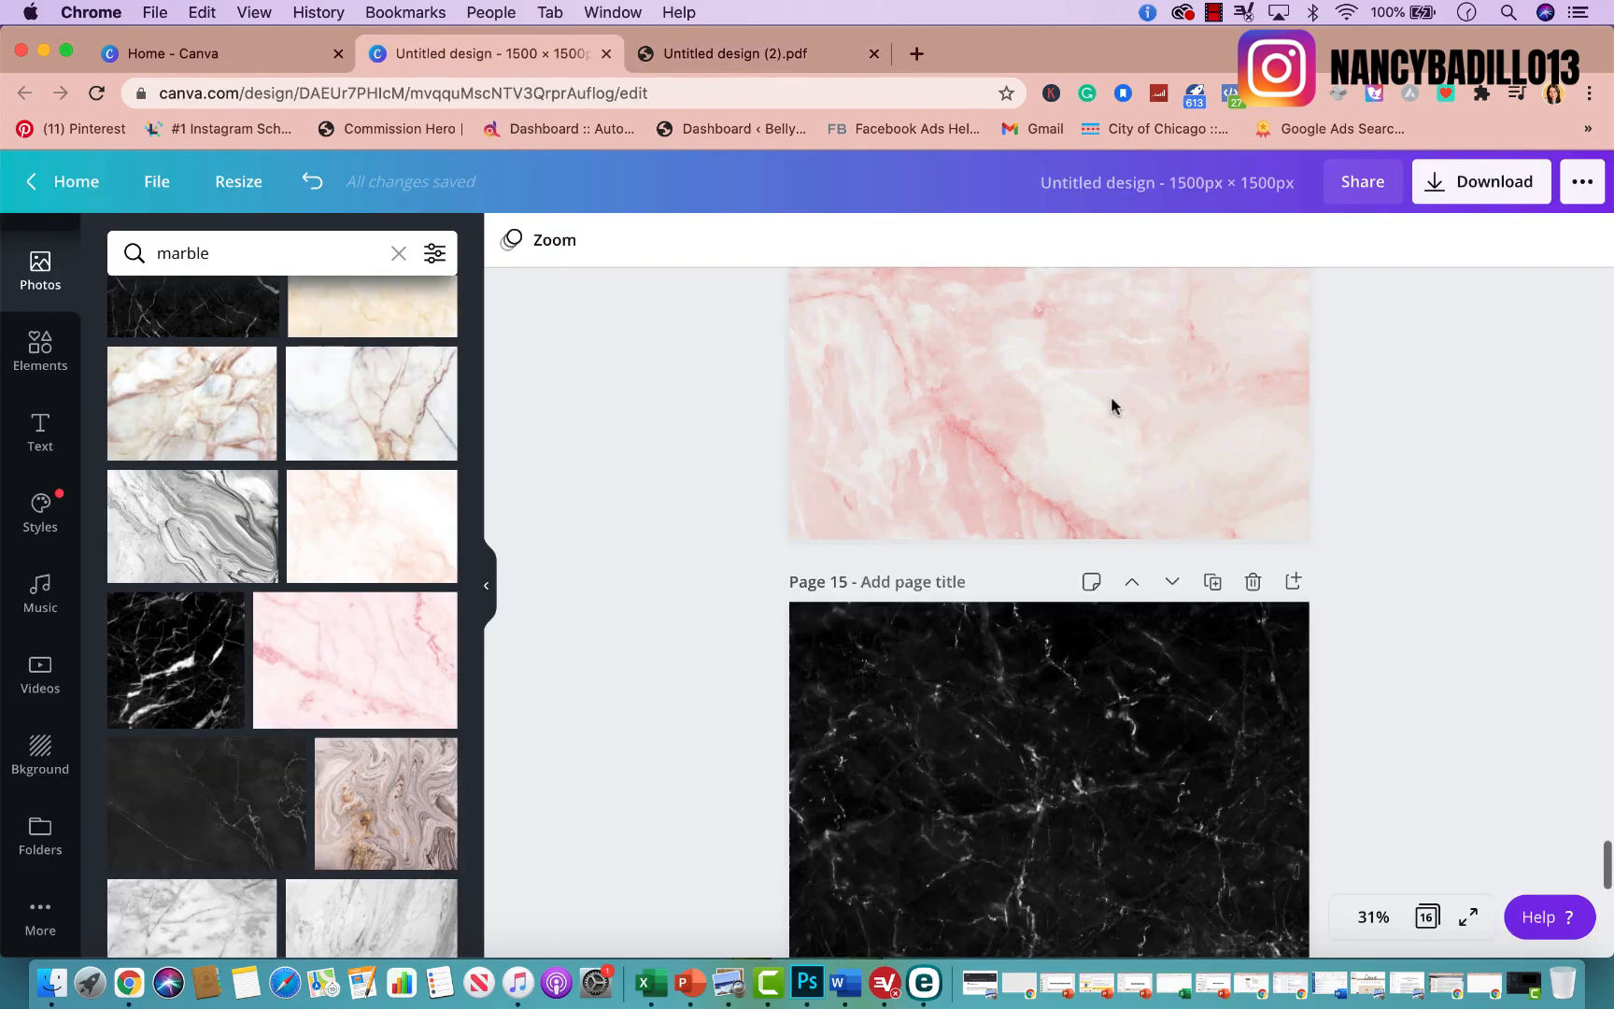
{"action": "scroll", "coordinate": [1111, 402], "scroll_direction": "up", "scroll_amount": 20}
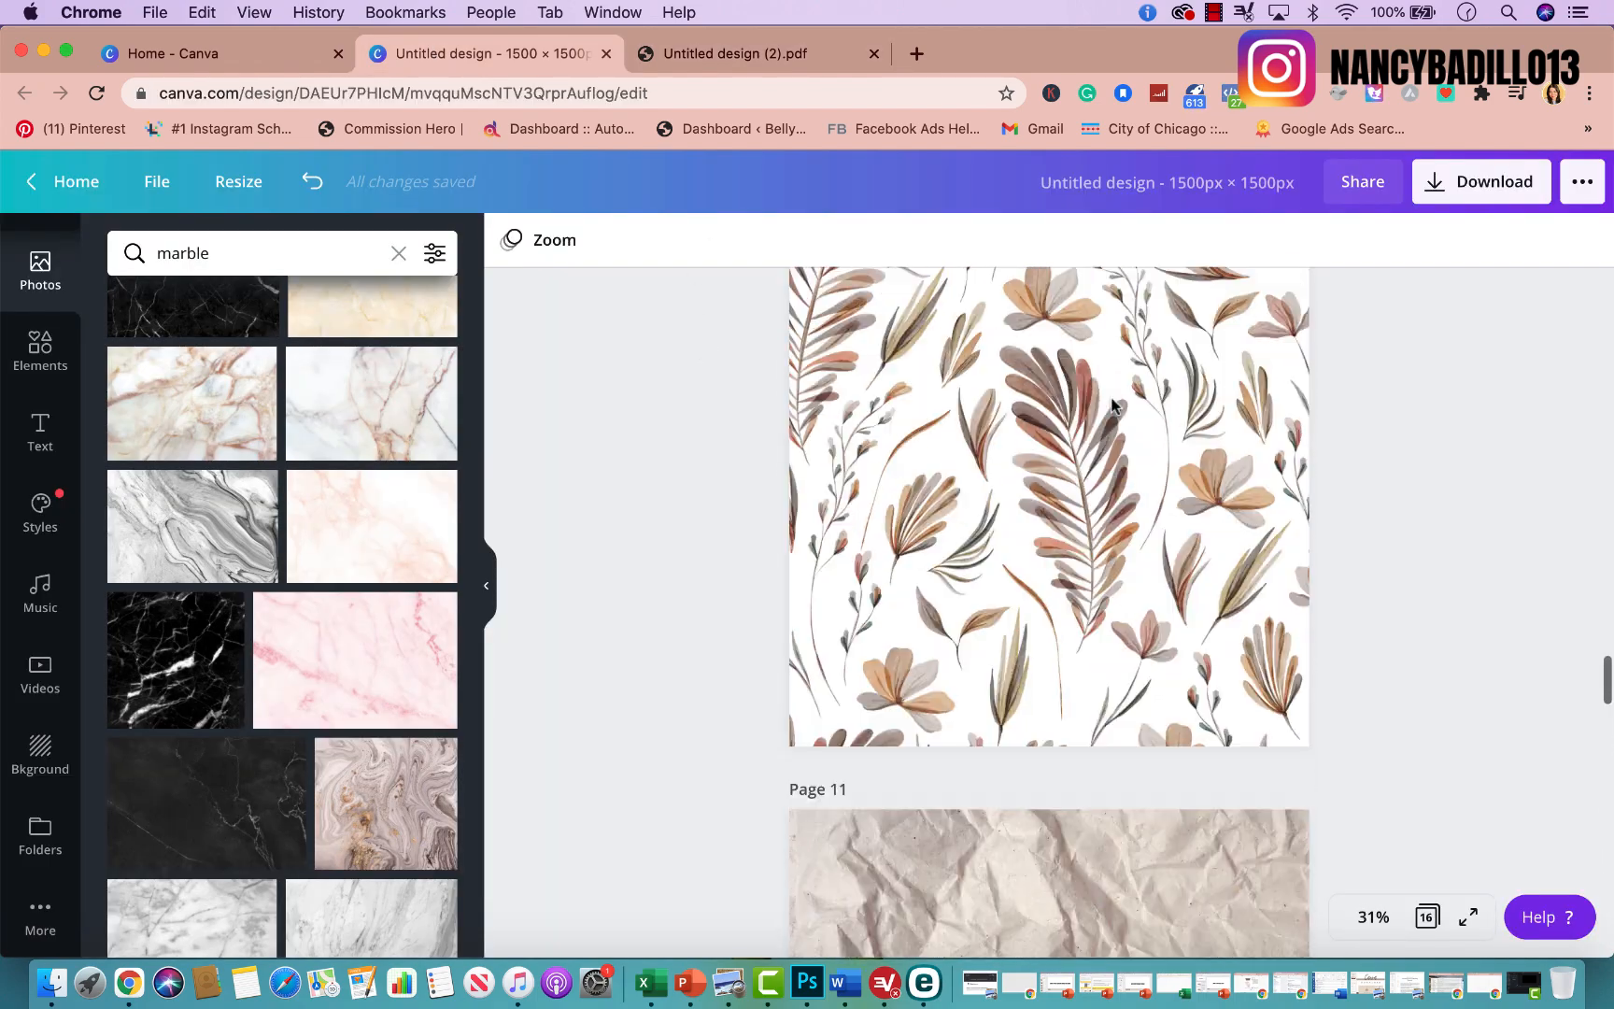
{"action": "scroll", "coordinate": [1110, 405], "scroll_direction": "up", "scroll_amount": 15}
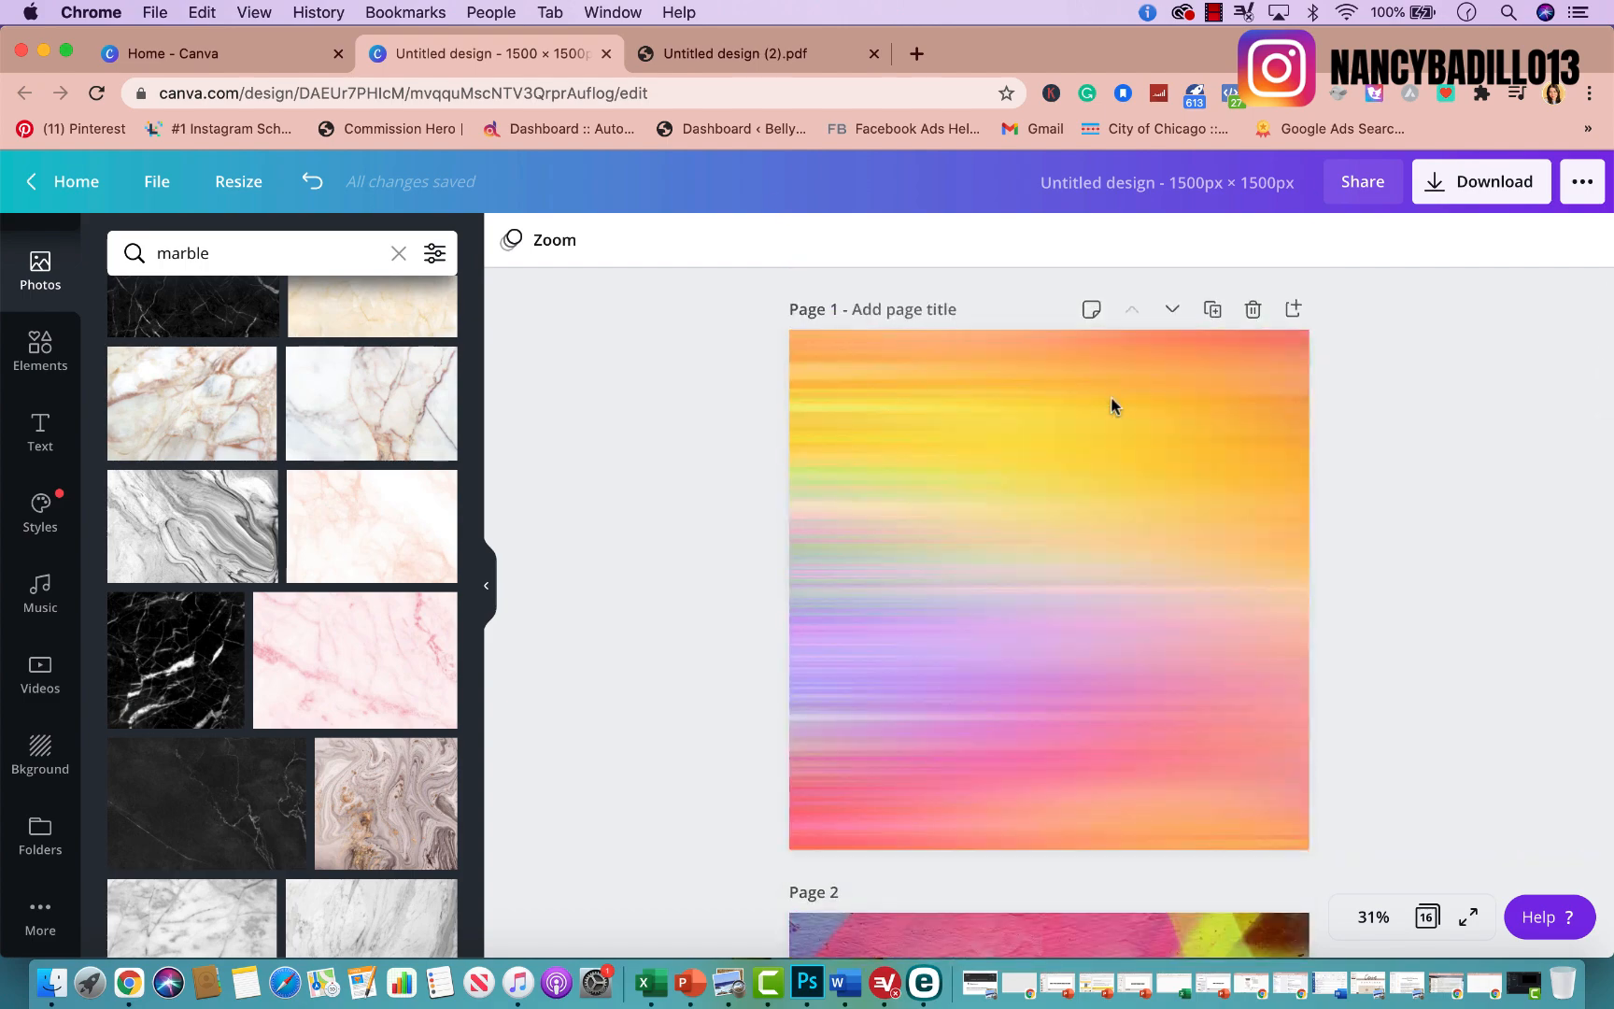